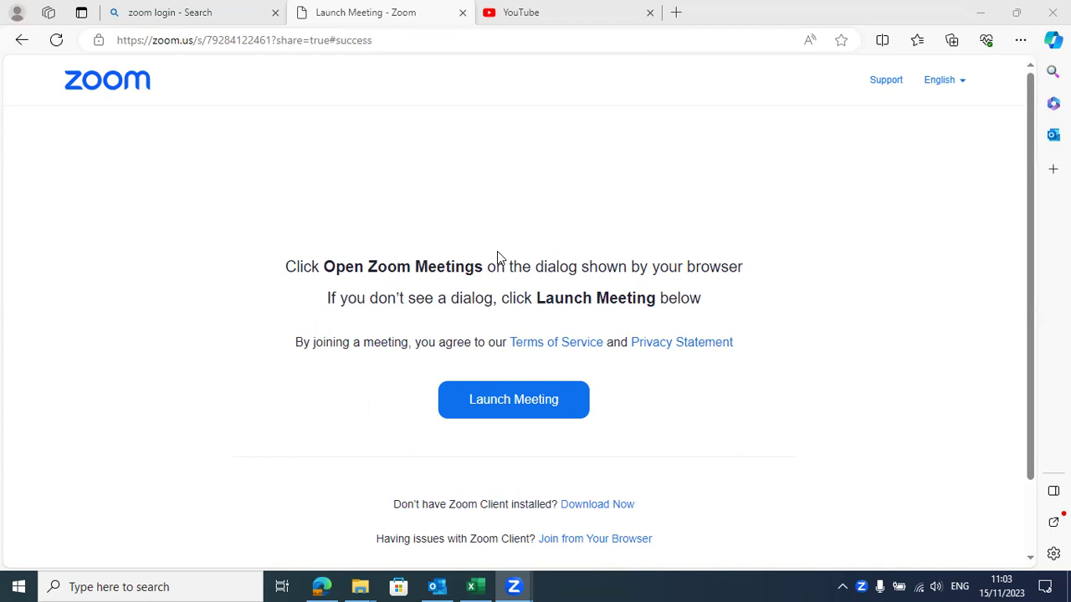
# Step: Bring the Sage Exercises_N6 workbook to the front over the Zoom page
pyautogui.click(477, 586)
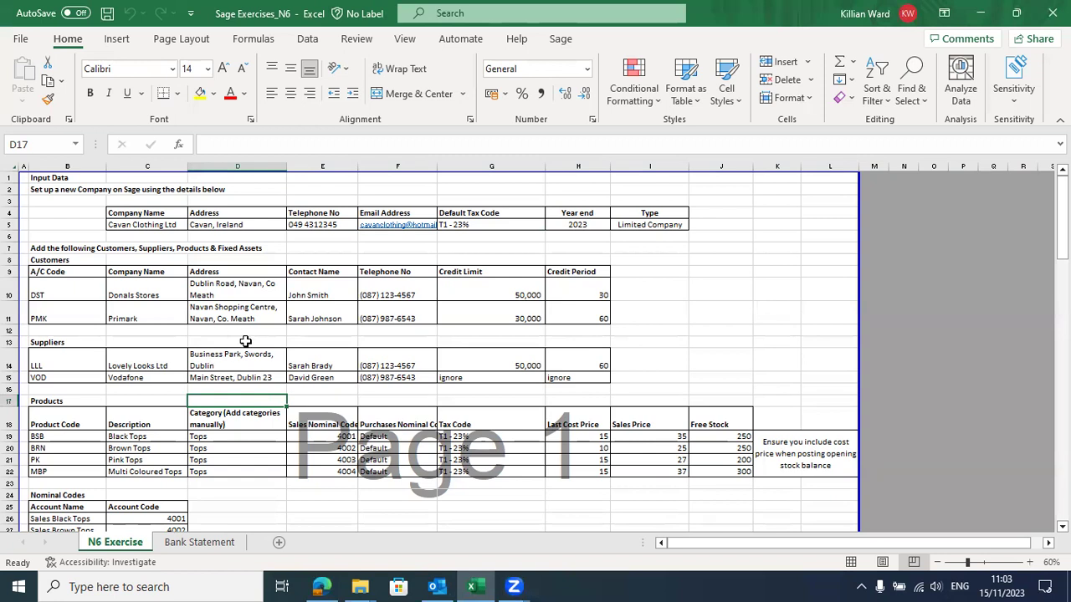
pyautogui.scroll(-5, 251, 340)
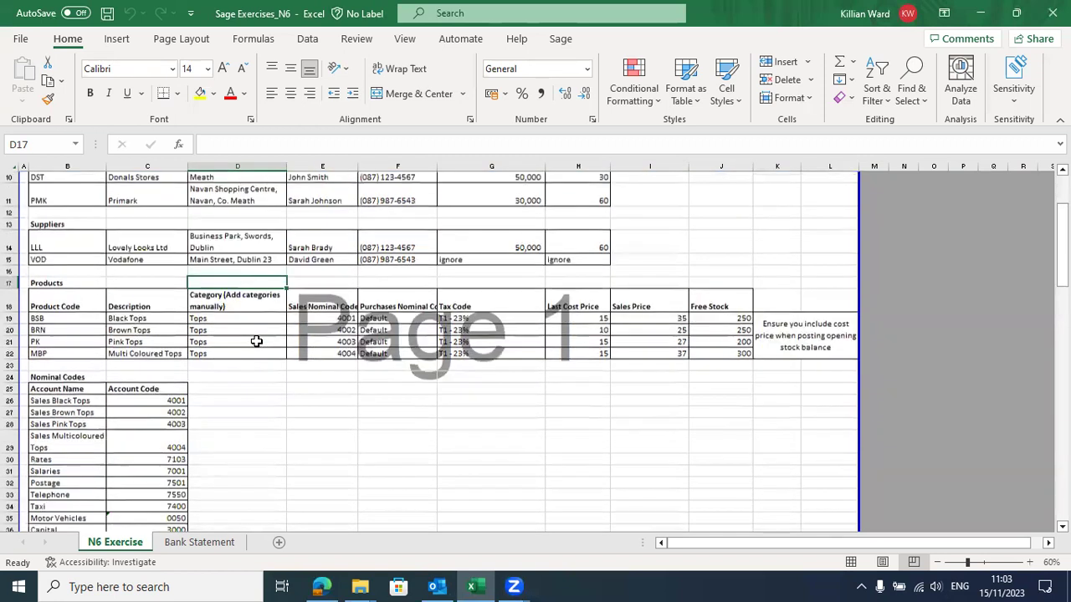
pyautogui.scroll(4, 256, 342)
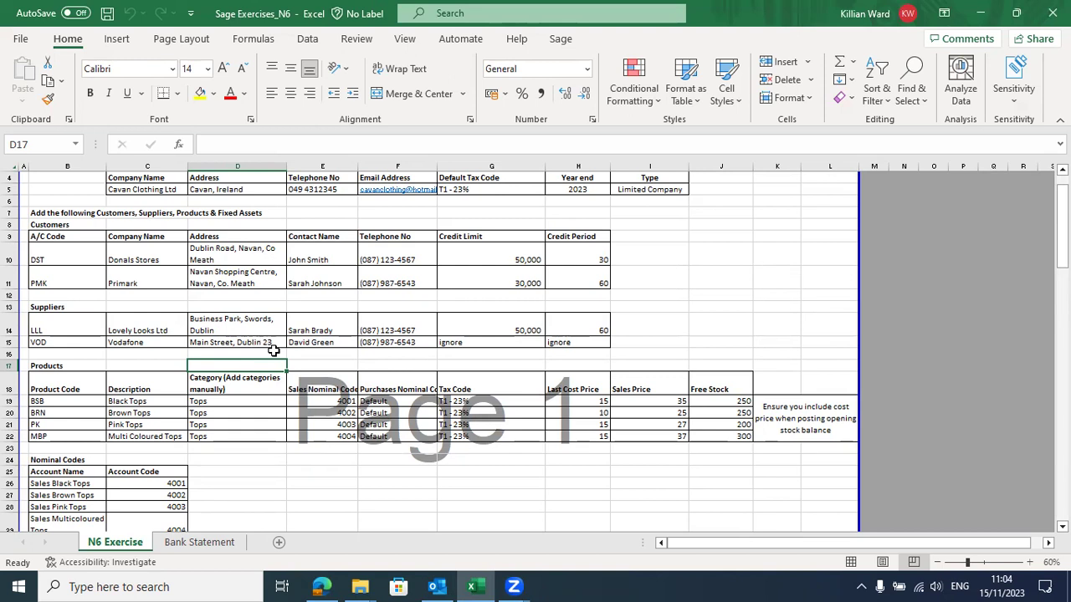
pyautogui.scroll(1, 244, 400)
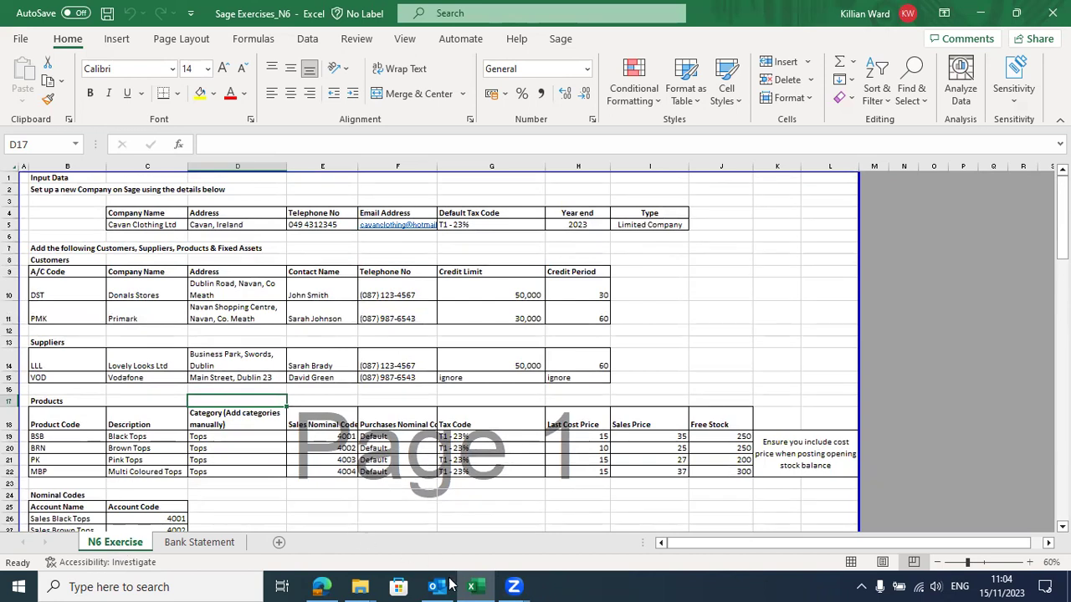
# Step: Open the 'Sage - Night 5 & 6 Class' Word notes from the Night 6 folder
pyautogui.moveTo(362, 586)
pyautogui.click(418, 527)
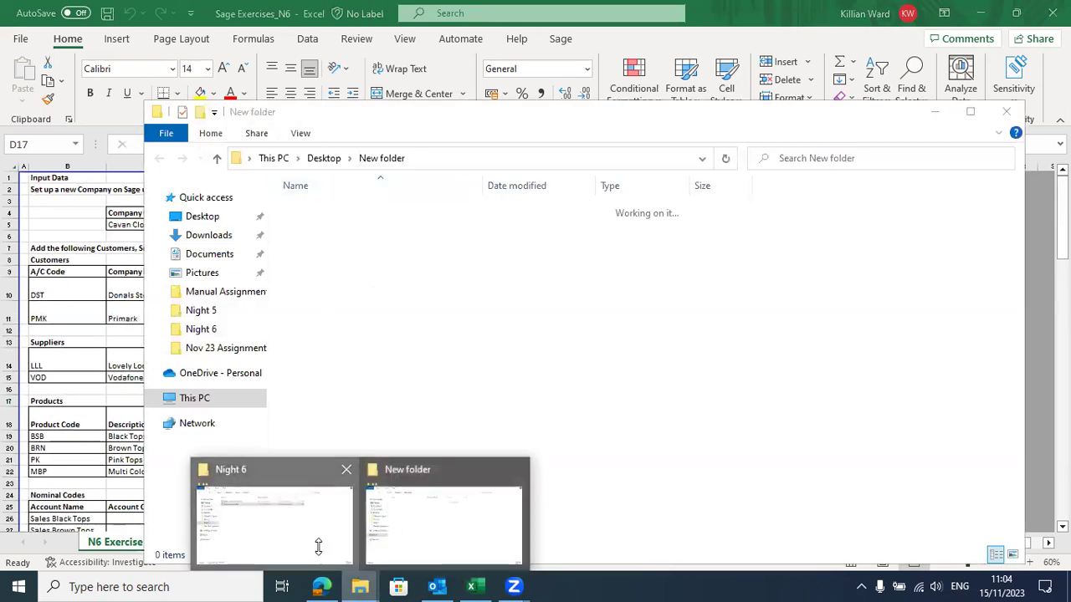
pyautogui.click(320, 544)
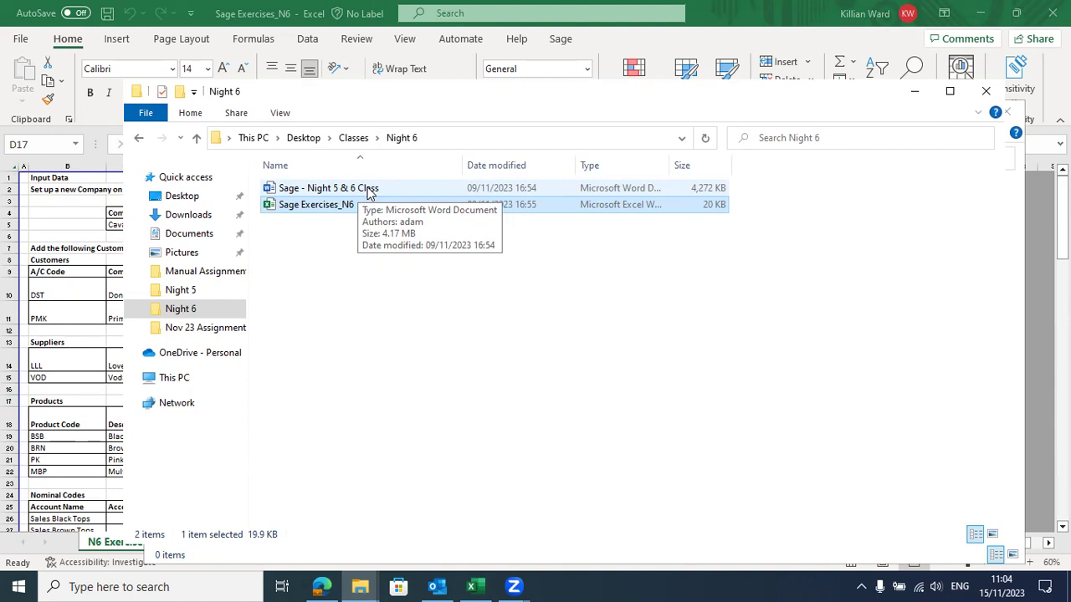
pyautogui.doubleClick(369, 192)
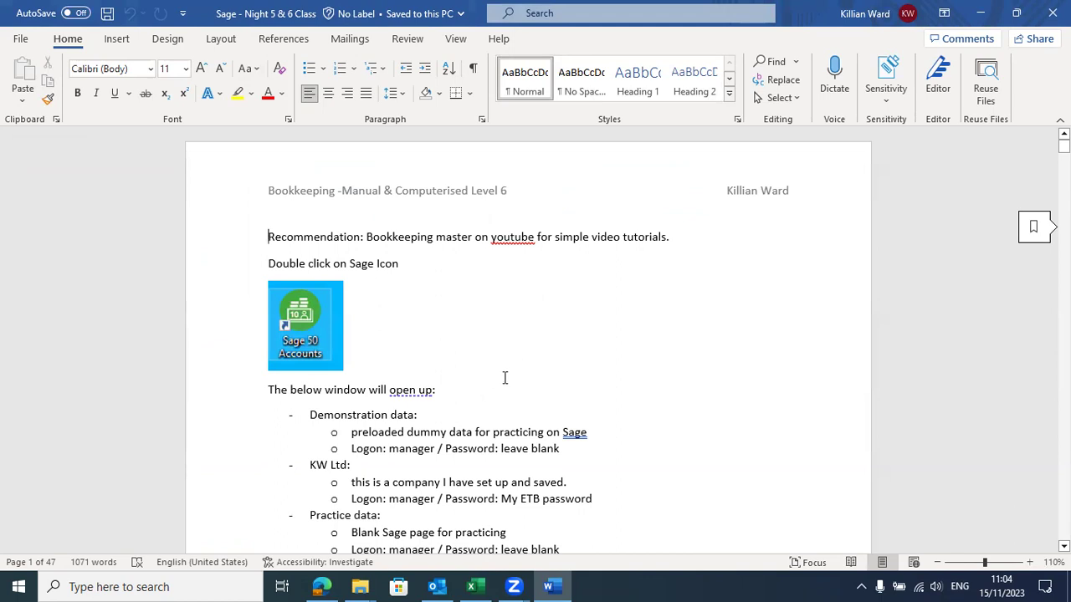
# Step: Search the class notes for 'supplier' to find the New Products guidance
pyautogui.scroll(-2, 507, 374)
pyautogui.scroll(-15, 507, 374)
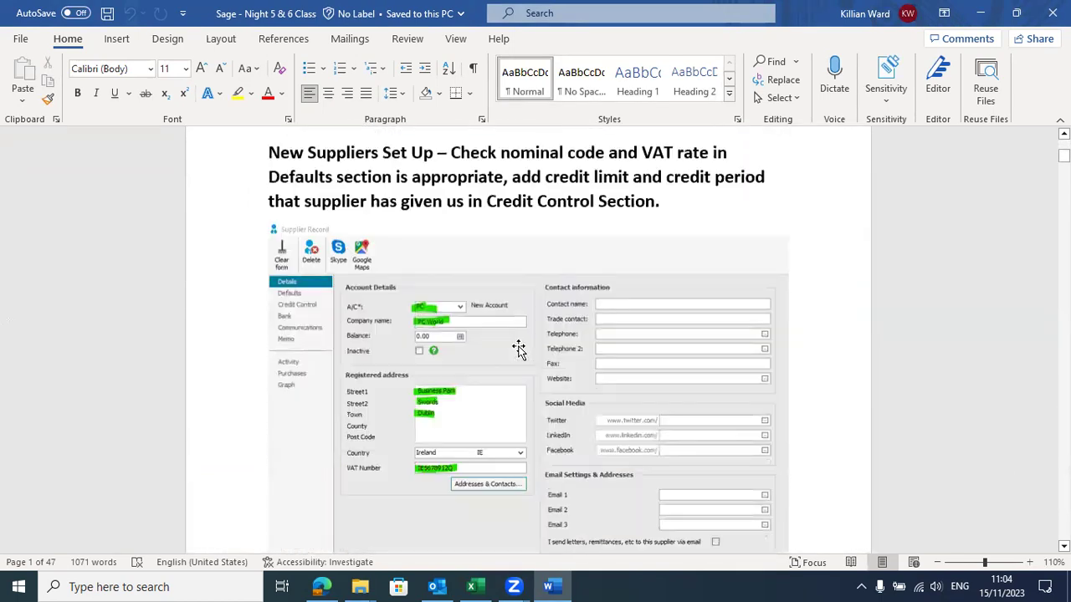
pyautogui.scroll(12, 519, 325)
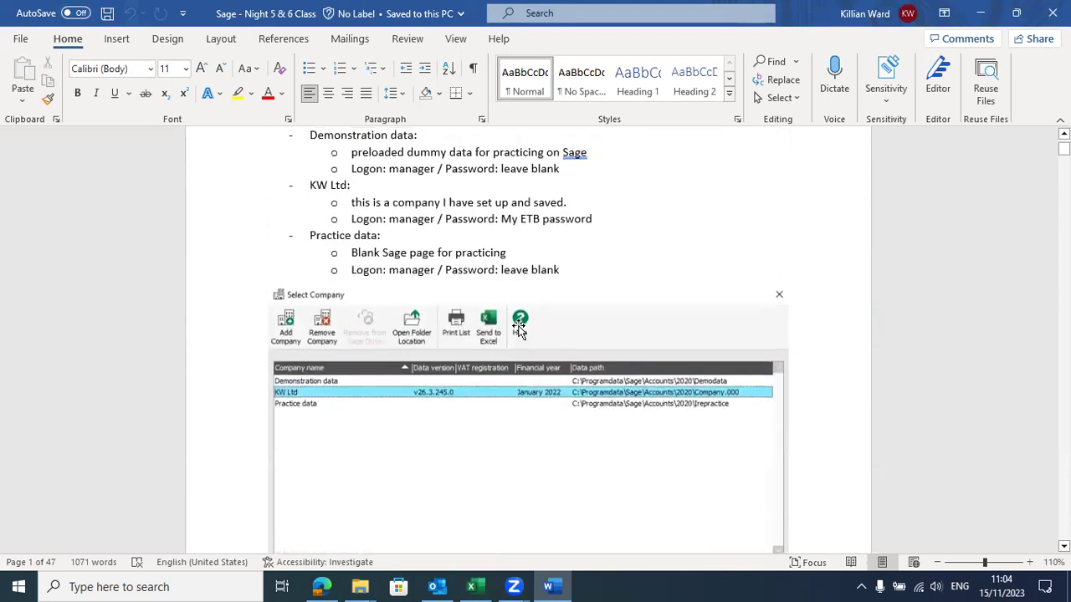
pyautogui.hotkey('ctrl', 'f')
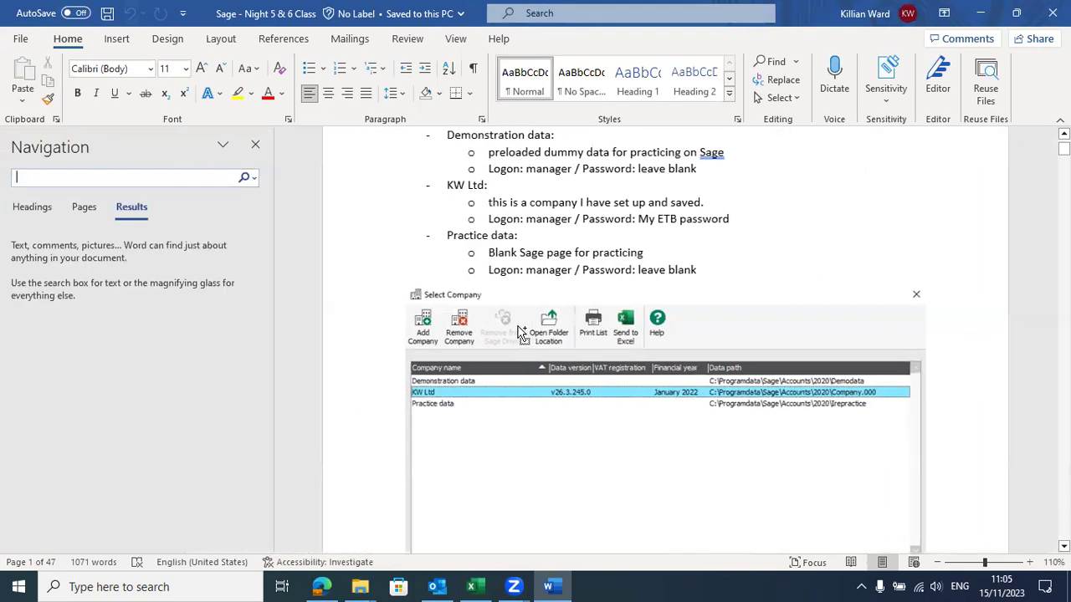
pyautogui.write('sup')
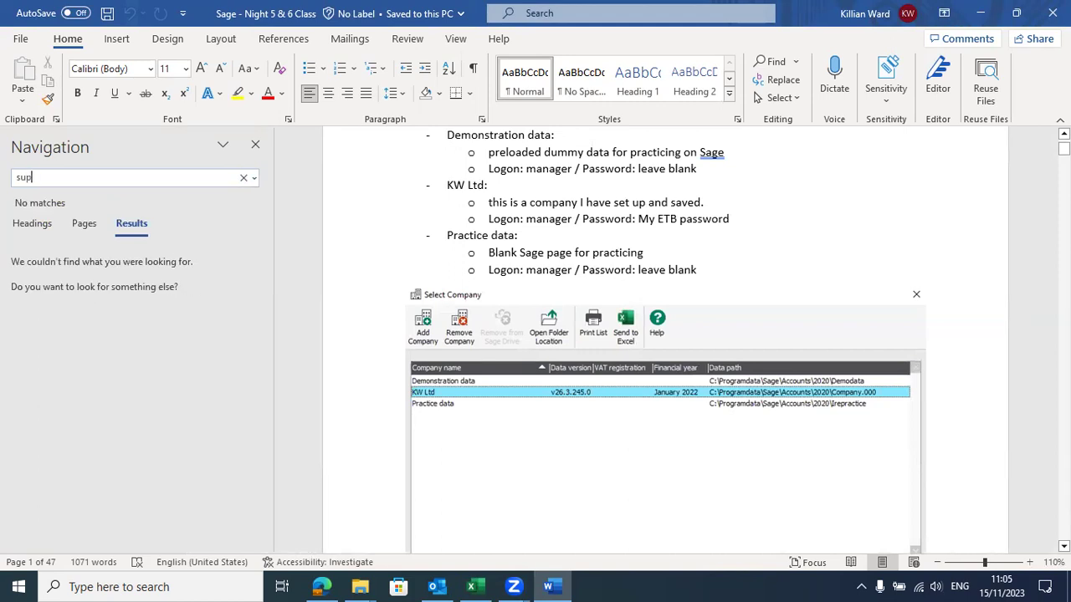
pyautogui.write('plier')
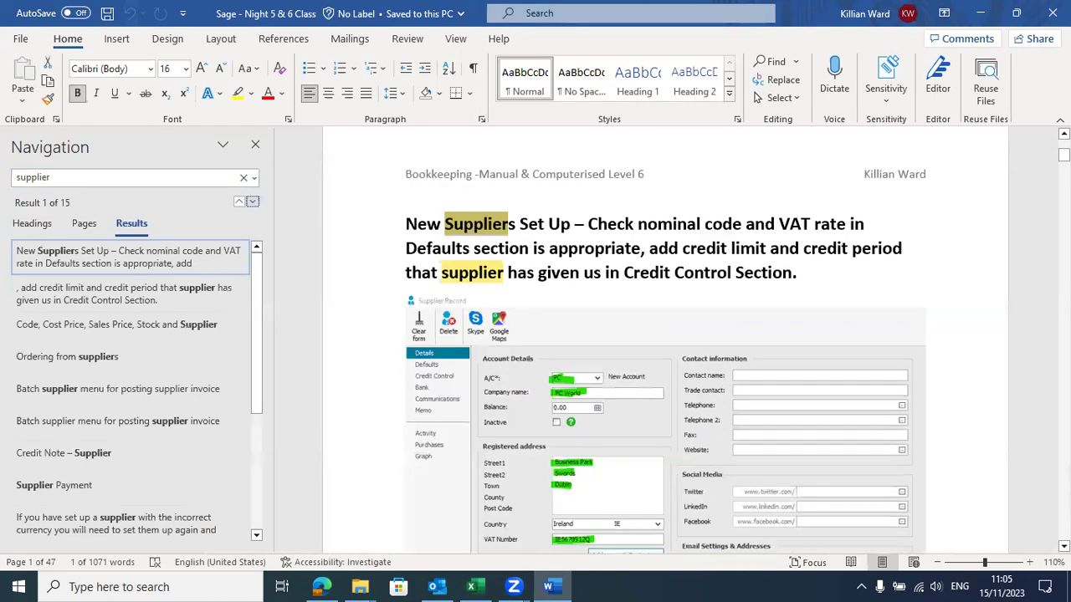
pyautogui.press('Return')
pyautogui.press('Return')
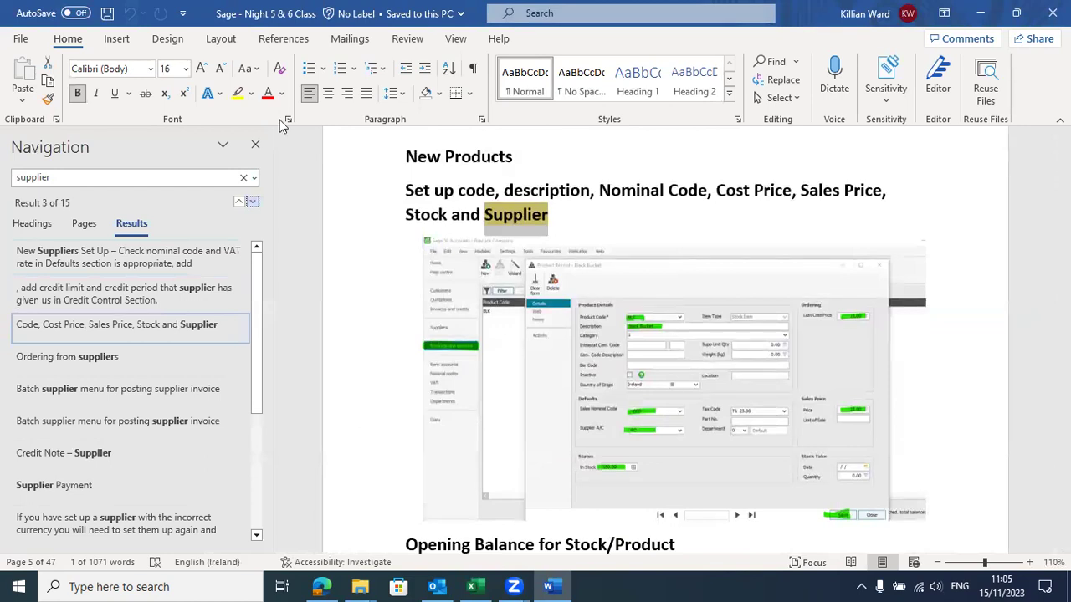
pyautogui.click(255, 143)
# Step: Return to the top of the notes and bring the Excel workbook back
pyautogui.hotkey('ctrl', 'Home')
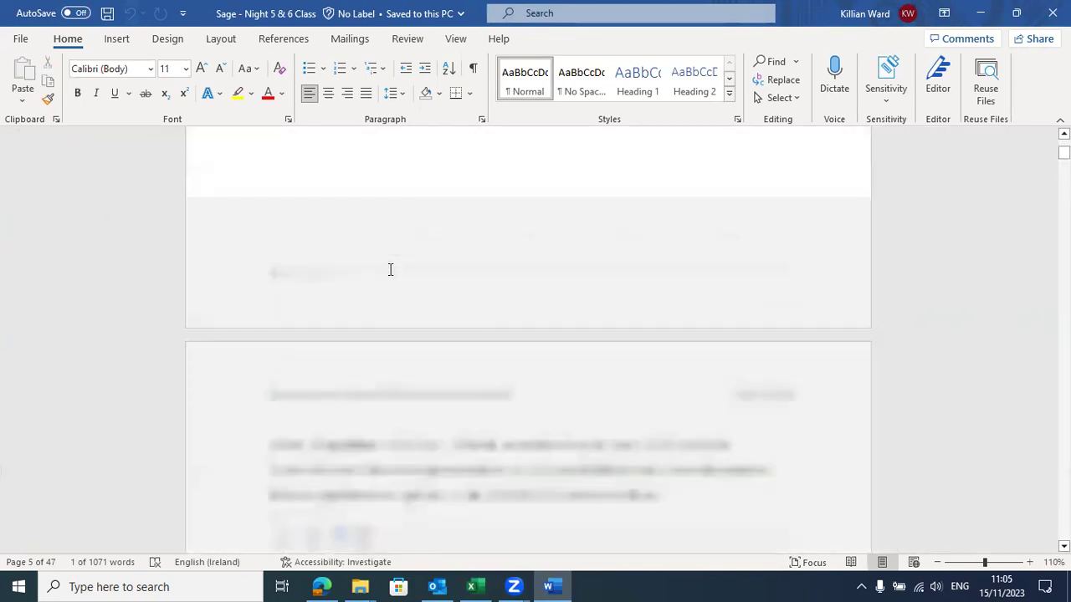
pyautogui.scroll(-3, 364, 316)
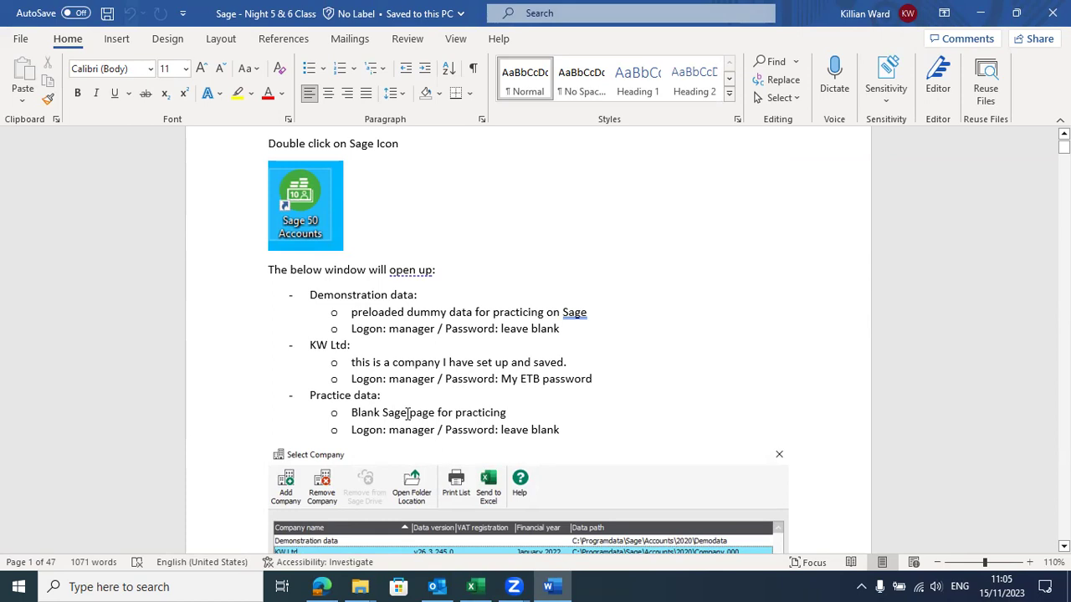
pyautogui.click(471, 587)
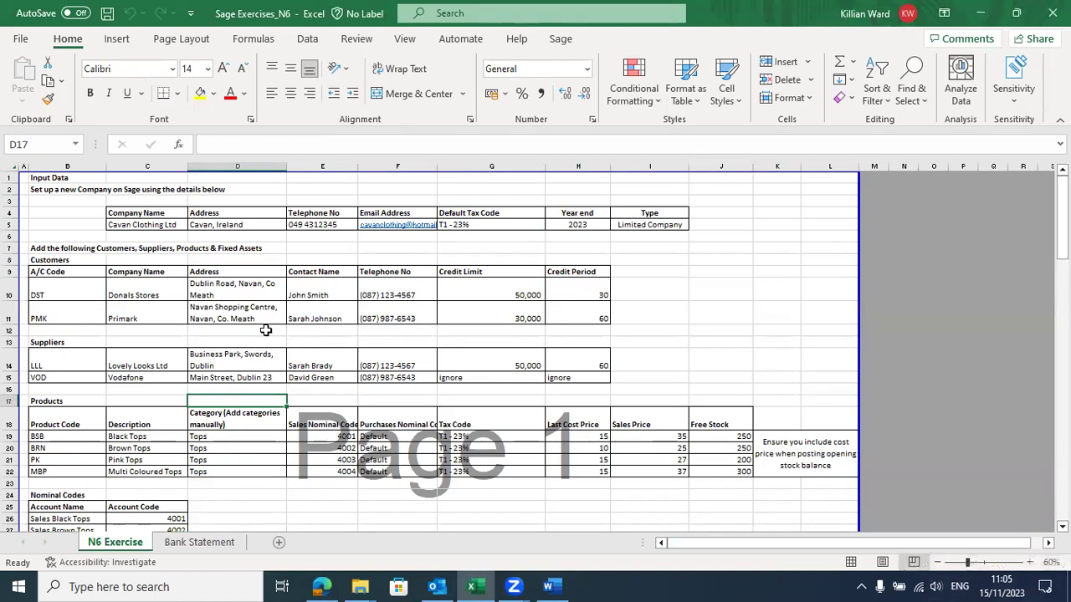
# Step: Launch Sage 50 Accounts and look through Demonstration data, Practice data, KW Ltd and Cavan Clothing Ltd
pyautogui.click(1069, 587)
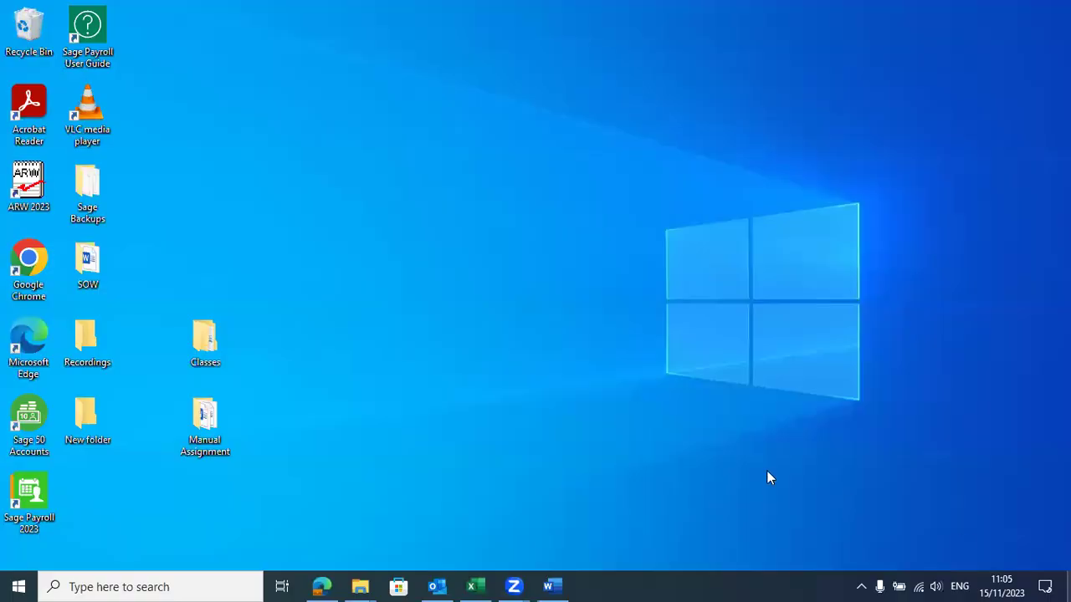
pyautogui.doubleClick(31, 423)
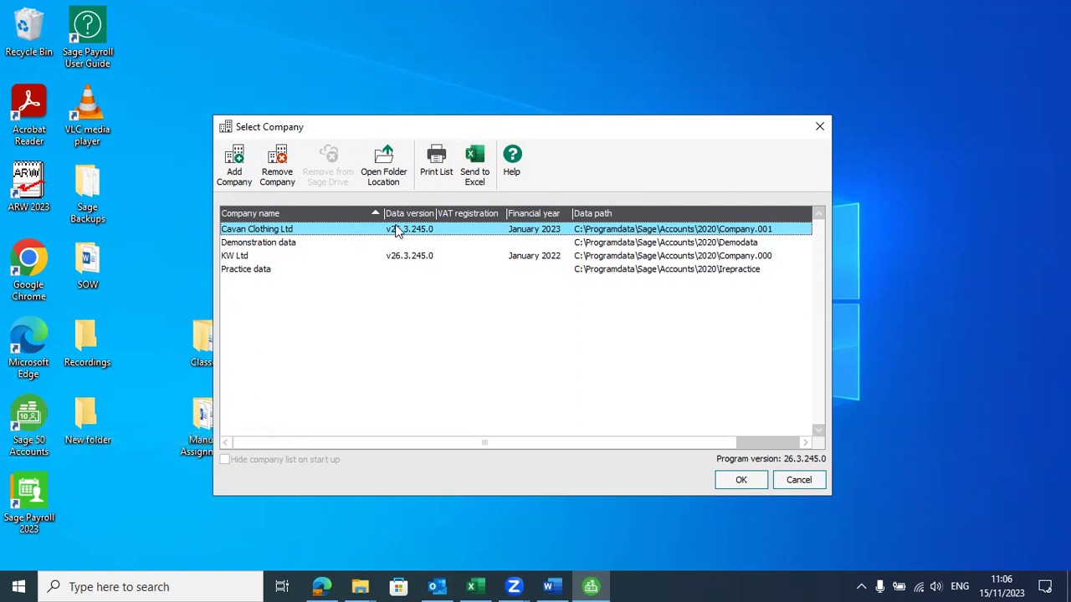
pyautogui.click(270, 244)
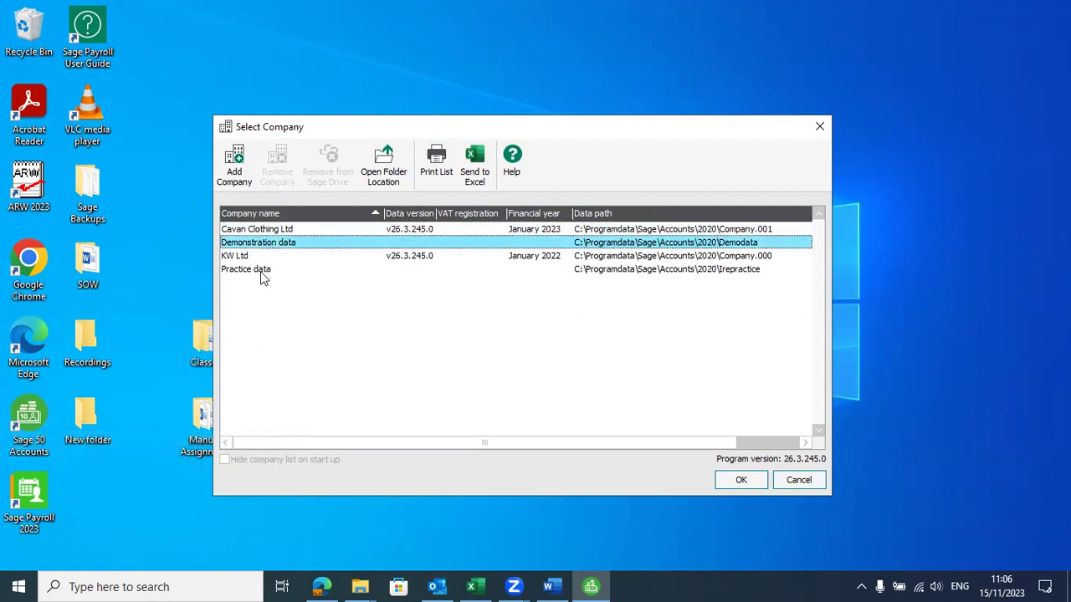
pyautogui.click(264, 271)
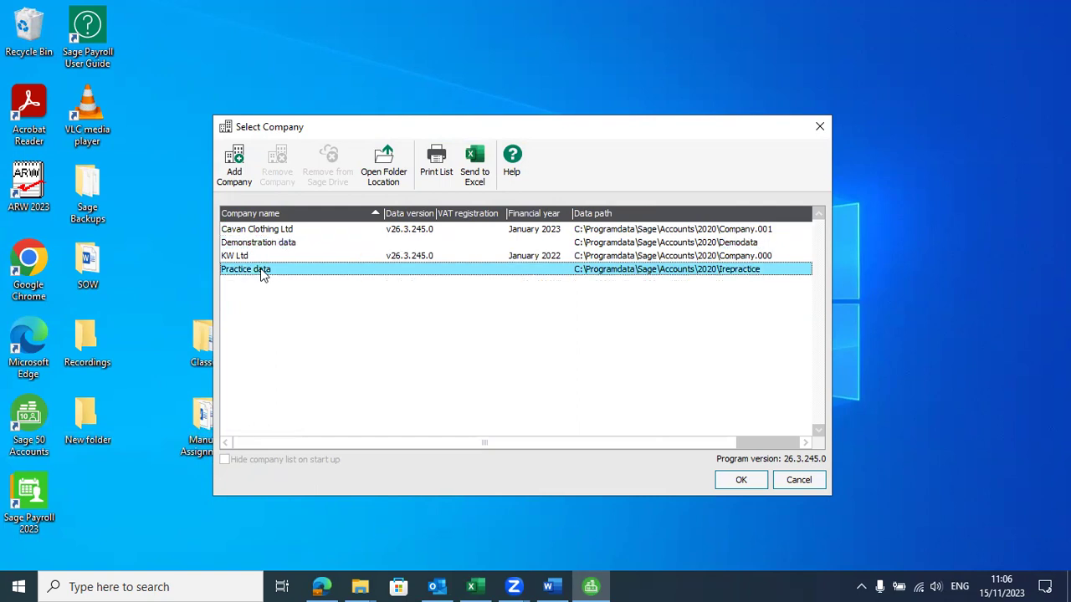
pyautogui.click(240, 257)
pyautogui.click(251, 231)
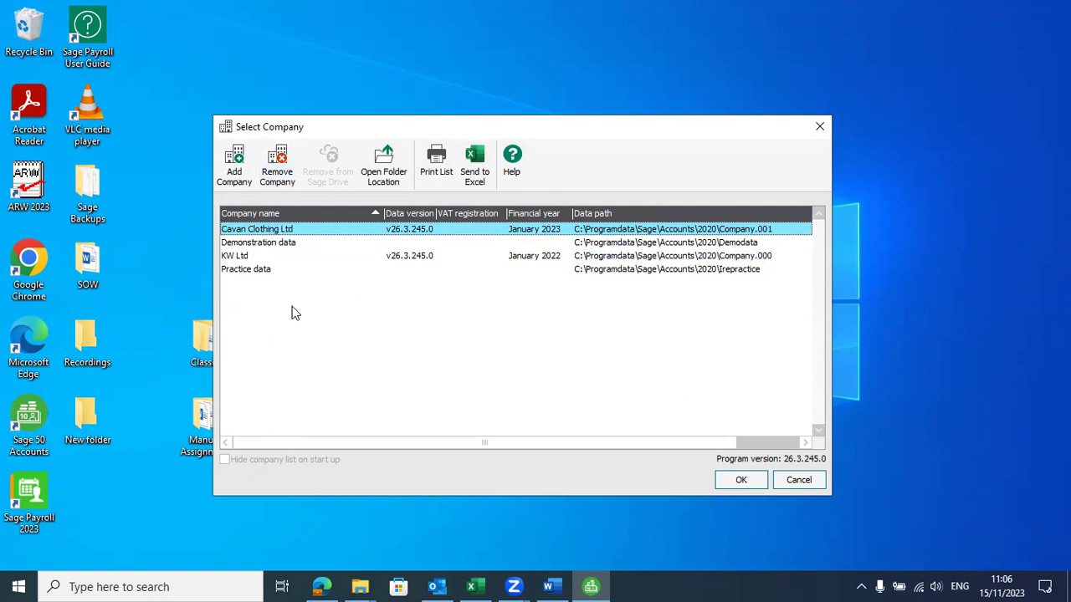
# Step: Start setting up a brand-new company and advance the wizard to the company details page
pyautogui.click(235, 176)
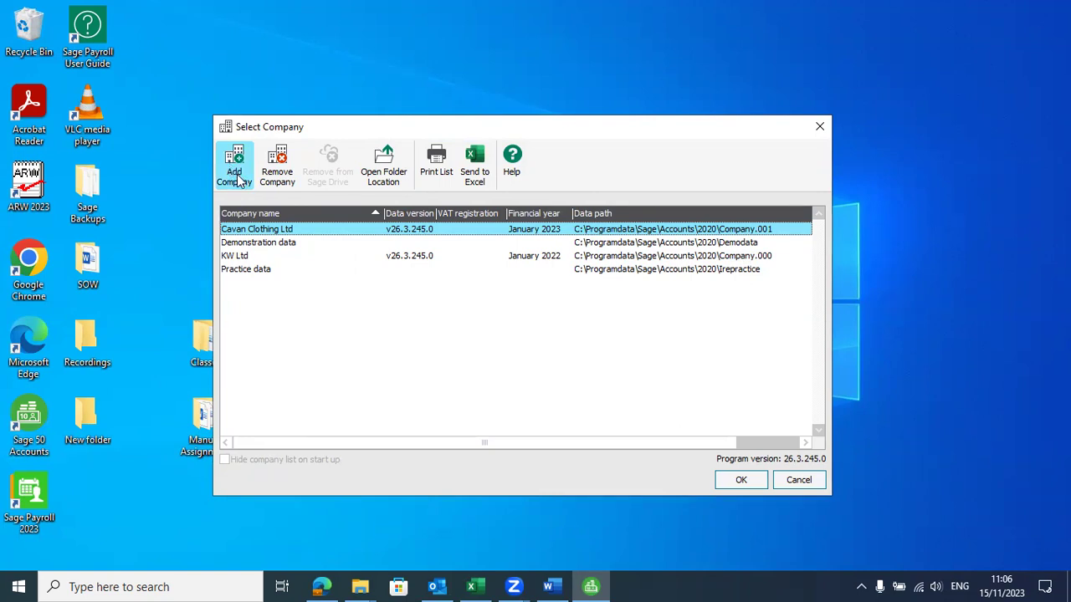
pyautogui.click(421, 202)
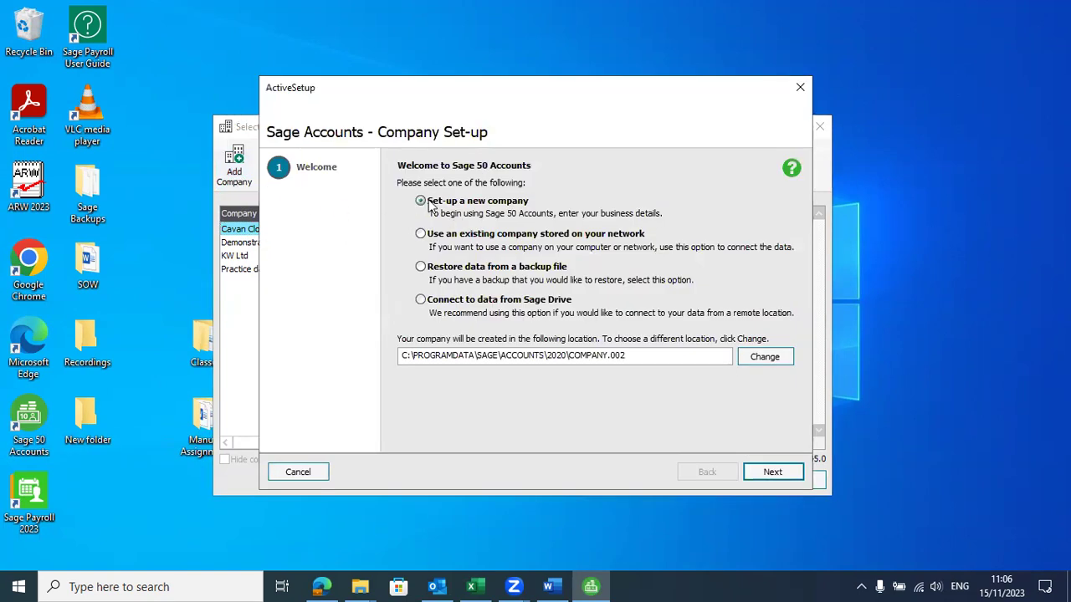
pyautogui.click(782, 468)
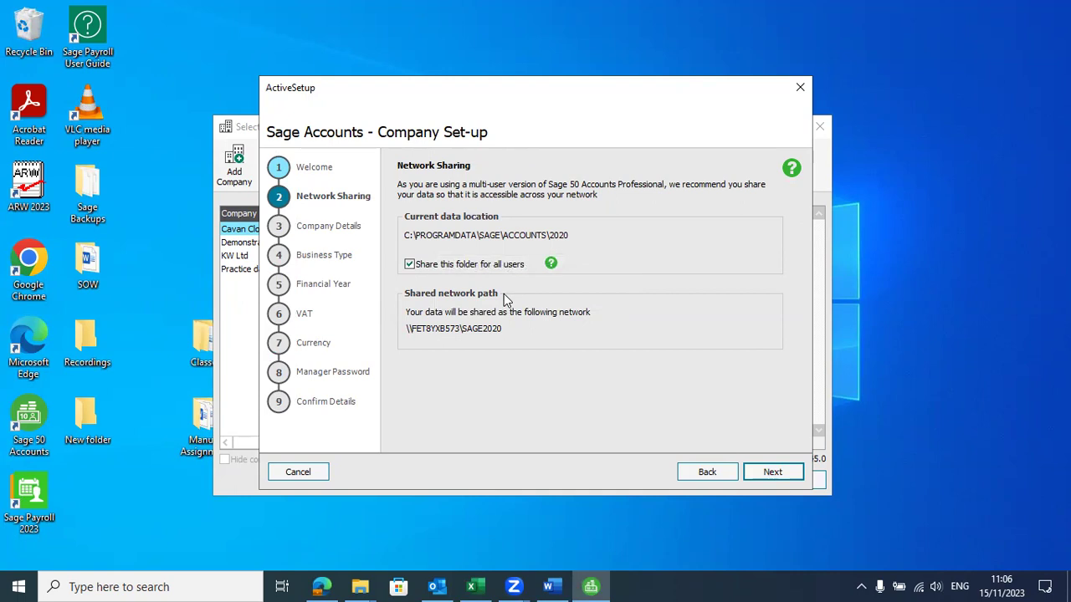
pyautogui.click(786, 473)
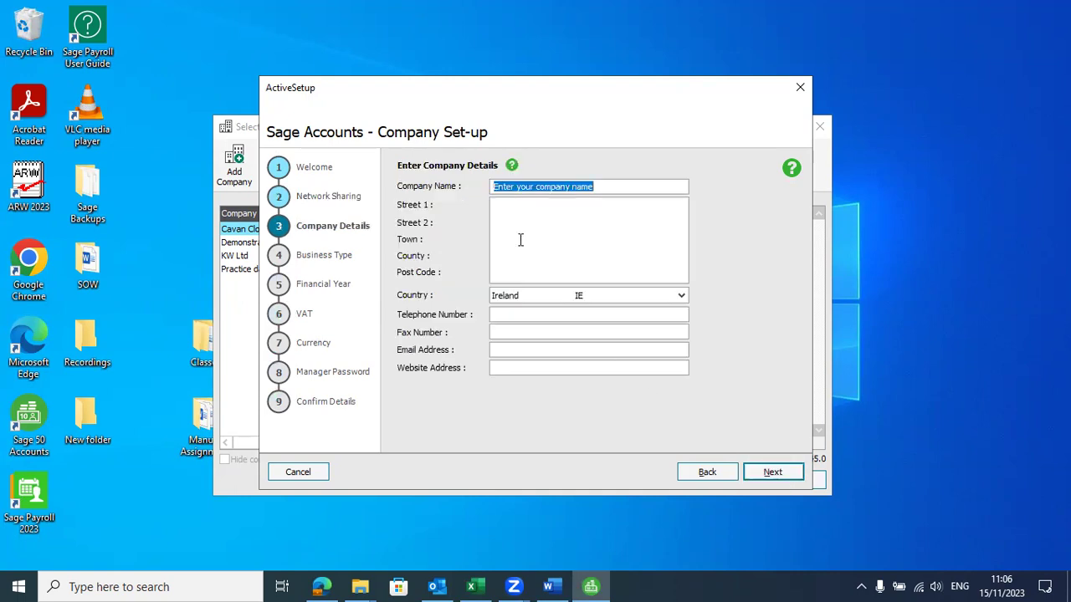
# Step: Enter company name Cavan Clothing Ltd and address Cavan, Ireland, copied from the workbook
pyautogui.hotkey('alt', 'Tab')
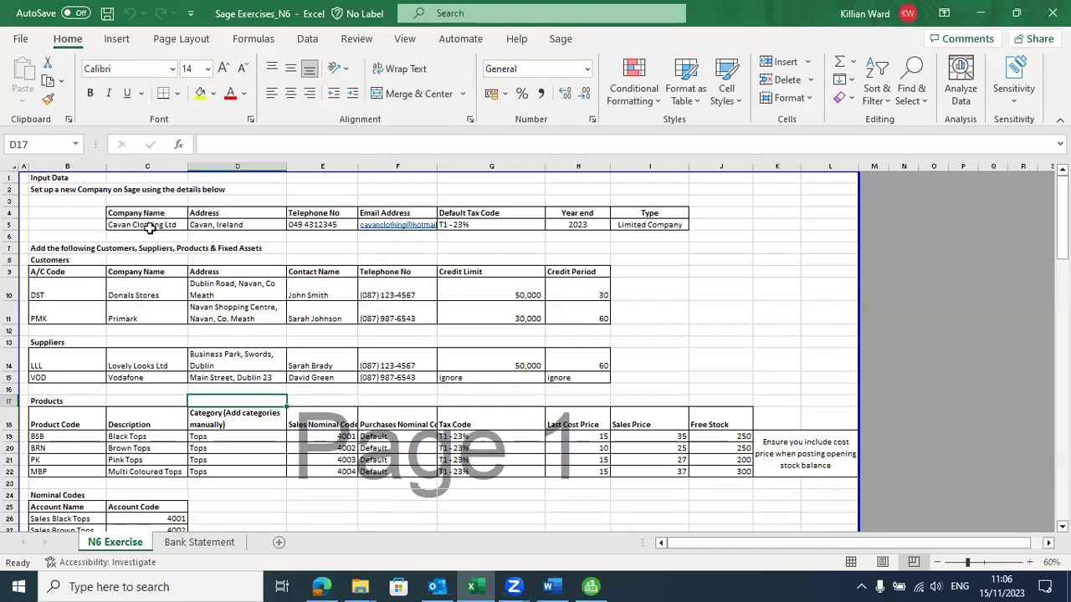
pyautogui.click(147, 226)
pyautogui.hotkey('ctrl', 'c')
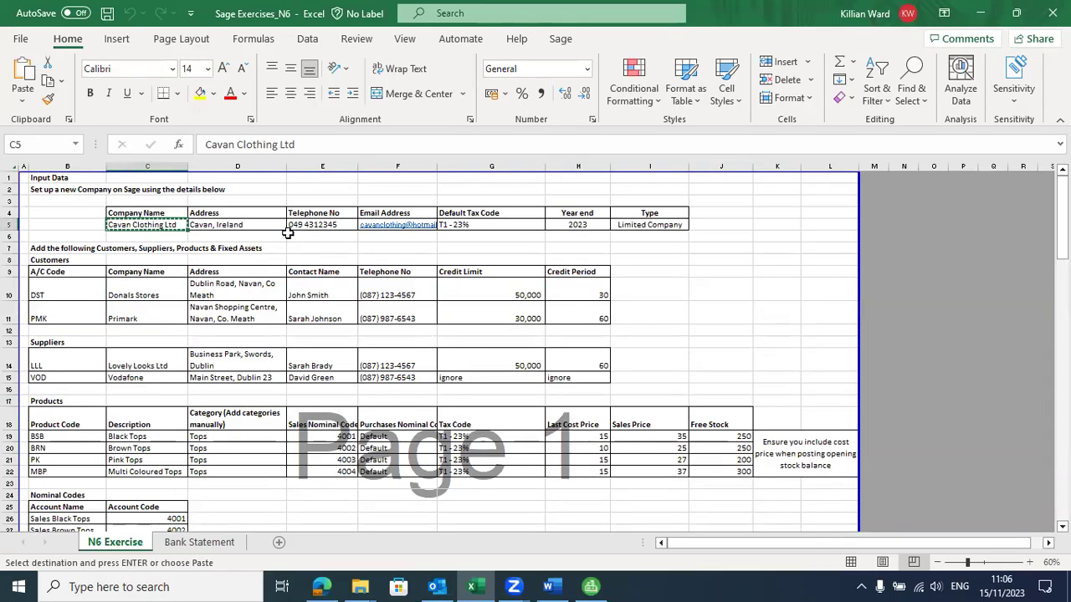
pyautogui.hotkey('alt', 'Tab')
pyautogui.hotkey('ctrl', 'v')
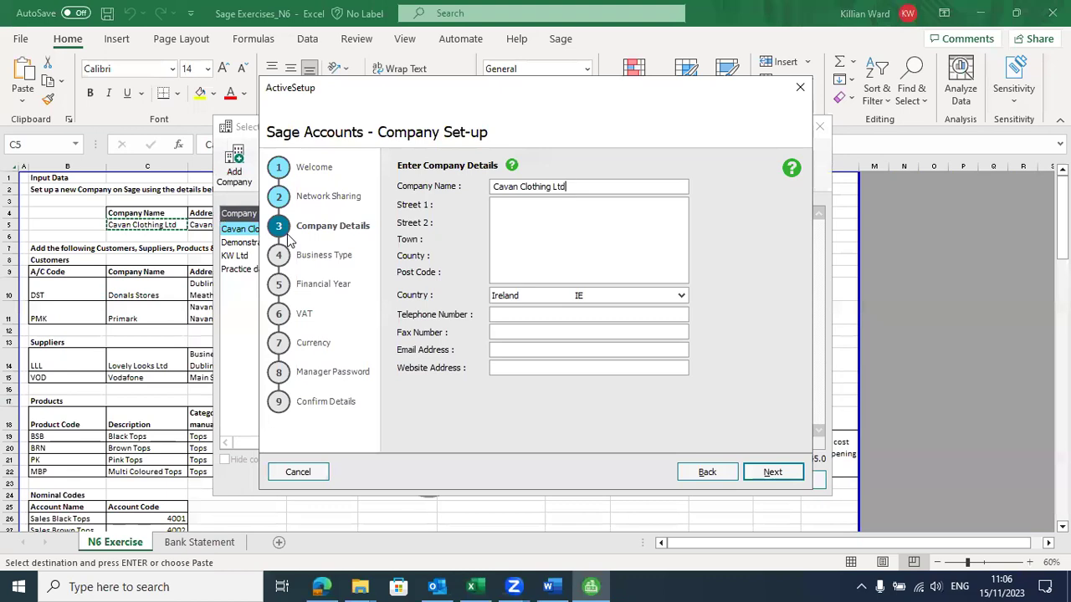
pyautogui.hotkey('alt', 'Tab')
pyautogui.click(263, 224)
pyautogui.hotkey('ctrl', 'c')
pyautogui.hotkey('alt', 'Tab')
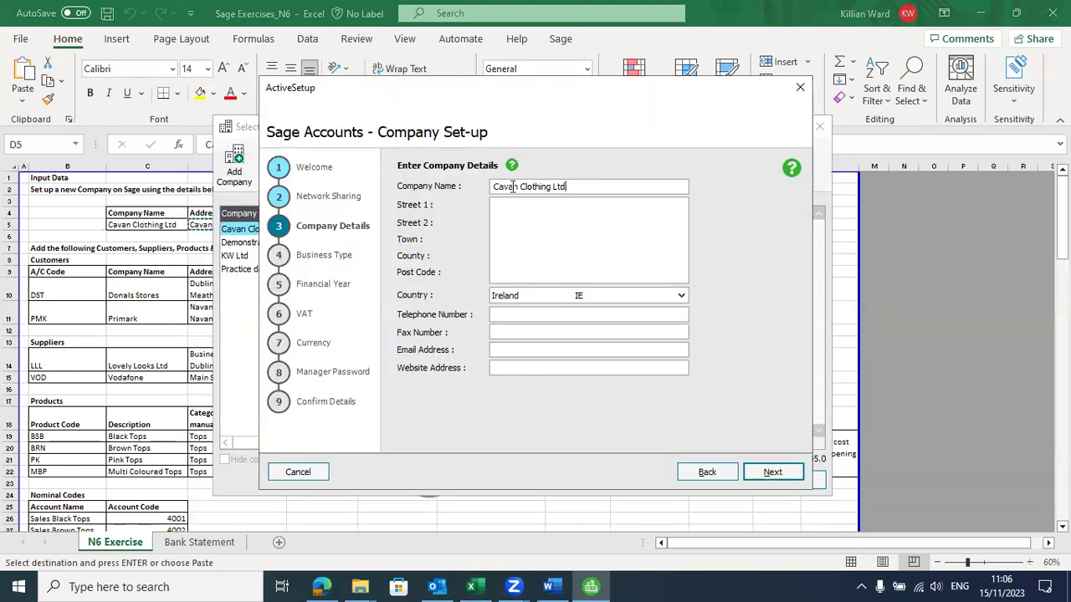
pyautogui.click(506, 208)
pyautogui.hotkey('ctrl', 'v')
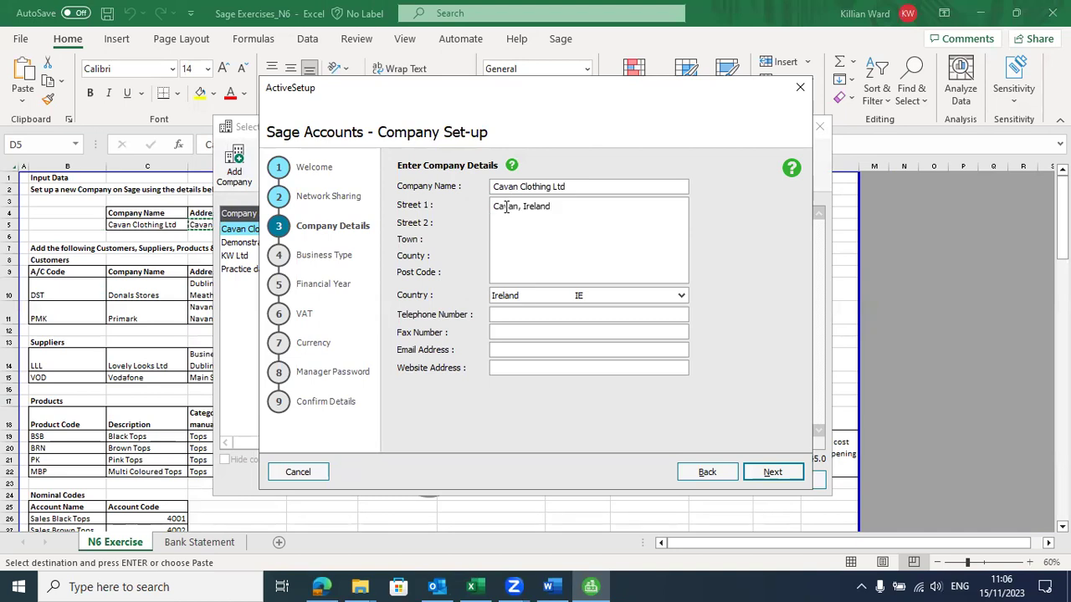
# Step: Copy the telephone number (E5) and e-mail address (F5) into the company details
pyautogui.hotkey('alt', 'Tab')
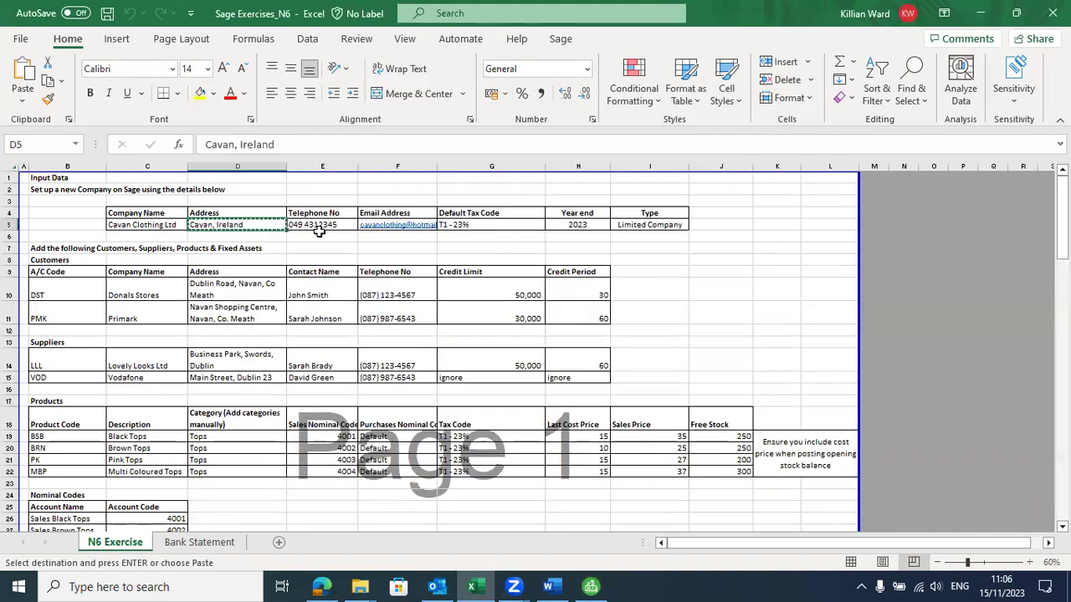
pyautogui.click(319, 224)
pyautogui.hotkey('ctrl', 'c')
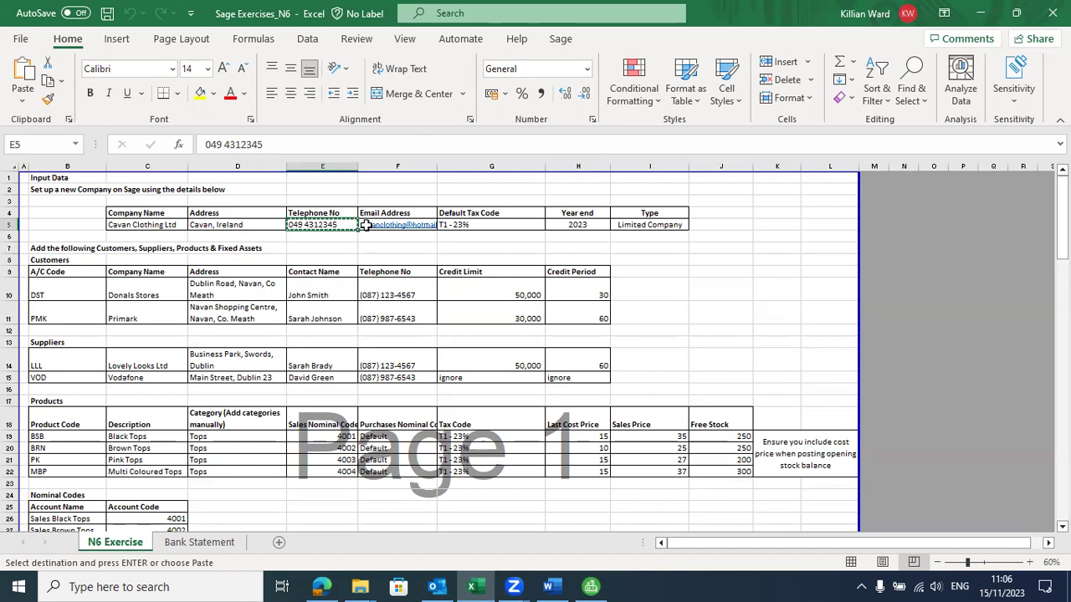
pyautogui.hotkey('alt', 'Tab')
pyautogui.click(599, 317)
pyautogui.hotkey('ctrl', 'v')
pyautogui.hotkey('alt', 'Tab')
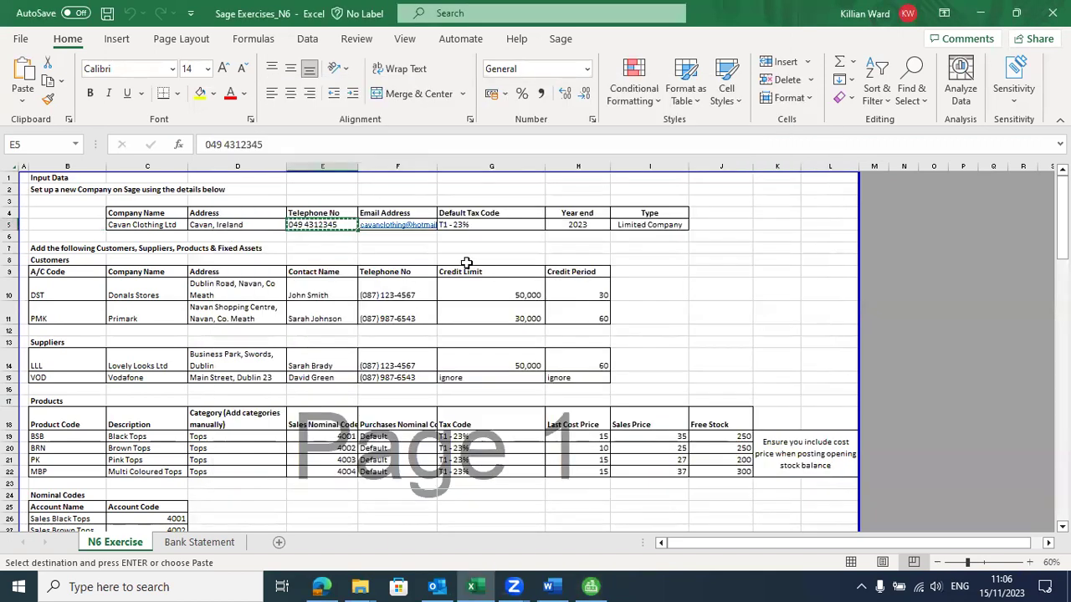
pyautogui.press('Right')
pyautogui.hotkey('ctrl', 'c')
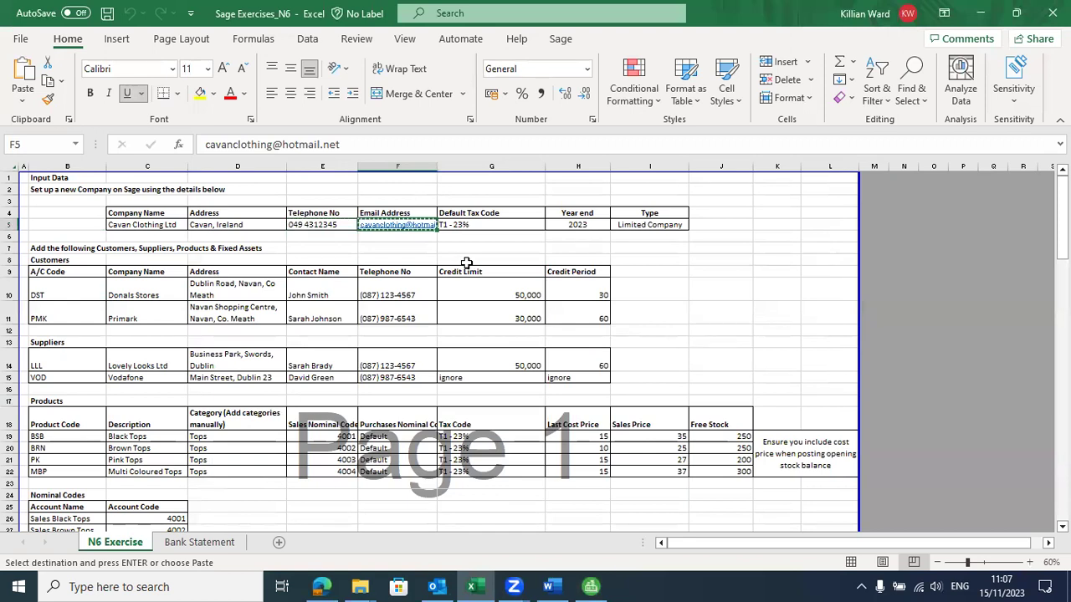
pyautogui.hotkey('alt', 'Tab')
pyautogui.click(545, 350)
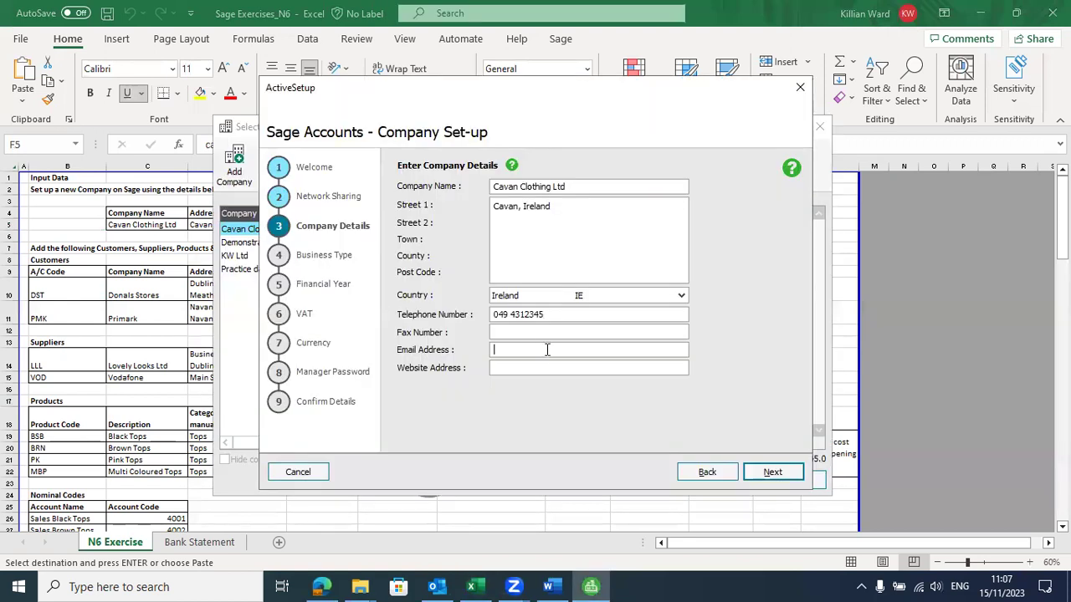
pyautogui.hotkey('ctrl', 'v')
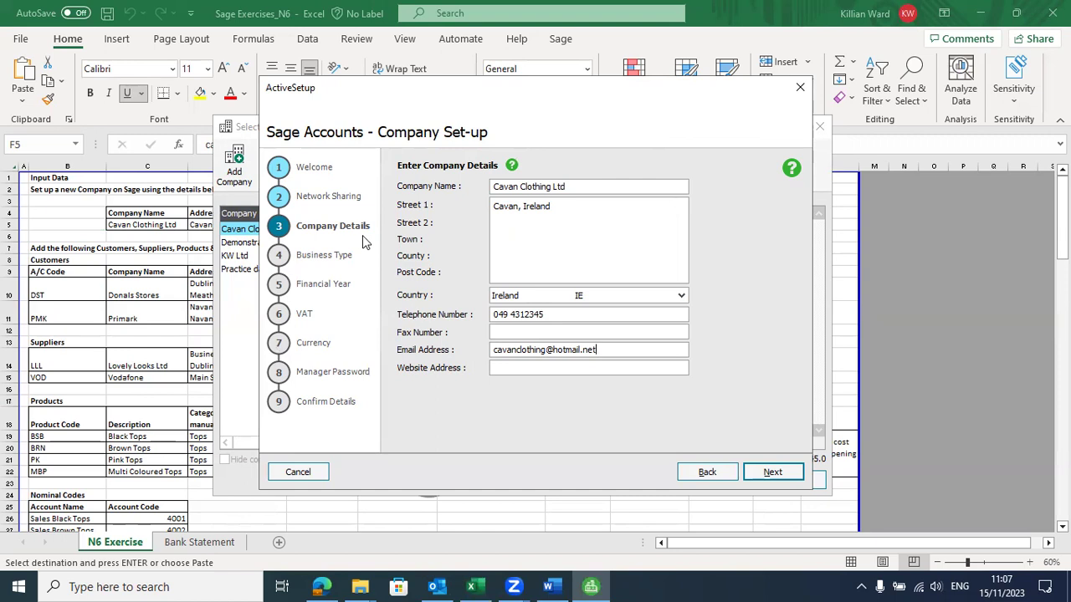
# Step: Move the wizard on from company details to the Business Type step
pyautogui.hotkey('alt', 'Tab')
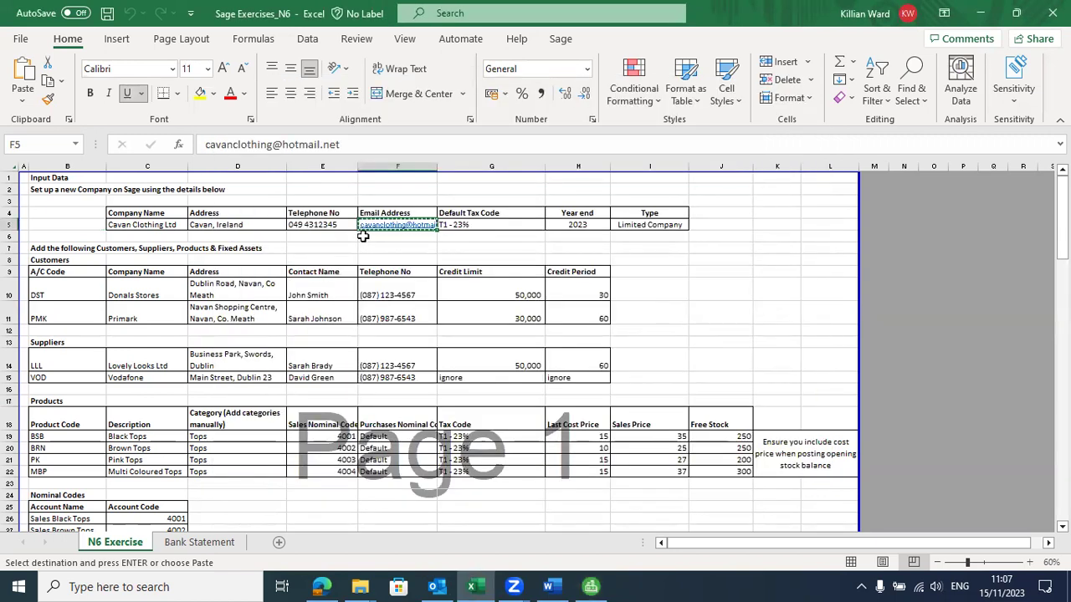
pyautogui.press('alt')
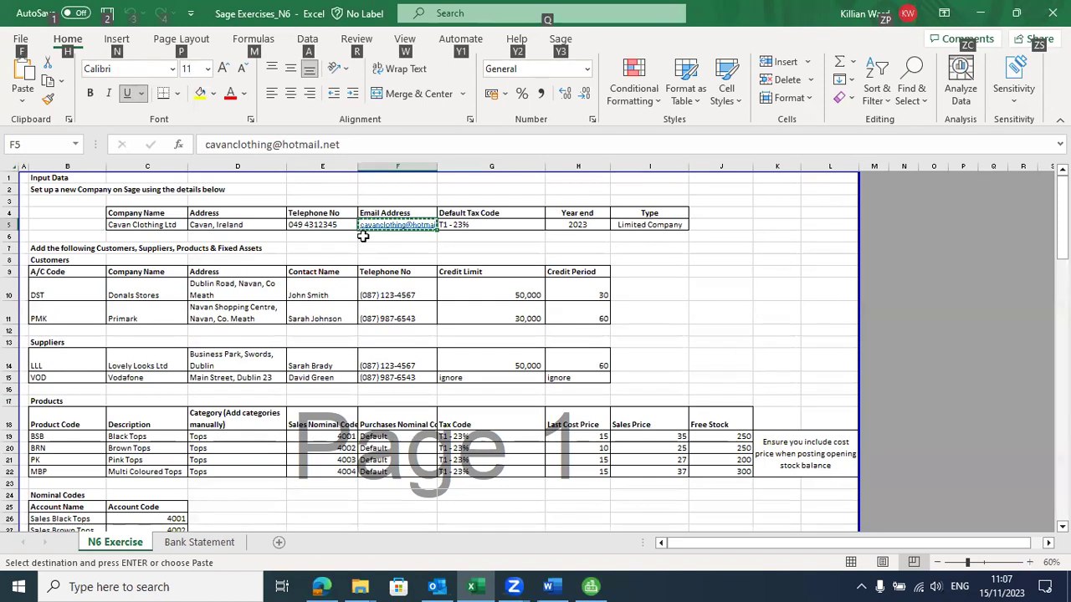
pyautogui.hotkey('alt', 'Tab')
pyautogui.hotkey('alt', 'Tab')
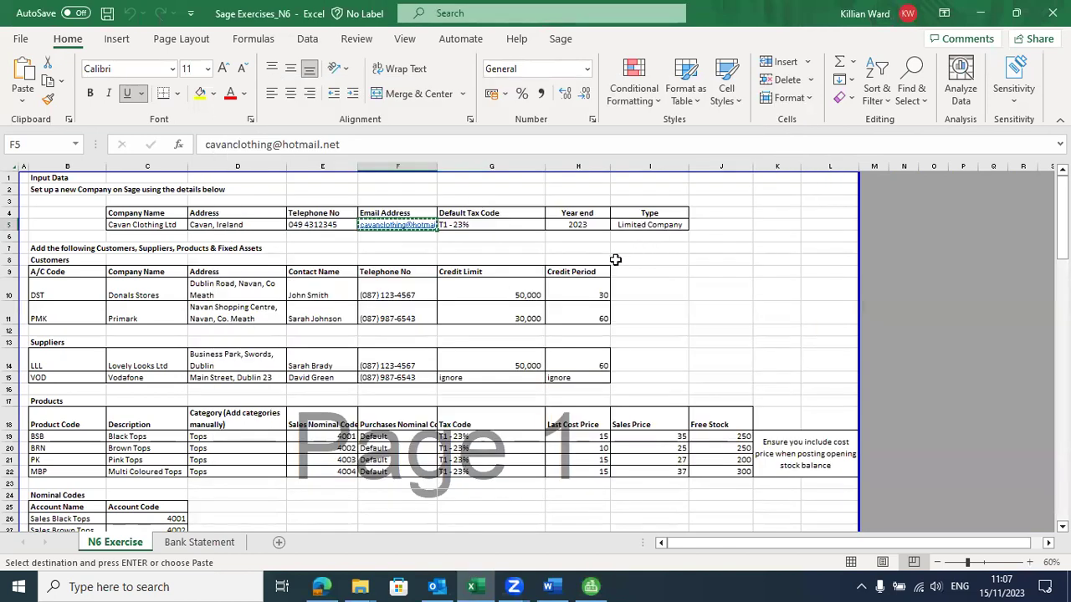
pyautogui.hotkey('alt', 'Tab')
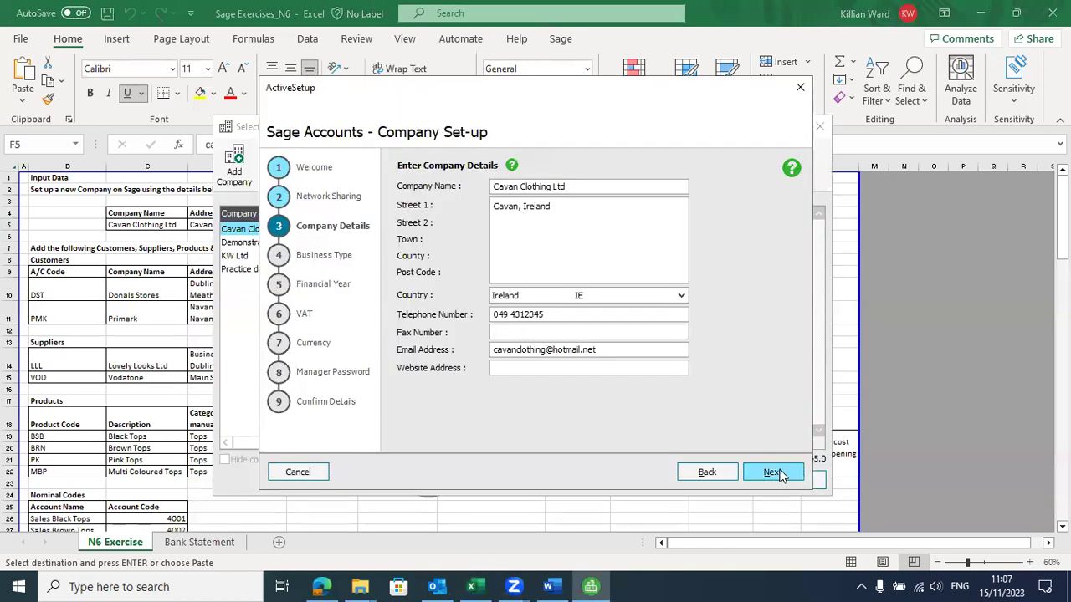
pyautogui.click(773, 473)
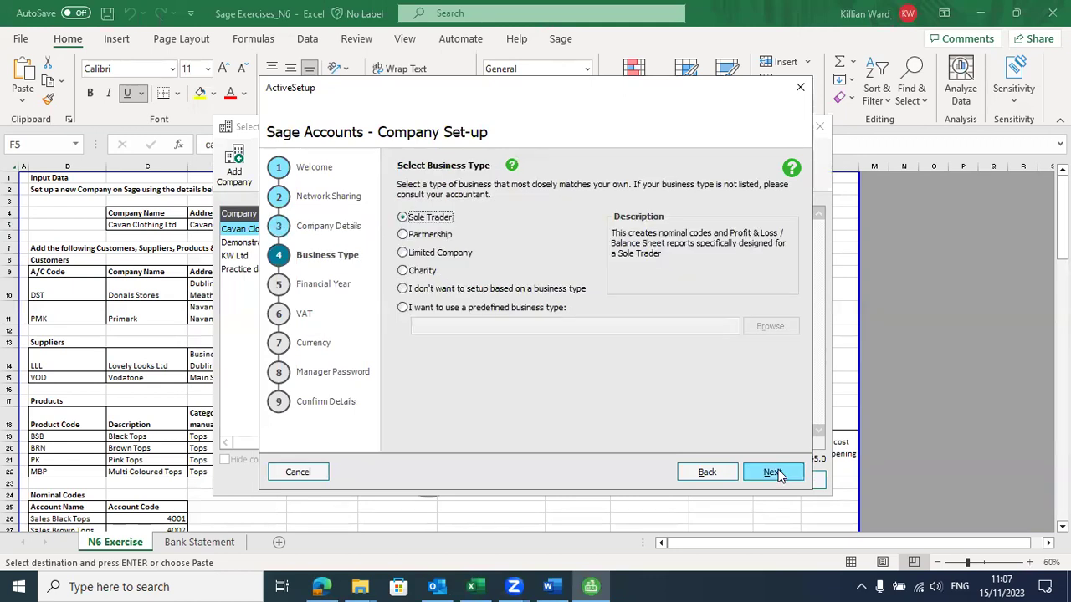
pyautogui.hotkey('alt', 'Tab')
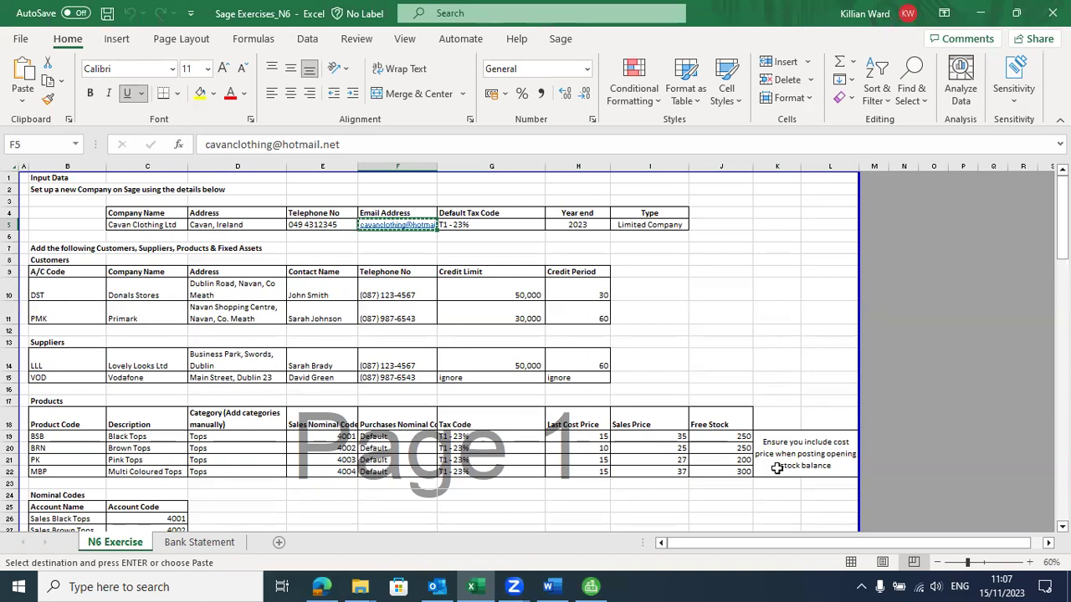
# Step: Set the business type to Limited Company
pyautogui.hotkey('alt', 'Tab')
pyautogui.click(413, 254)
pyautogui.click(773, 472)
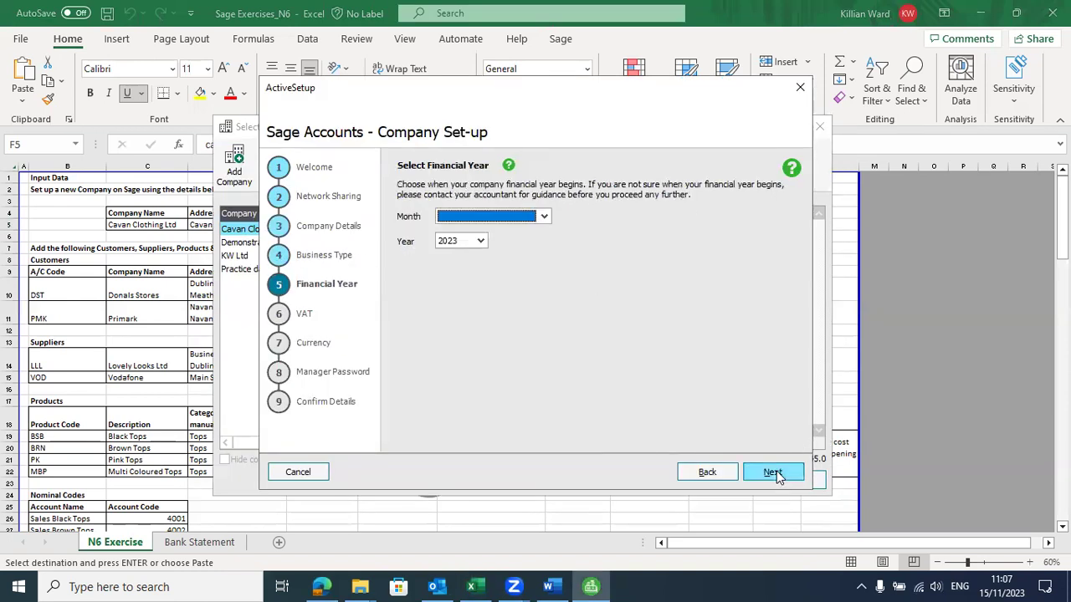
# Step: Start the financial year in January 2023, running to 31 December 2023
pyautogui.hotkey('alt', 'Tab')
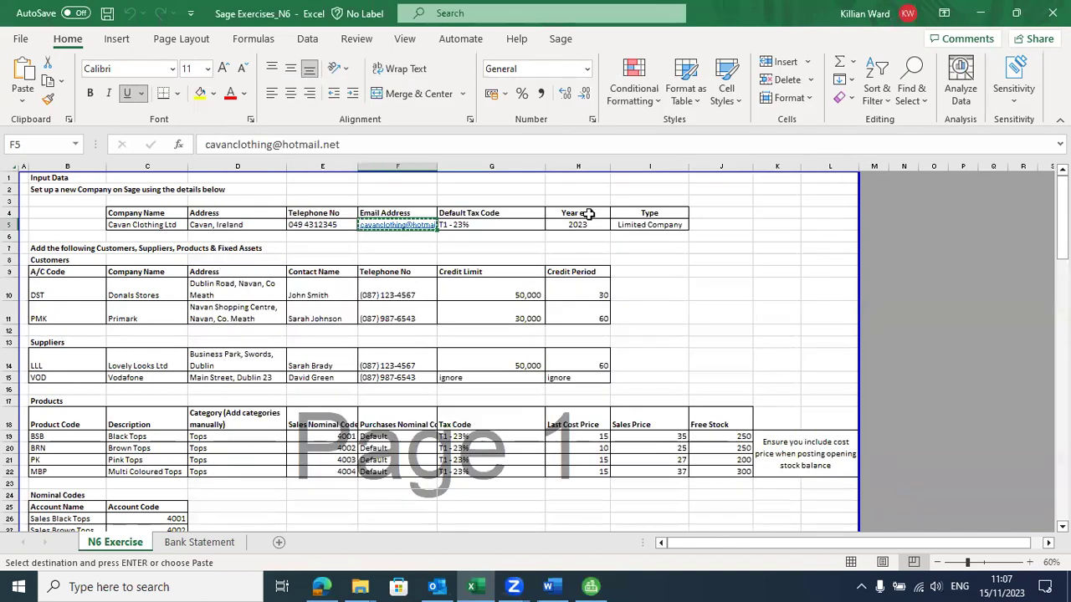
pyautogui.moveTo(589, 214); pyautogui.dragTo(585, 225)
pyautogui.hotkey('alt', 'Tab')
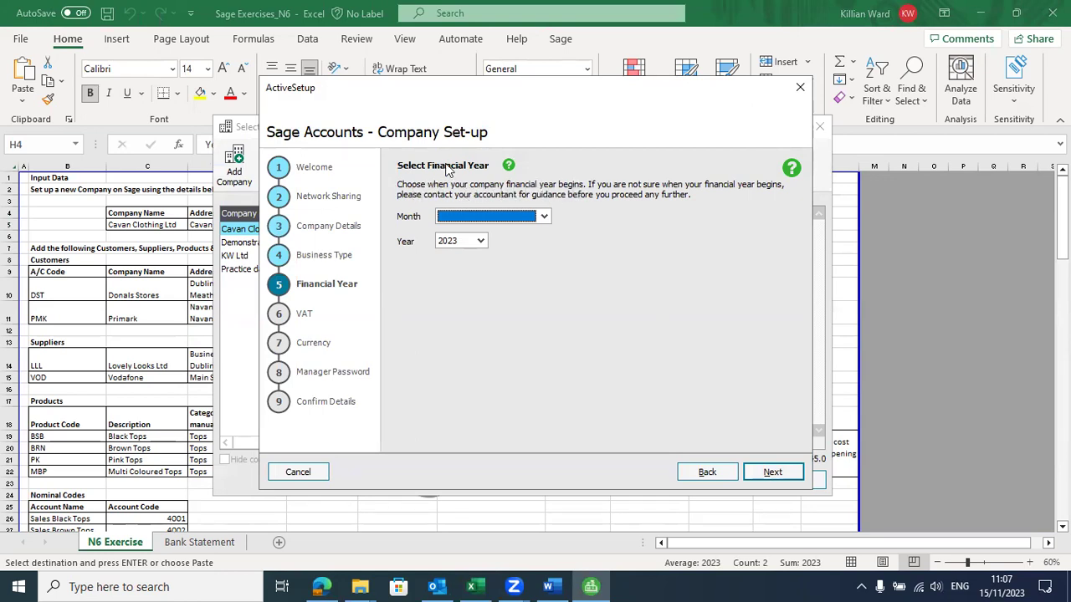
pyautogui.click(543, 219)
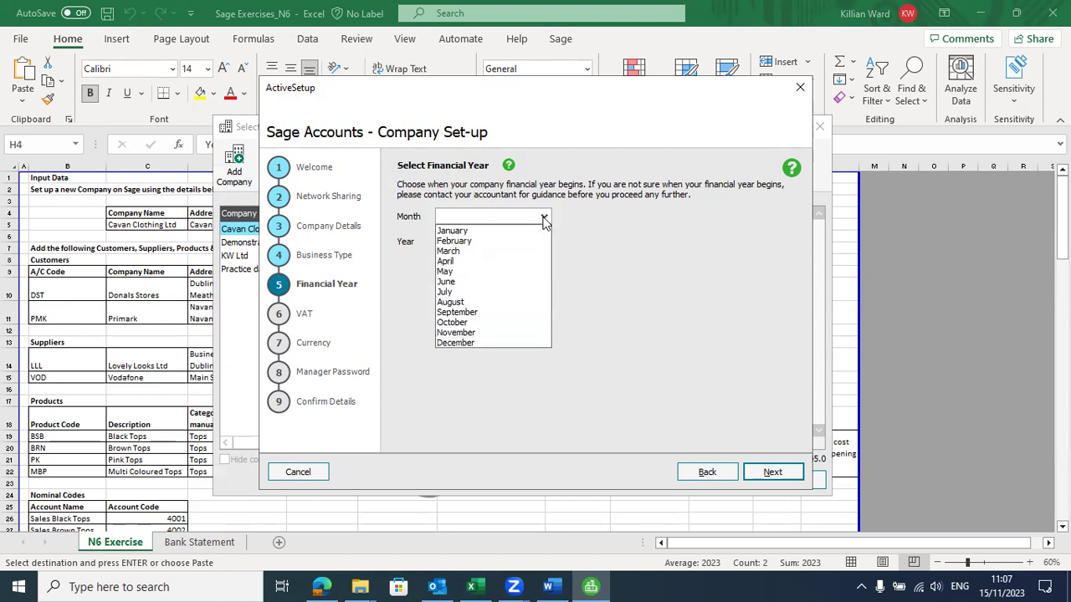
pyautogui.click(491, 230)
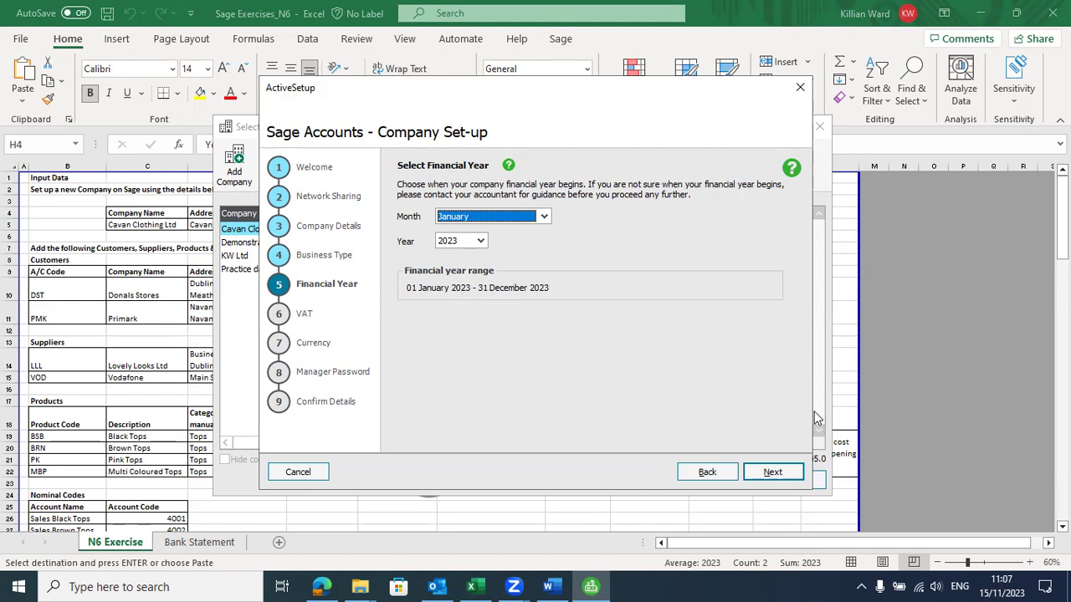
pyautogui.click(782, 474)
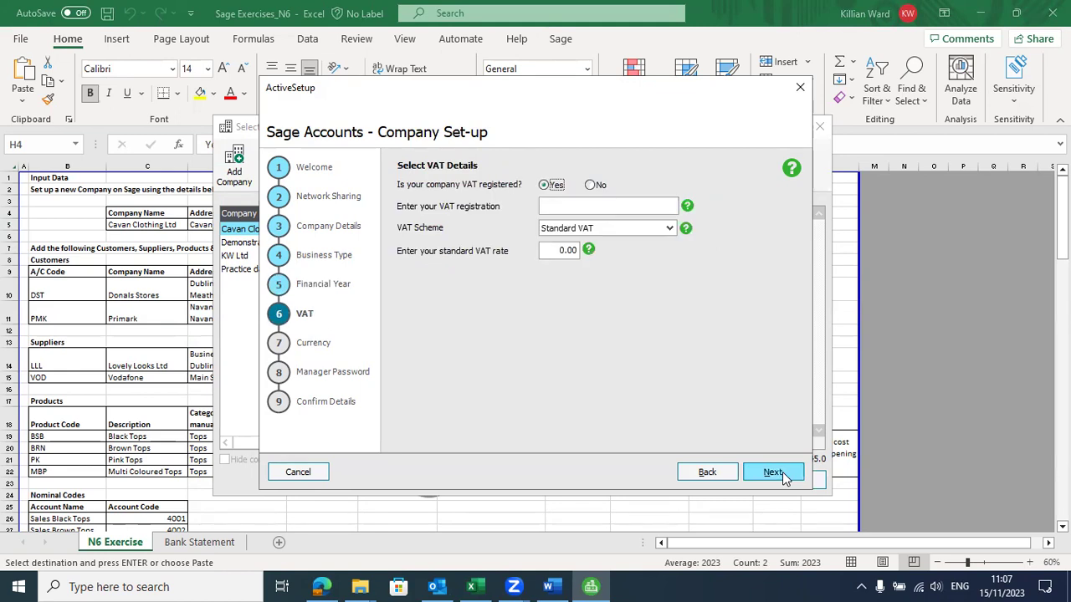
# Step: Keep VAT registered, choose the Standard VAT scheme and enter a 23 standard rate
pyautogui.click(591, 204)
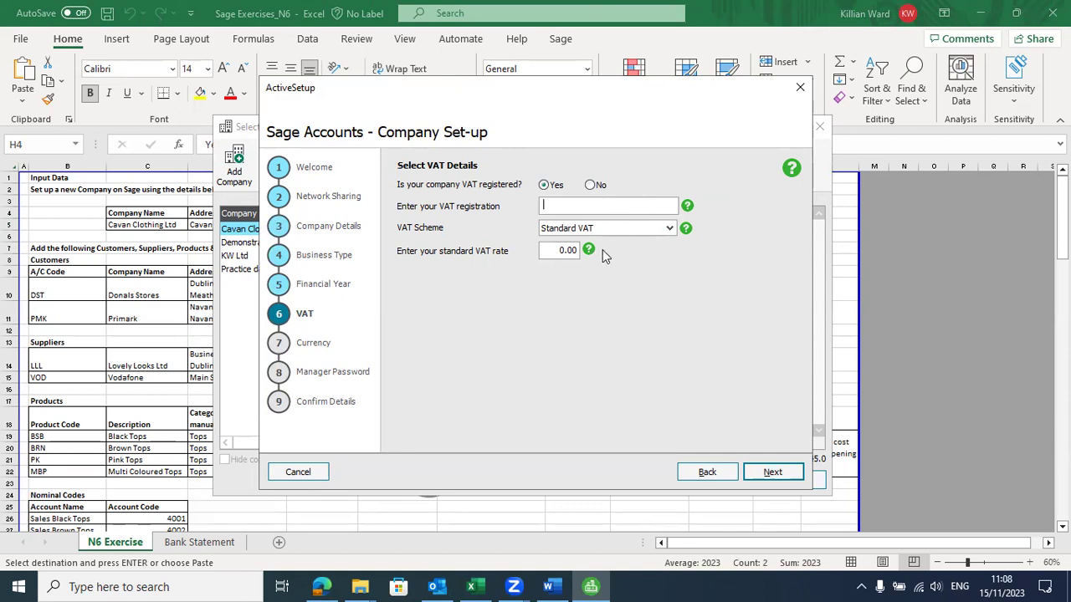
pyautogui.click(652, 229)
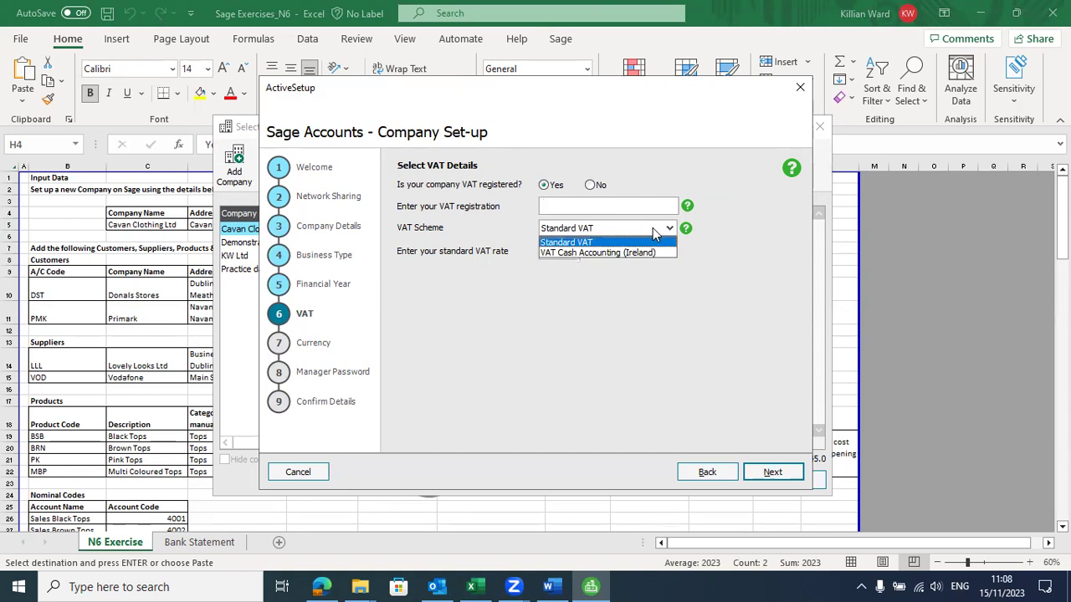
pyautogui.click(595, 240)
pyautogui.hotkey('alt', 'Tab')
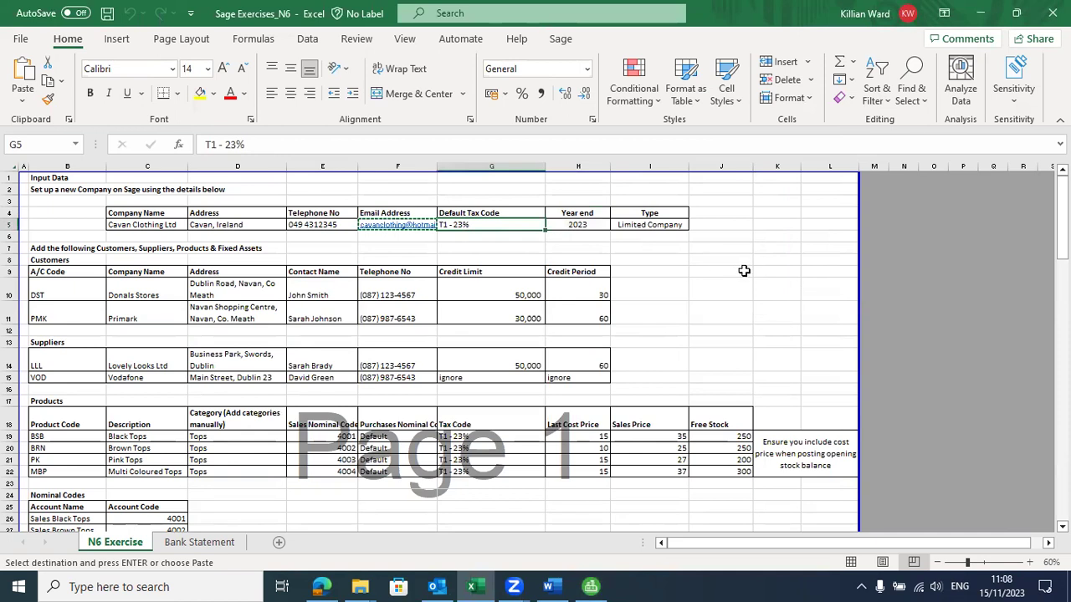
pyautogui.hotkey('alt', 'Tab')
pyautogui.click(557, 251)
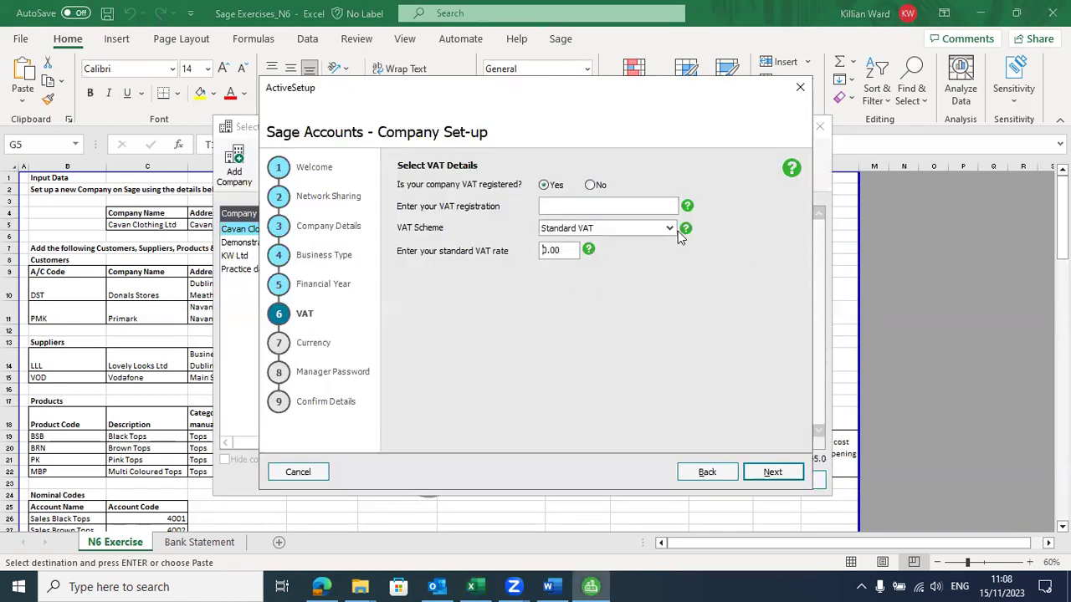
pyautogui.write('23')
# Step: Accept the VAT settings and Euro currency, then enter and confirm the manager password
pyautogui.click(775, 473)
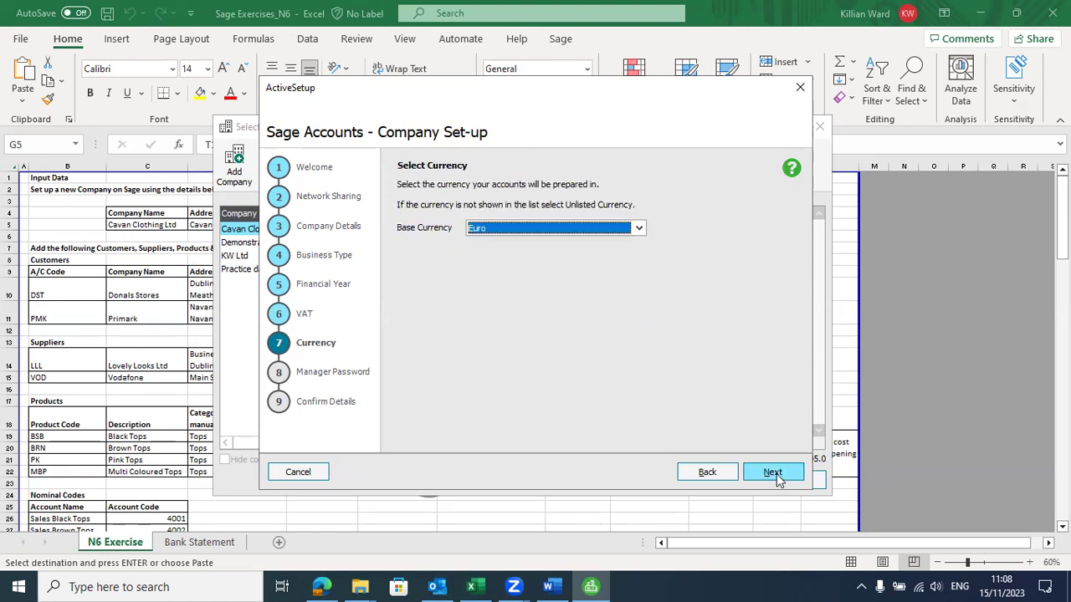
pyautogui.click(775, 474)
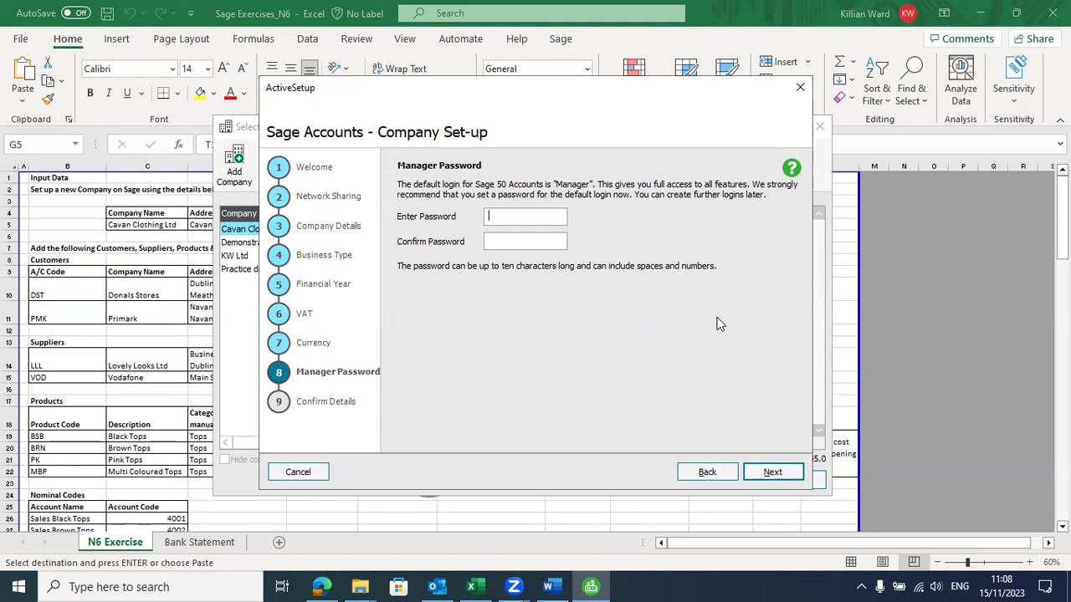
pyautogui.write('**********')
pyautogui.hotkey('ctrl', 'a')
pyautogui.write('******')
pyautogui.write('**********')
pyautogui.click(777, 473)
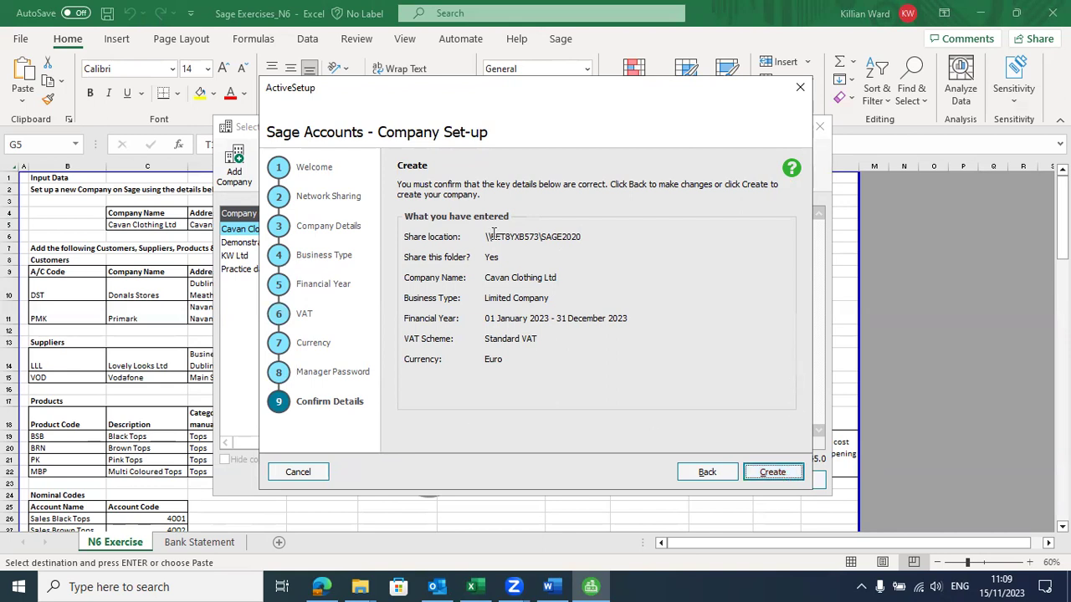
# Step: Create the Cavan Clothing Ltd company and acknowledge the confirmation message
pyautogui.click(783, 473)
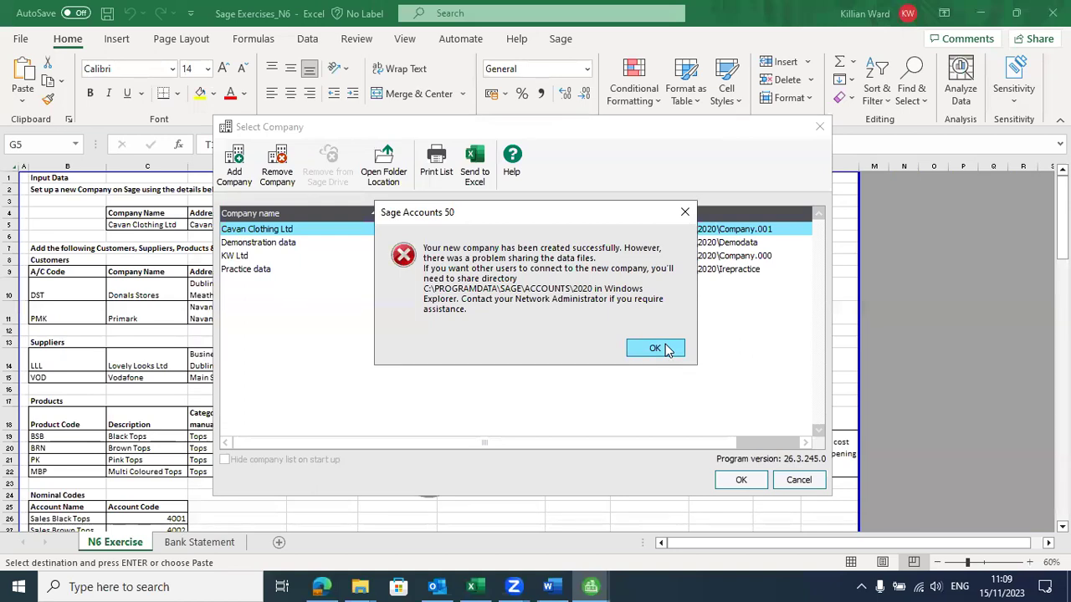
pyautogui.click(667, 351)
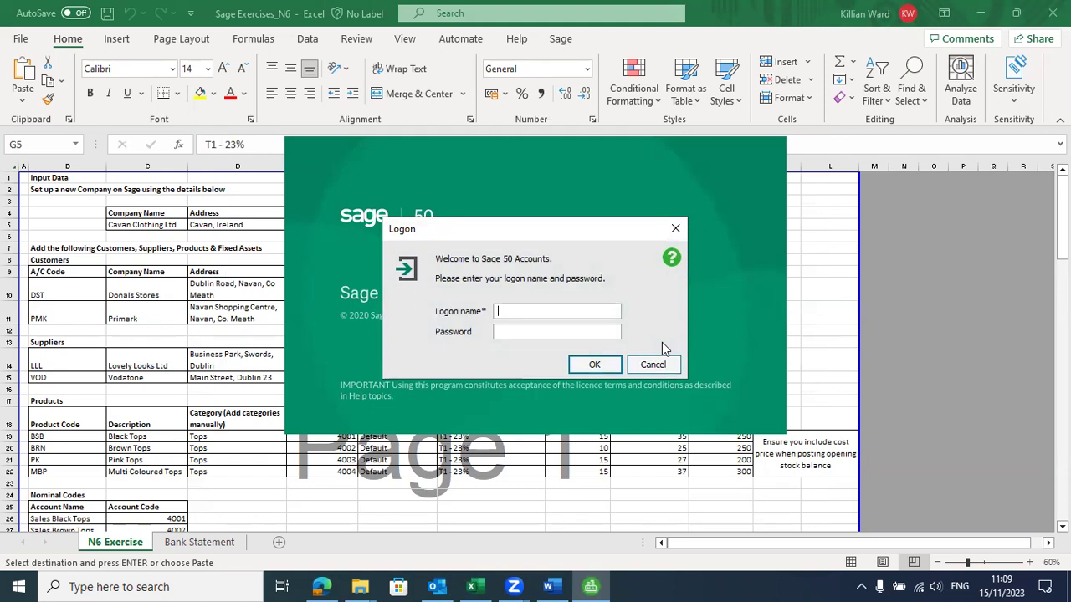
# Step: Log in to Cavan Clothing Ltd as manager and close the Customise your company window
pyautogui.hotkey('ctrl', 'a')
pyautogui.press('Tab')
pyautogui.click(603, 362)
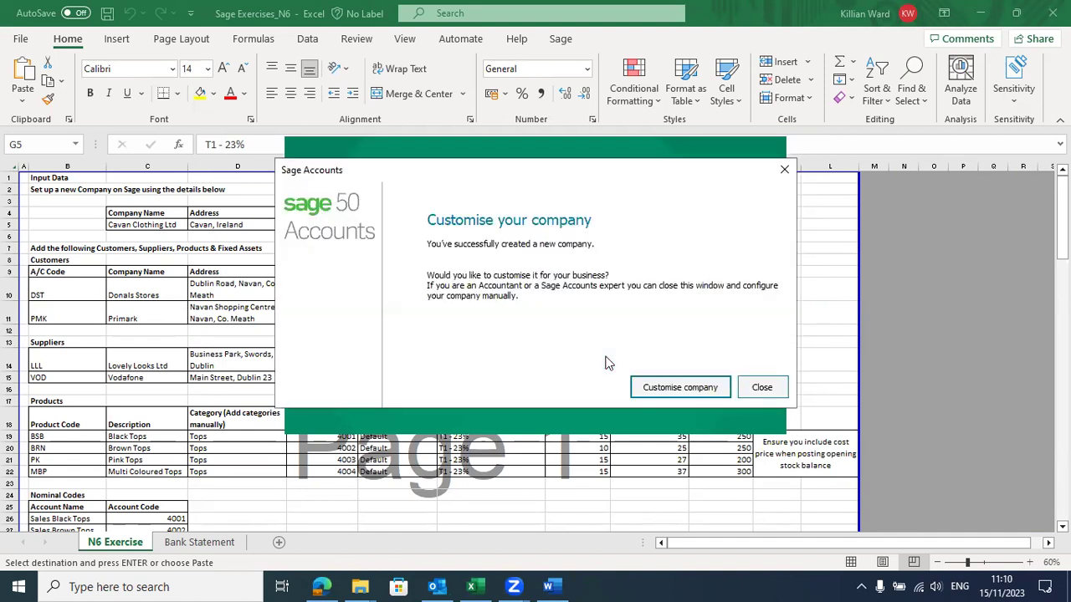
pyautogui.click(763, 388)
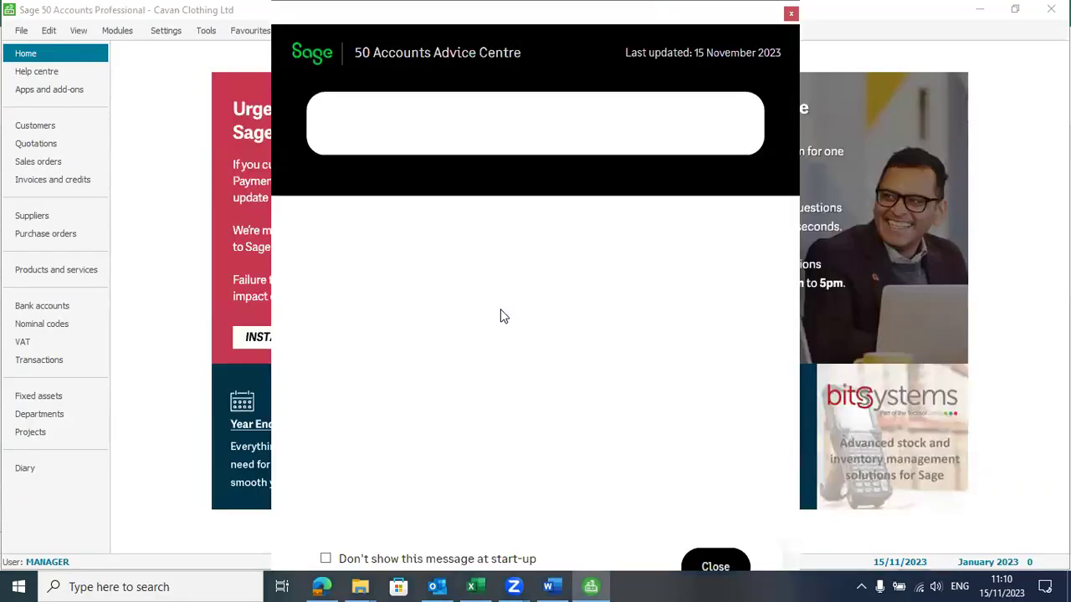
pyautogui.click(716, 562)
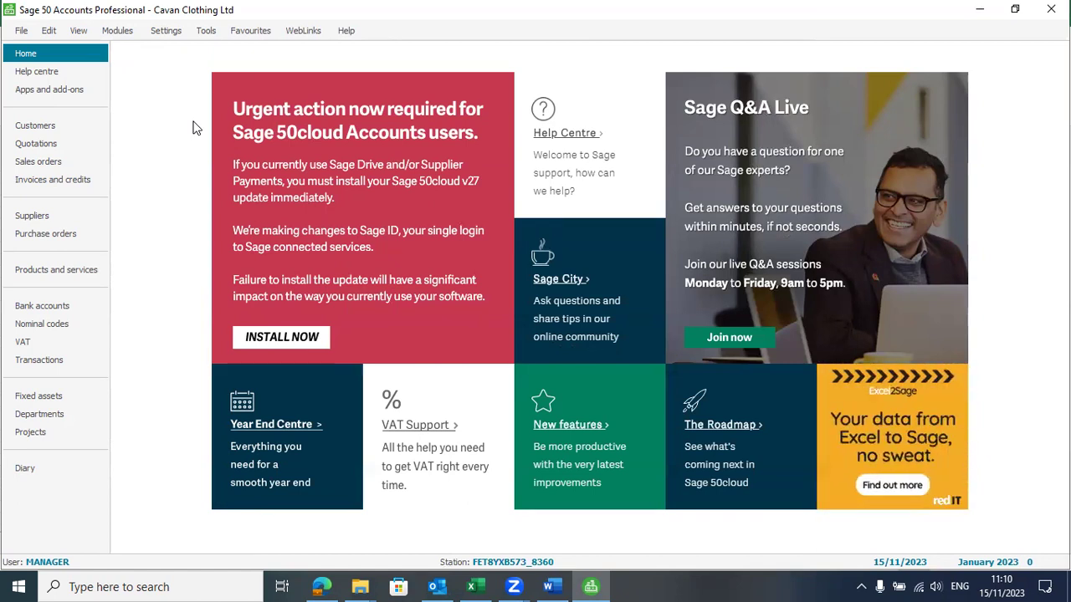
pyautogui.hotkey('alt', 'Tab')
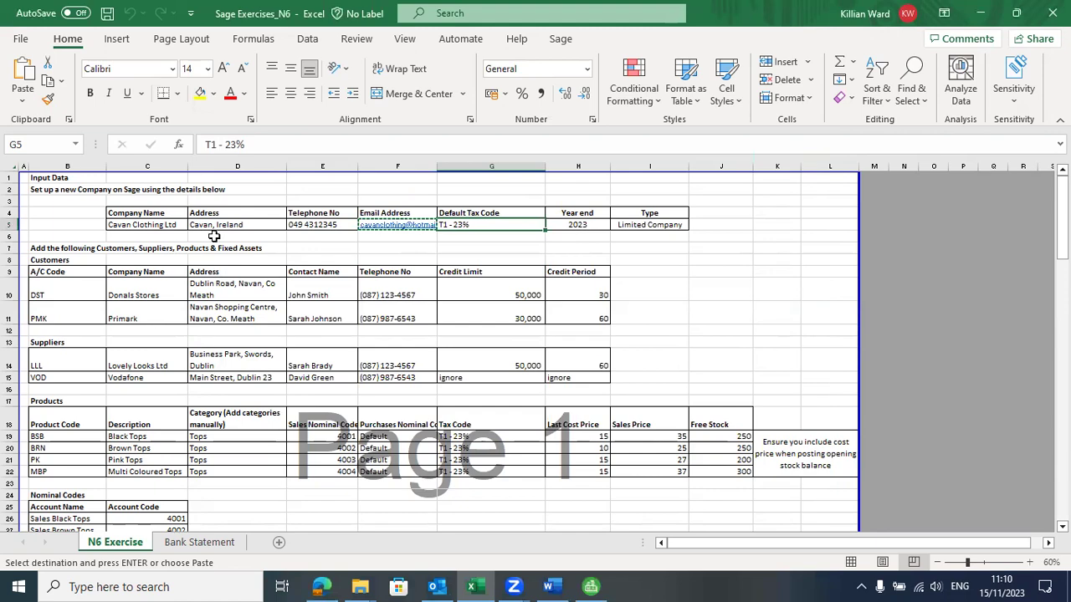
pyautogui.hotkey('alt', 'Tab')
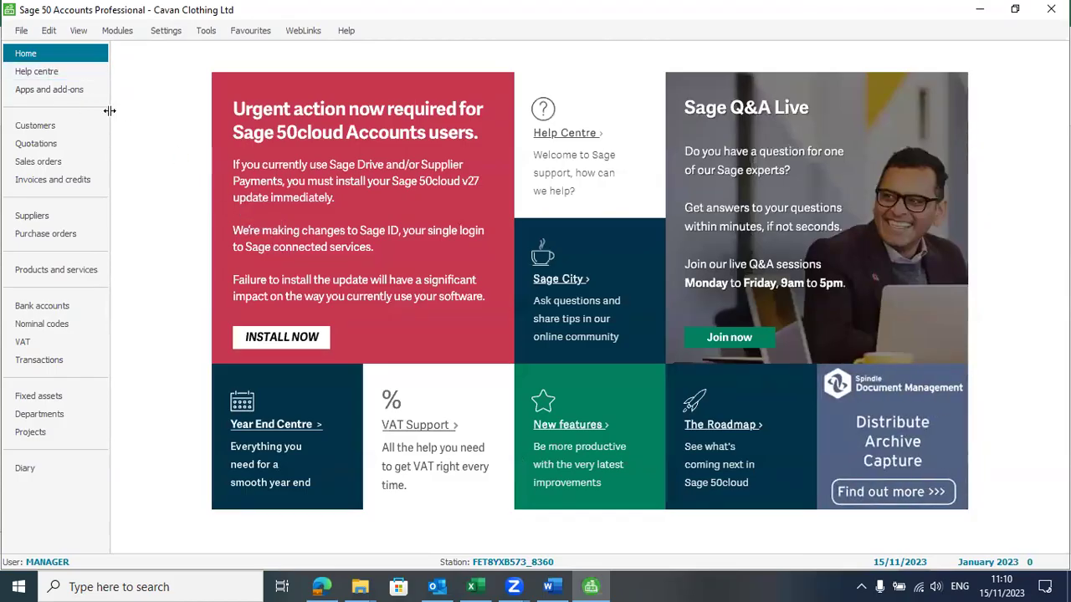
pyautogui.hotkey('alt', 'Tab')
pyautogui.click(50, 259)
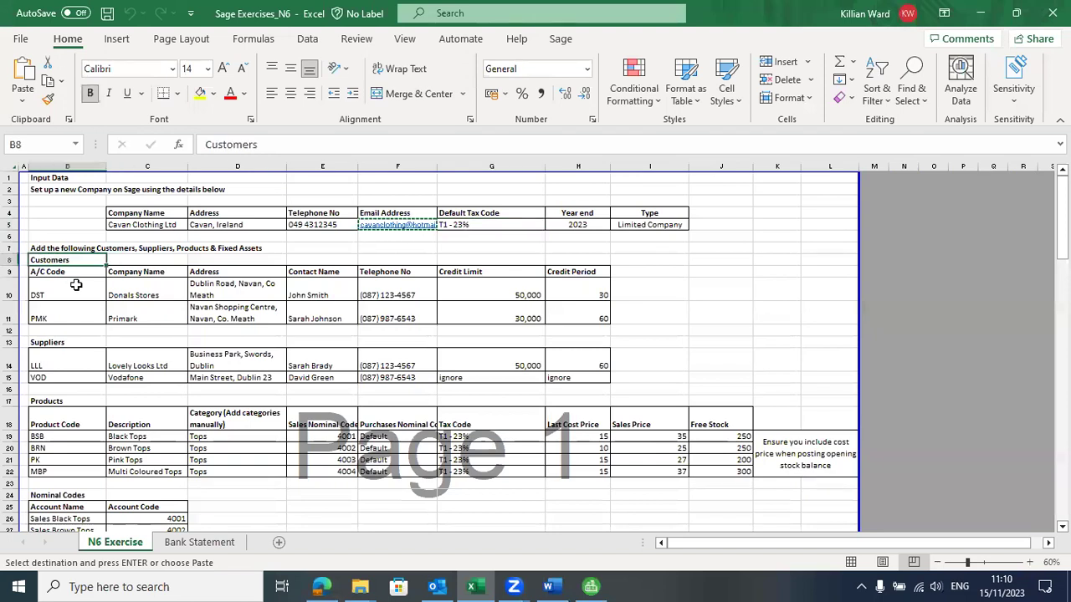
pyautogui.moveTo(79, 298); pyautogui.dragTo(77, 317)
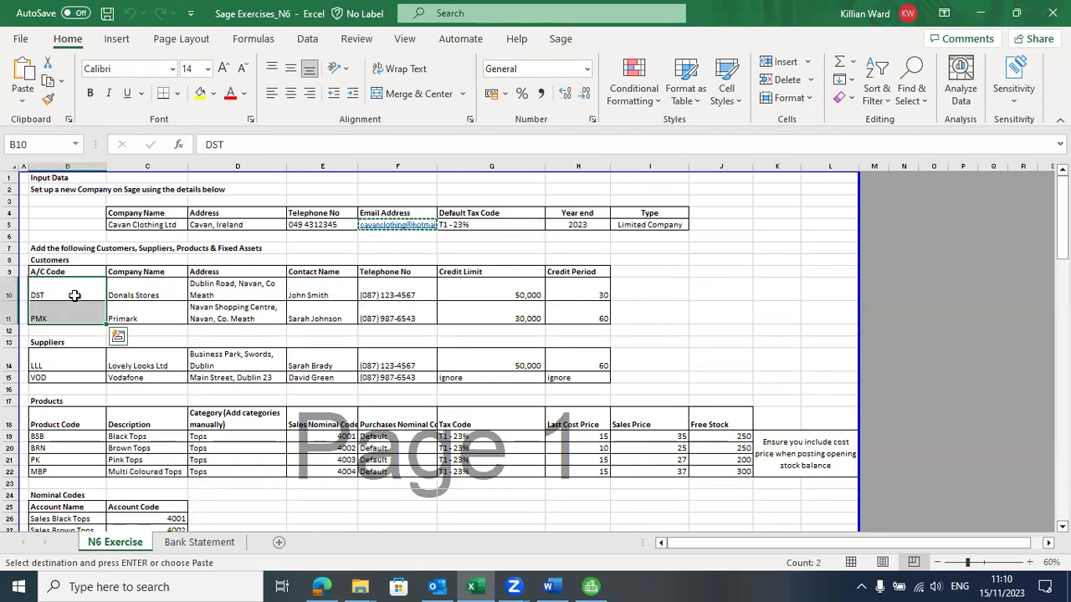
pyautogui.hotkey('alt', 'Tab')
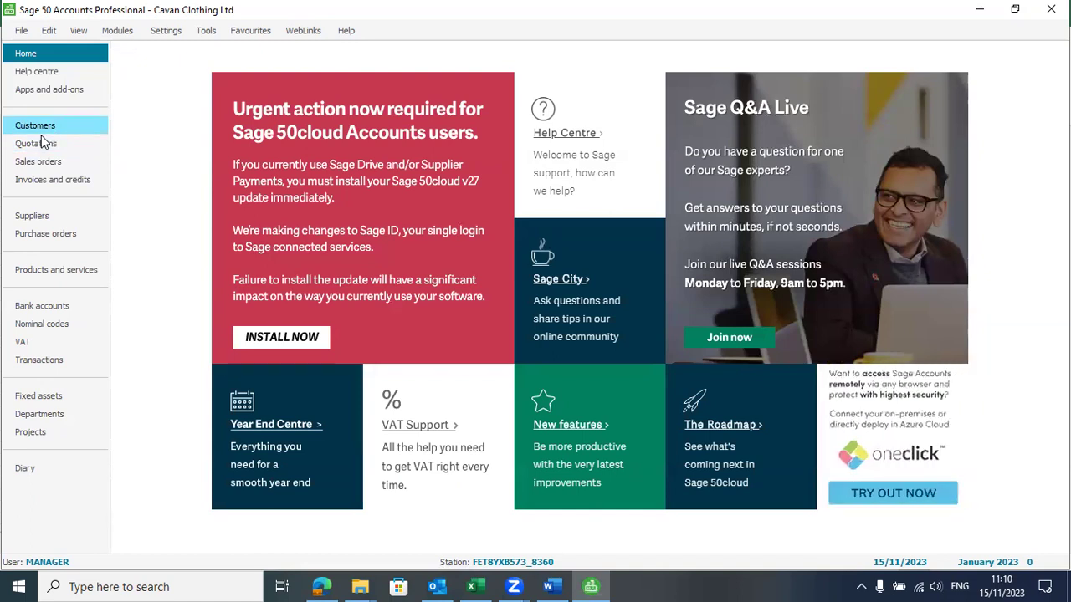
# Step: Start a new customer record with account code DST, checked against cell B10 of the workbook
pyautogui.click(49, 128)
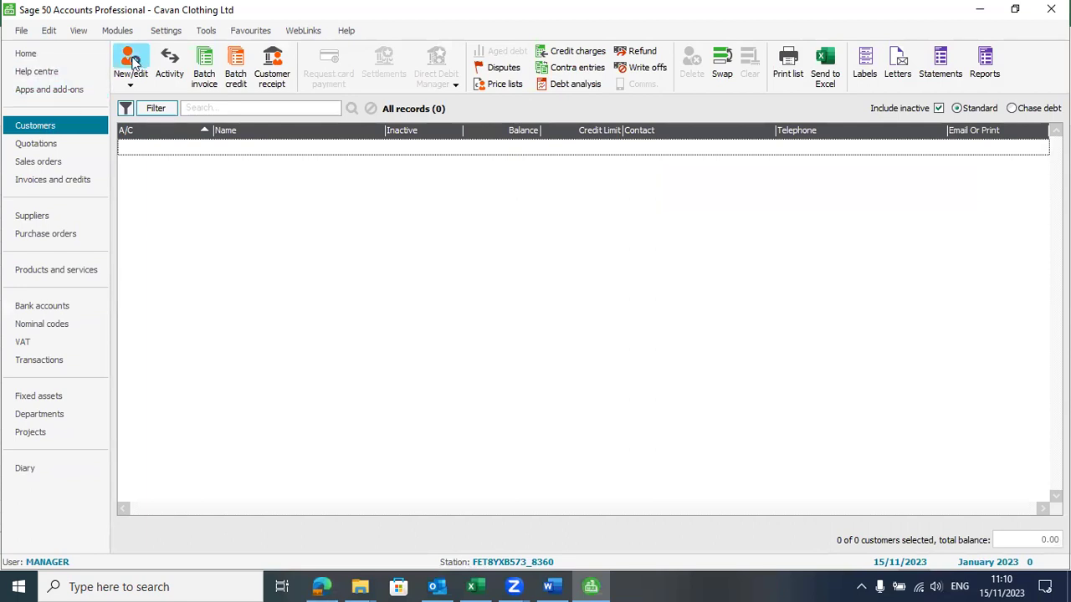
pyautogui.click(127, 60)
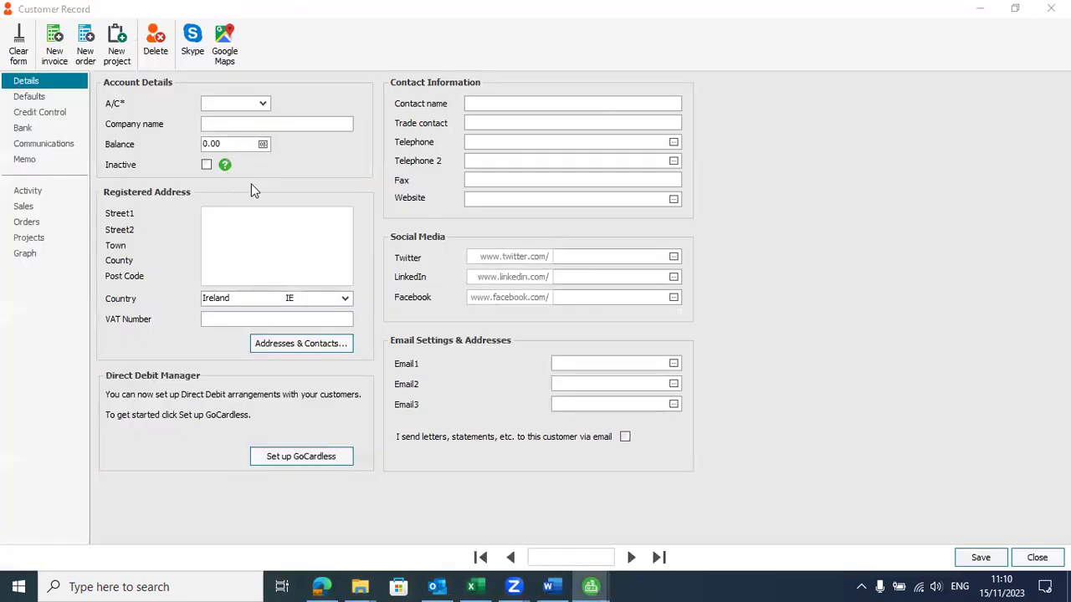
pyautogui.hotkey('alt', 'Tab')
pyautogui.click(84, 294)
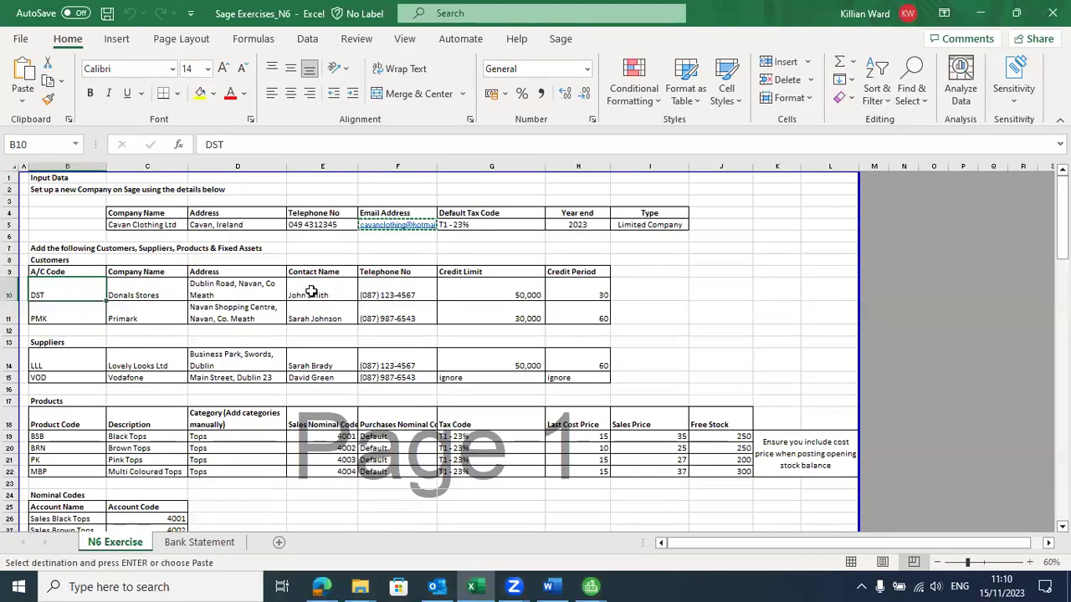
pyautogui.hotkey('alt', 'Tab')
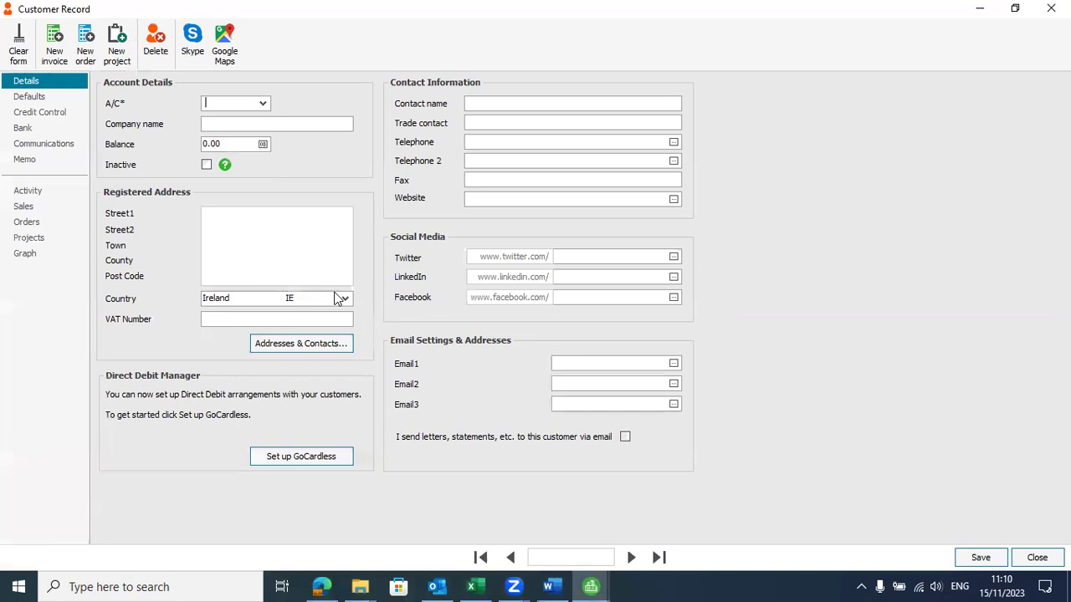
pyautogui.write('DST')
pyautogui.press('Tab')
# Step: Copy the company name from cell C10 of the workbook
pyautogui.press('Right')
pyautogui.hotkey('ctrl', 'c')
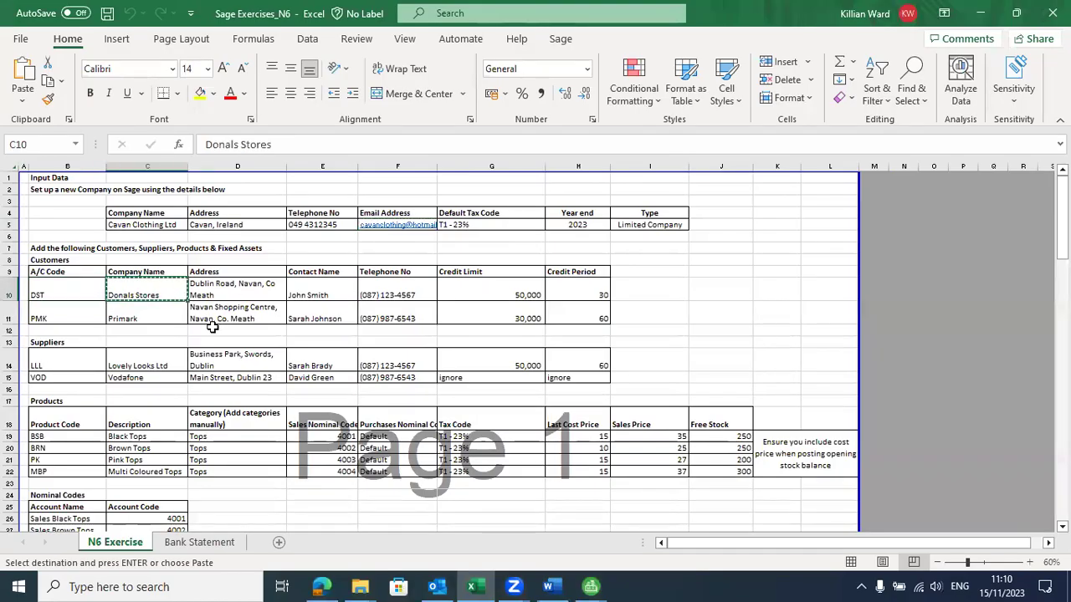
pyautogui.hotkey('alt', 'Tab')
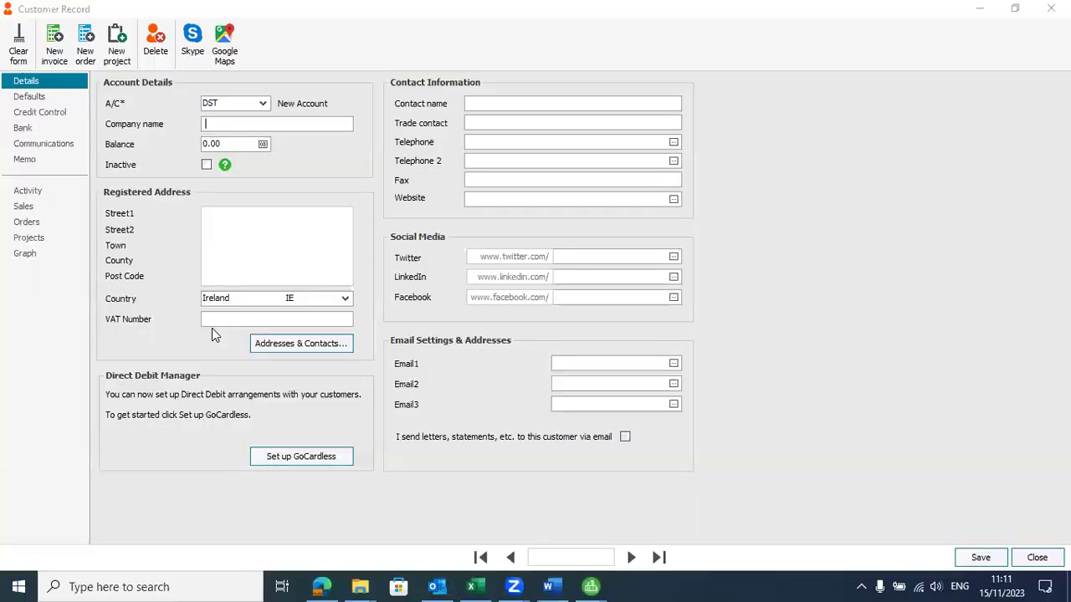
# Step: Paste Donals Stores as the company name and its address from D10 into Street1
pyautogui.hotkey('ctrl', 'v')
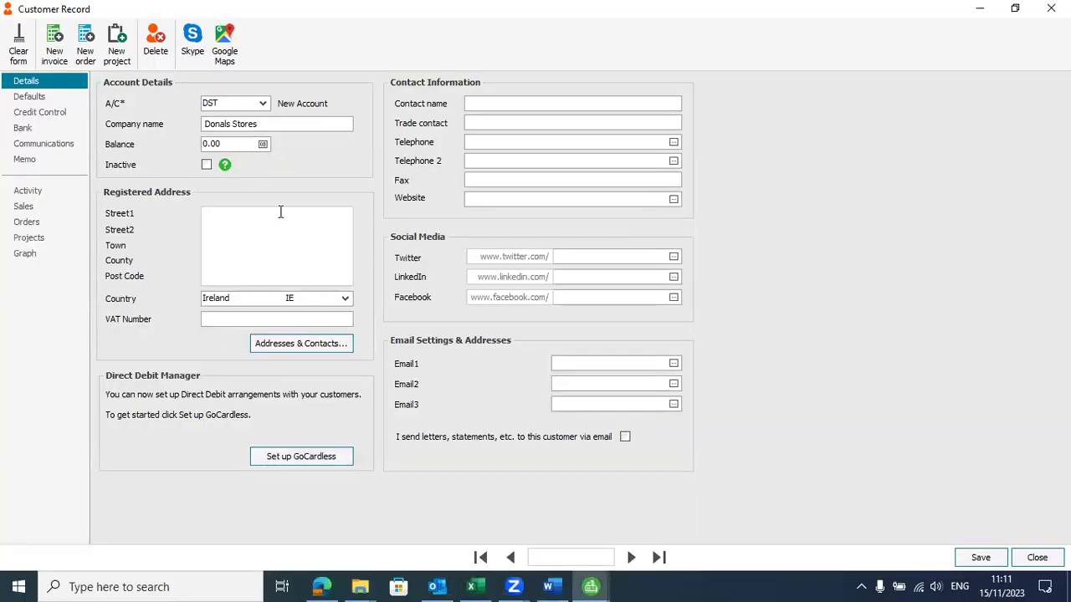
pyautogui.hotkey('alt', 'Tab')
pyautogui.hotkey('alt', 'Tab')
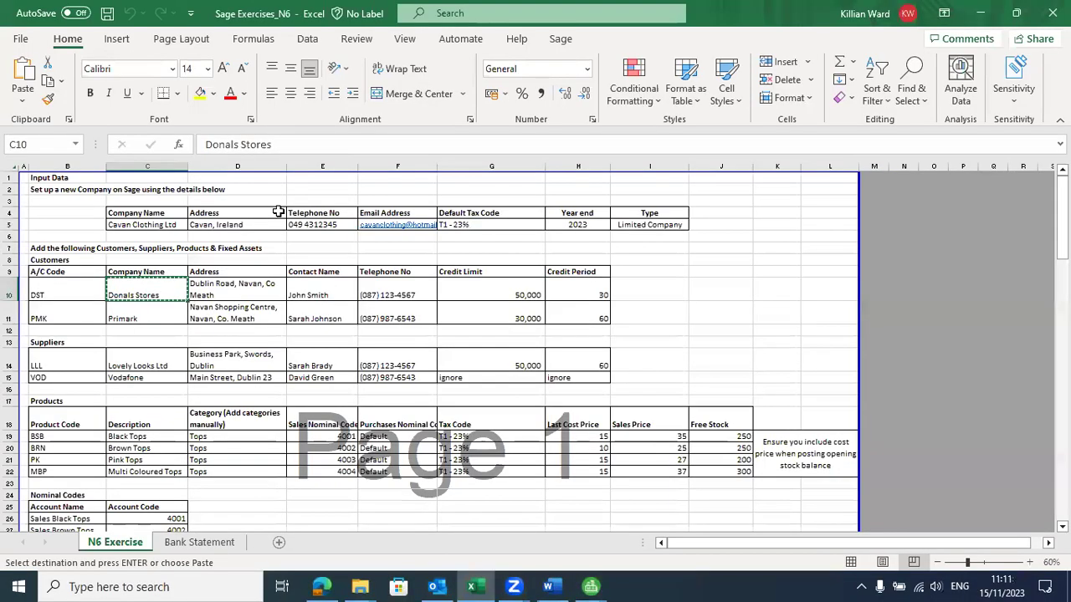
pyautogui.press('Right')
pyautogui.hotkey('ctrl', 'c')
pyautogui.hotkey('alt', 'Tab')
pyautogui.click(271, 218)
pyautogui.hotkey('ctrl', 'v')
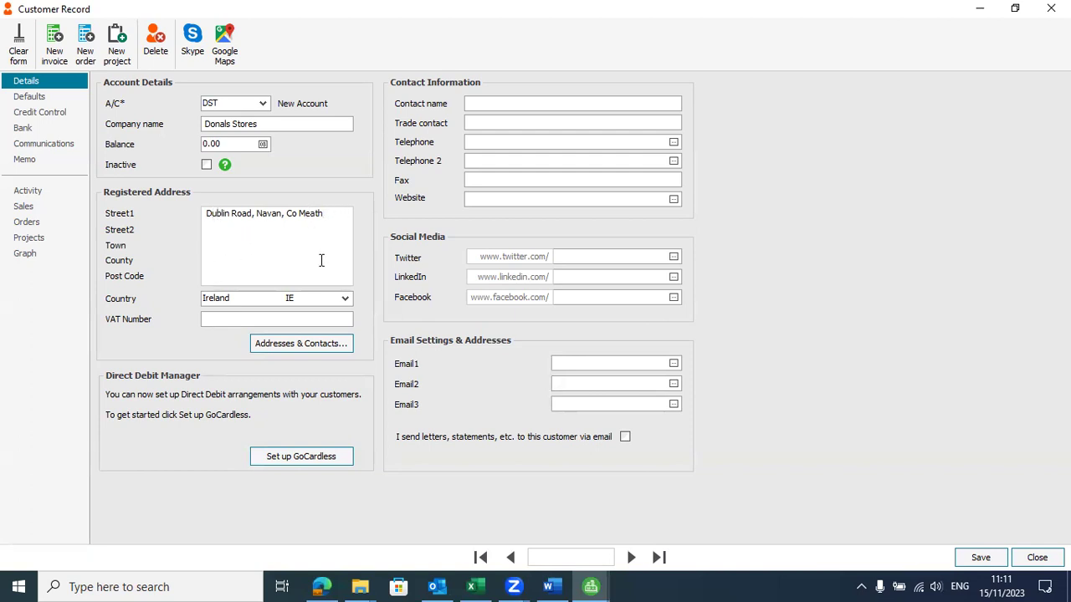
# Step: Copy the contact name from cell E10 into the record's contact name field
pyautogui.hotkey('alt', 'Tab')
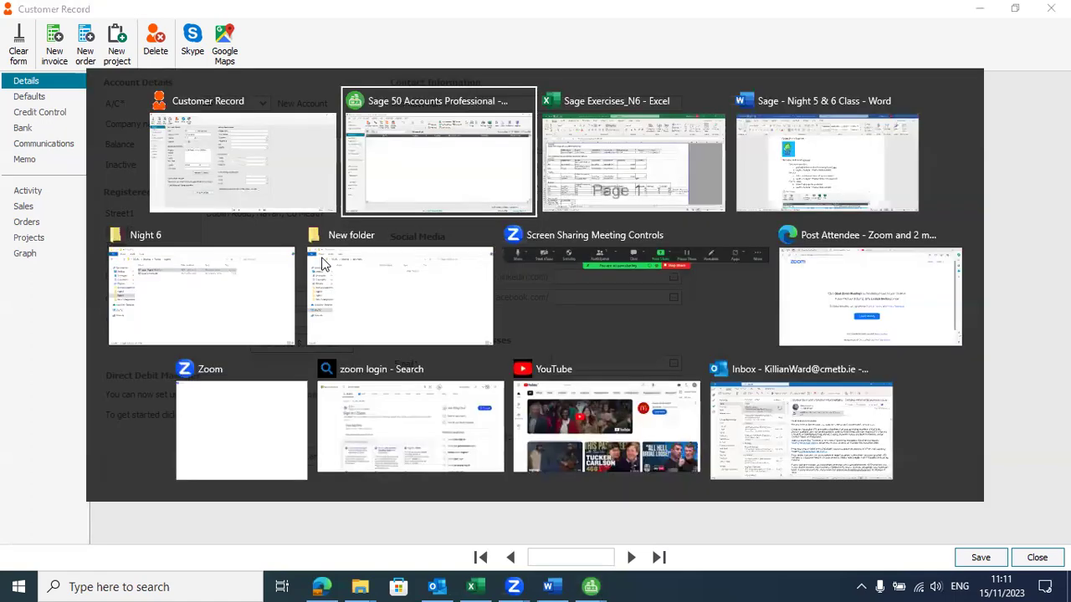
pyautogui.hotkey('alt', 'Tab')
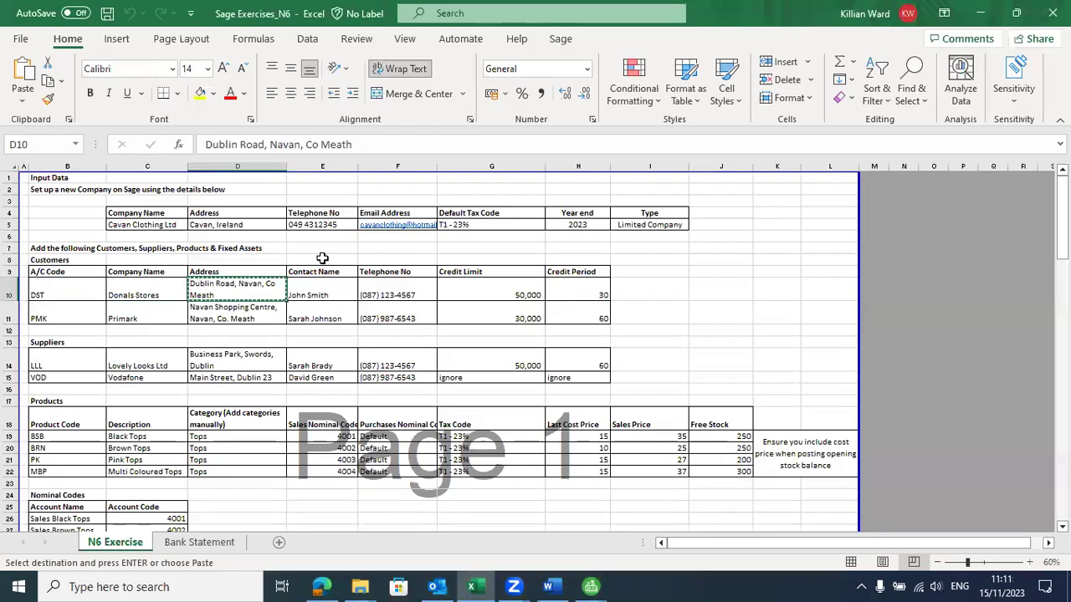
pyautogui.press('Right')
pyautogui.hotkey('ctrl', 'c')
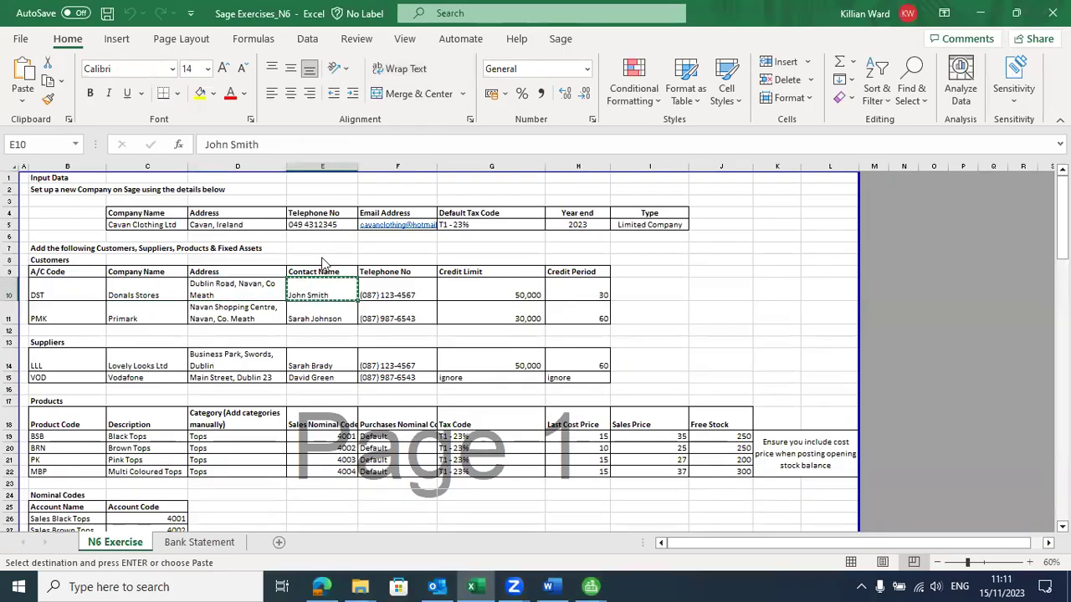
pyautogui.hotkey('alt', 'Tab')
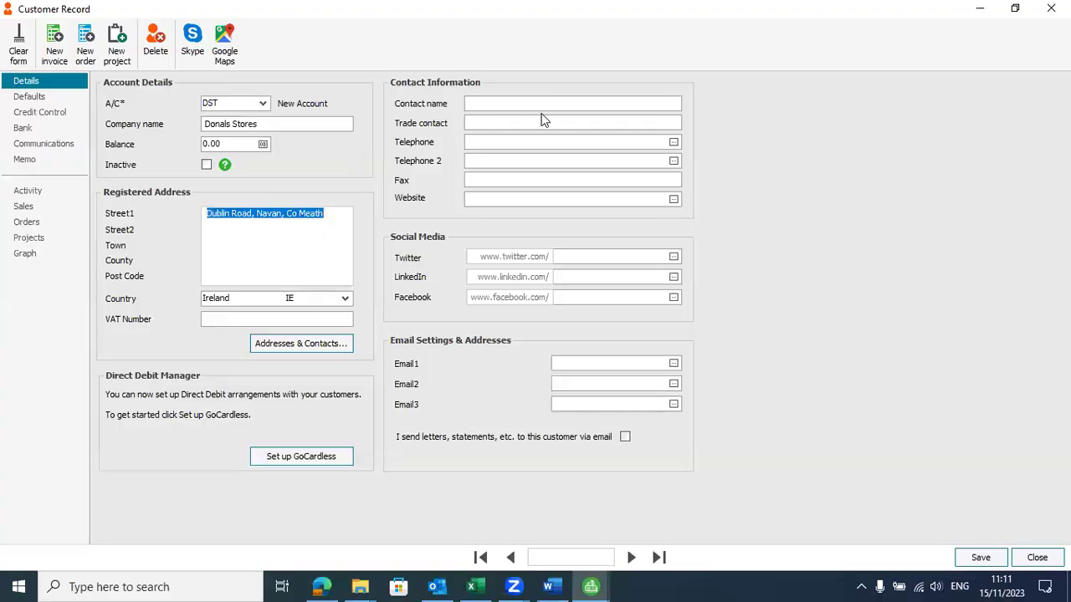
pyautogui.click(559, 102)
pyautogui.hotkey('ctrl', 'v')
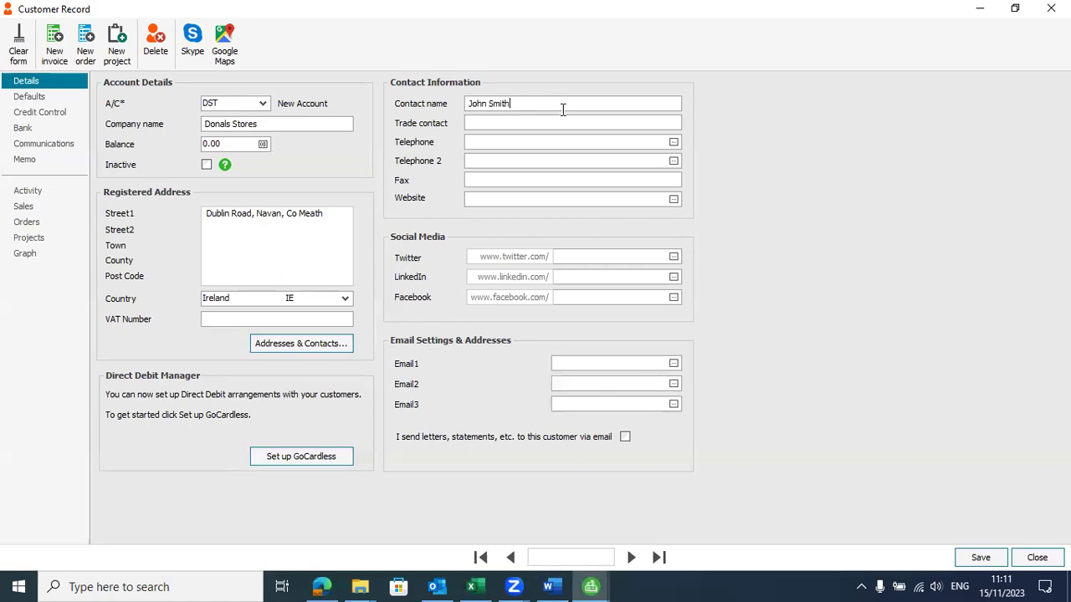
# Step: Paste the telephone number from F10 and look up the credit limit in G10
pyautogui.hotkey('alt', 'Tab')
pyautogui.hotkey('alt', 'Tab')
pyautogui.click(419, 290)
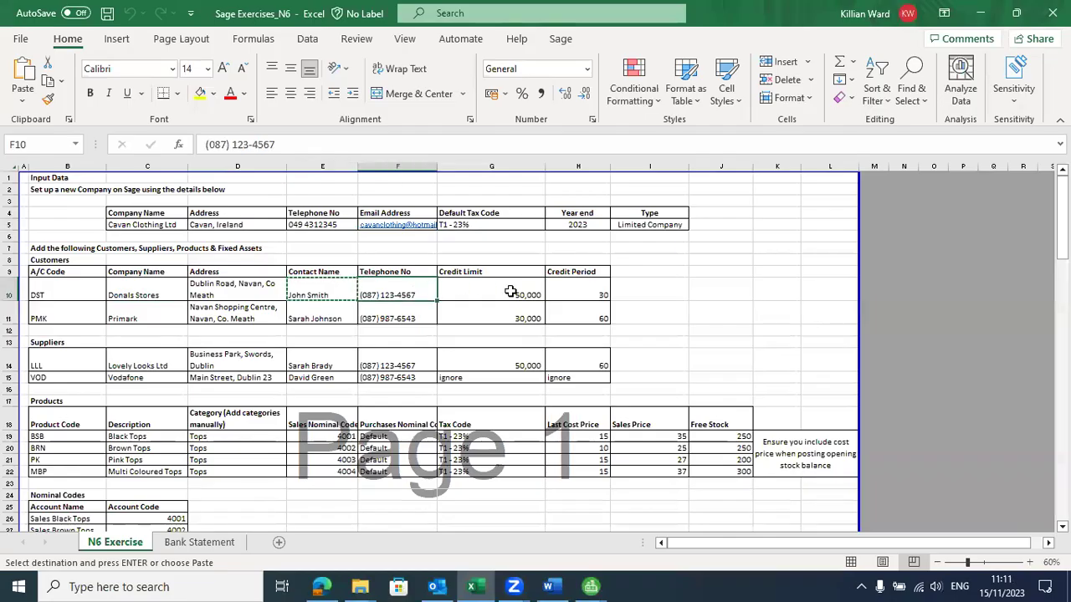
pyautogui.hotkey('alt', 'Tab')
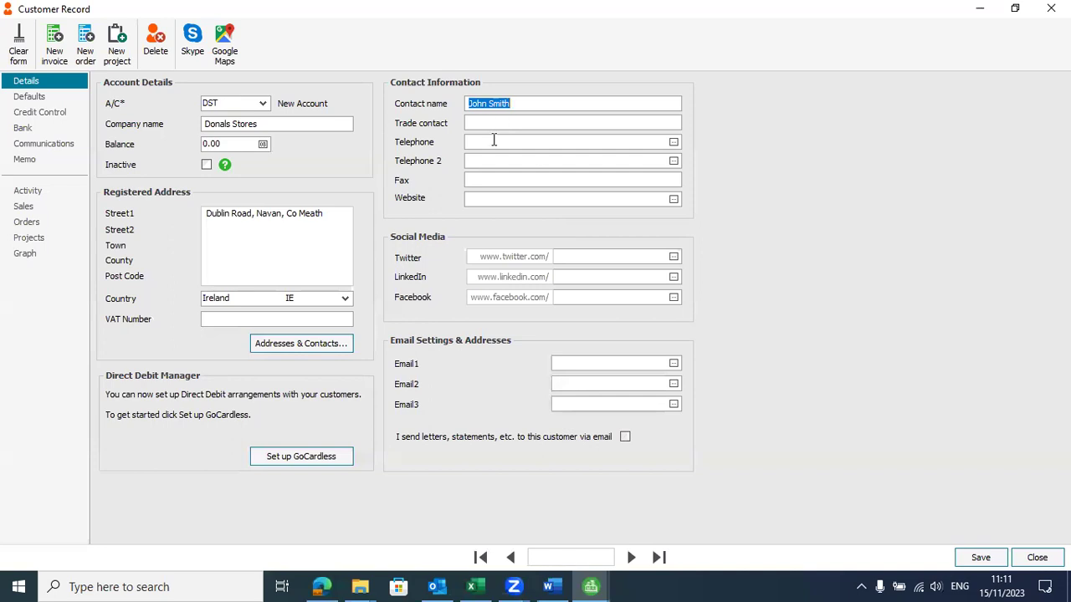
pyautogui.click(494, 141)
pyautogui.hotkey('ctrl', 'v')
pyautogui.hotkey('alt', 'Tab')
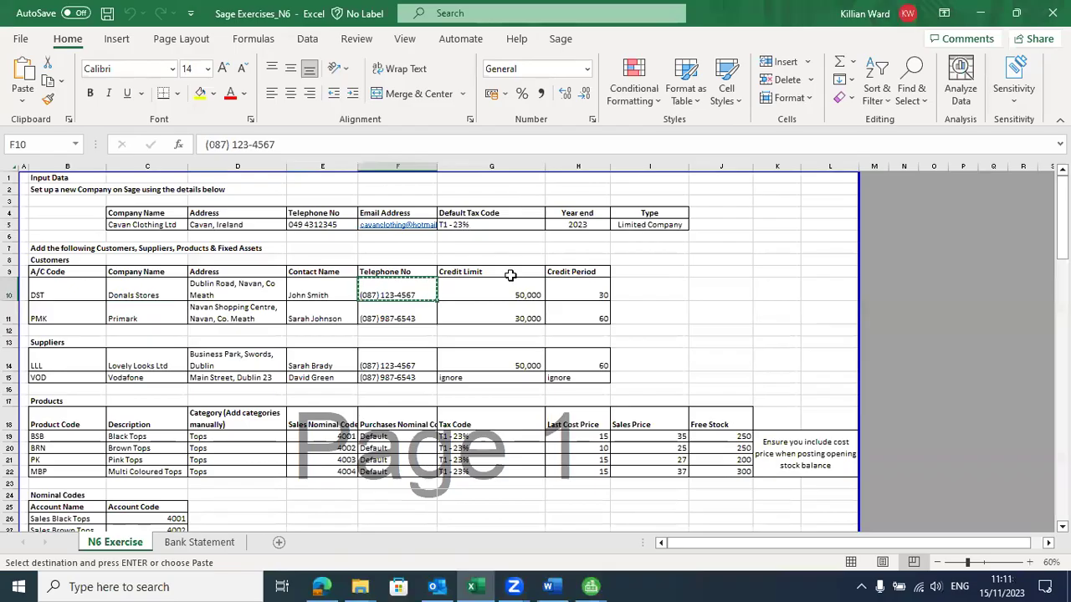
pyautogui.click(527, 288)
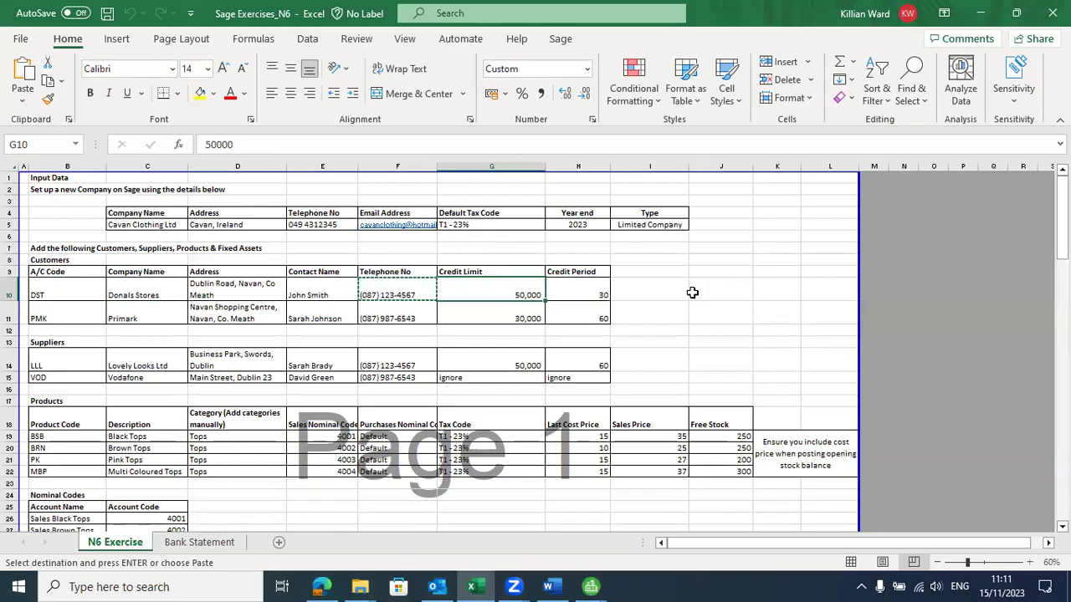
pyautogui.hotkey('alt', 'Tab')
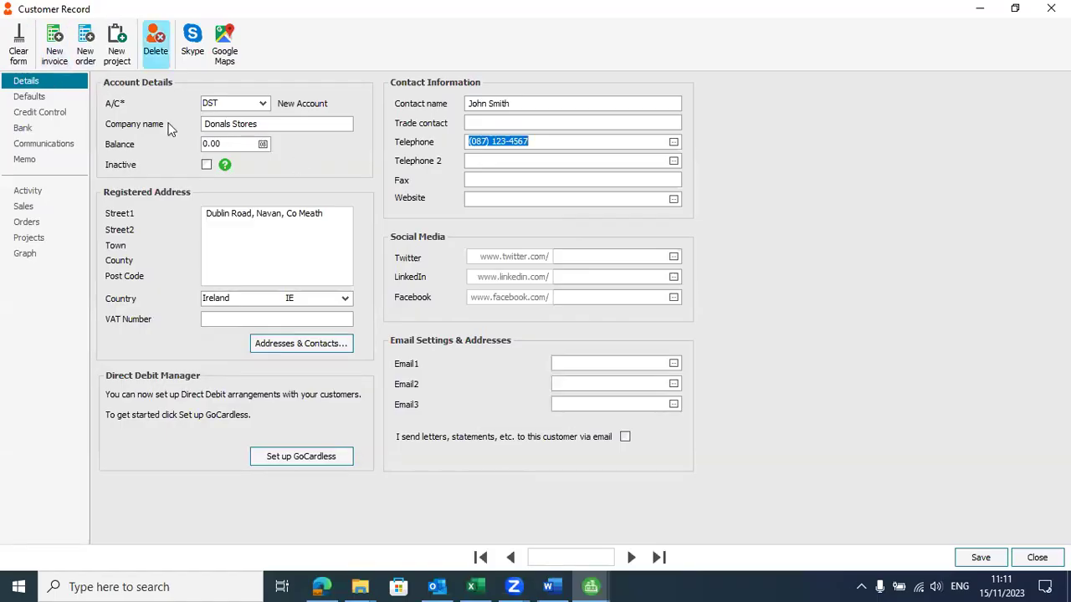
# Step: Under Credit Control, enter a 50000 credit limit and 30 days payment due, then save DST
pyautogui.click(40, 117)
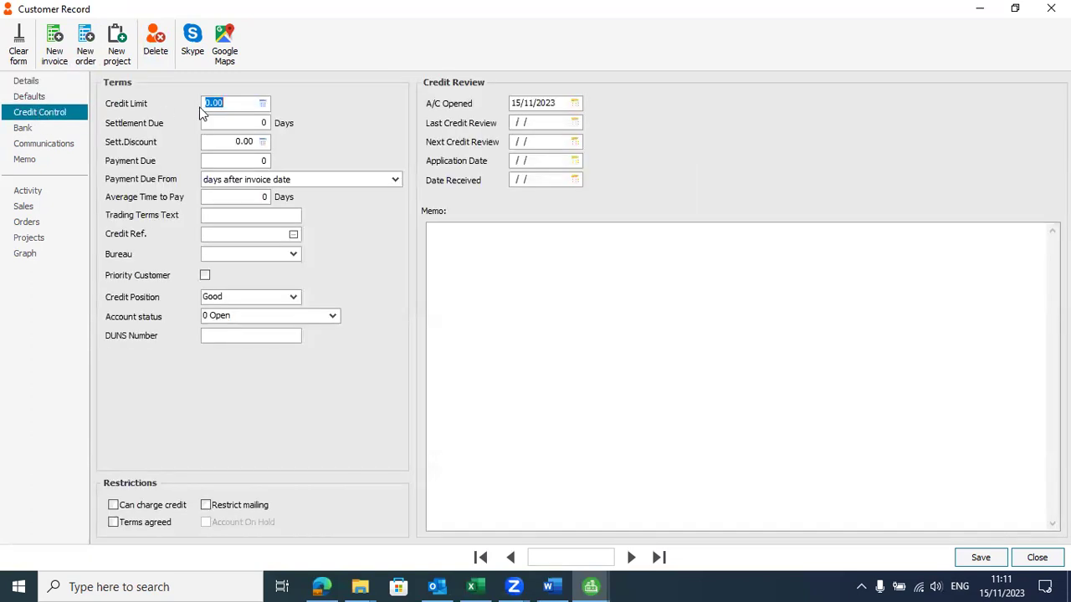
pyautogui.hotkey('alt', 'Tab')
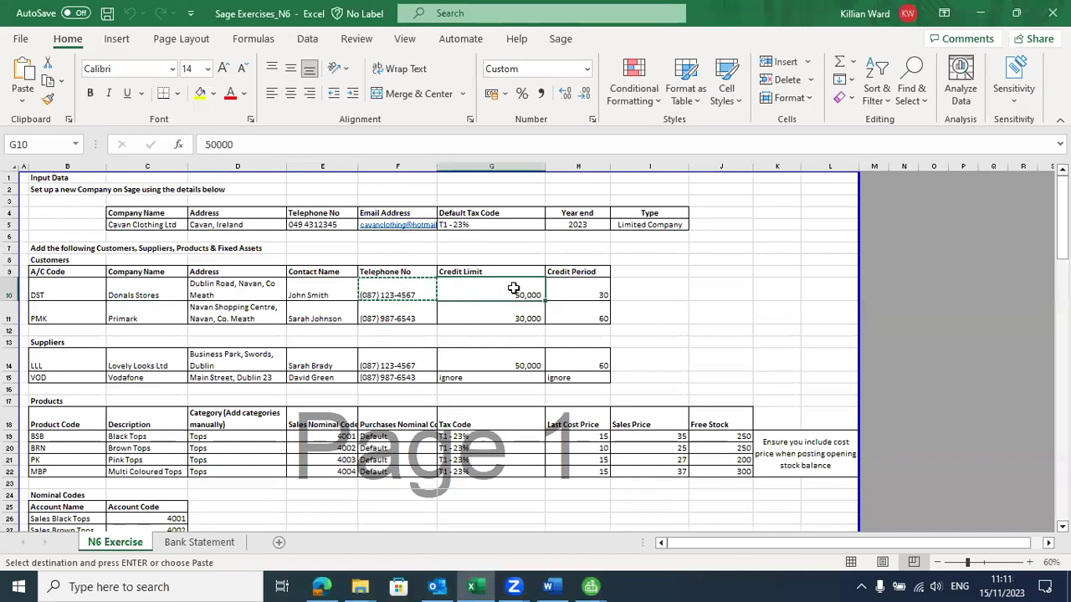
pyautogui.hotkey('alt', 'Tab')
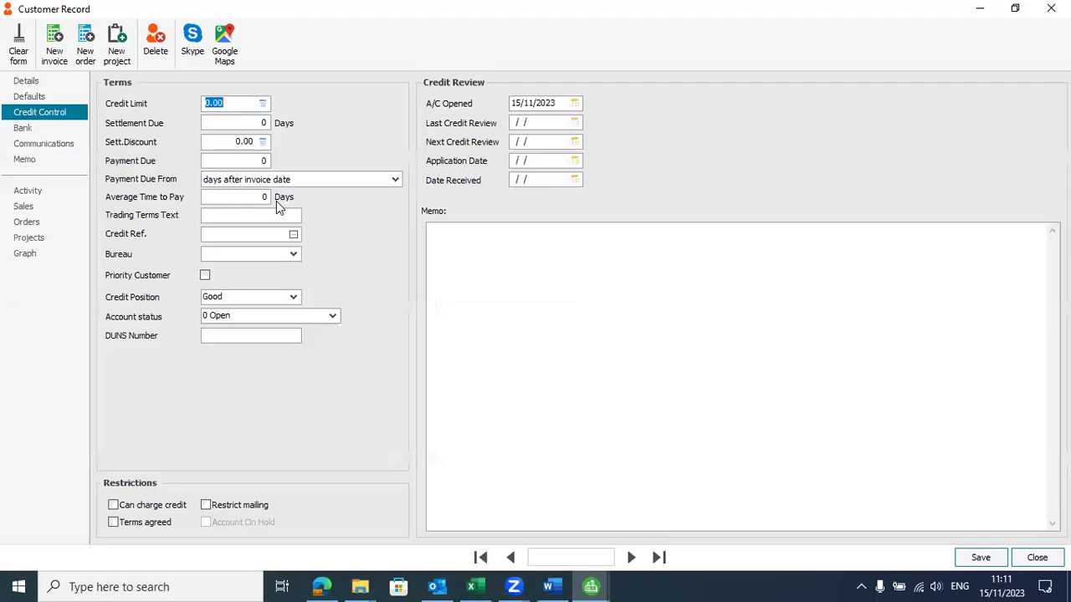
pyautogui.write('50000')
pyautogui.press('Tab')
pyautogui.press('Tab')
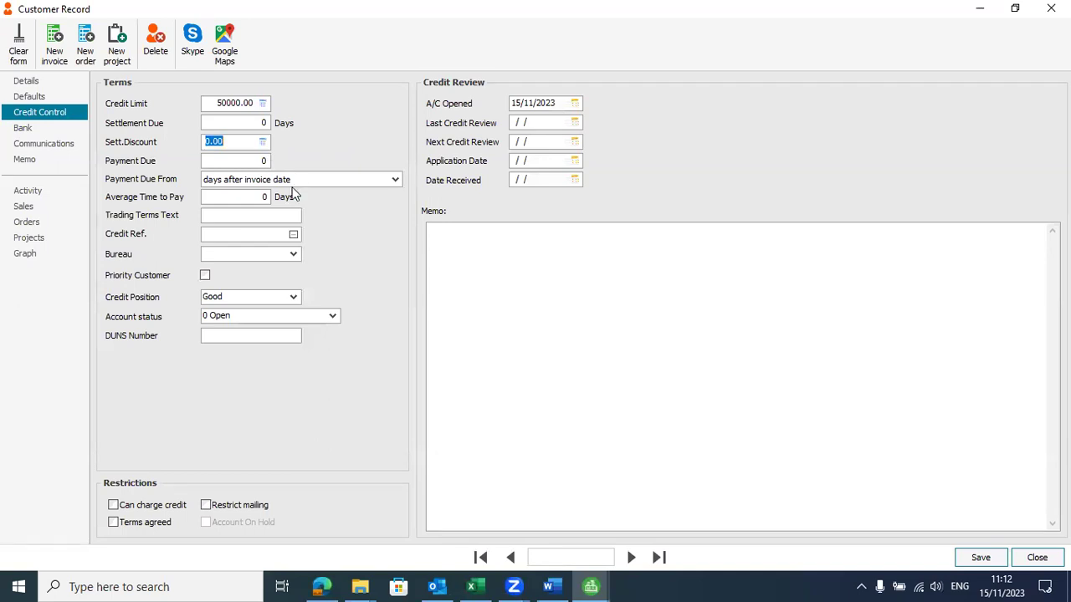
pyautogui.click(249, 161)
pyautogui.hotkey('alt', 'Tab')
pyautogui.hotkey('alt', 'Tab')
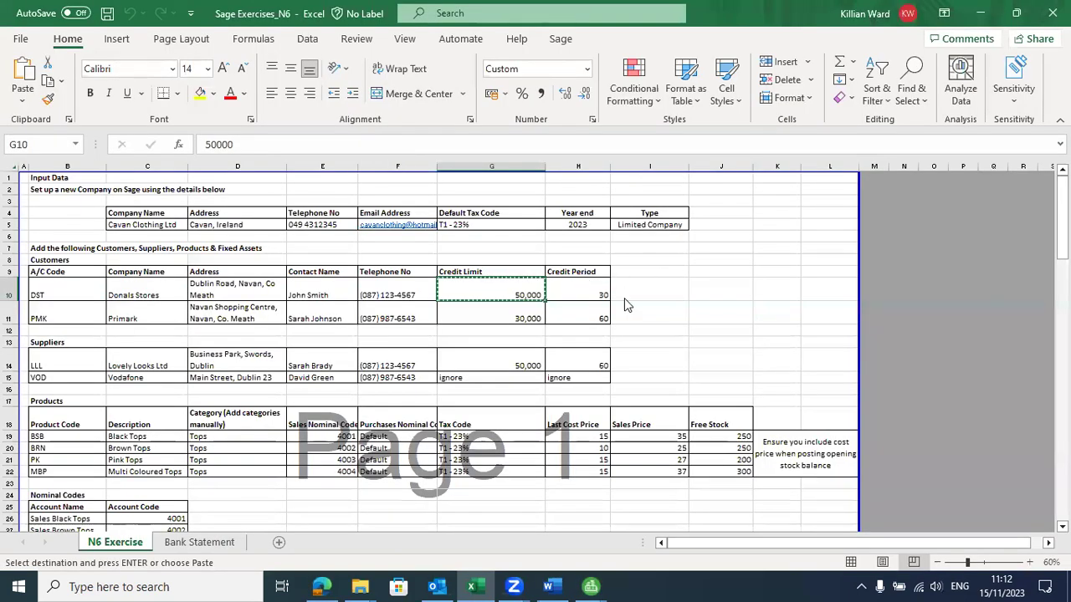
pyautogui.hotkey('alt', 'Tab')
pyautogui.write('30')
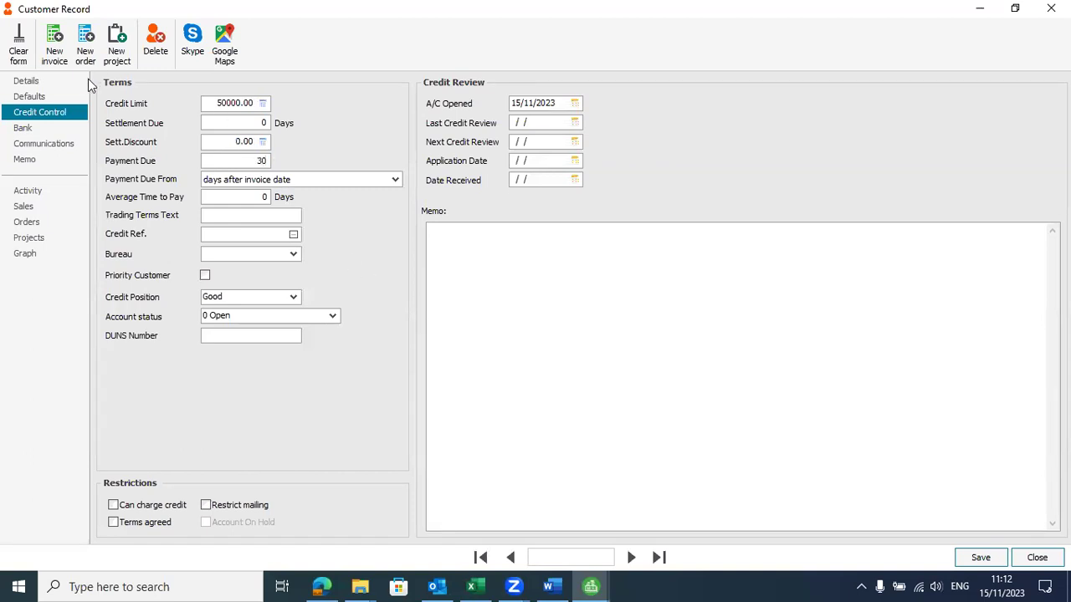
pyautogui.click(978, 559)
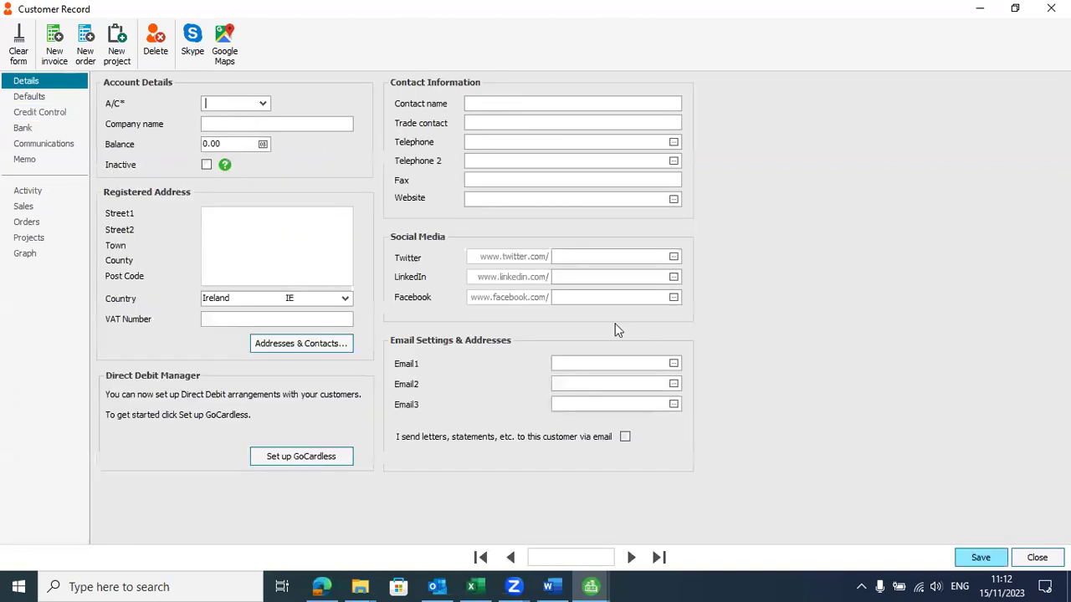
# Step: Copy the company name Primark from cell C11 of the workbook
pyautogui.hotkey('alt', 'Tab')
pyautogui.hotkey('alt', 'Tab')
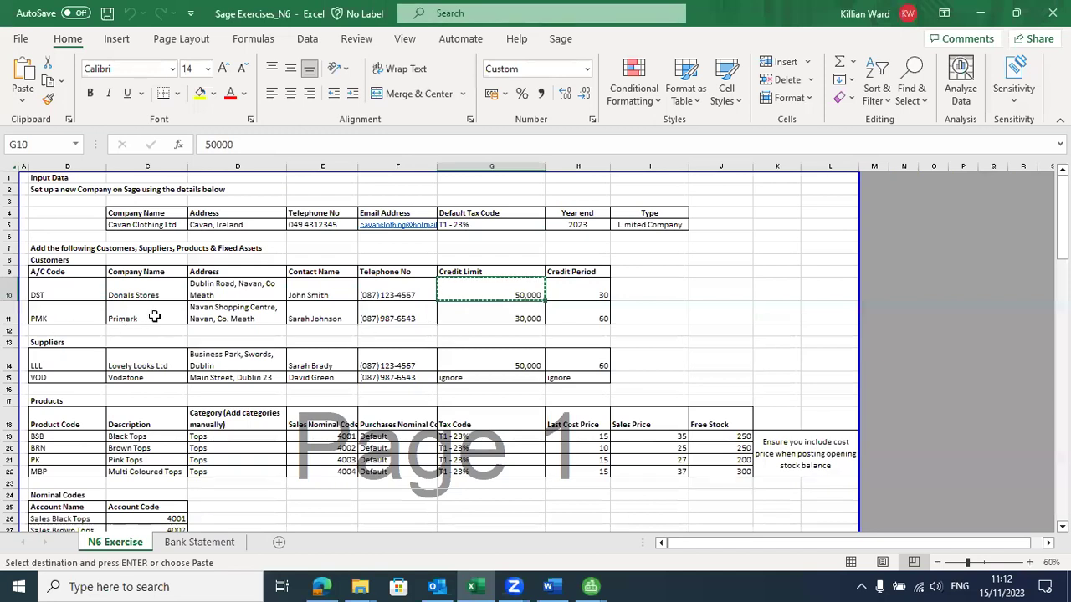
pyautogui.click(160, 316)
pyautogui.hotkey('ctrl', 'c')
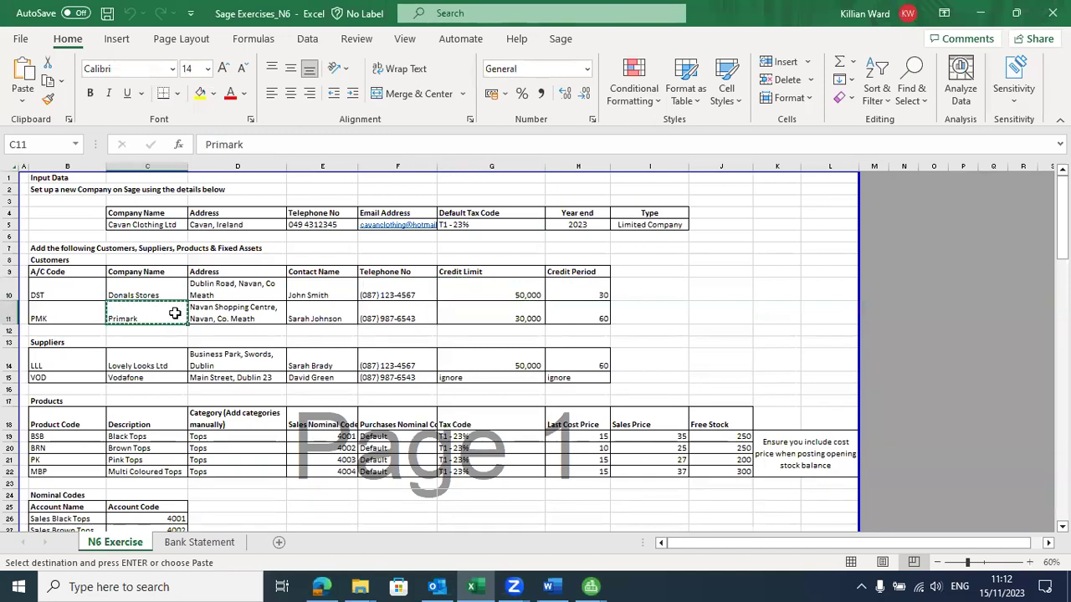
pyautogui.hotkey('alt', 'Tab')
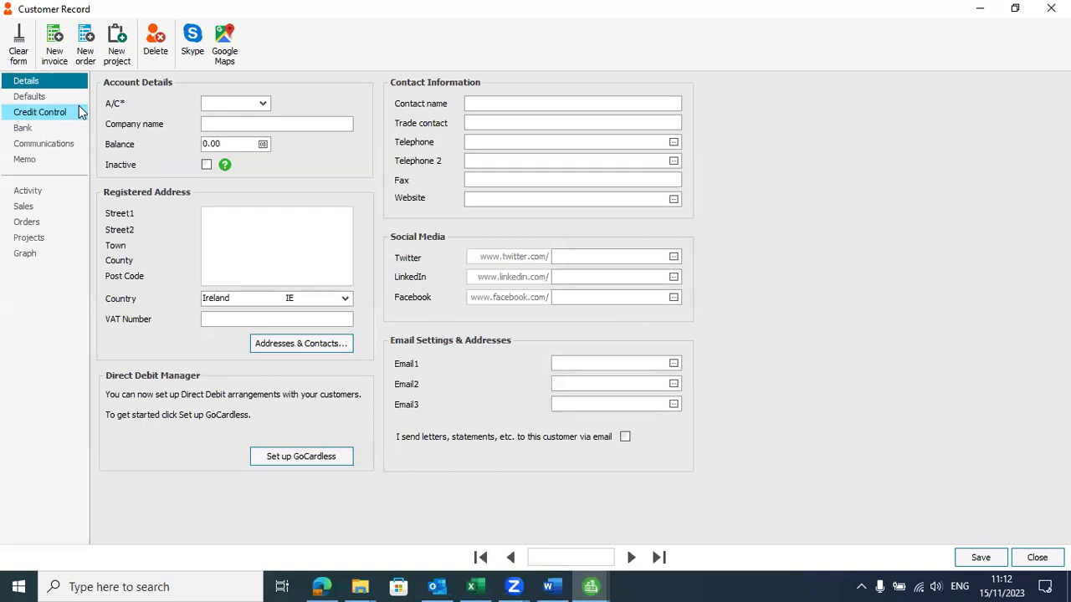
# Step: Cycle through the open windows and return to the Sage customer record
pyautogui.hotkey('alt', 'Tab')
pyautogui.press('alt')
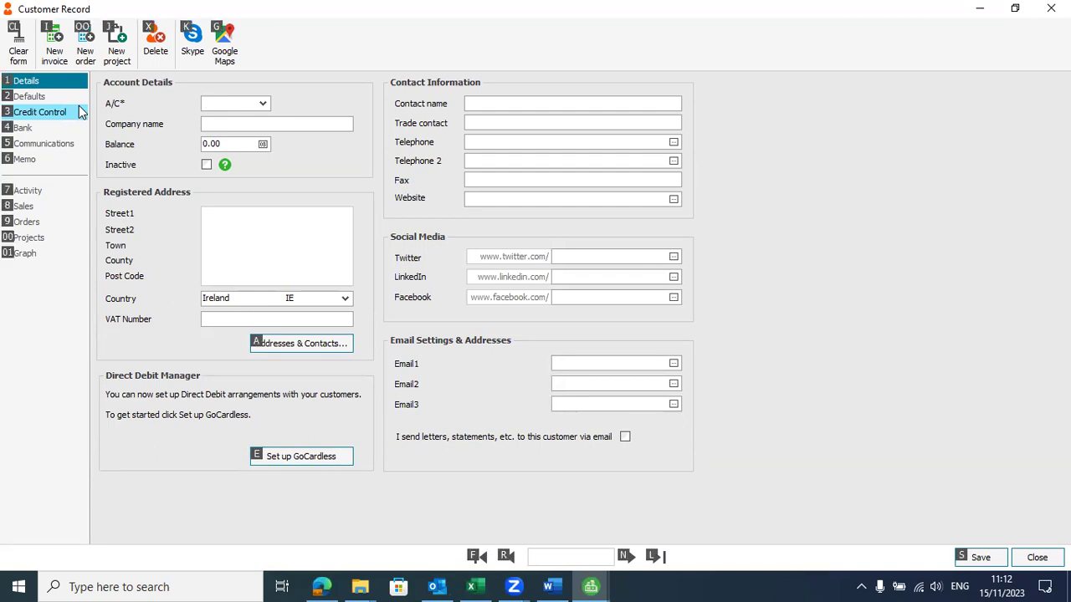
pyautogui.hotkey('alt', 'Tab')
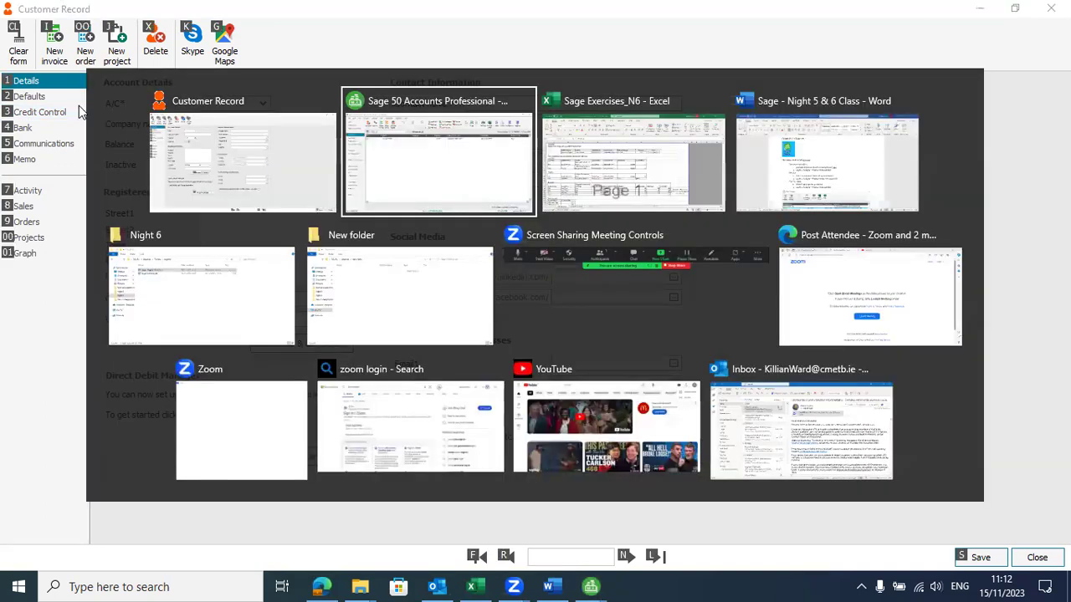
pyautogui.hotkey('alt', 'Tab')
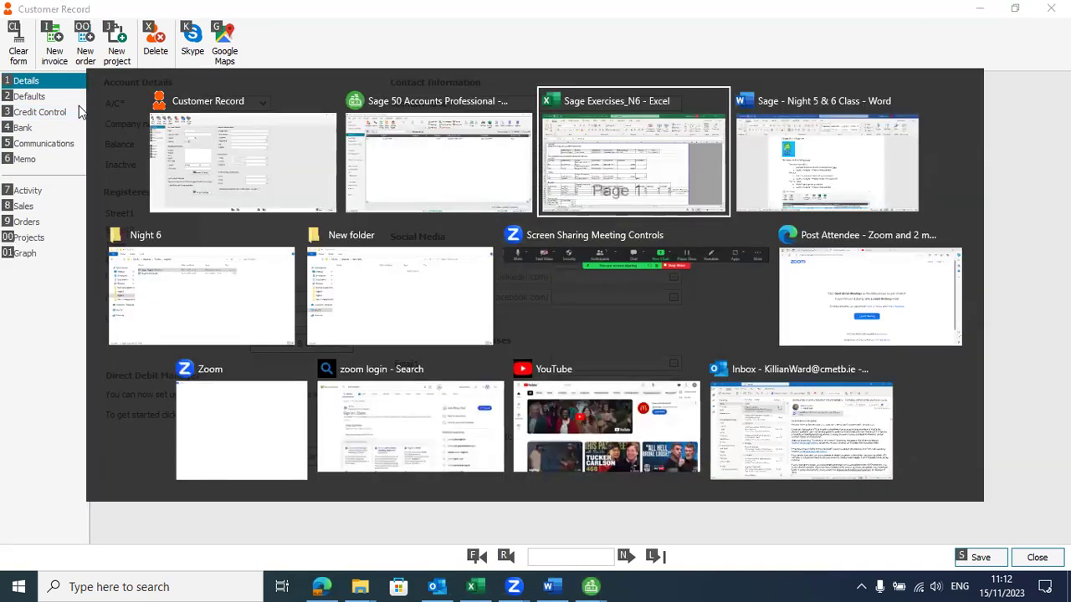
pyautogui.hotkey('alt', 'Tab')
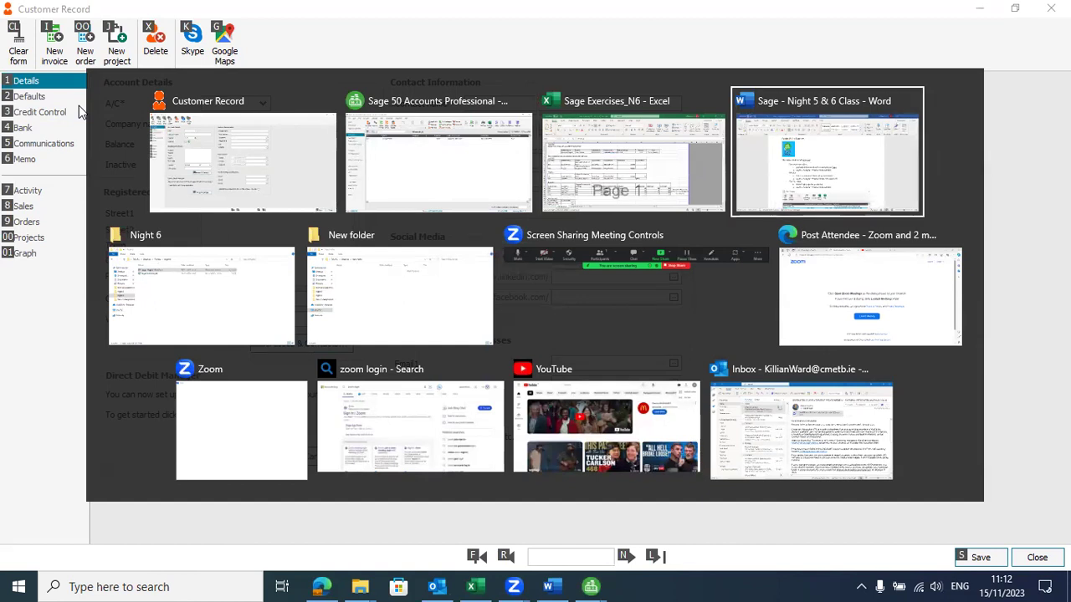
pyautogui.hotkey('alt', 'Tab')
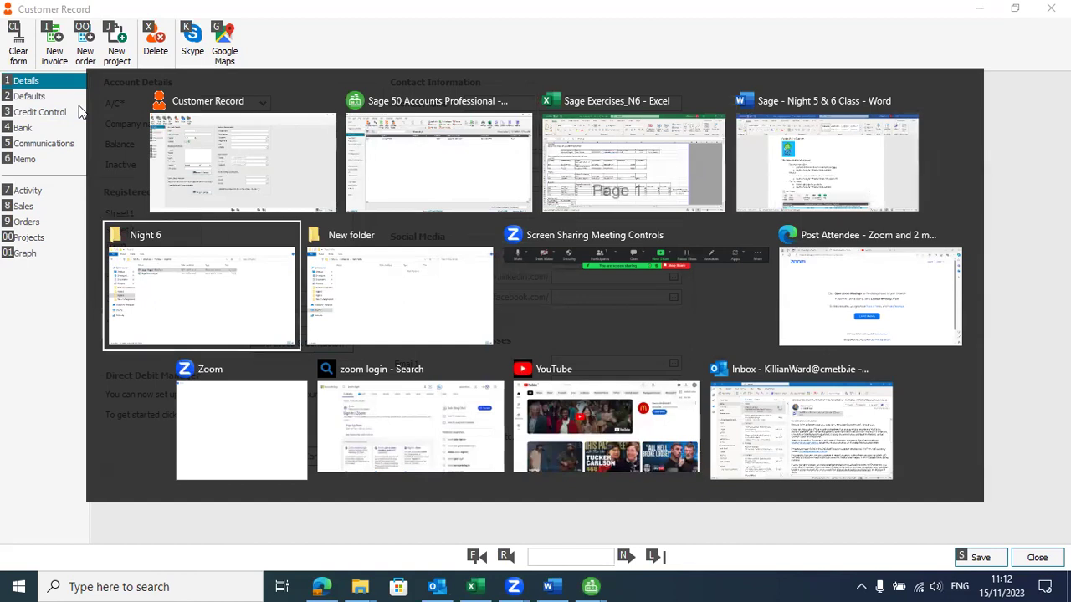
pyautogui.hotkey('alt', 'Tab')
pyautogui.hotkey('alt', 'Tab')
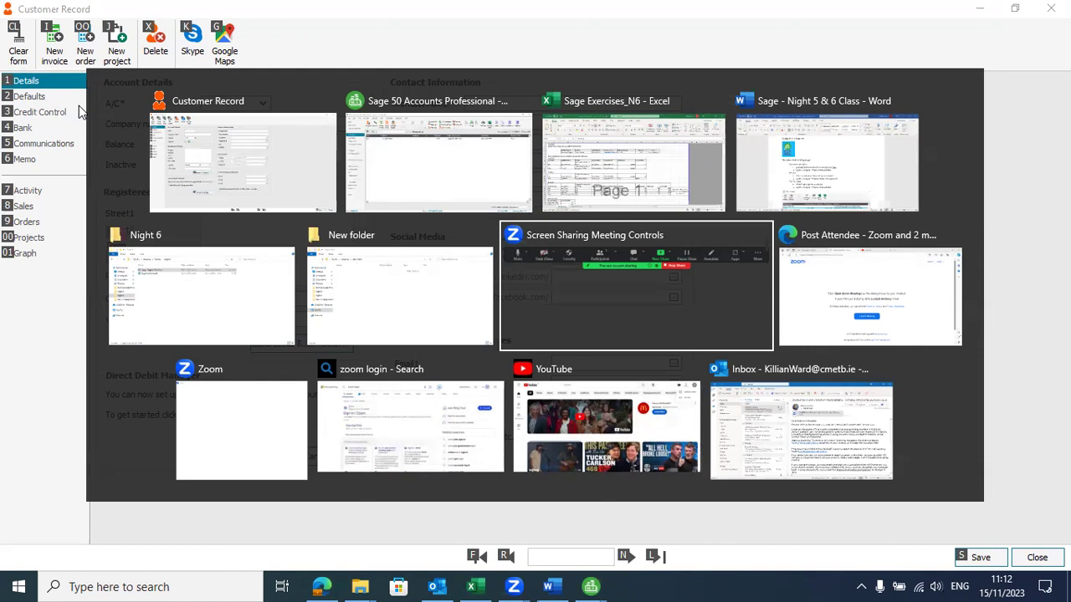
pyautogui.hotkey('alt', 'shift', 'Tab')
pyautogui.hotkey('alt', 'shift', 'Tab')
pyautogui.hotkey('alt', 'shift', 'Tab')
pyautogui.hotkey('alt', 'shift', 'Tab')
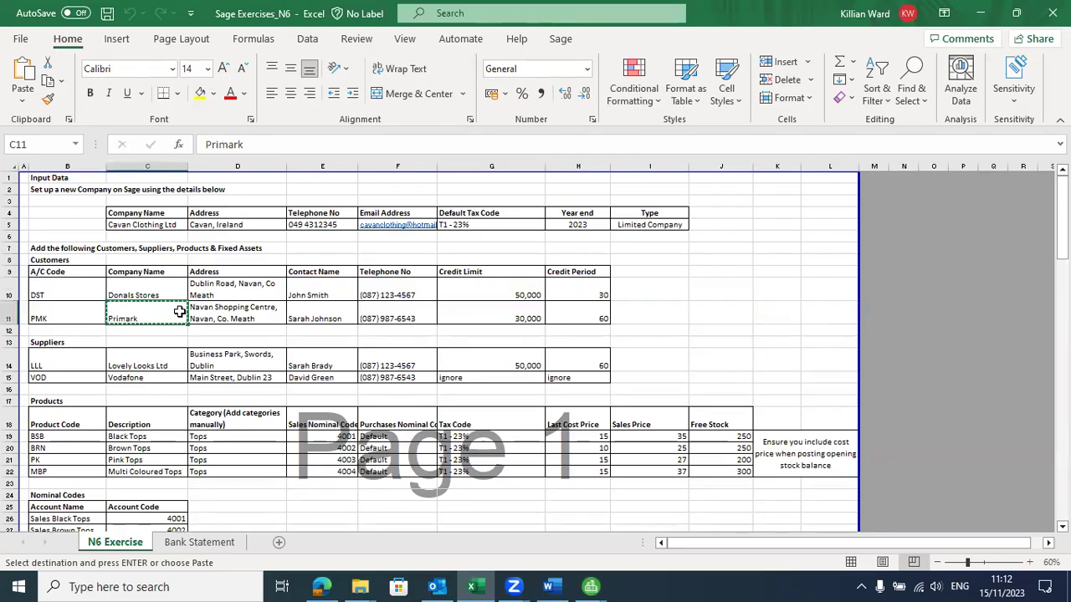
pyautogui.hotkey('alt', 'Tab')
pyautogui.hotkey('alt', 'Tab')
# Step: Enter account code PMK and company name Primark in the new customer record
pyautogui.click(262, 122)
pyautogui.write('Primark')
pyautogui.click(229, 101)
pyautogui.write('PM')
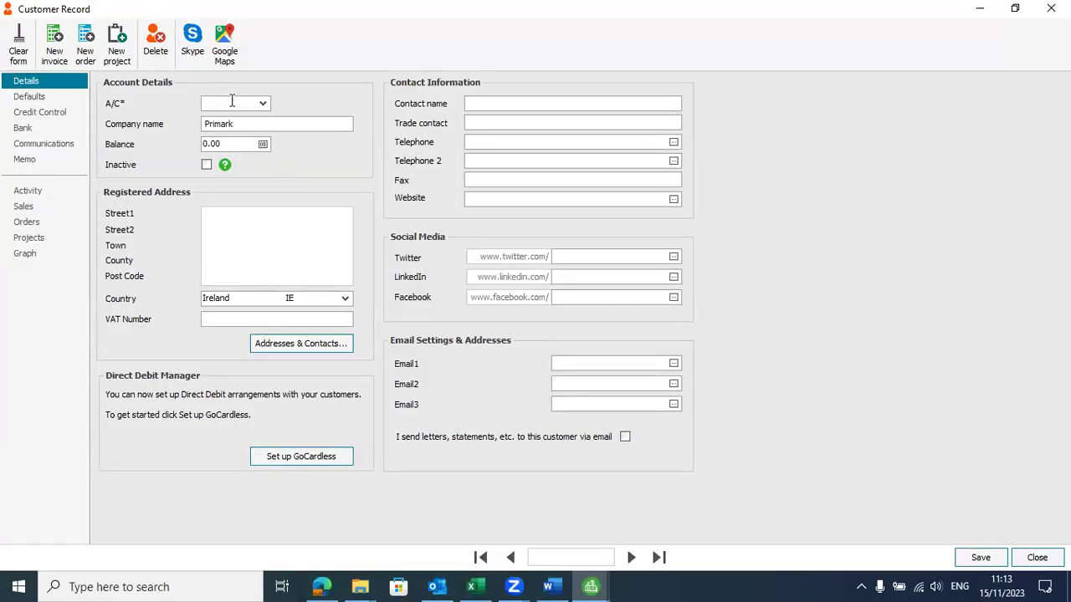
pyautogui.write('PMK')
pyautogui.press('Tab')
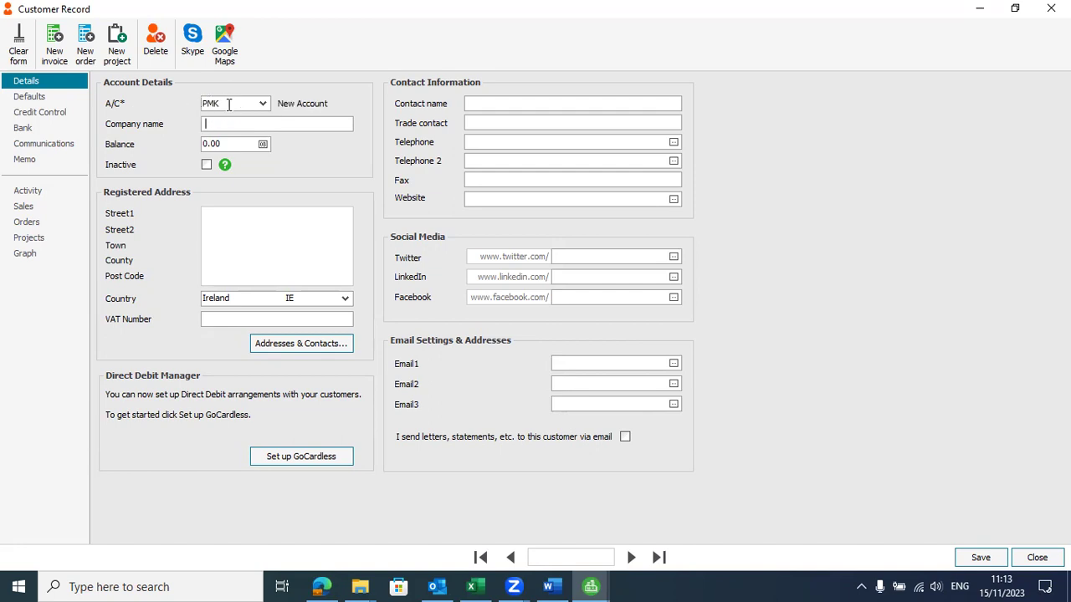
pyautogui.write('Primark')
# Step: Paste Primark's address from cell D11 into Street1
pyautogui.hotkey('alt', 'Tab')
pyautogui.hotkey('alt', 'Tab')
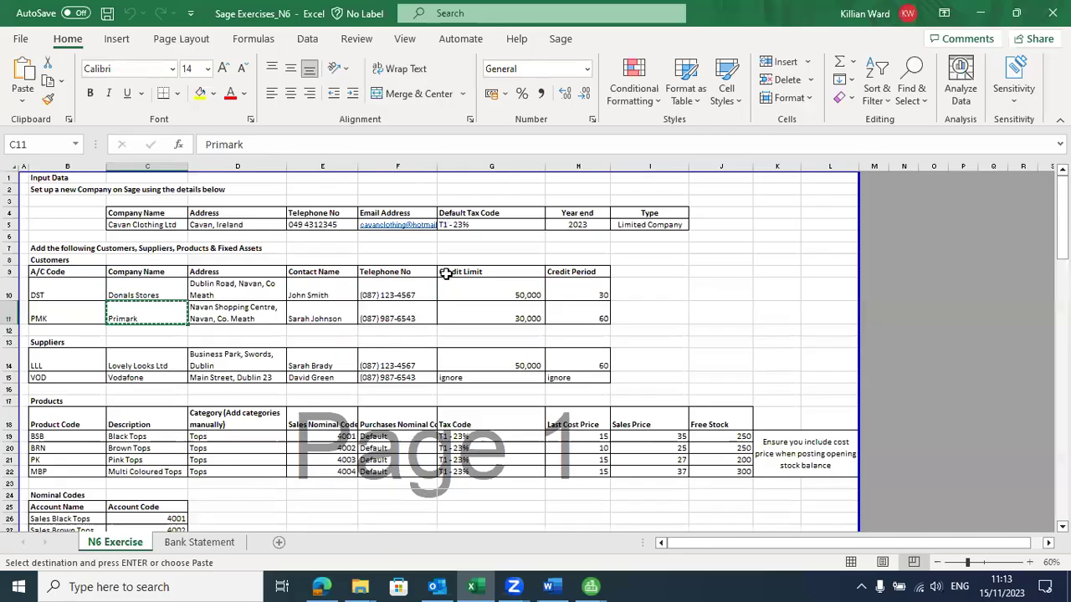
pyautogui.click(268, 315)
pyautogui.hotkey('ctrl', 'c')
pyautogui.hotkey('alt', 'Tab')
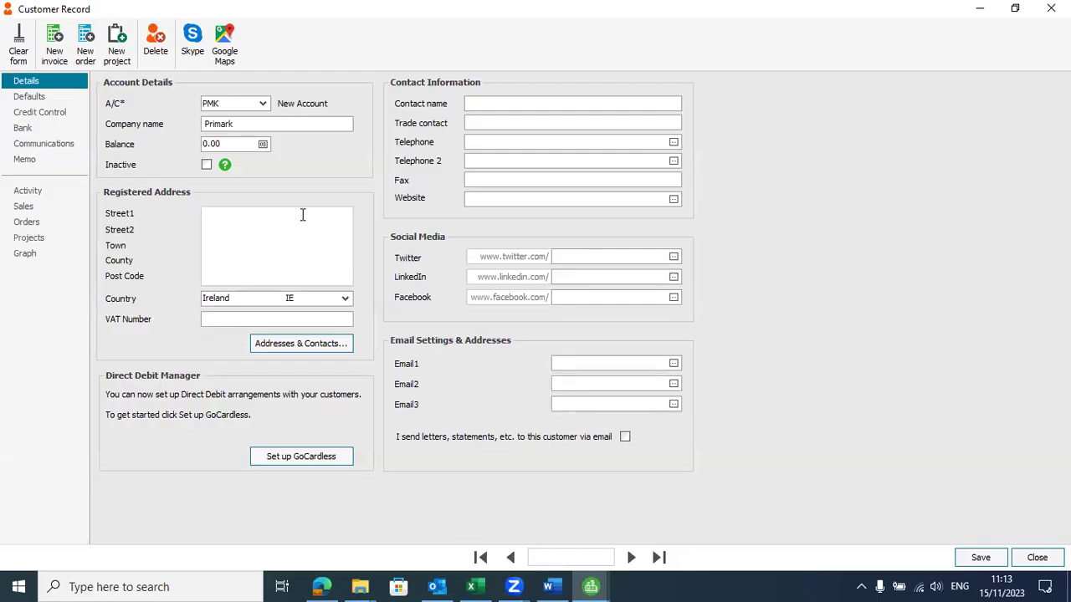
pyautogui.click(302, 215)
pyautogui.hotkey('ctrl', 'v')
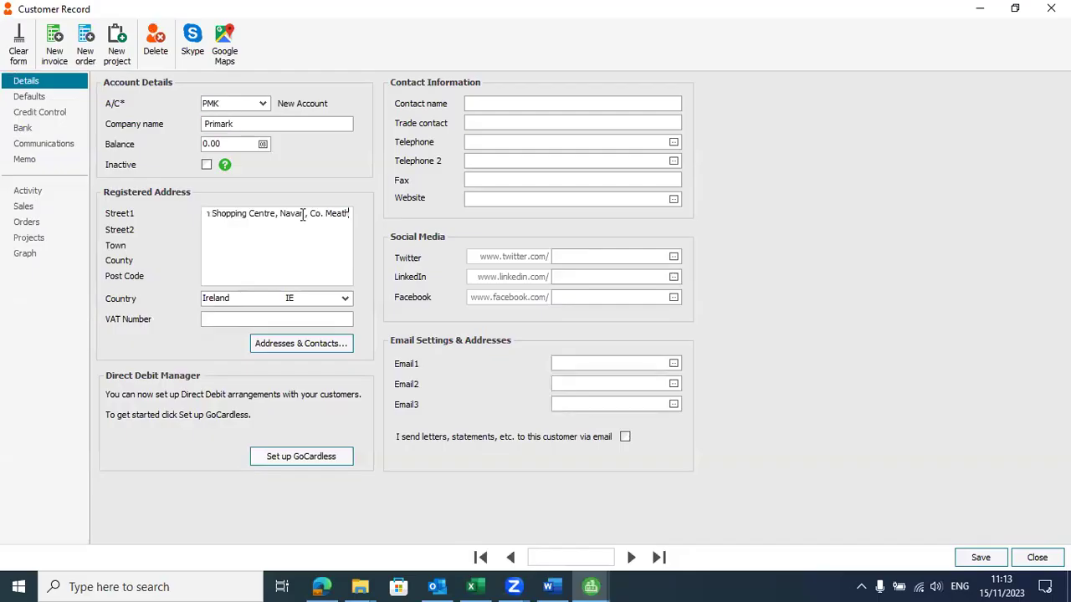
# Step: Paste the contact name from cell E11 into the contact name field
pyautogui.hotkey('alt', 'Tab')
pyautogui.hotkey('alt', 'Tab')
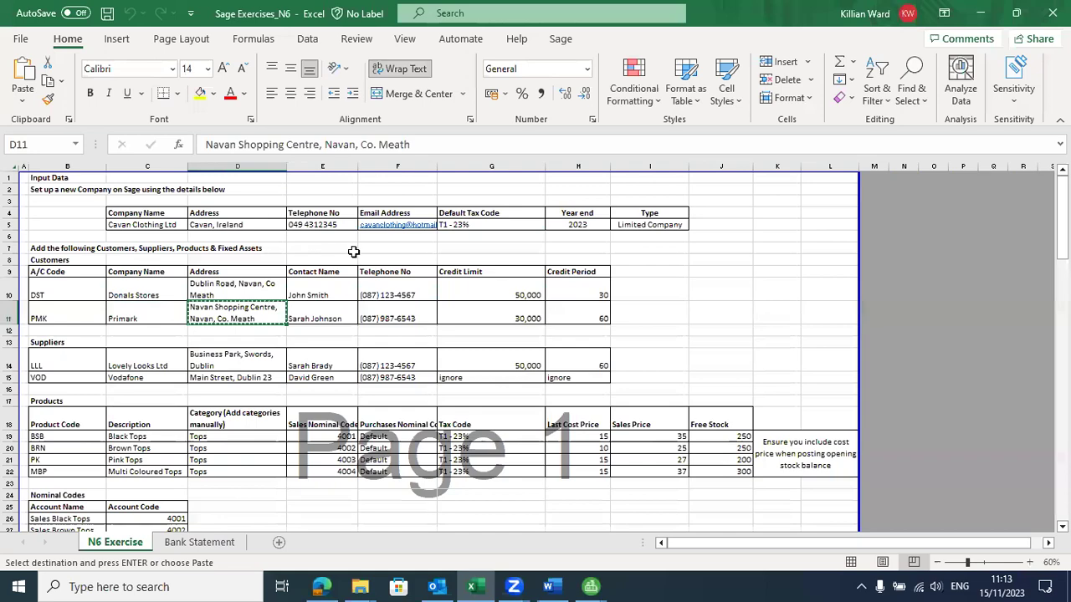
pyautogui.click(339, 320)
pyautogui.hotkey('ctrl', 'c')
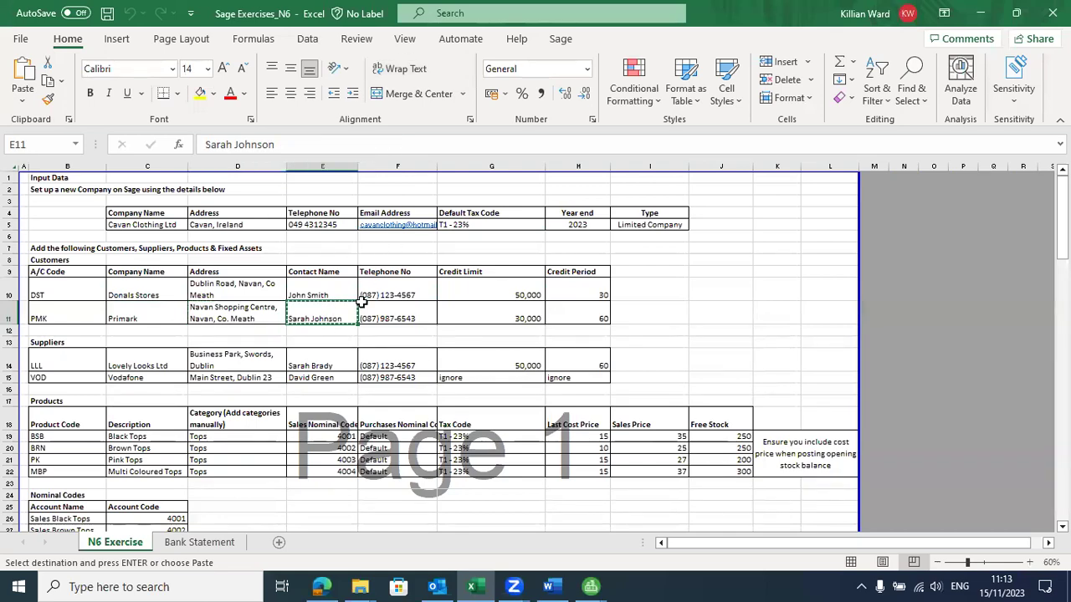
pyautogui.hotkey('alt', 'Tab')
pyautogui.click(539, 99)
pyautogui.hotkey('ctrl', 'v')
pyautogui.hotkey('ctrl', 'a')
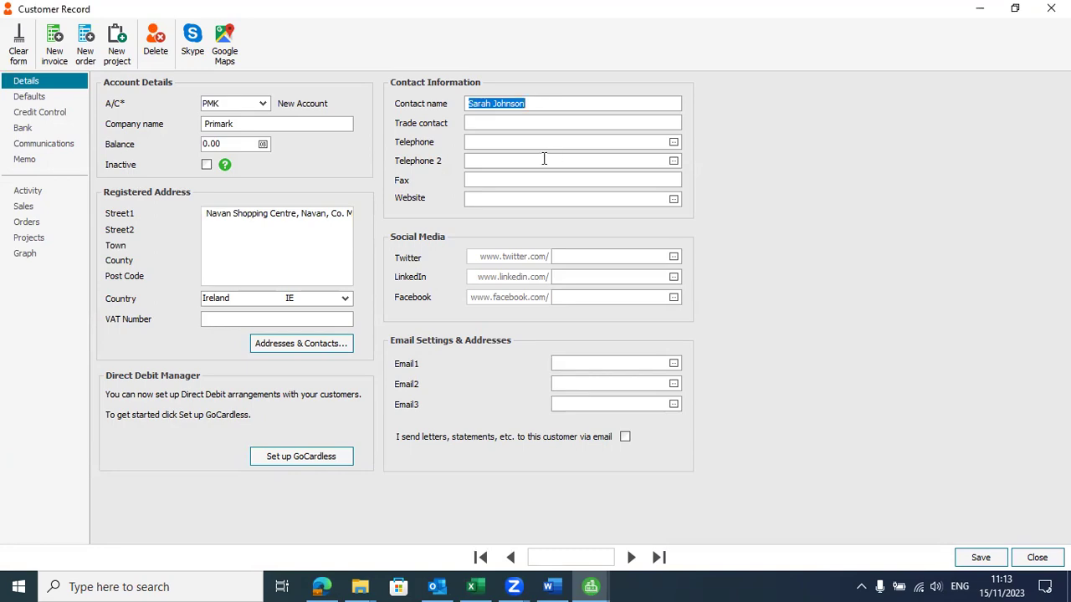
# Step: Copy the phone number from F11, undoing an accidental paste, into the Telephone field
pyautogui.hotkey('alt', 'Tab')
pyautogui.press('Tab')
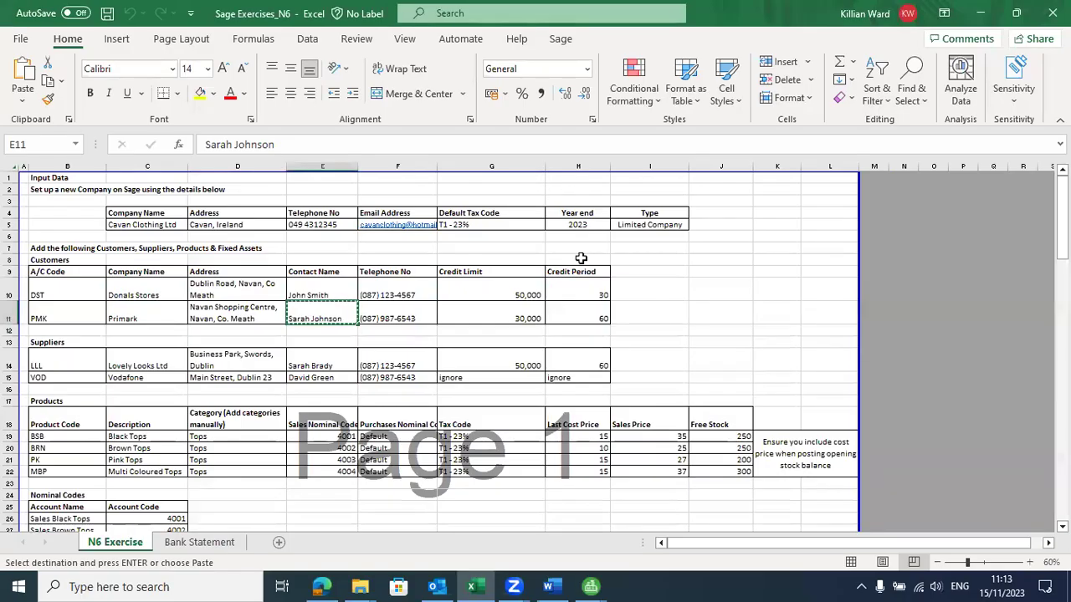
pyautogui.press('Right')
pyautogui.hotkey('ctrl', 'v')
pyautogui.hotkey('ctrl', 'z')
pyautogui.hotkey('alt', 'Tab')
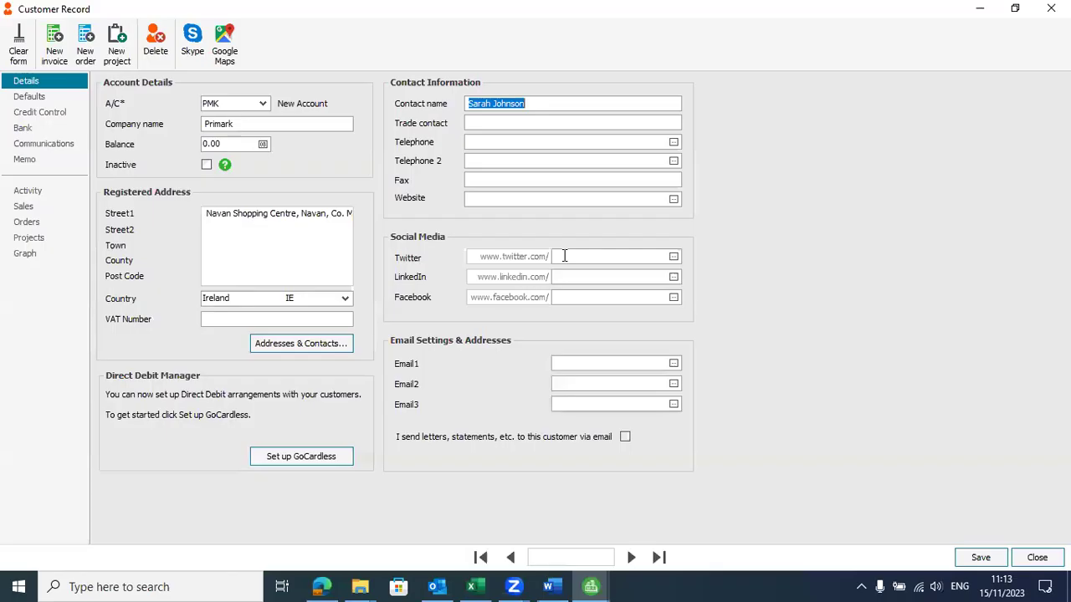
pyautogui.click(525, 140)
pyautogui.hotkey('ctrl', 'v')
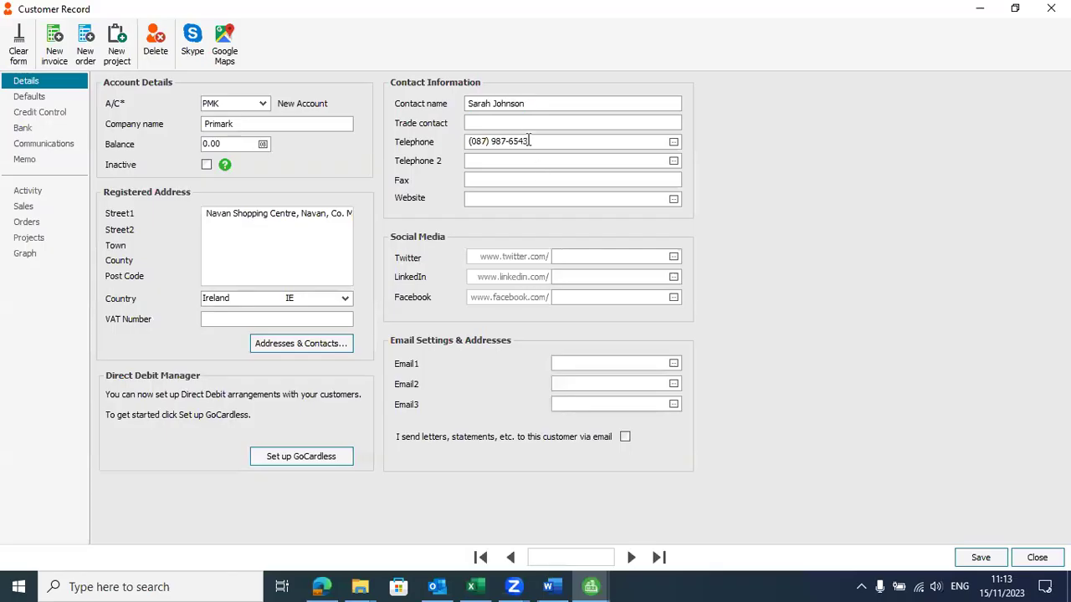
pyautogui.hotkey('ctrl', 'a')
# Step: Bring up the Credit Control terms for PMK
pyautogui.hotkey('alt', 'Tab')
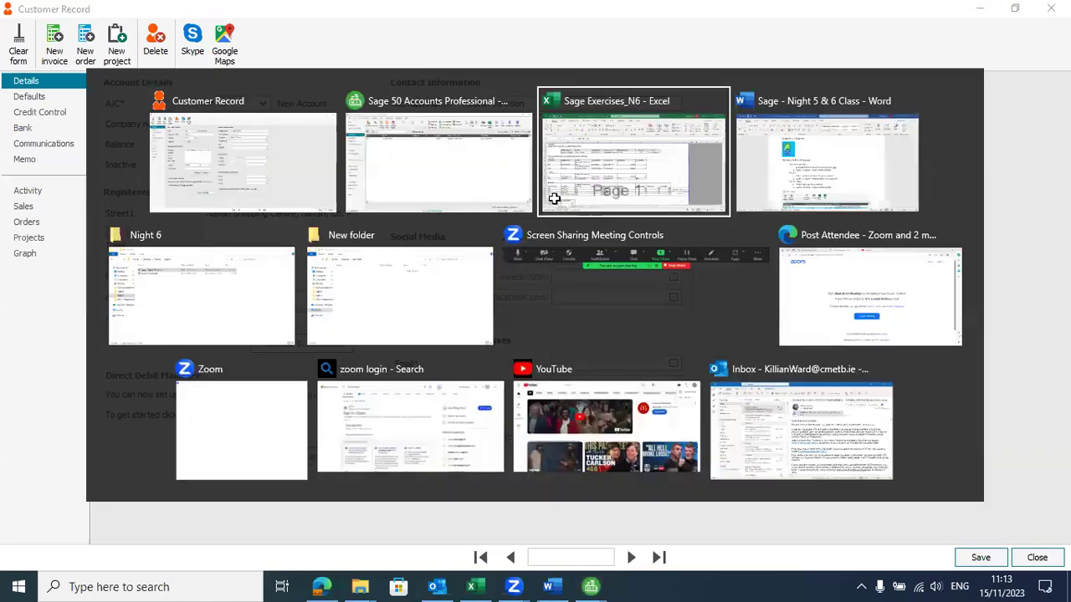
pyautogui.hotkey('alt', 'Tab')
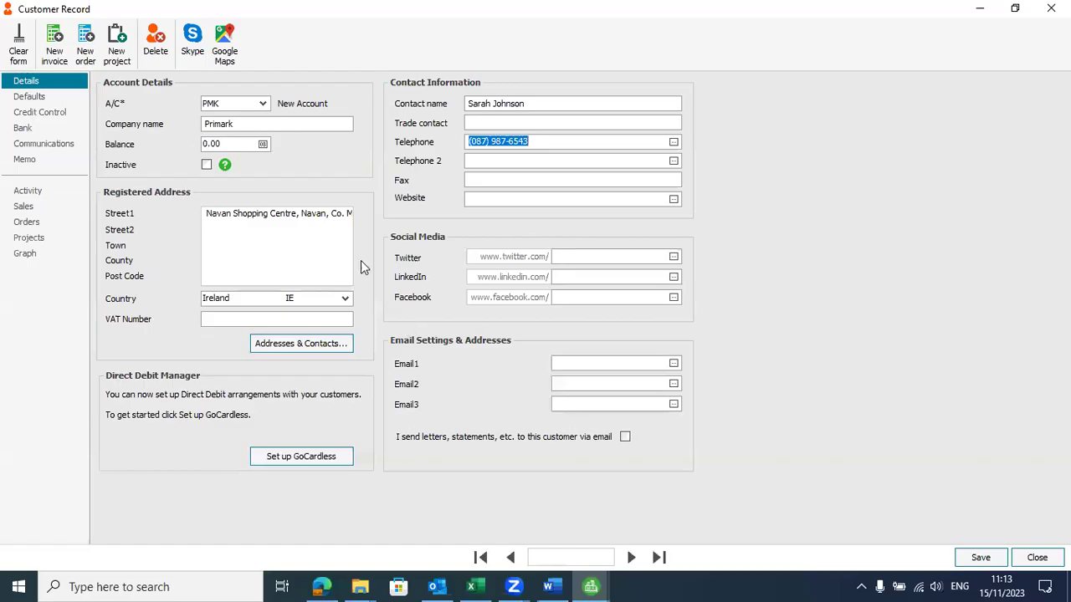
pyautogui.click(43, 113)
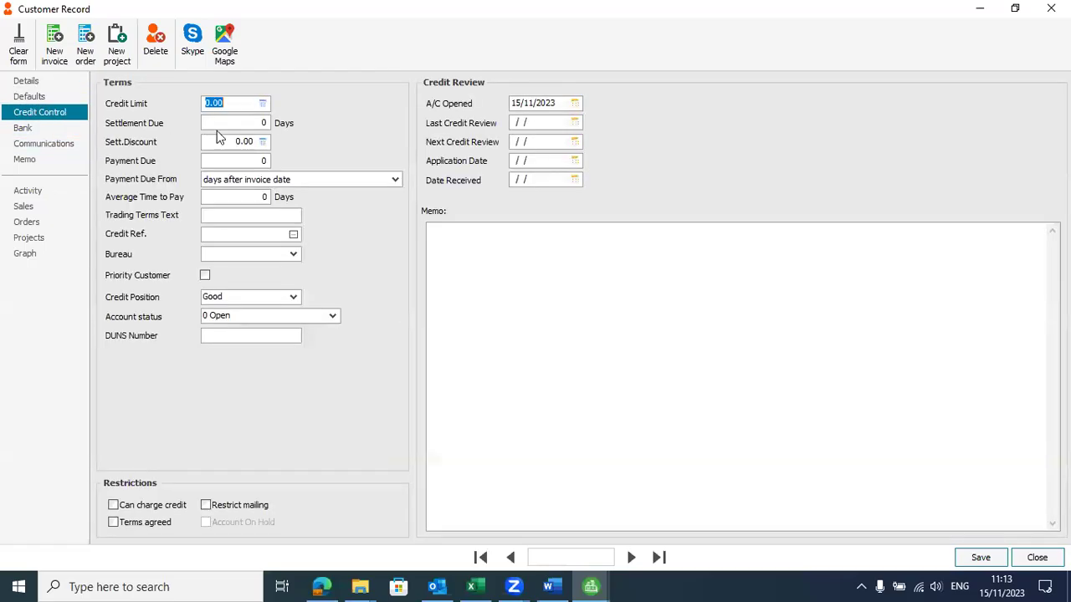
# Step: Give PMK a 30000 credit limit from cell G11, save the account and close the record
pyautogui.hotkey('alt', 'Tab')
pyautogui.hotkey('alt', 'Tab')
pyautogui.click(502, 315)
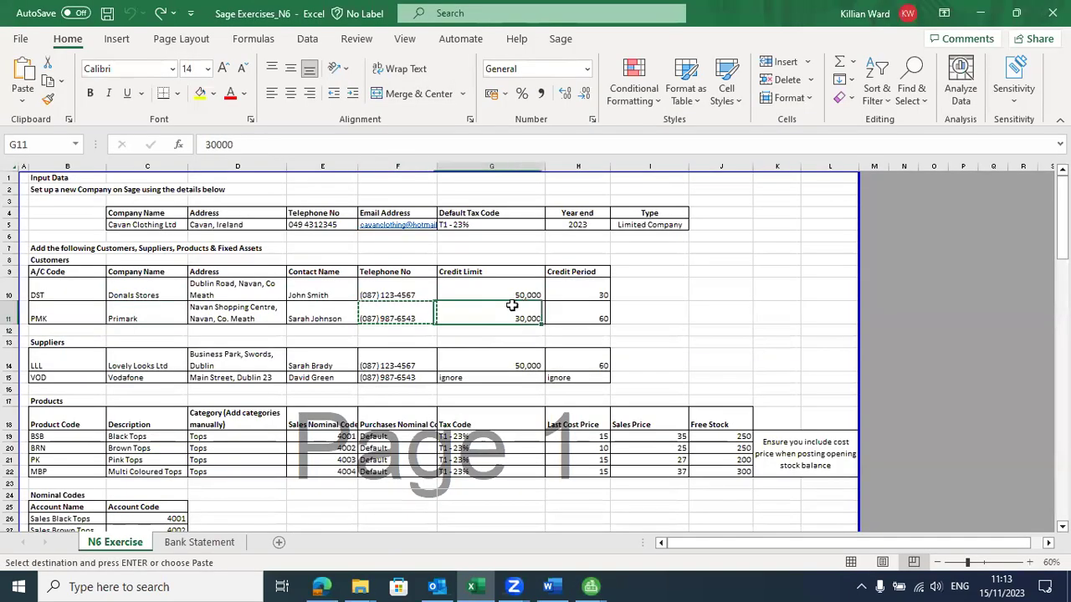
pyautogui.hotkey('ctrl', 'c')
pyautogui.hotkey('alt', 'Tab')
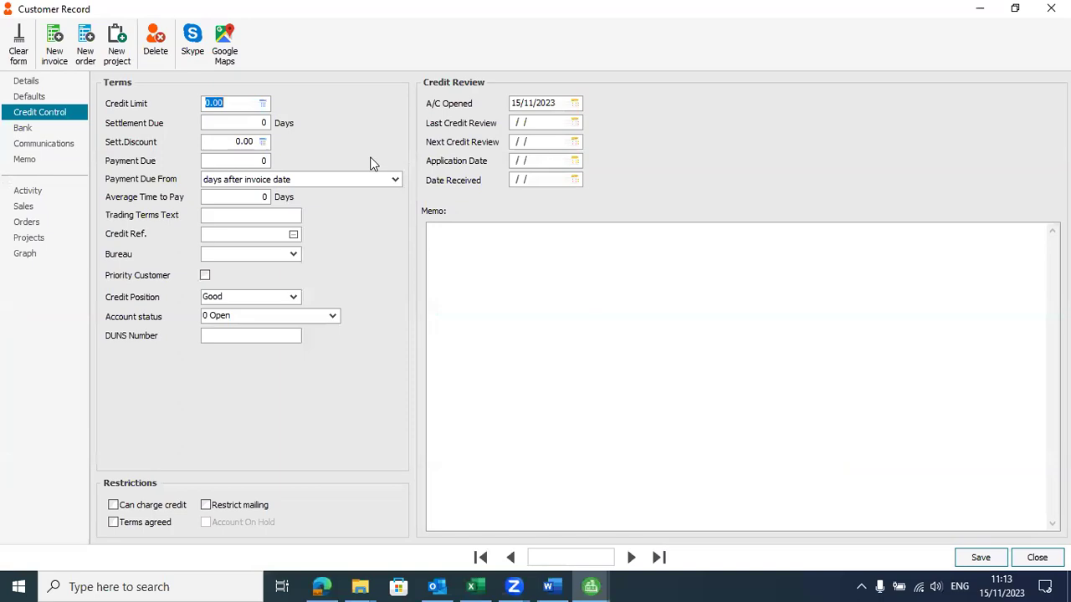
pyautogui.hotkey('alt', 'Tab')
pyautogui.hotkey('alt', 'Tab')
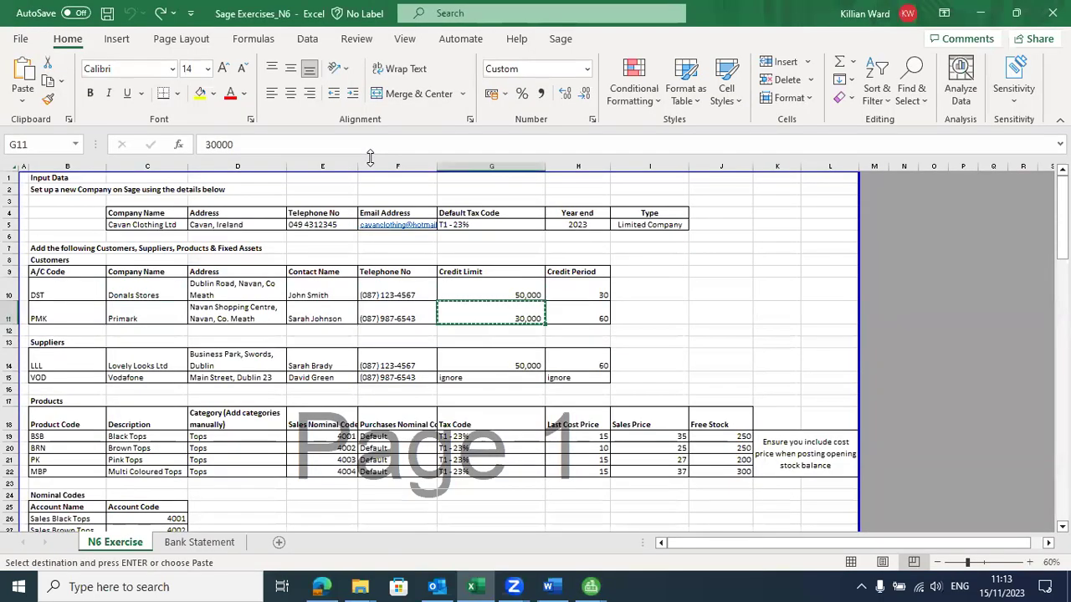
pyautogui.hotkey('alt', 'Tab')
pyautogui.write('3')
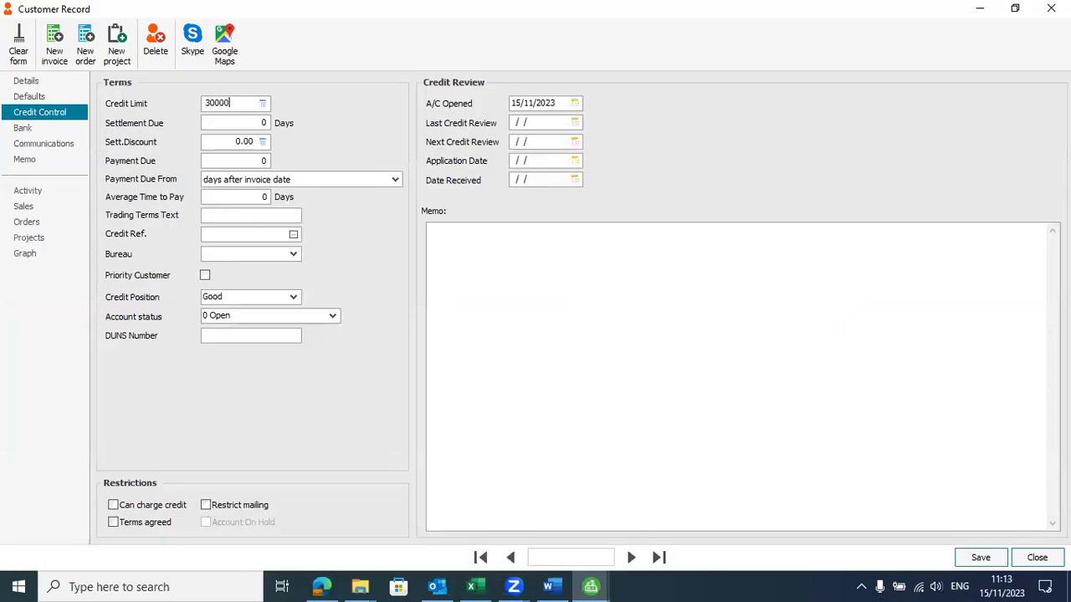
pyautogui.write('0000')
pyautogui.click(263, 163)
pyautogui.click(980, 553)
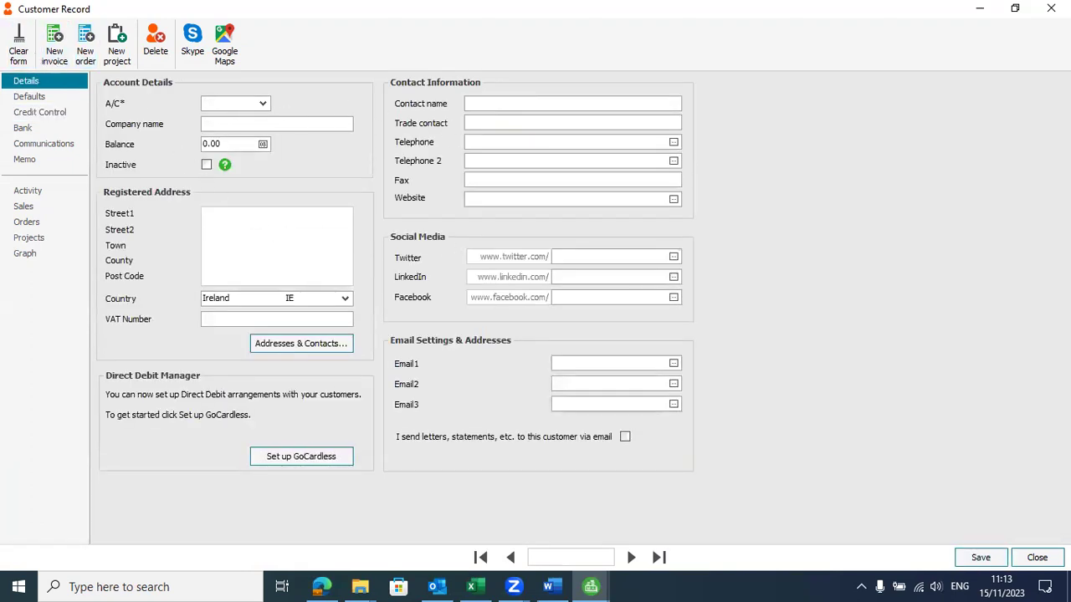
pyautogui.click(1037, 557)
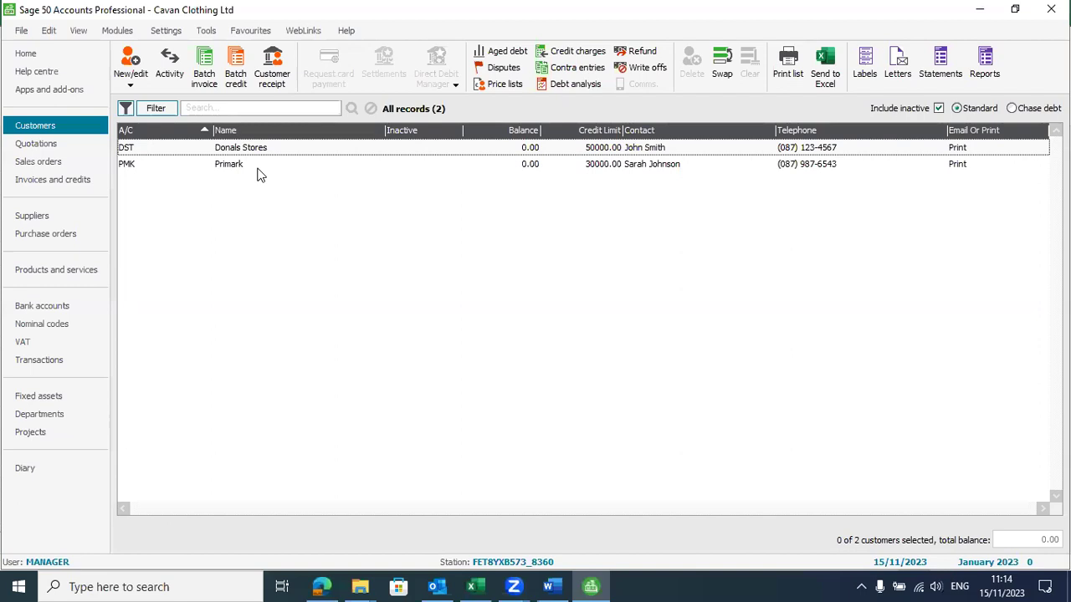
# Step: Open the Donals Stores record from the customer list, review its name and address, then close it
pyautogui.click(676, 174)
pyautogui.click(659, 151)
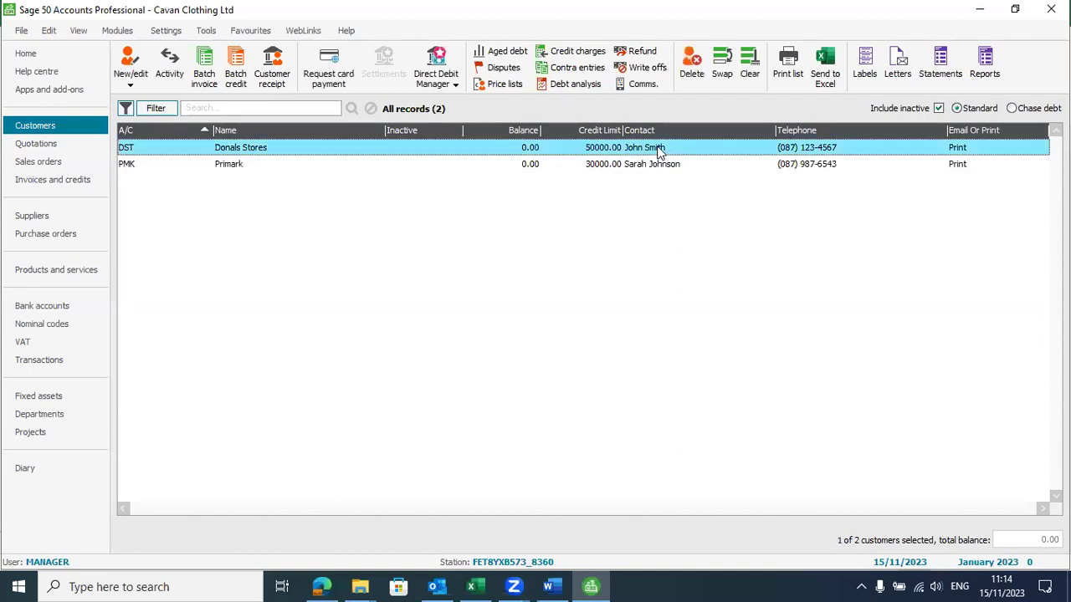
pyautogui.click(251, 149)
pyautogui.doubleClick(251, 149)
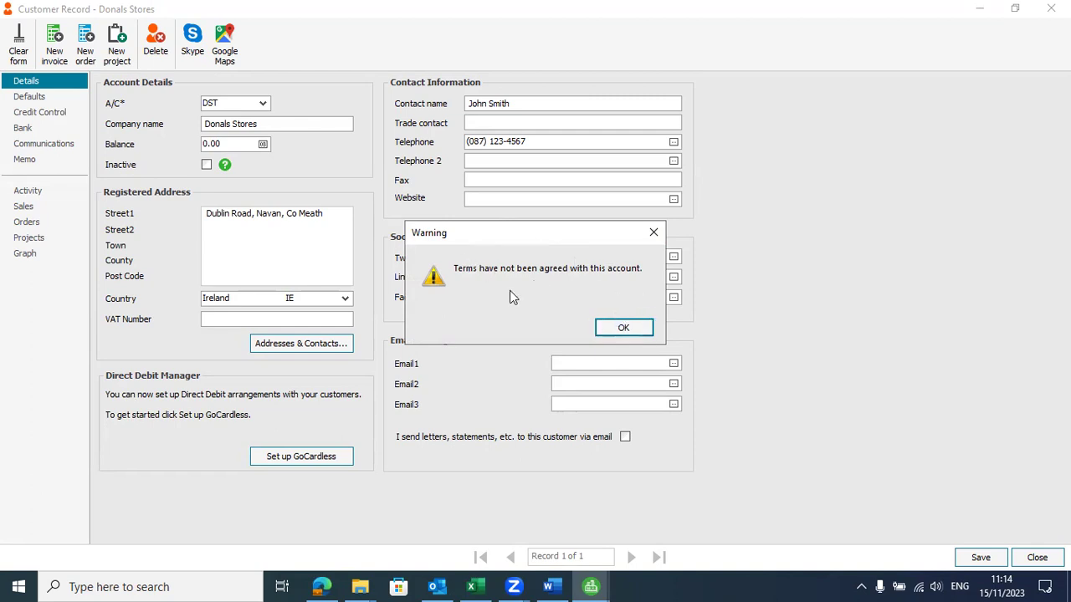
pyautogui.click(624, 327)
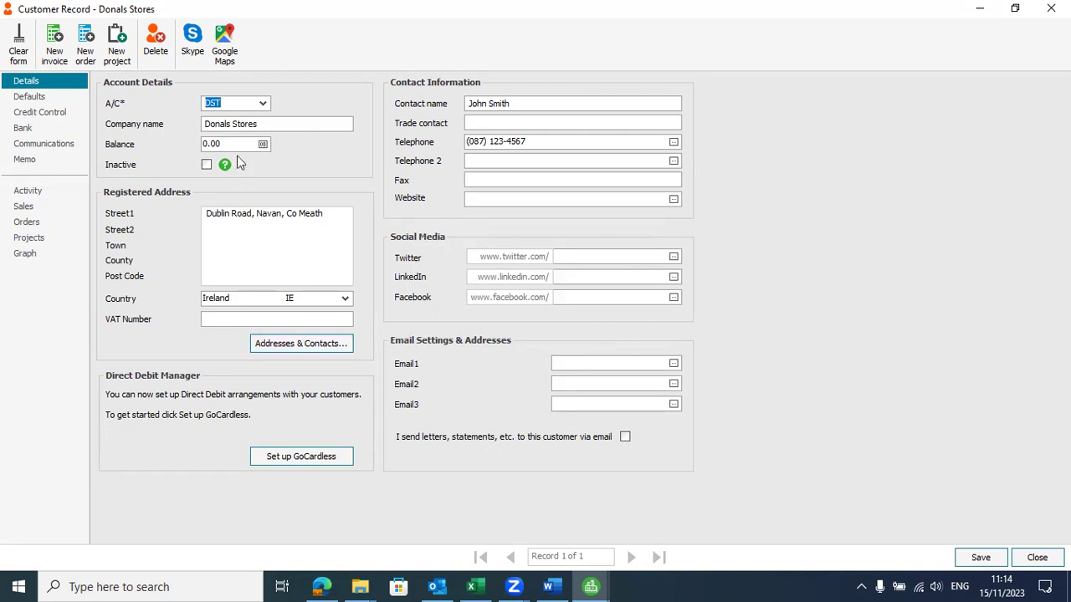
pyautogui.click(253, 119)
pyautogui.moveTo(302, 123); pyautogui.dragTo(207, 128)
pyautogui.click(268, 215)
pyautogui.press('Escape')
# Step: Copy the supplier name Lovely Looks Ltd from cell C14 of the workbook
pyautogui.hotkey('alt', 'Tab')
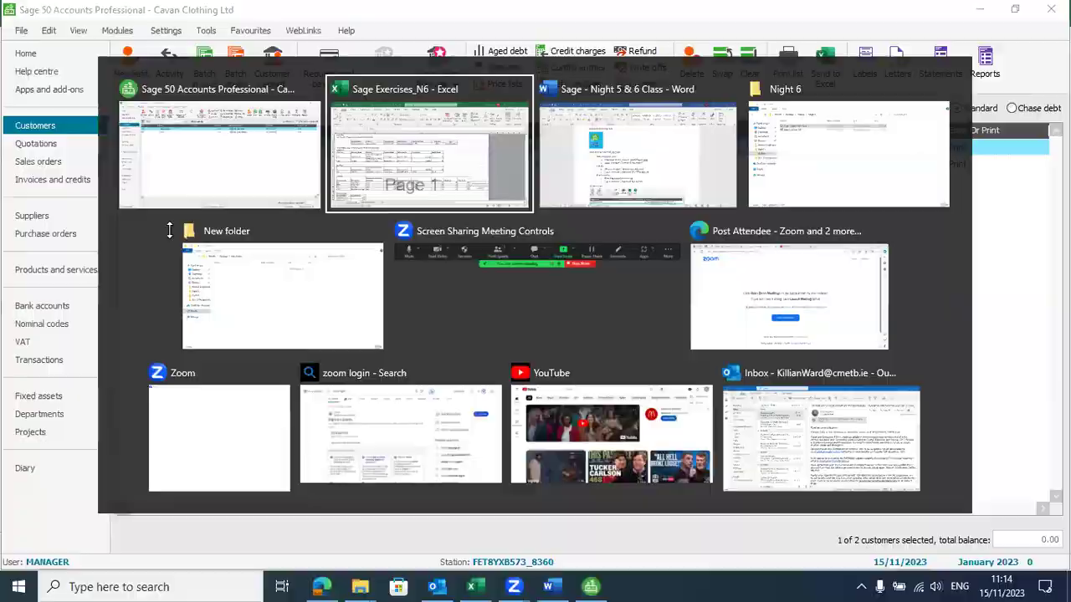
pyautogui.click(84, 361)
pyautogui.click(159, 364)
pyautogui.hotkey('ctrl', 'c')
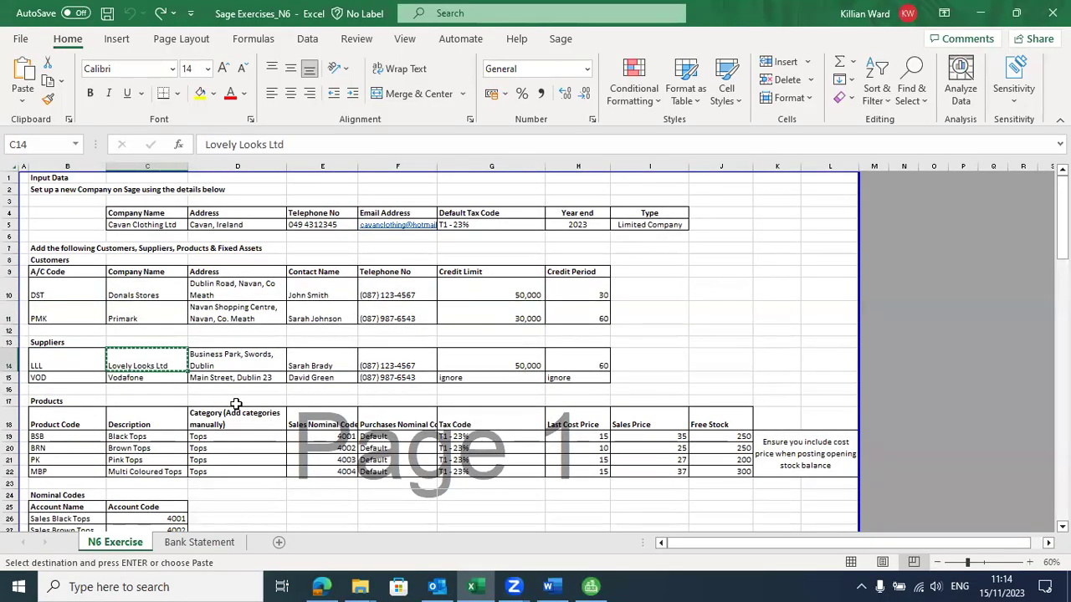
pyautogui.hotkey('alt', 'Tab')
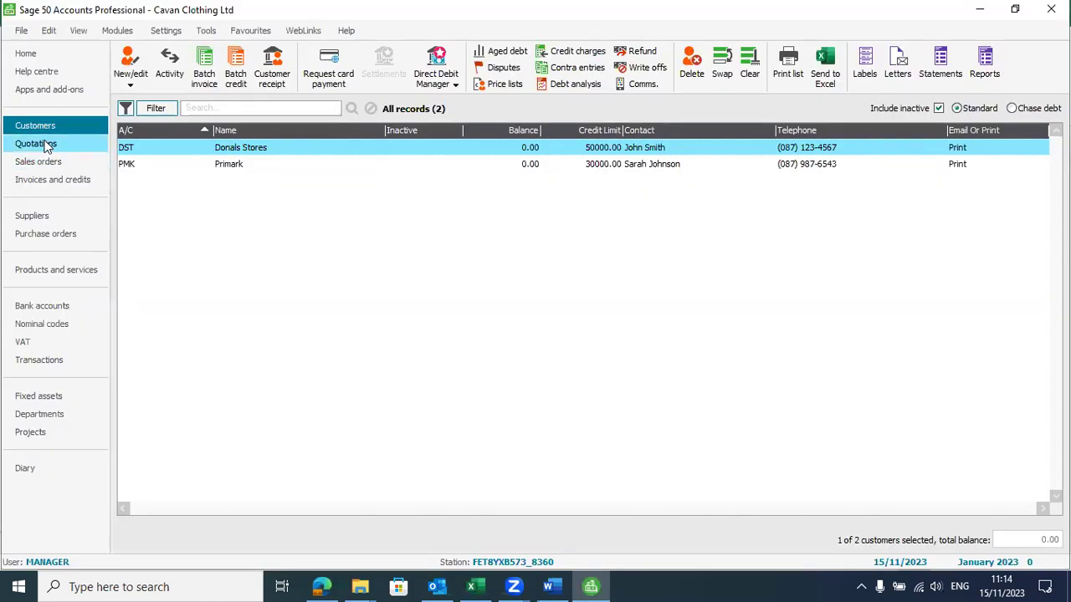
# Step: Start a new supplier with account code LLL and company name Lovely Looks Ltd
pyautogui.click(62, 215)
pyautogui.click(123, 63)
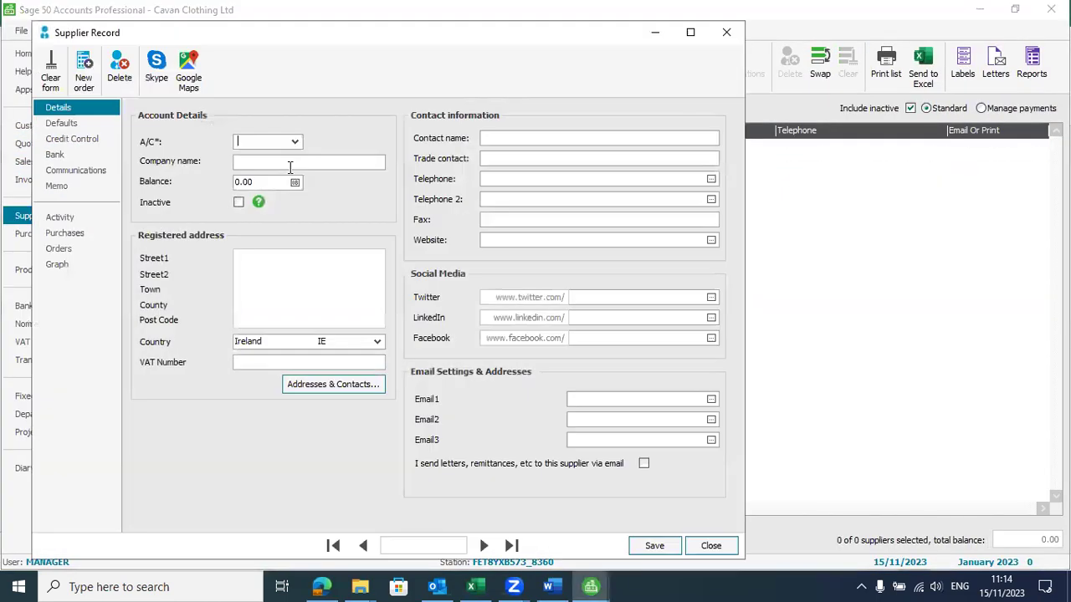
pyautogui.write('LLL')
pyautogui.press('Tab')
pyautogui.write('Lovely Looks Ltd')
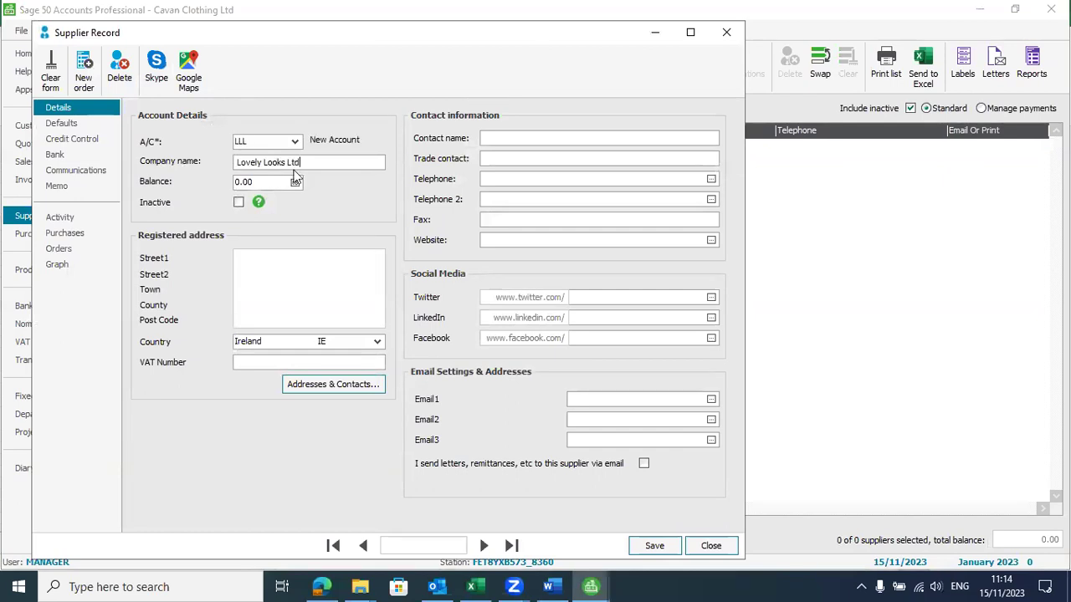
# Step: Fill in the supplier's address and contact name from spreadsheet cells D14 and E14
pyautogui.hotkey('alt', 'Tab')
pyautogui.hotkey('alt', 'Tab')
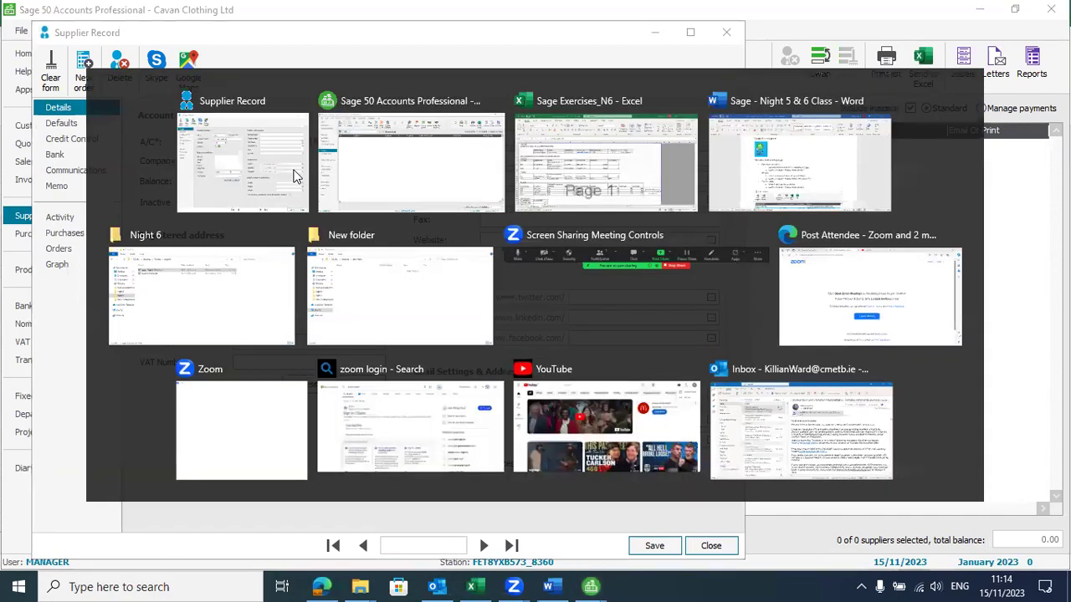
pyautogui.press('Right')
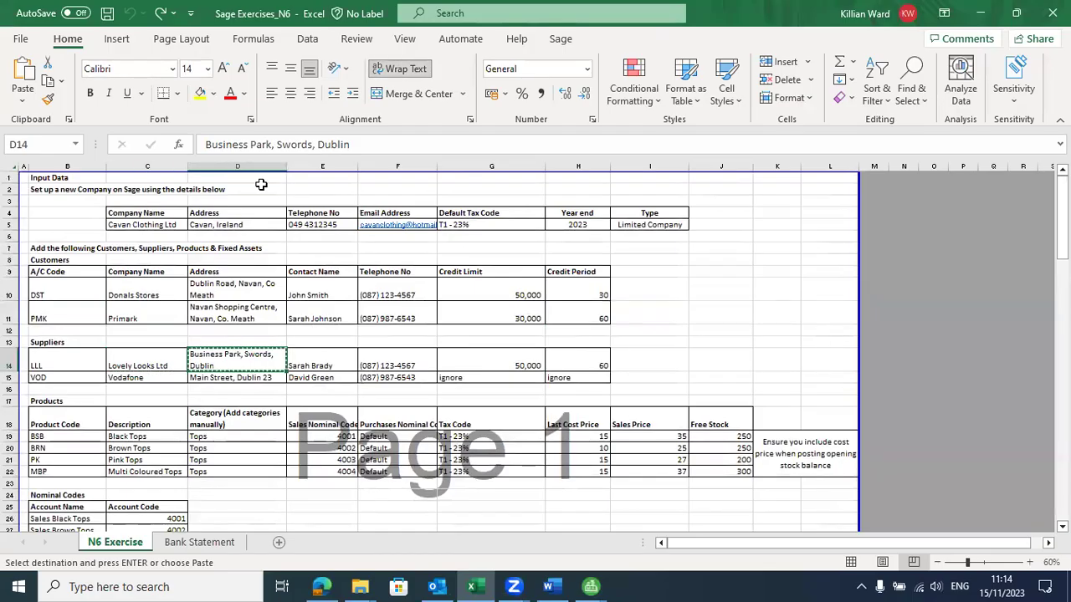
pyautogui.hotkey('alt', 'Tab')
pyautogui.click(281, 261)
pyautogui.hotkey('ctrl', 'v')
pyautogui.hotkey('alt', 'Tab')
pyautogui.hotkey('alt', 'Tab')
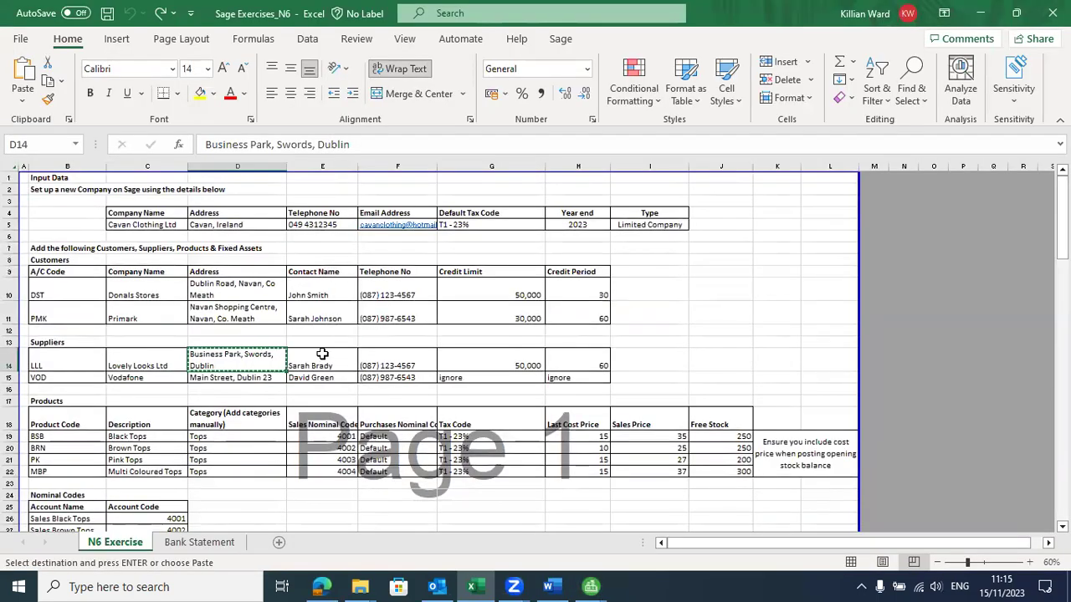
pyautogui.click(341, 359)
pyautogui.hotkey('ctrl', 'c')
pyautogui.hotkey('alt', 'Tab')
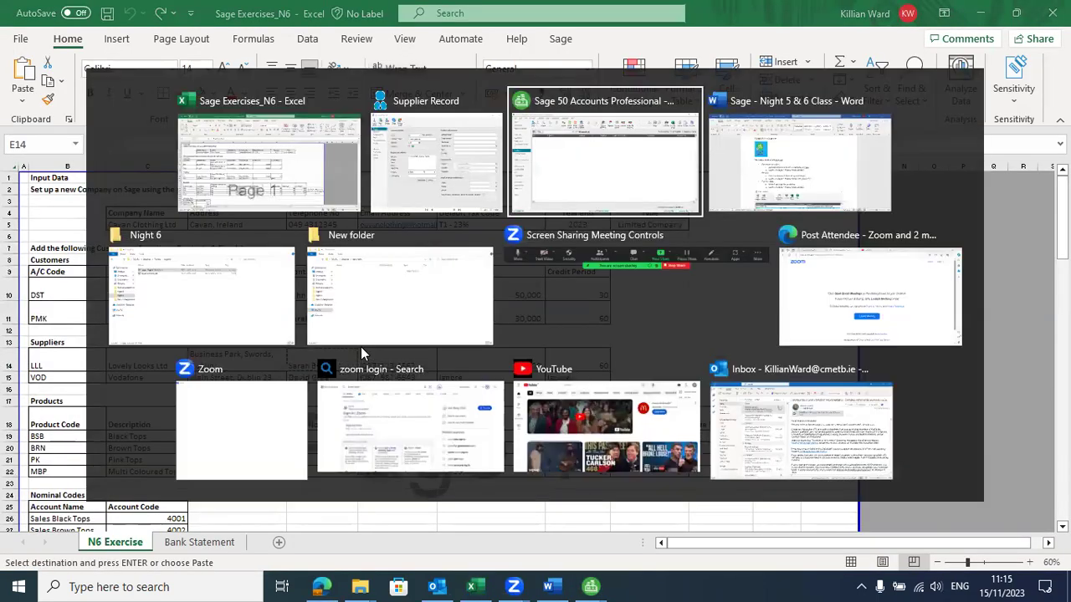
pyautogui.click(535, 139)
pyautogui.hotkey('ctrl', 'v')
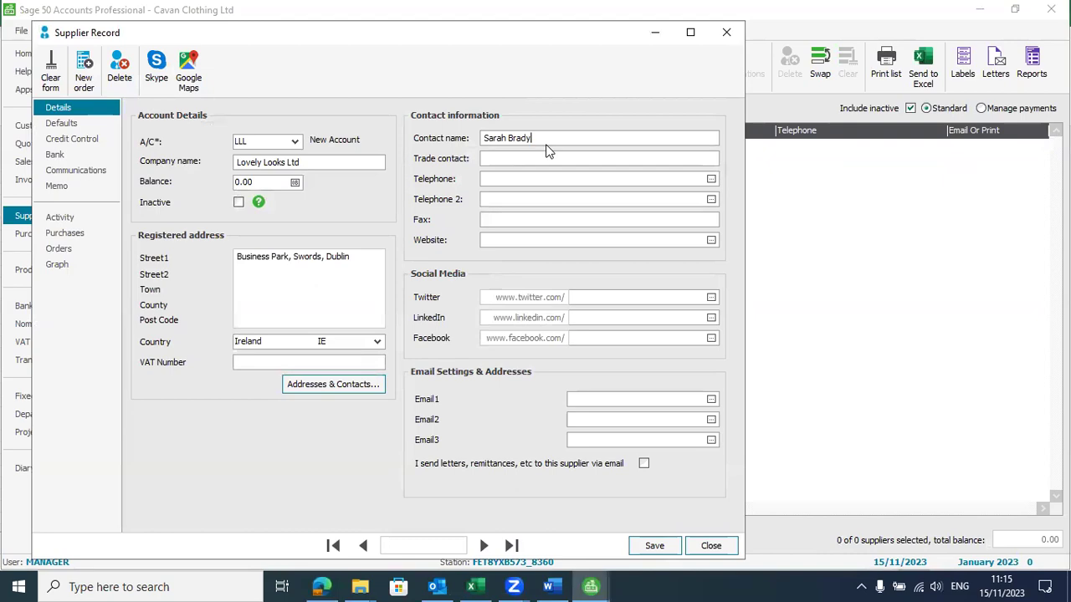
# Step: Enter the supplier's telephone number copied from spreadsheet cell F14
pyautogui.hotkey('alt', 'Tab')
pyautogui.hotkey('alt', 'Tab')
pyautogui.click(412, 361)
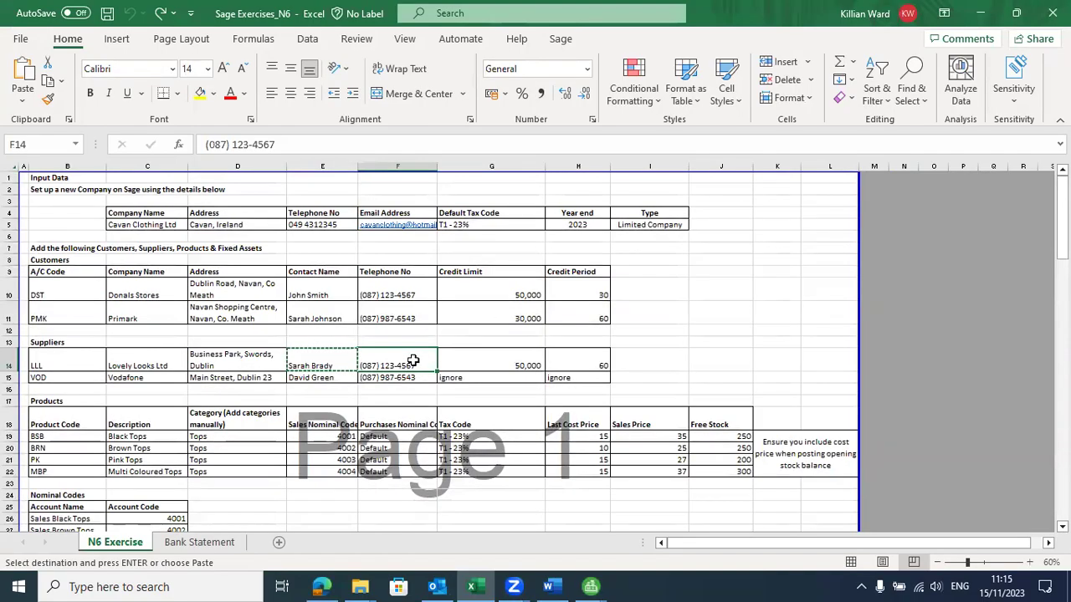
pyautogui.hotkey('ctrl', 'c')
pyautogui.hotkey('alt', 'Tab')
pyautogui.hotkey('alt', 'Tab')
pyautogui.hotkey('alt', 'shift', 'Tab')
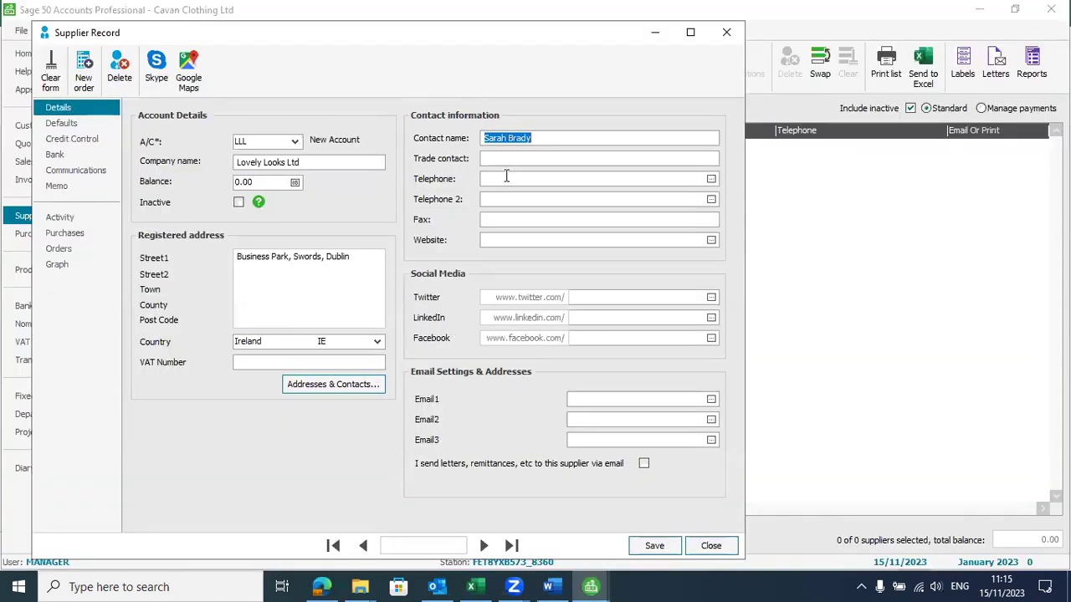
pyautogui.click(524, 177)
pyautogui.hotkey('ctrl', 'v')
# Step: Set a 50000.00 credit limit and 60-day payment terms, then save Lovely Looks Ltd
pyautogui.hotkey('alt', 'Tab')
pyautogui.hotkey('alt', 'Tab')
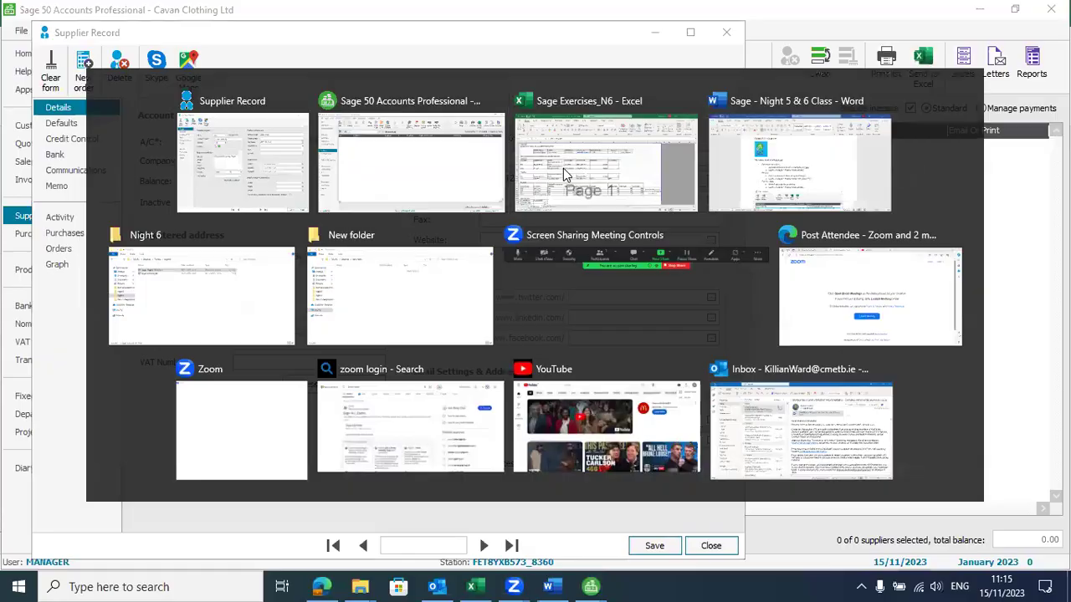
pyautogui.click(505, 360)
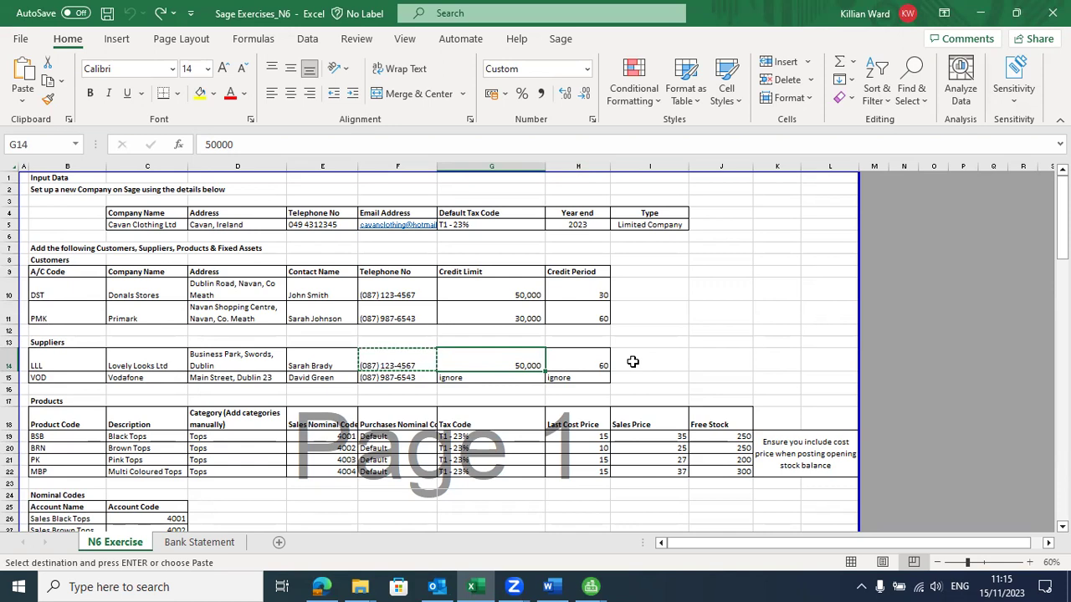
pyautogui.hotkey('alt', 'Tab')
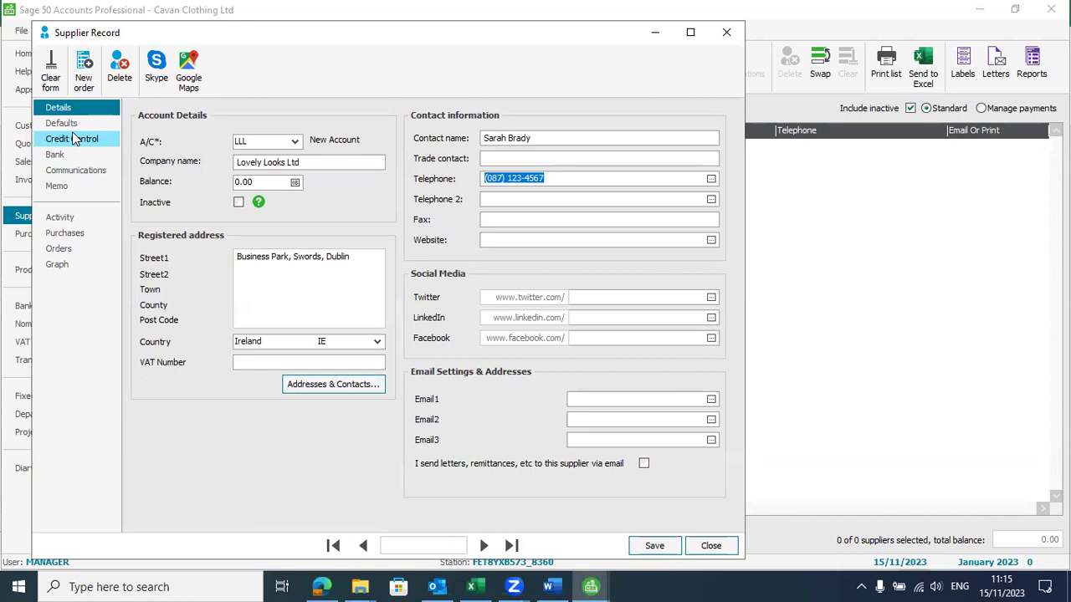
pyautogui.click(72, 138)
pyautogui.write('500')
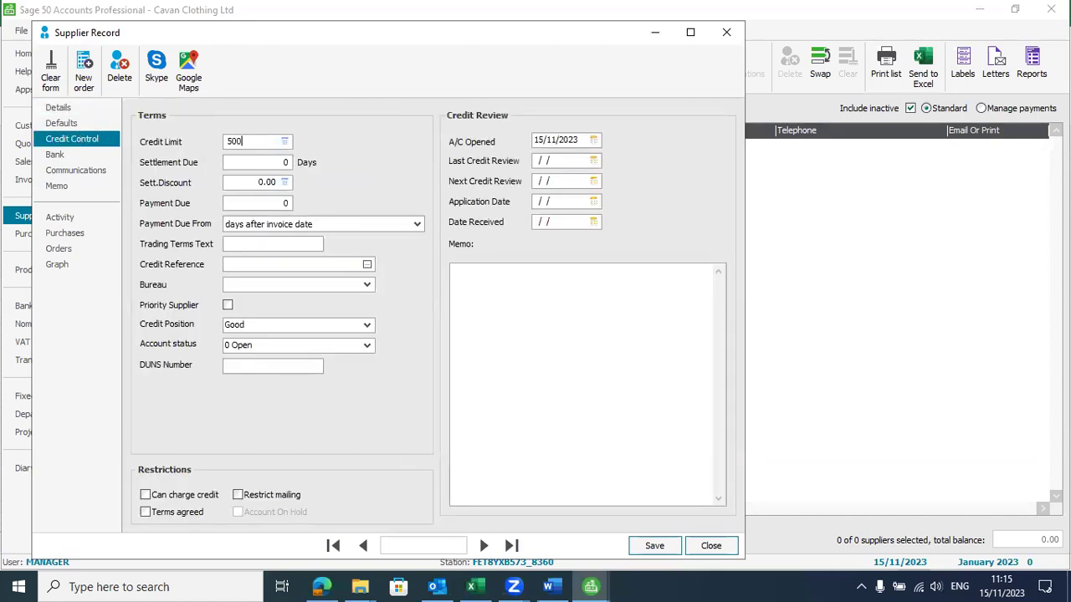
pyautogui.press('Tab')
pyautogui.press('Tab')
pyautogui.press('Tab')
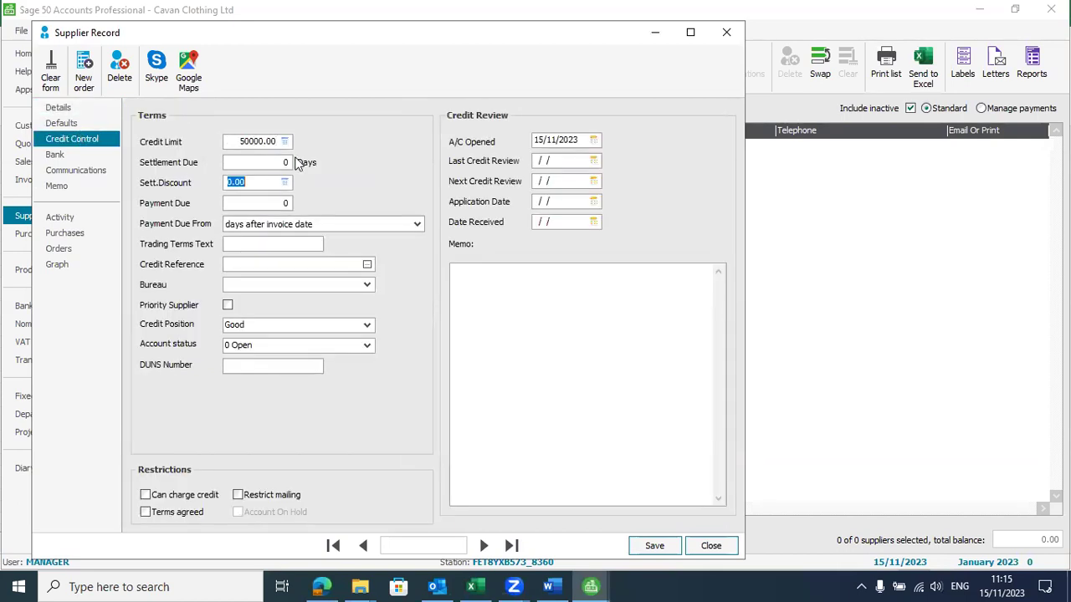
pyautogui.write('60')
pyautogui.click(653, 545)
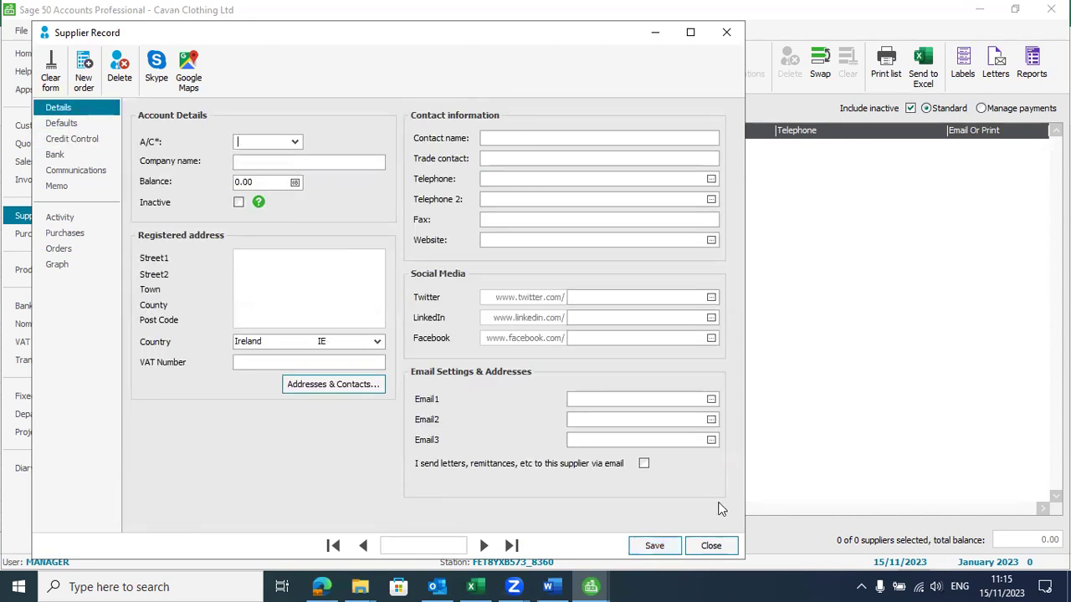
# Step: Create supplier account VOD with the company name Vodafone copied from the spreadsheet
pyautogui.hotkey('alt', 'Tab')
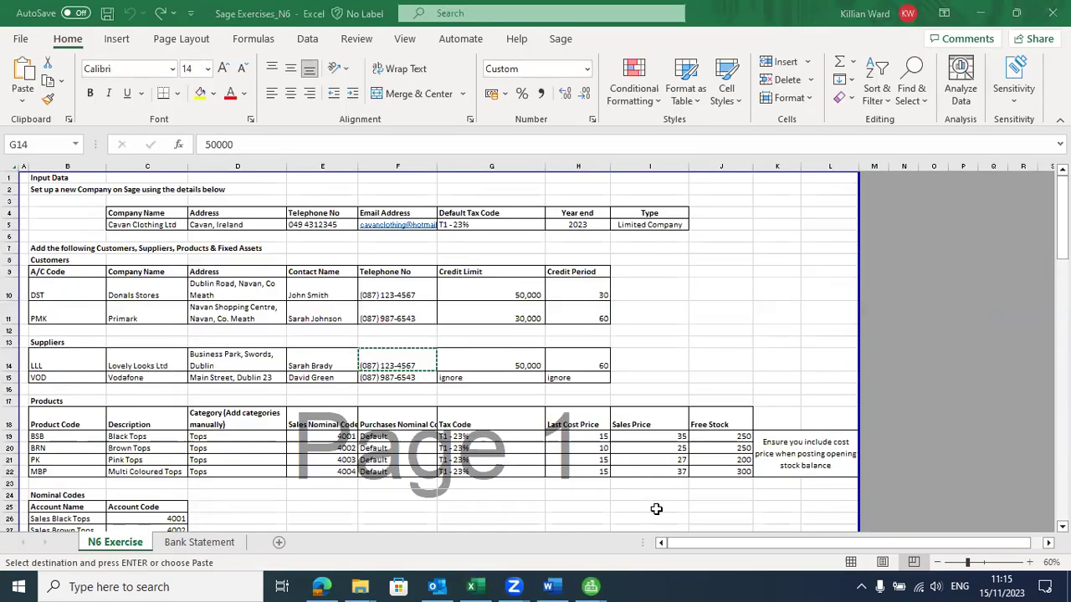
pyautogui.click(158, 377)
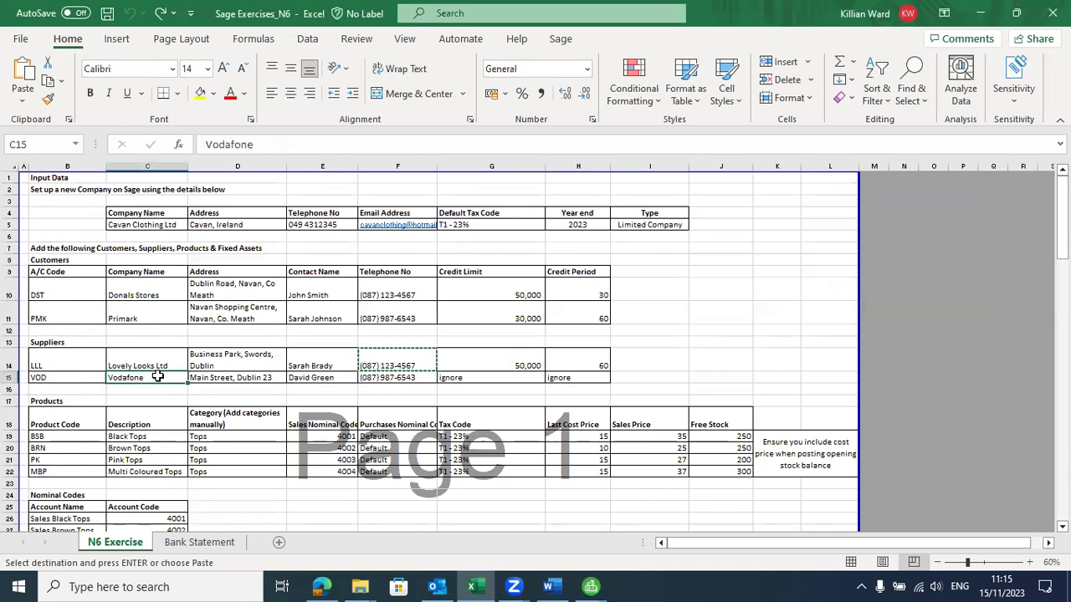
pyautogui.hotkey('alt', 'Tab')
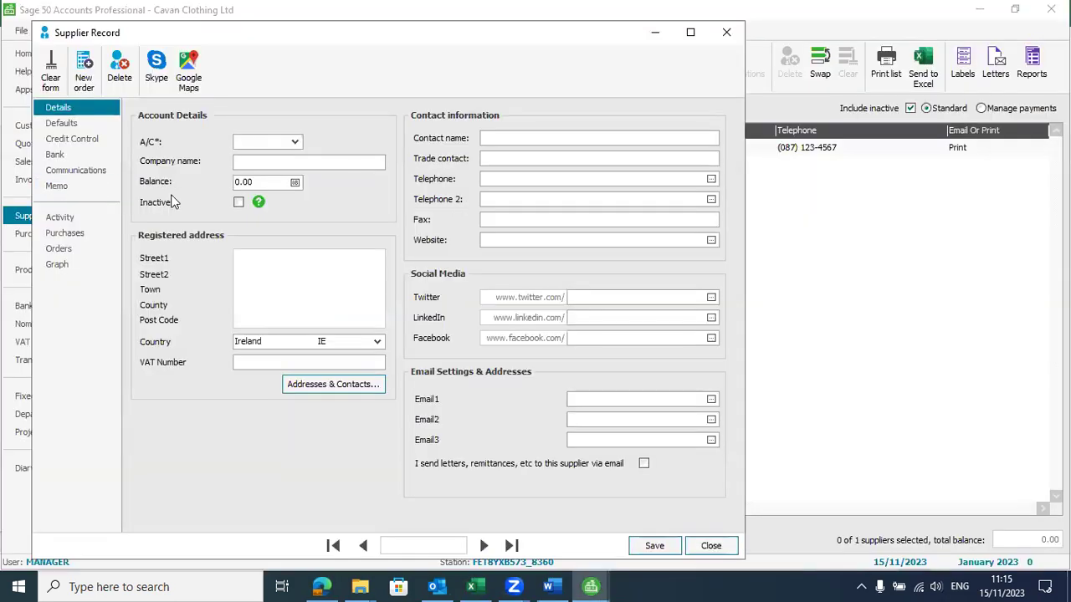
pyautogui.write('VOD')
pyautogui.press('Tab')
pyautogui.hotkey('ctrl', 'v')
pyautogui.press('Tab')
# Step: Fill in Vodafone's address from spreadsheet cell D15
pyautogui.hotkey('alt', 'Tab')
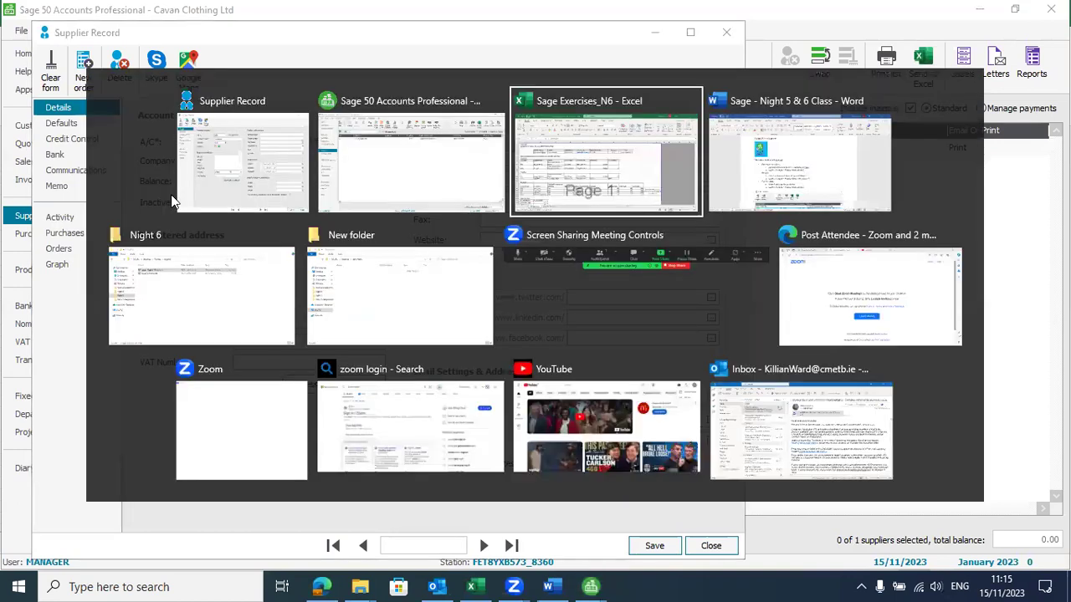
pyautogui.click(224, 373)
pyautogui.hotkey('ctrl', 'c')
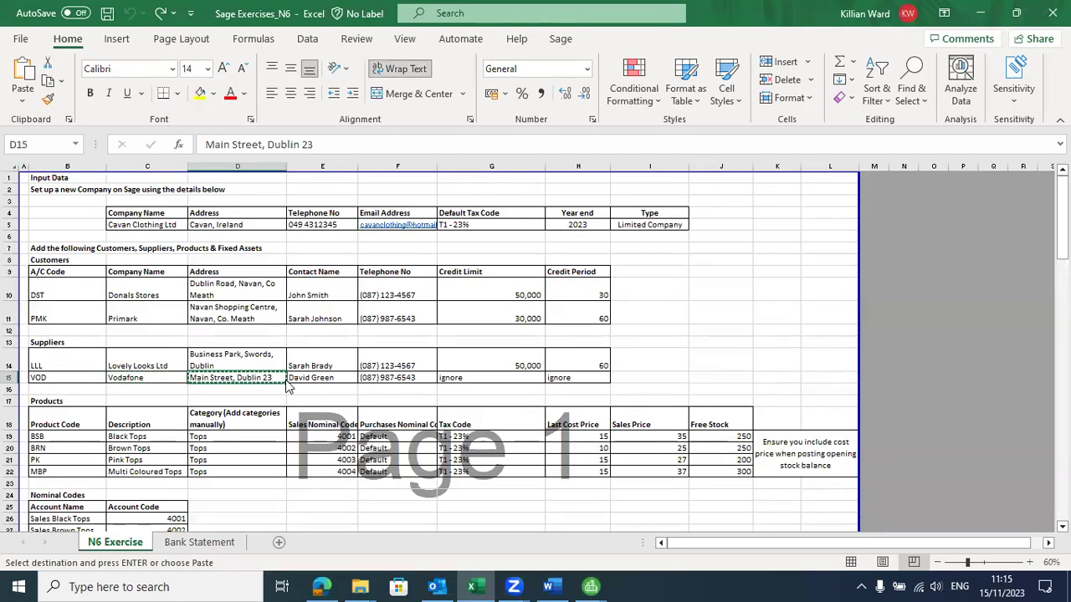
pyautogui.hotkey('alt', 'Tab')
pyautogui.click(271, 255)
pyautogui.hotkey('ctrl', 'v')
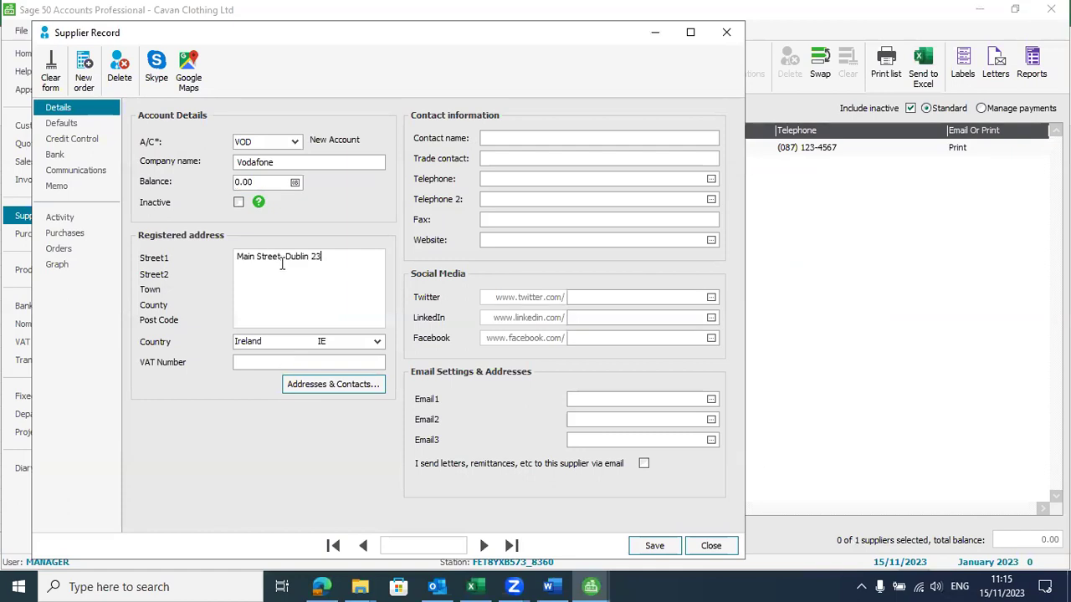
# Step: Enter Vodafone's contact name copied from cell E15
pyautogui.hotkey('alt', 'Tab')
pyautogui.hotkey('alt', 'Tab')
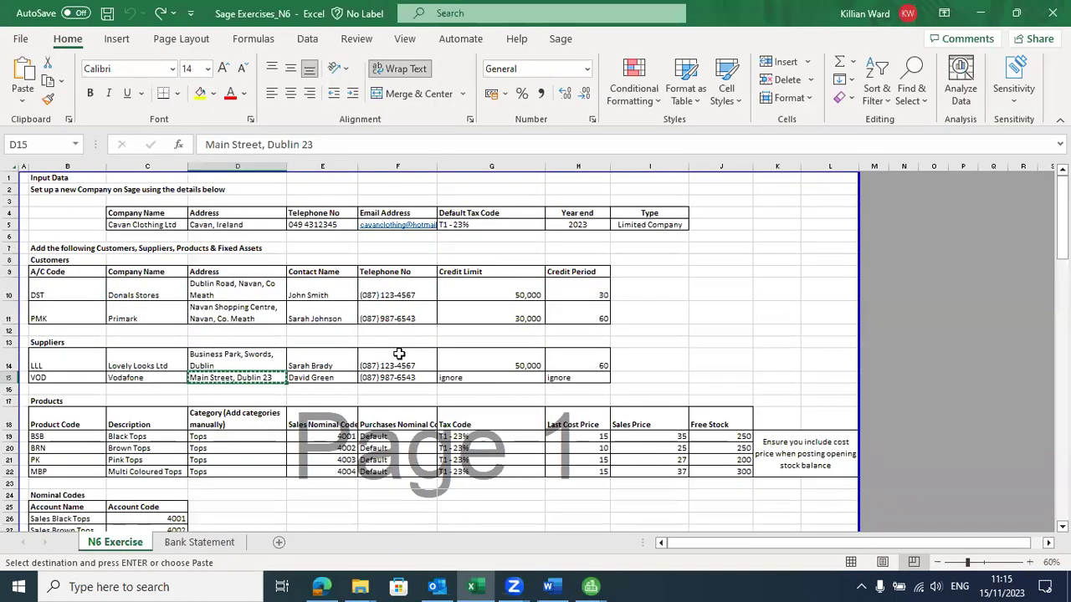
pyautogui.click(350, 366)
pyautogui.click(346, 377)
pyautogui.hotkey('ctrl', 'c')
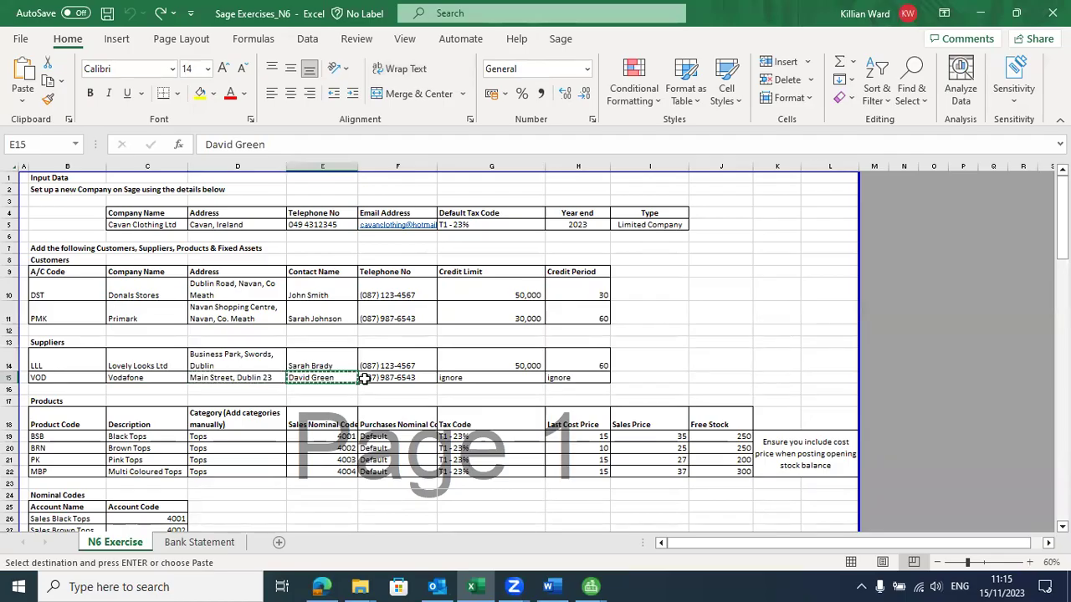
pyautogui.hotkey('alt', 'Tab')
pyautogui.click(507, 138)
pyautogui.hotkey('ctrl', 'v')
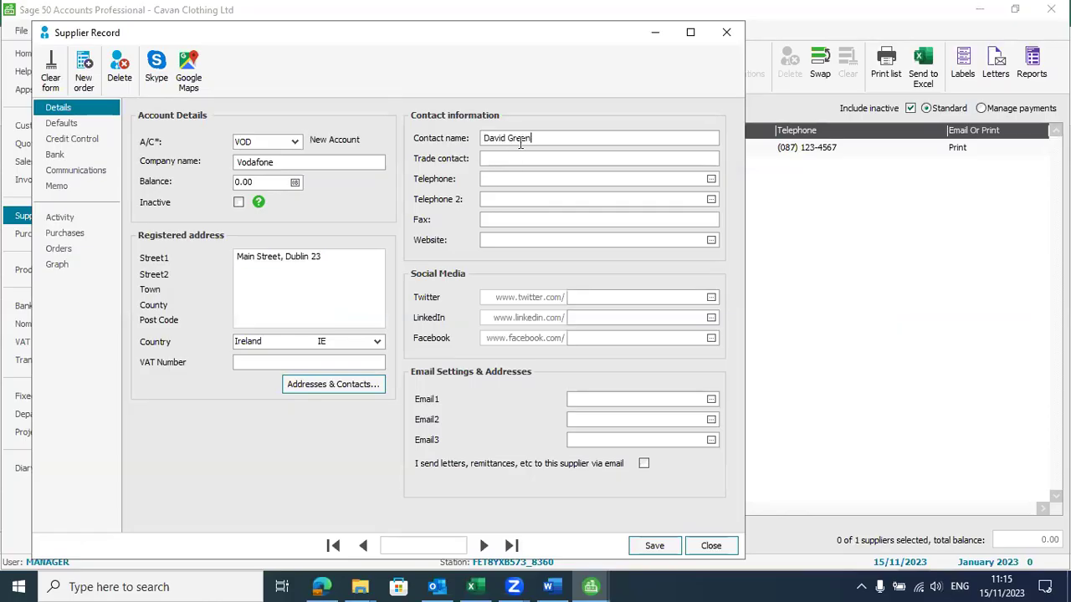
# Step: Enter Vodafone's telephone number copied from cell F15
pyautogui.hotkey('alt', 'Tab')
pyautogui.press('Tab')
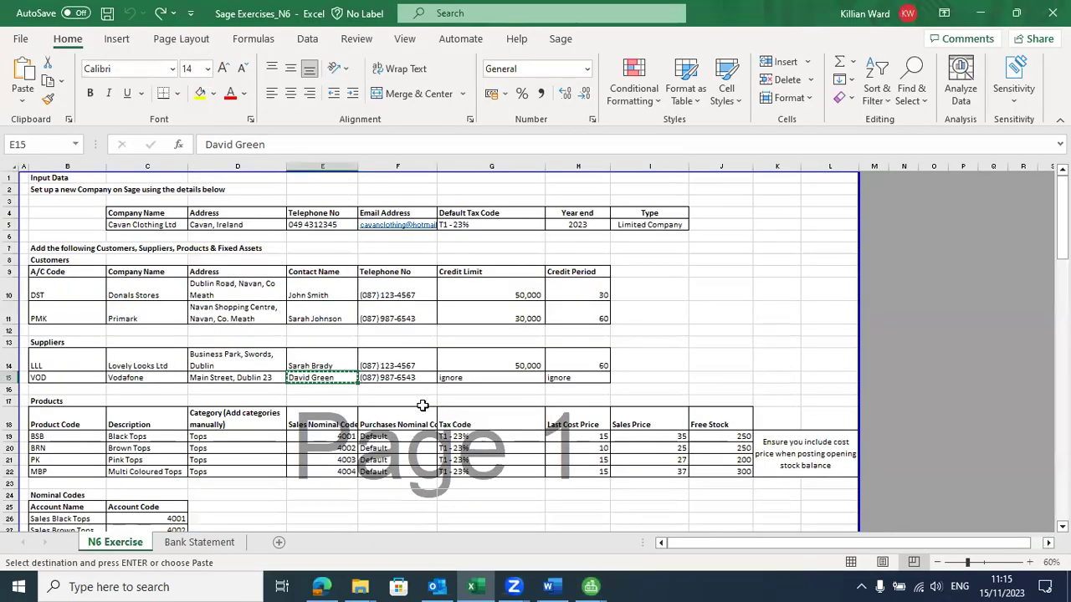
pyautogui.click(416, 378)
pyautogui.hotkey('ctrl', 'c')
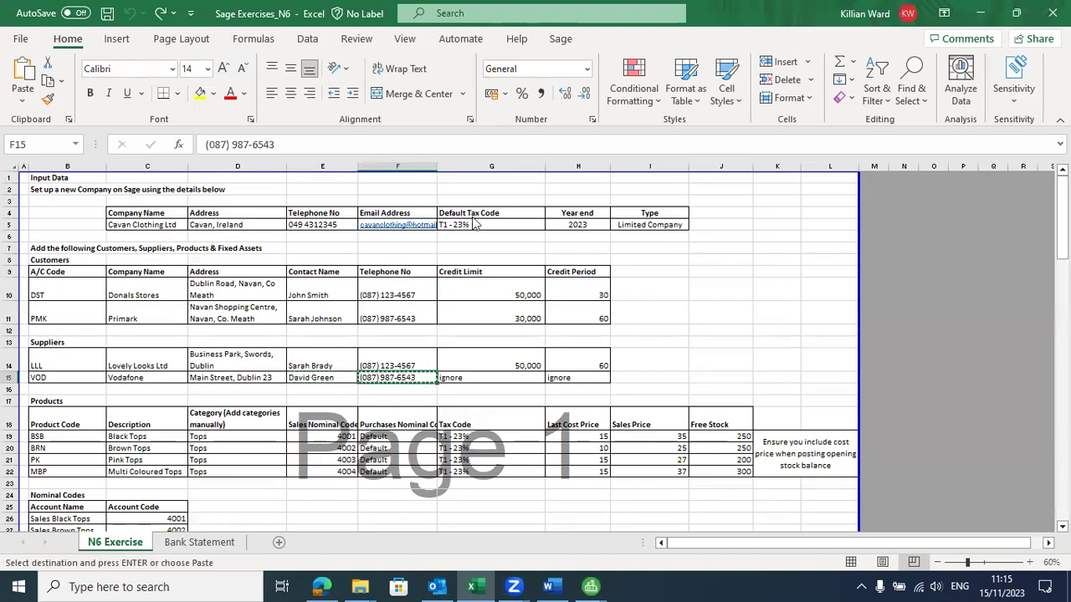
pyautogui.hotkey('alt', 'Tab')
pyautogui.click(520, 177)
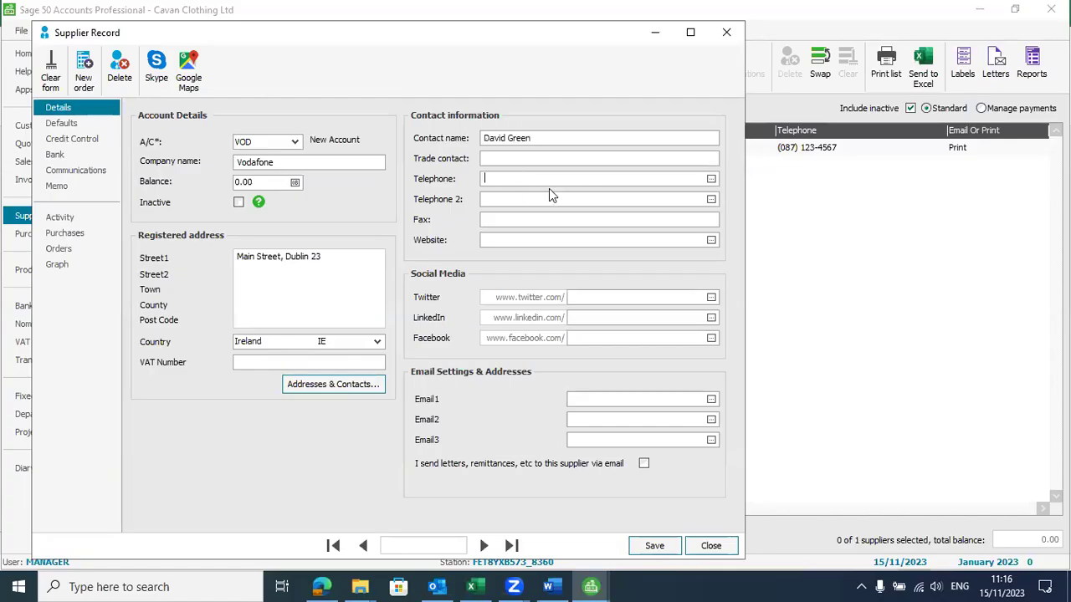
pyautogui.hotkey('ctrl', 'v')
# Step: Check Vodafone's credit figures in G15:H15 and save the supplier record
pyautogui.hotkey('alt', 'Tab')
pyautogui.hotkey('alt', 'Tab')
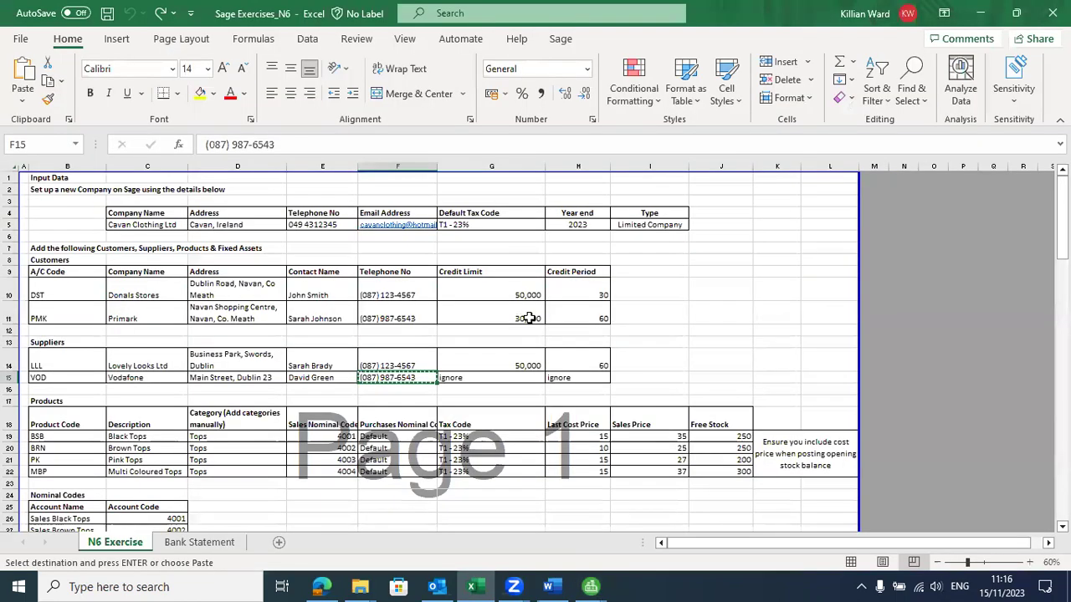
pyautogui.moveTo(529, 378); pyautogui.dragTo(575, 378)
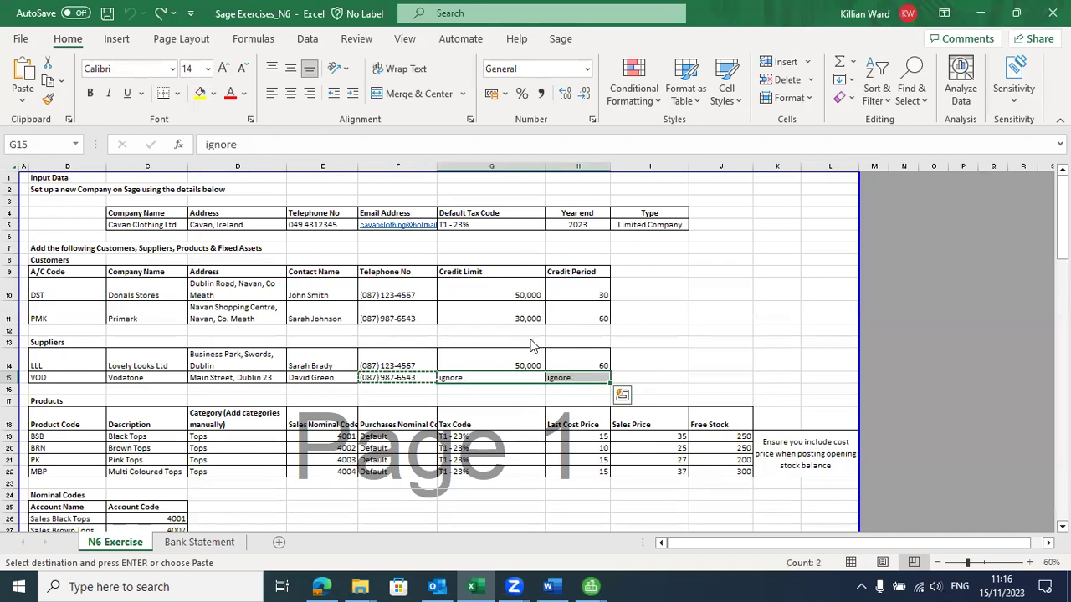
pyautogui.hotkey('alt', 'Tab')
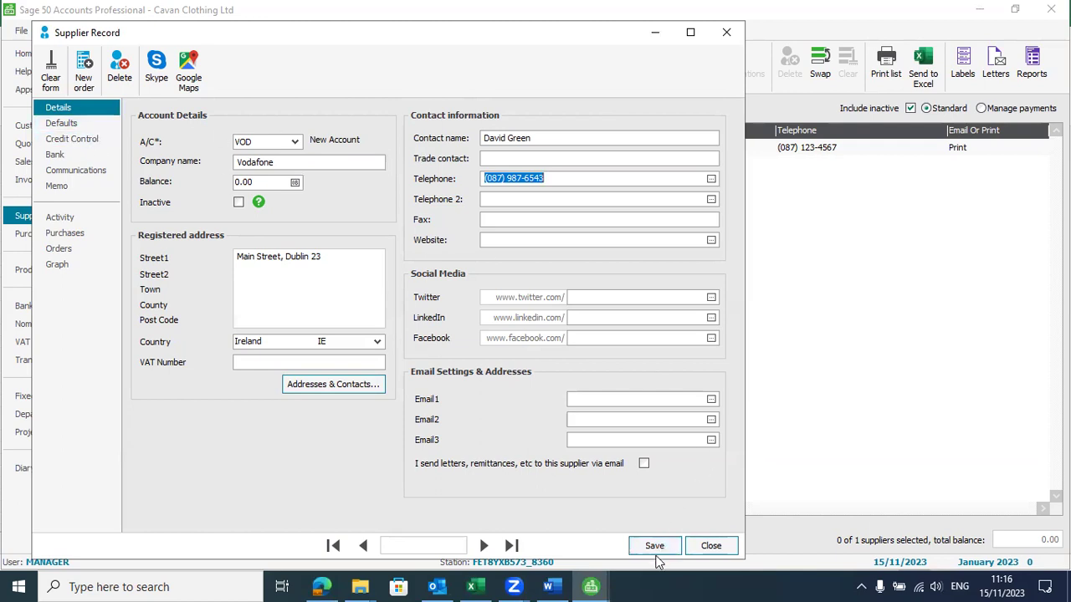
pyautogui.click(651, 552)
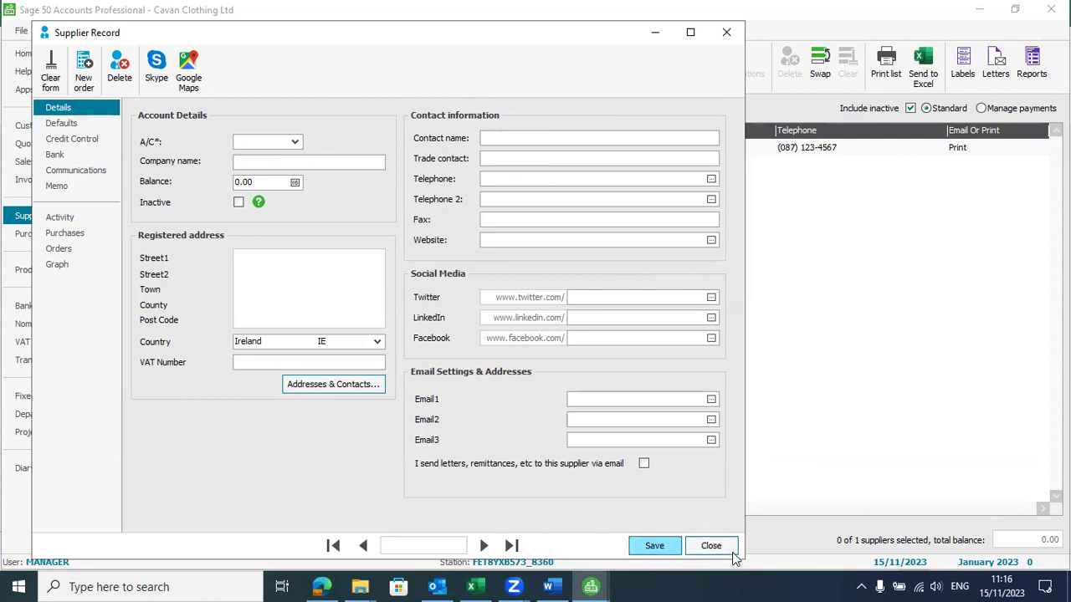
# Step: Close the supplier record and start a new record in Products and services
pyautogui.press('Escape')
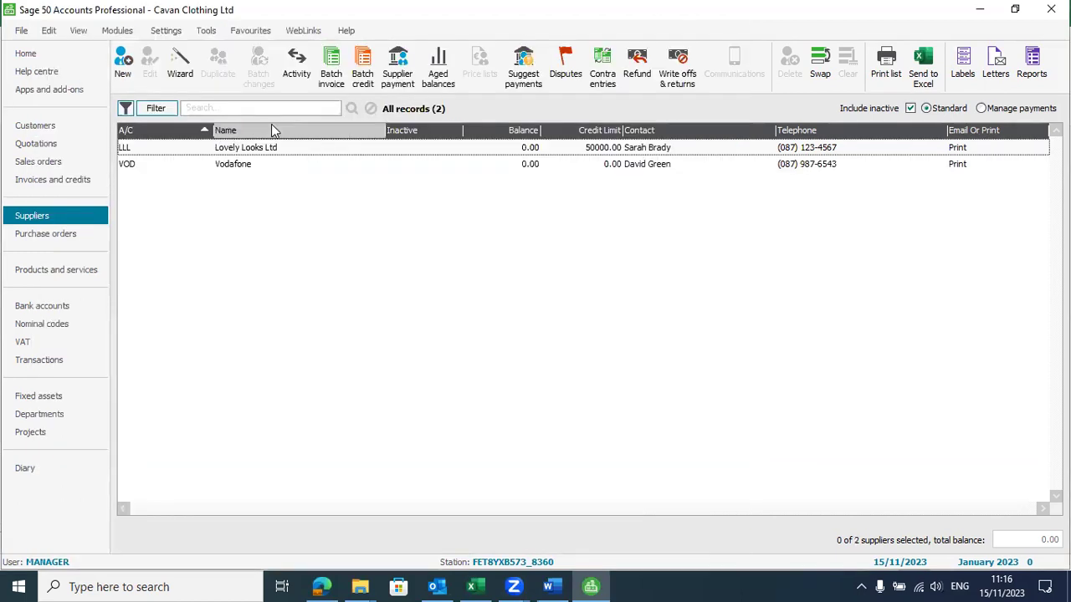
pyautogui.hotkey('alt', 'Tab')
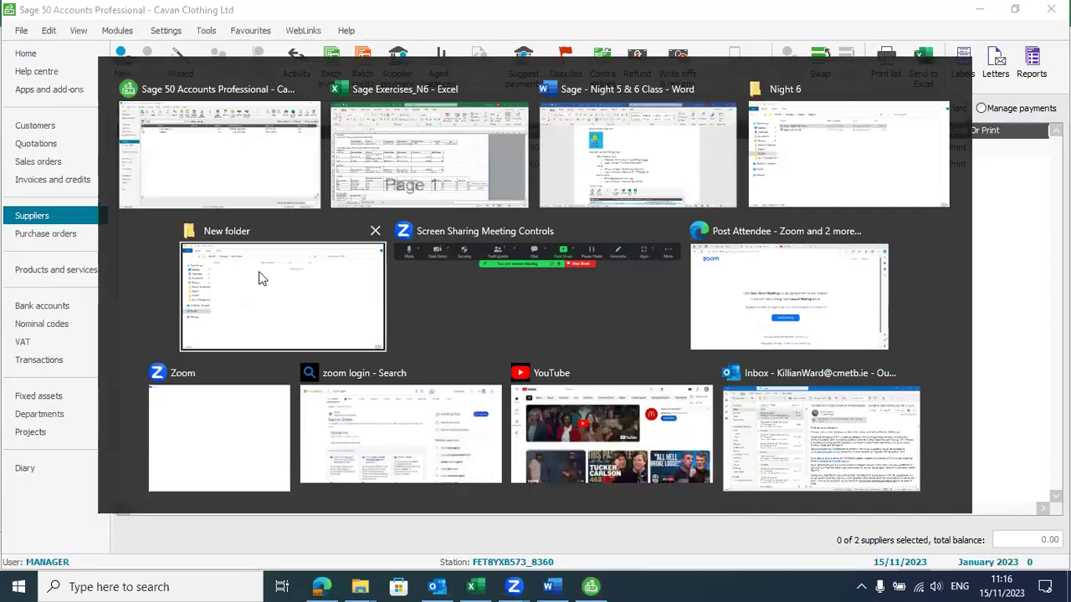
pyautogui.scroll(-1, 195, 351)
pyautogui.scroll(-2, 195, 351)
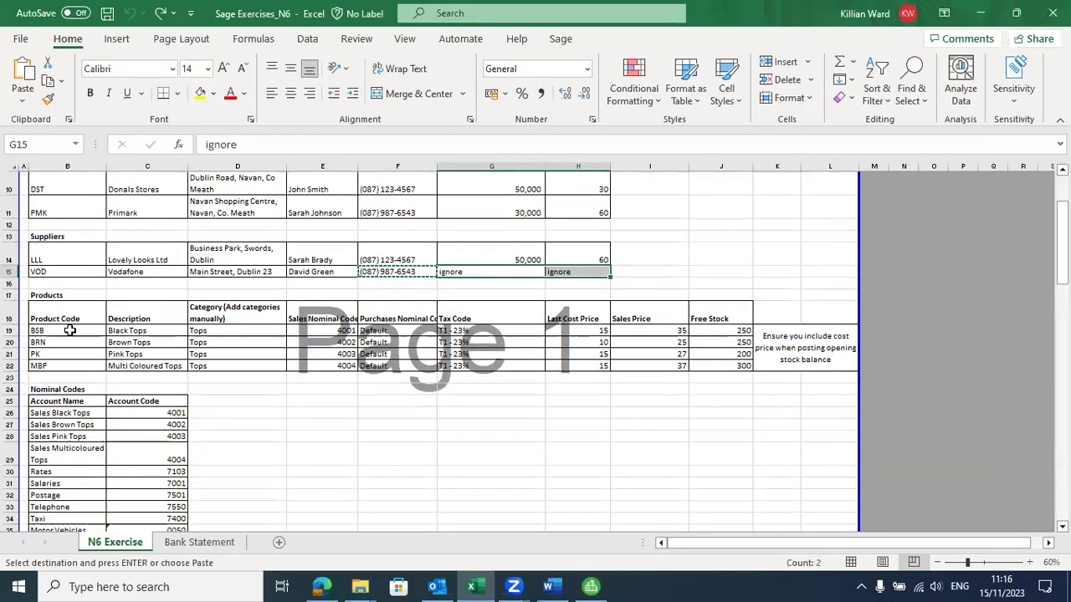
pyautogui.hotkey('alt', 'Tab')
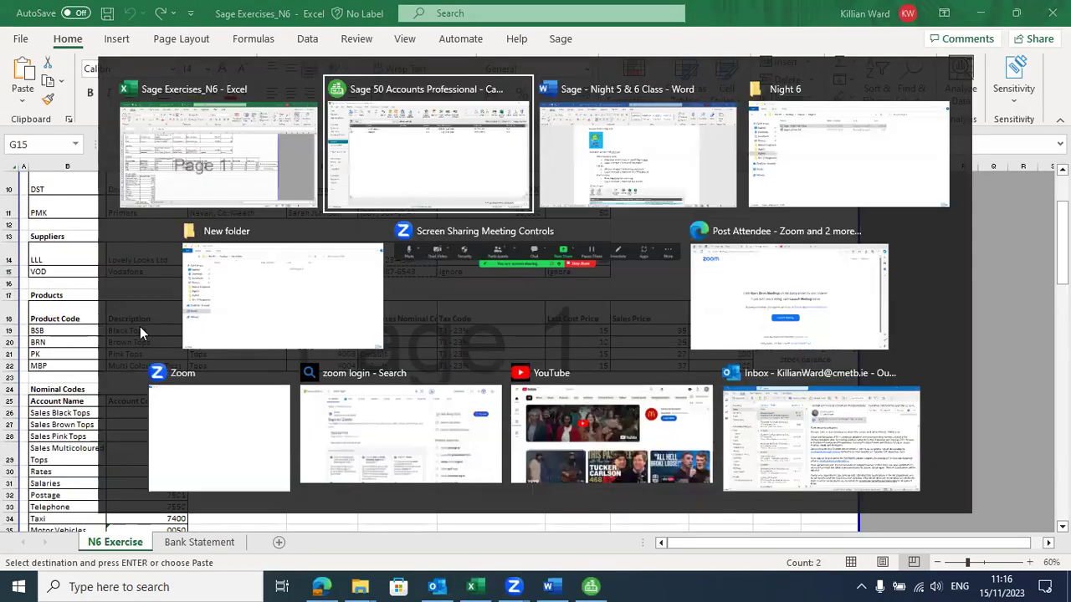
pyautogui.click(52, 272)
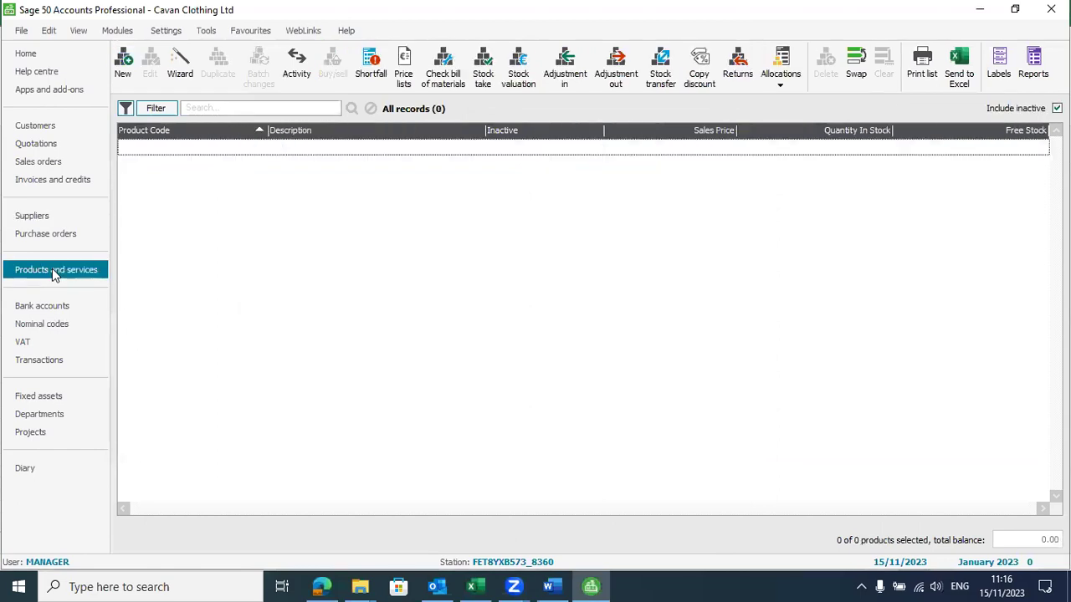
pyautogui.click(126, 66)
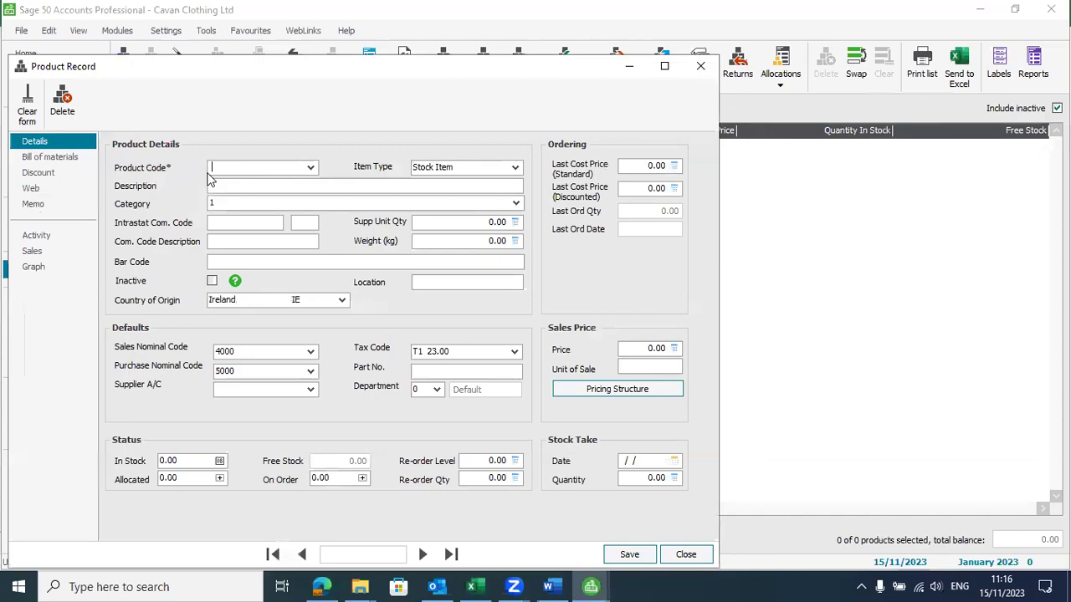
# Step: Copy the Black Tops description from spreadsheet cell C19
pyautogui.hotkey('alt', 'Tab')
pyautogui.hotkey('alt', 'Tab')
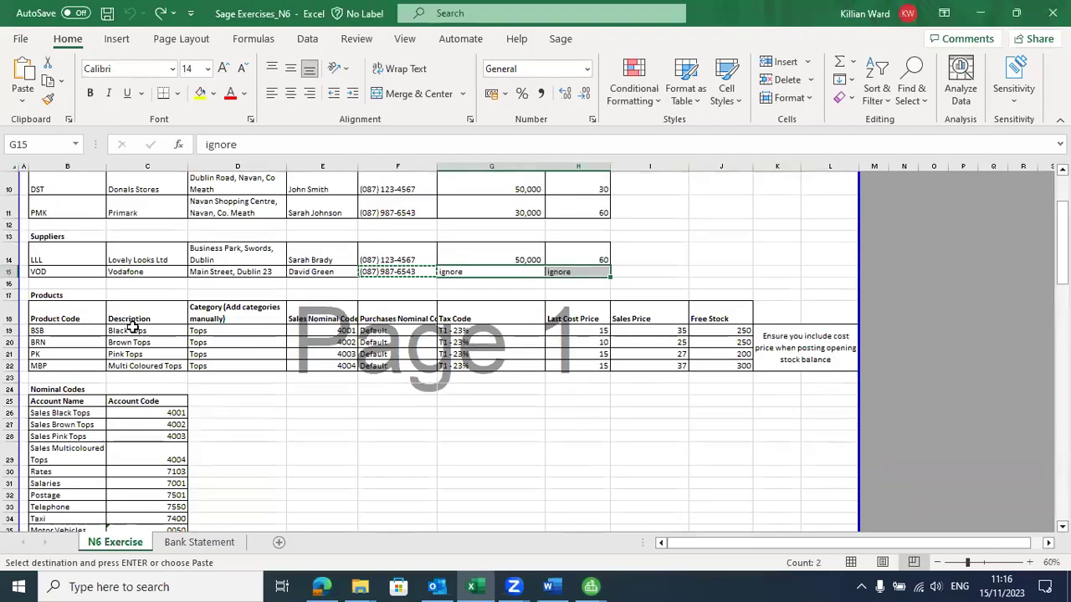
pyautogui.click(132, 330)
pyautogui.hotkey('ctrl', 'c')
pyautogui.hotkey('alt', 'Tab')
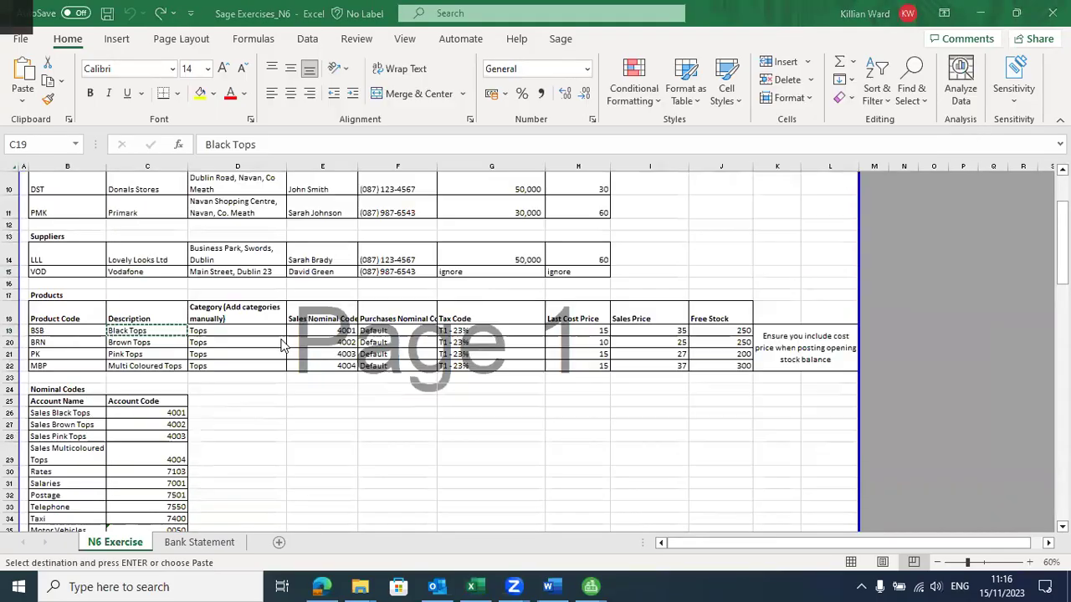
# Step: Give the new product code BSB and description Black Tops
pyautogui.write('SB')
pyautogui.press('Tab')
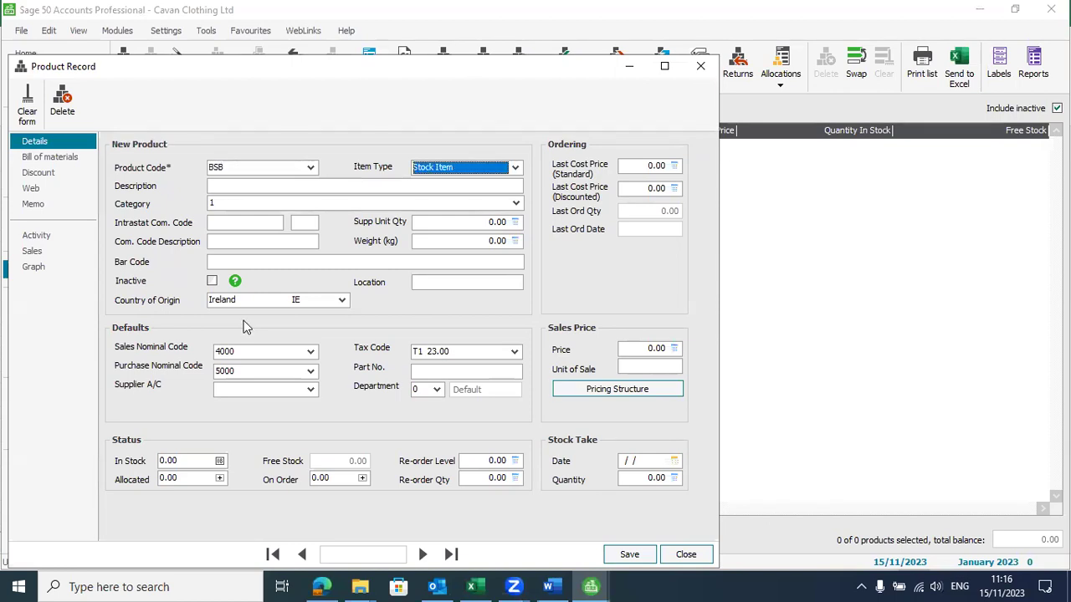
pyautogui.click(233, 188)
pyautogui.write('Black Tops')
# Step: Shade the spreadsheet's category cells D18:D22 gold and look up sales nominal code 4001
pyautogui.hotkey('alt', 'Tab')
pyautogui.hotkey('alt', 'Tab')
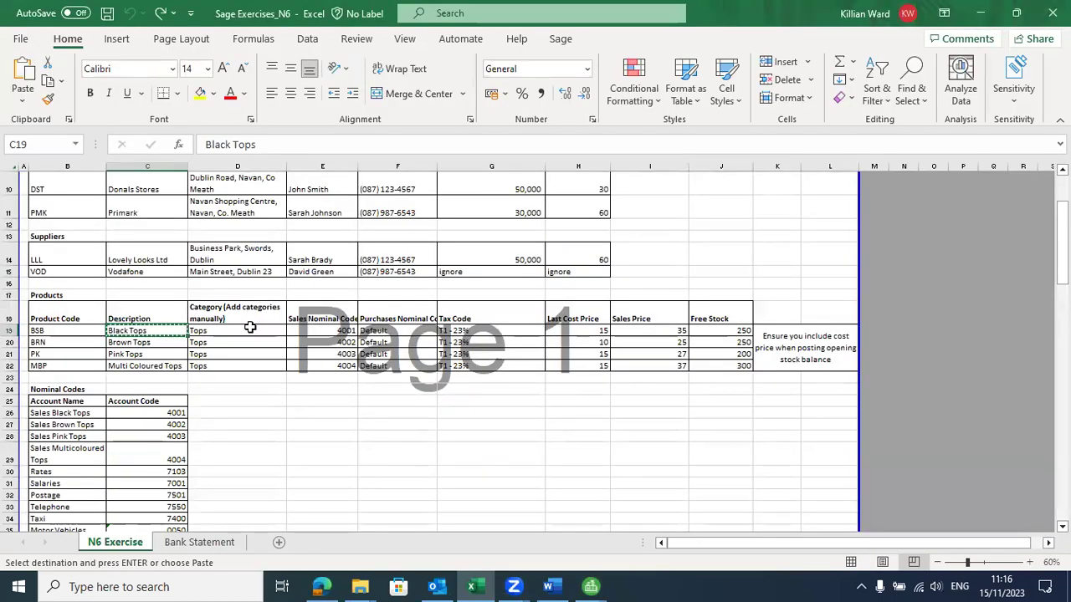
pyautogui.moveTo(260, 310); pyautogui.dragTo(261, 364)
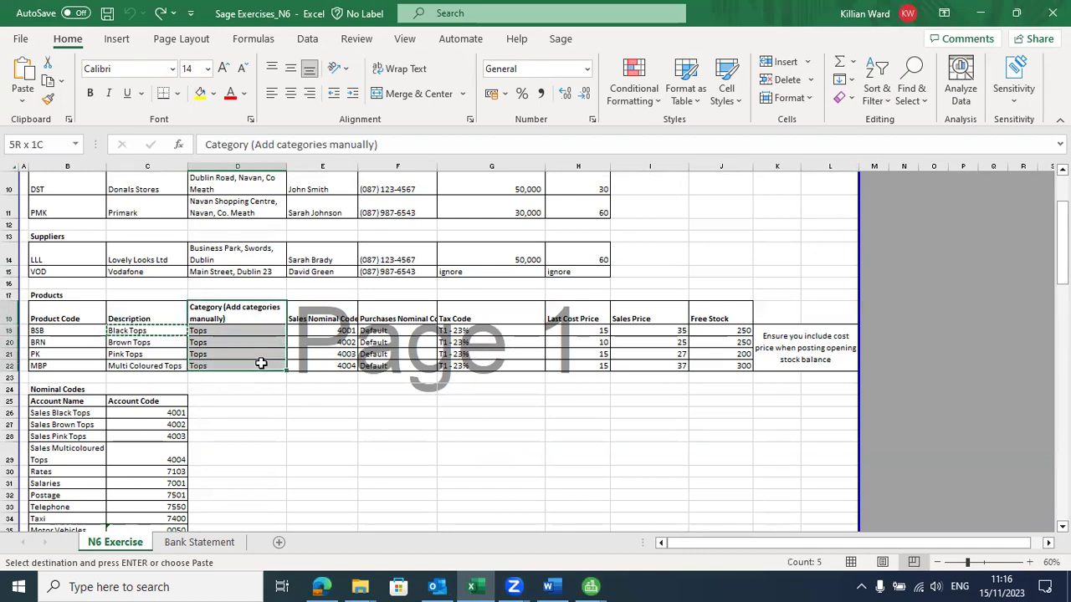
pyautogui.click(214, 93)
pyautogui.click(293, 159)
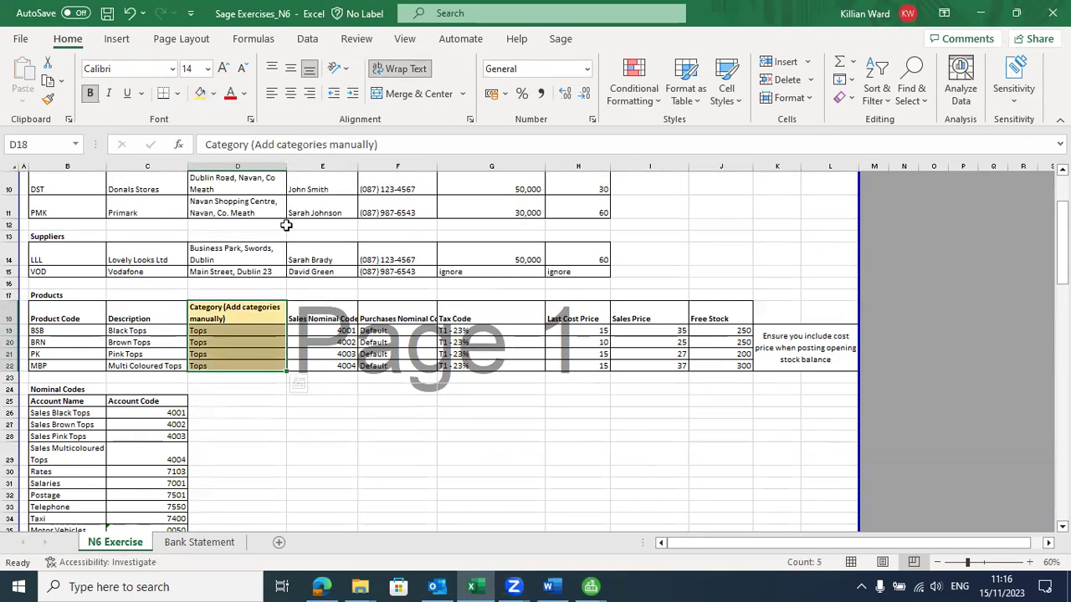
pyautogui.click(246, 331)
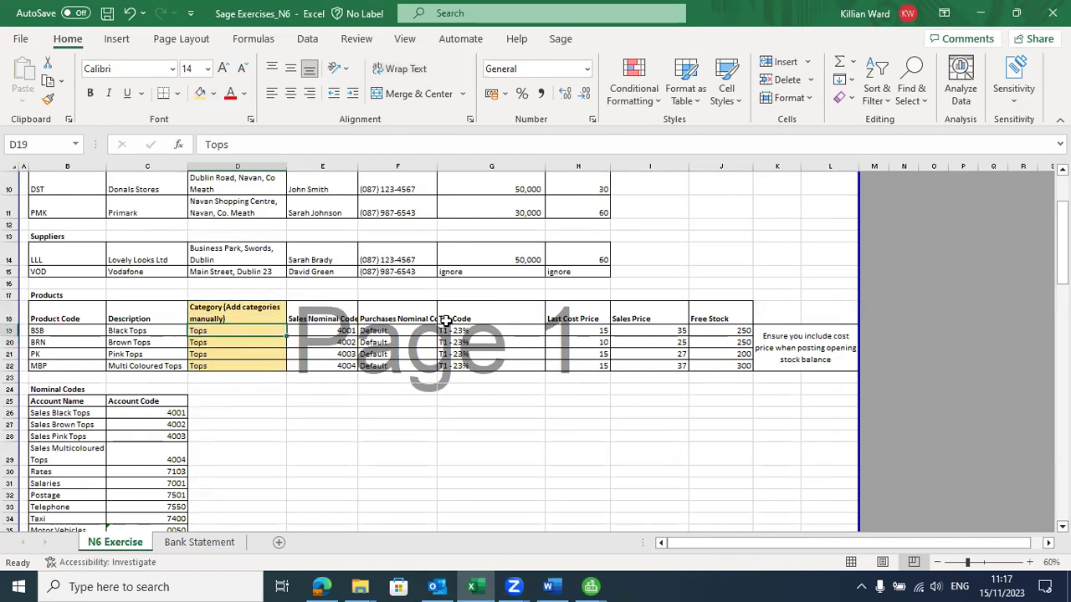
pyautogui.press('Right')
pyautogui.hotkey('alt', 'Tab')
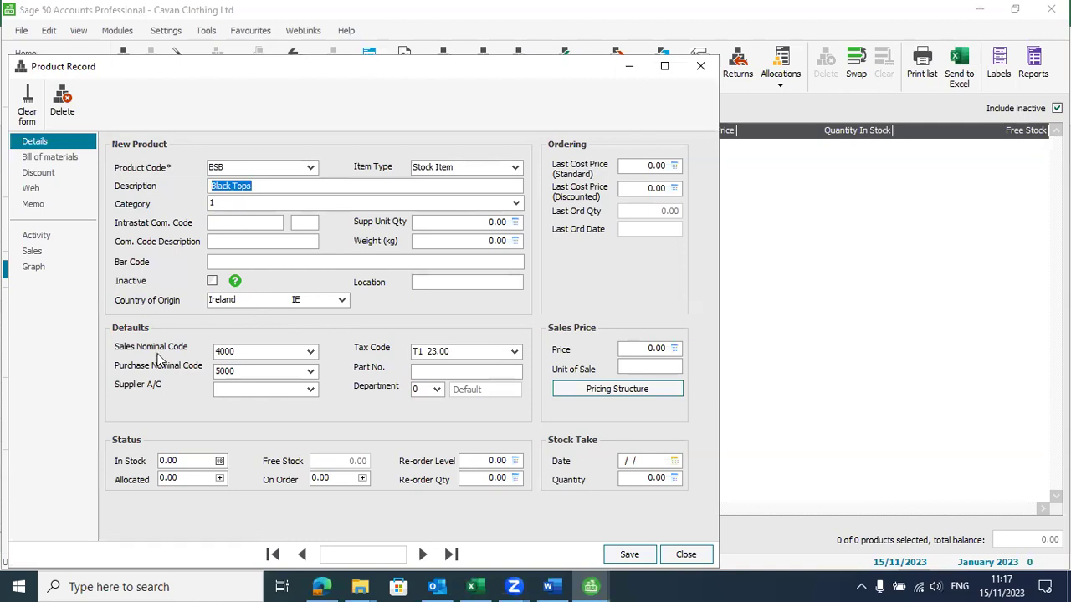
pyautogui.click(310, 351)
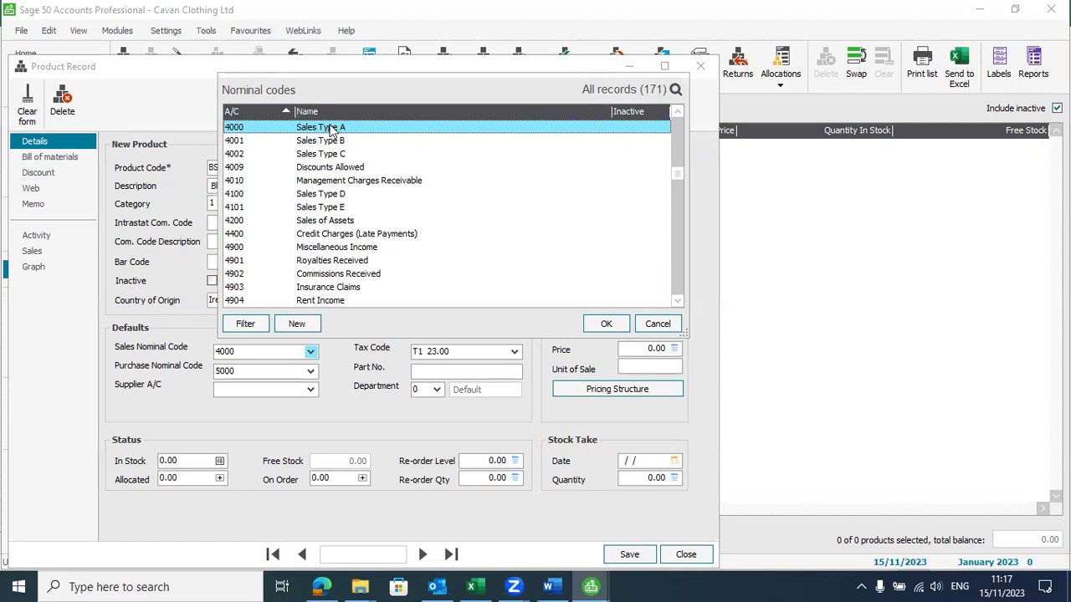
# Step: Assign 4001 Sales Type B as the BSB sales nominal code
pyautogui.click(334, 142)
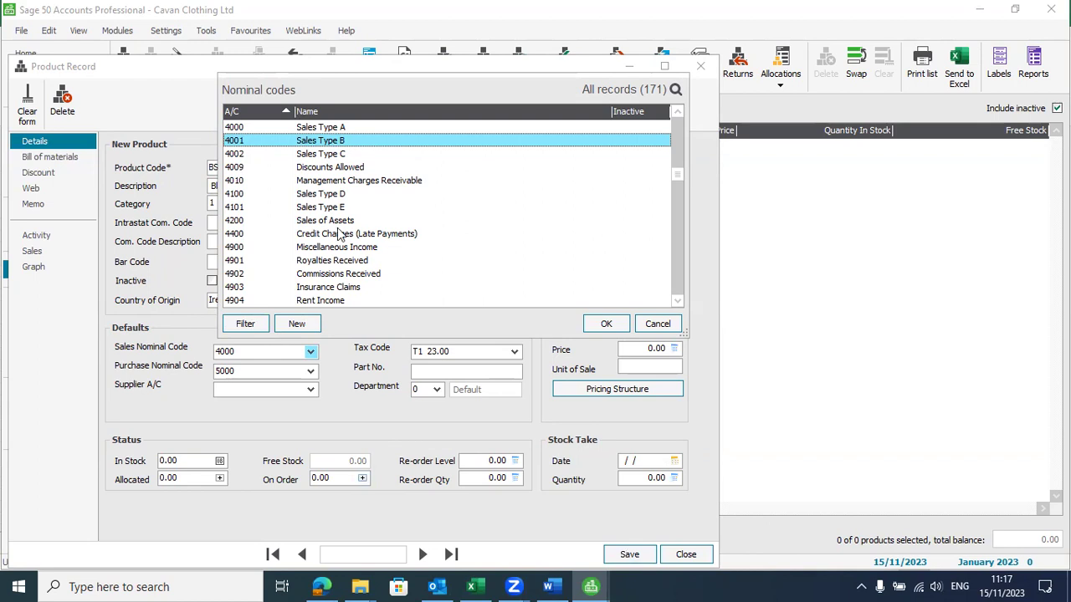
pyautogui.doubleClick(333, 141)
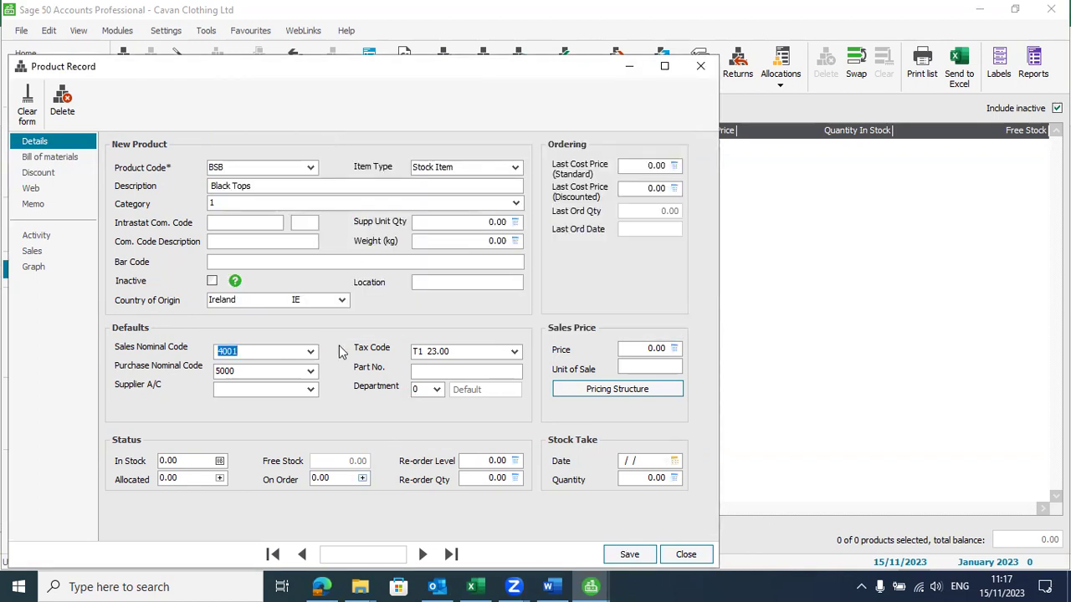
pyautogui.hotkey('alt', 'Tab')
pyautogui.hotkey('alt', 'Tab')
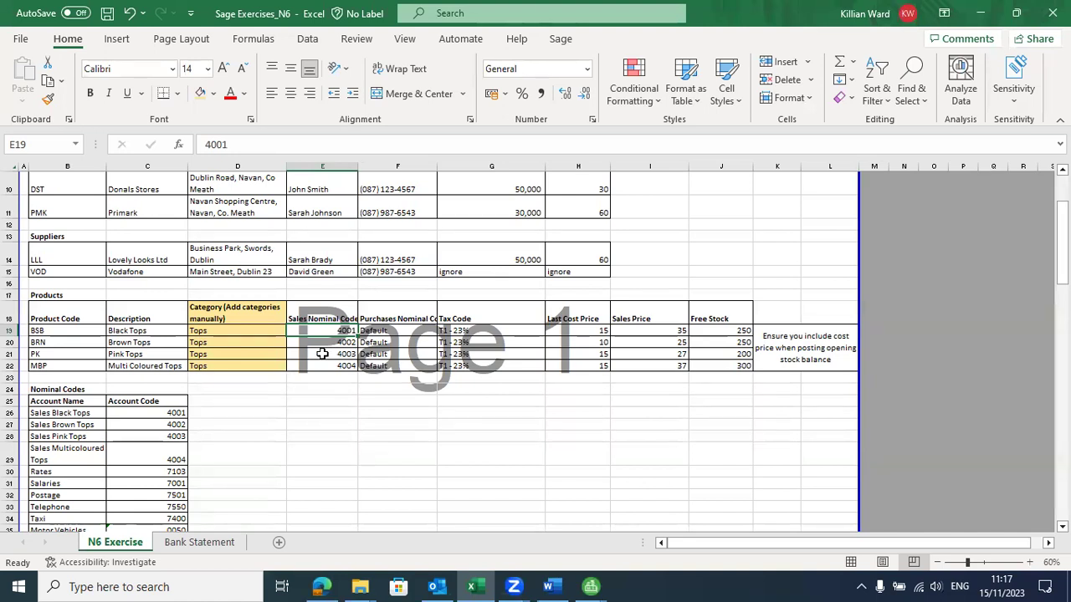
# Step: Check BSB's nominal, tax and cost figures in the spreadsheet and enter the 15.00 last cost price
pyautogui.click(407, 332)
pyautogui.moveTo(425, 309); pyautogui.dragTo(427, 331)
pyautogui.moveTo(485, 316); pyautogui.dragTo(532, 333)
pyautogui.moveTo(603, 316); pyautogui.dragTo(578, 337)
pyautogui.hotkey('alt', 'Tab')
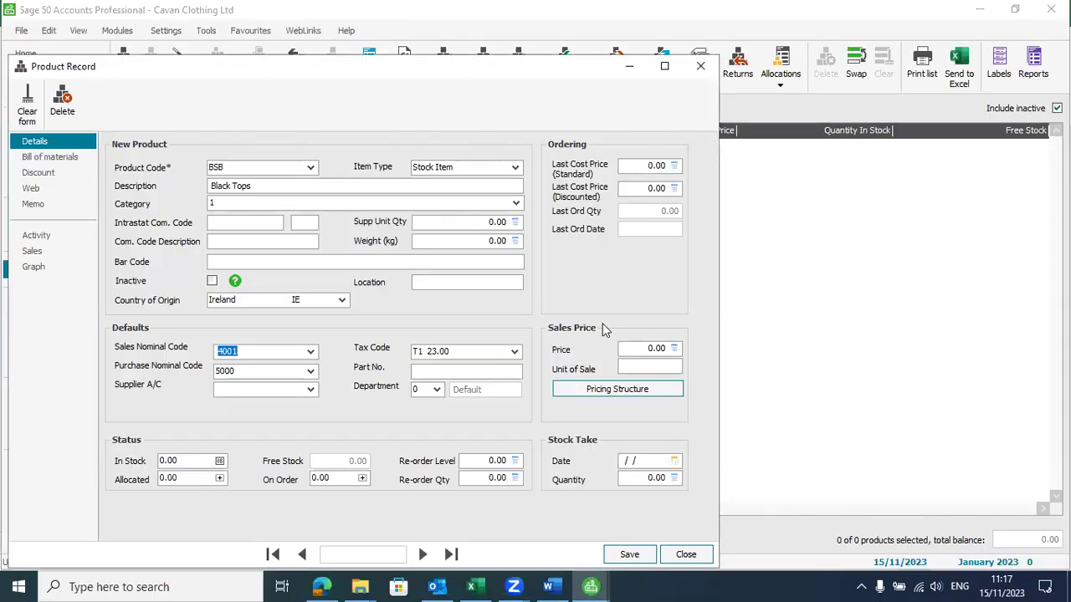
pyautogui.hotkey('alt', 'Tab')
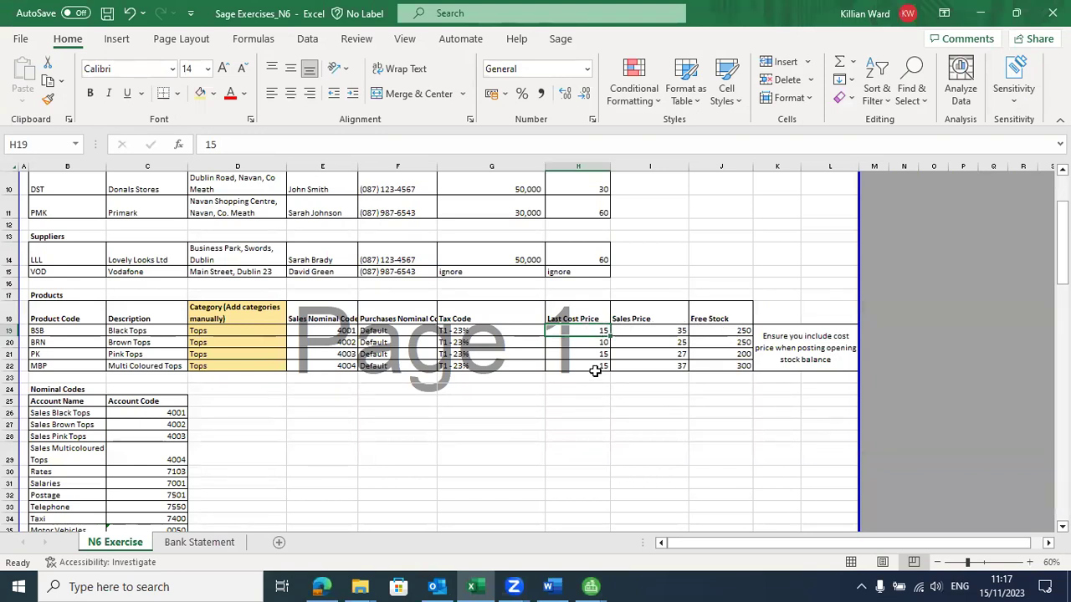
pyautogui.hotkey('alt', 'Tab')
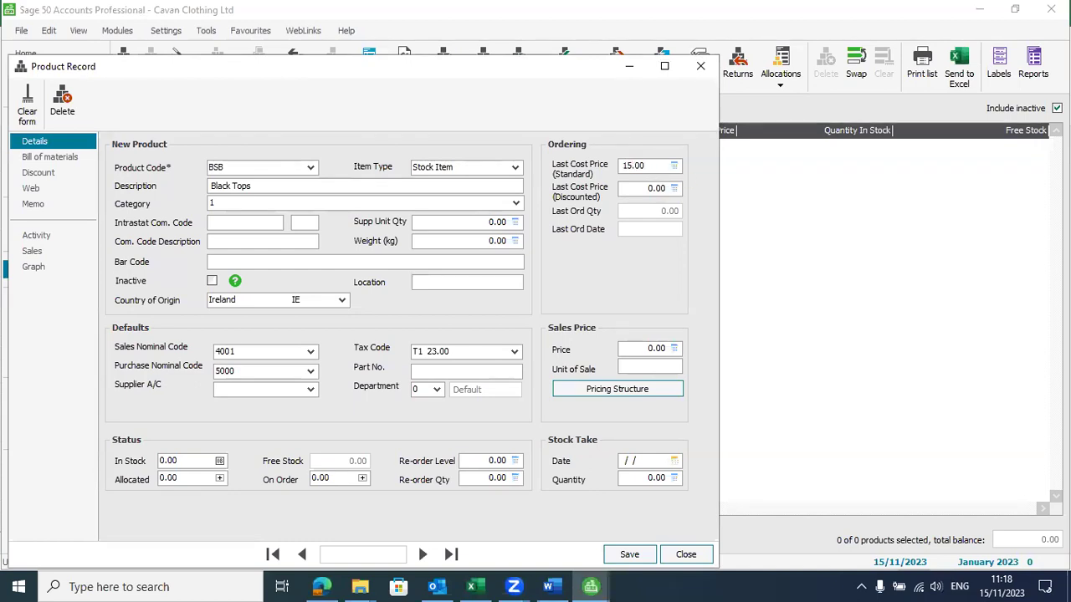
pyautogui.click(641, 348)
# Step: Enter the 35.00 sales price and bring up the save prompt for opening stock
pyautogui.hotkey('alt', 'Tab')
pyautogui.press('Tab')
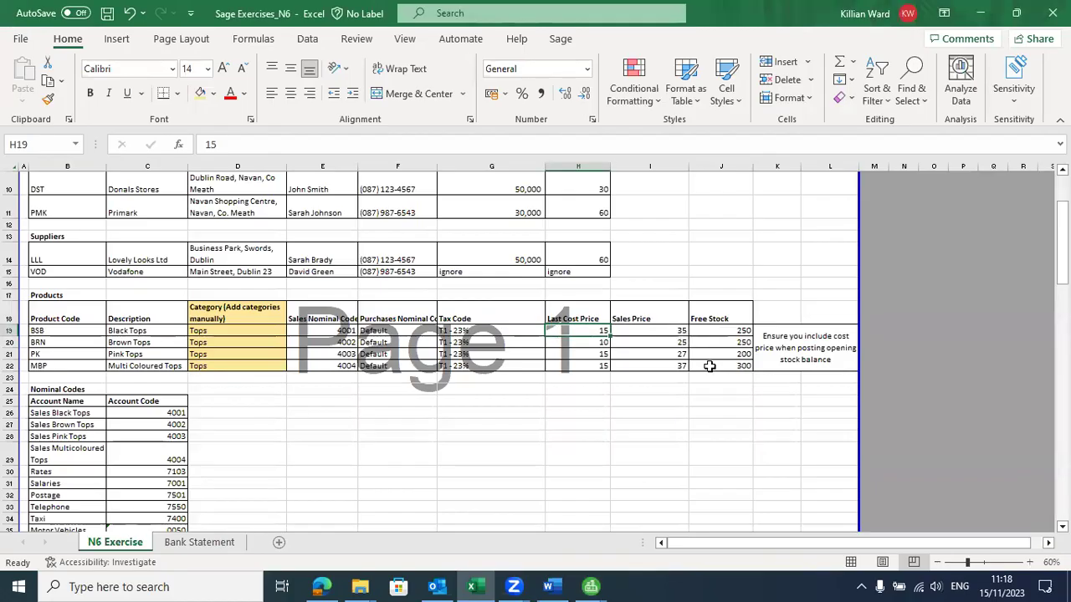
pyautogui.hotkey('alt', 'Tab')
pyautogui.write('35')
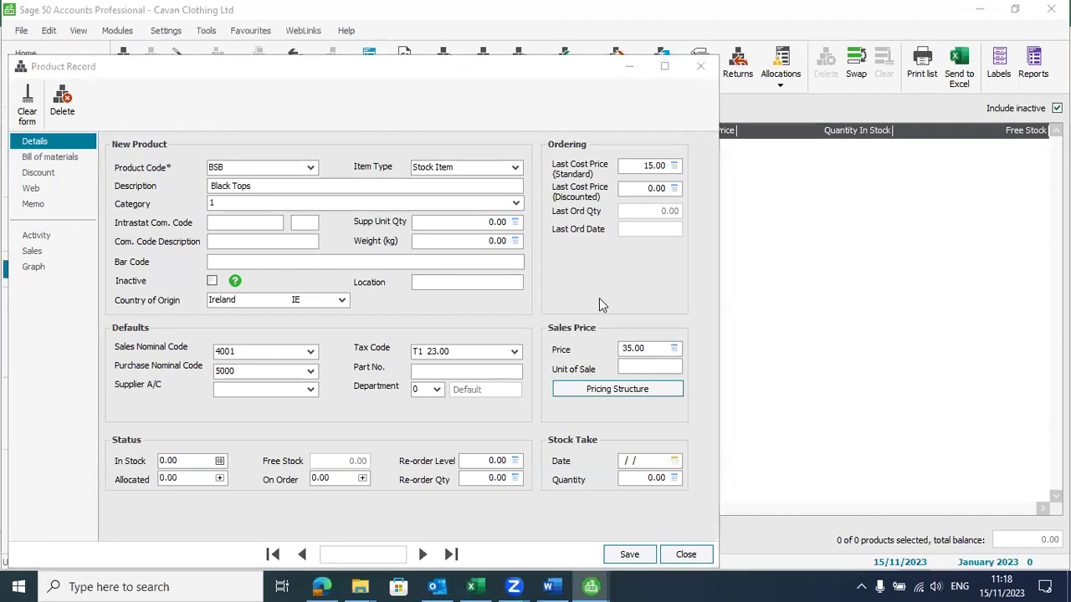
pyautogui.hotkey('alt', 'Tab')
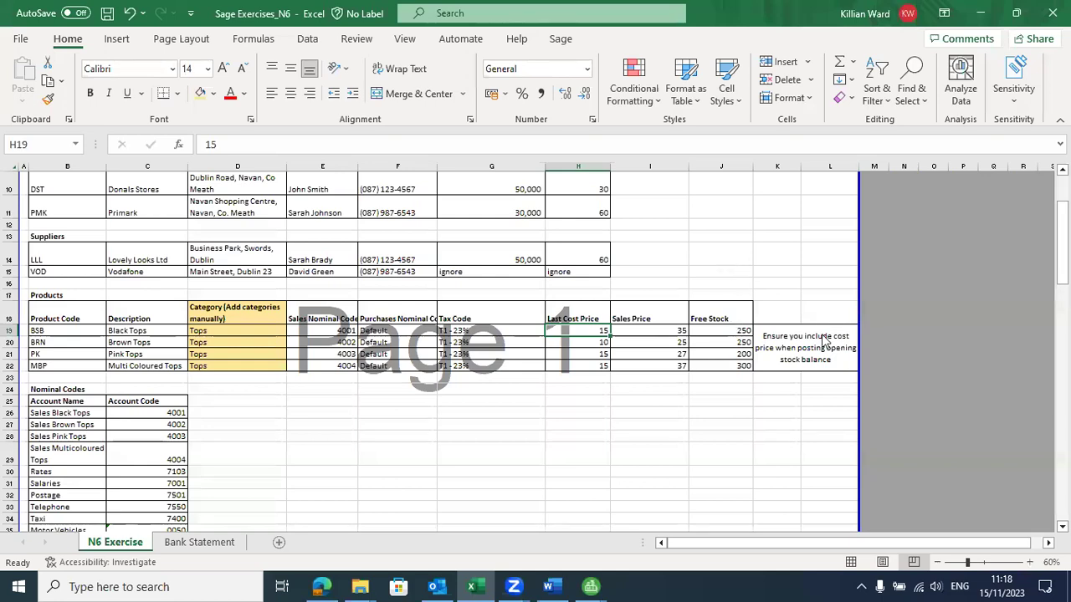
pyautogui.hotkey('alt', 'Tab')
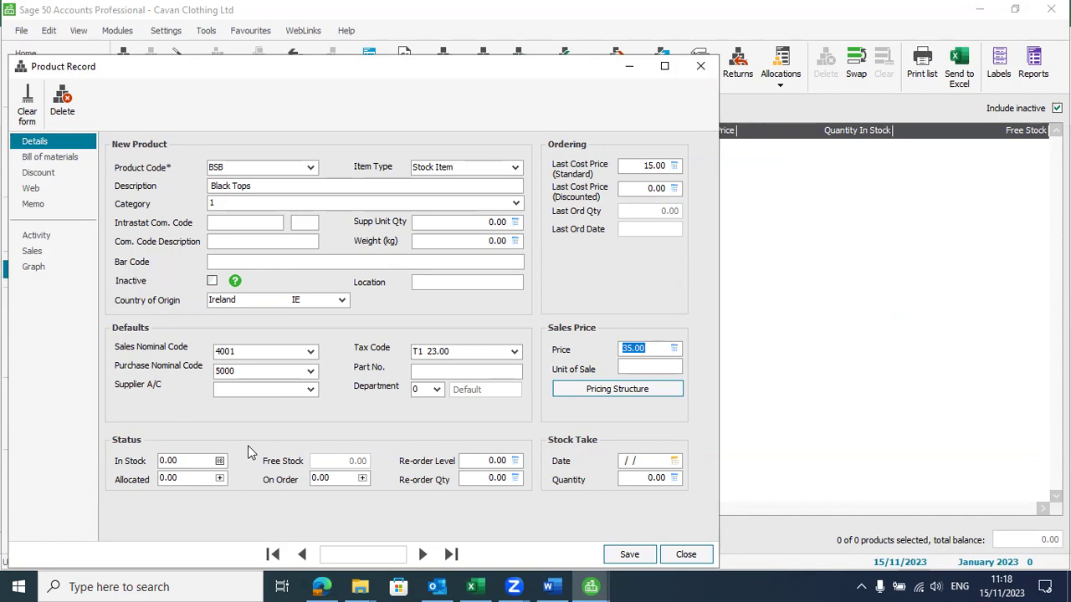
pyautogui.press('Escape')
# Step: Save BSB, record 250 units of opening stock, then save and close the Black Tops record
pyautogui.click(303, 355)
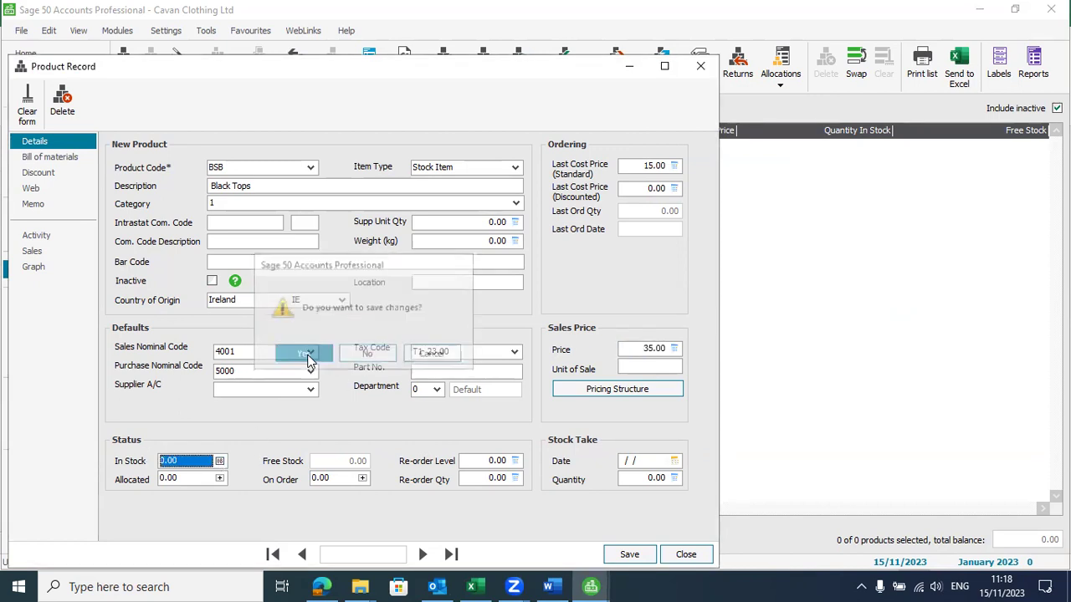
pyautogui.write('25')
pyautogui.click(543, 335)
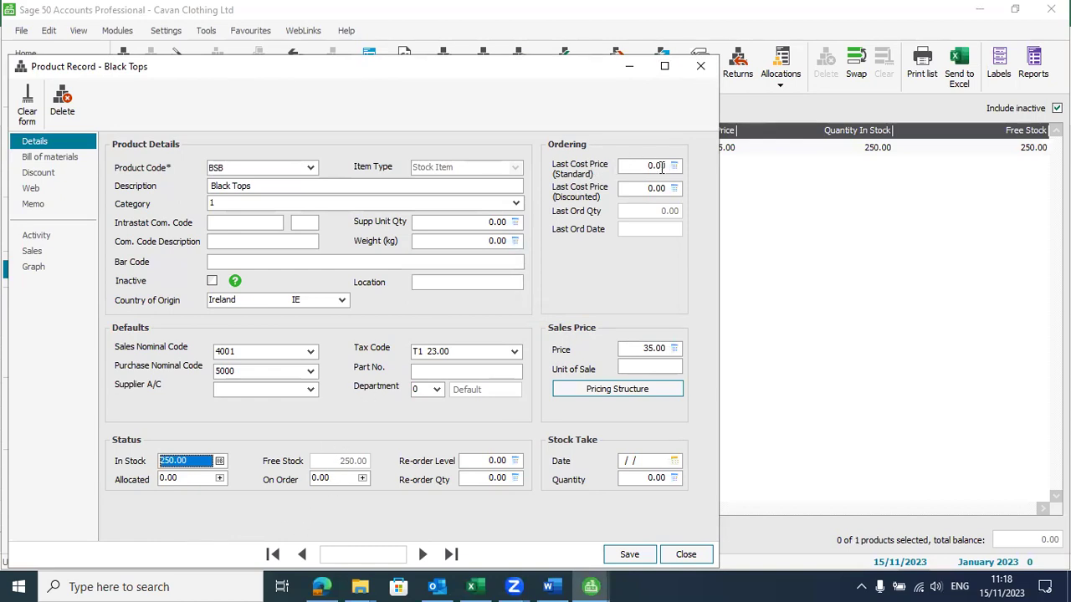
pyautogui.click(219, 462)
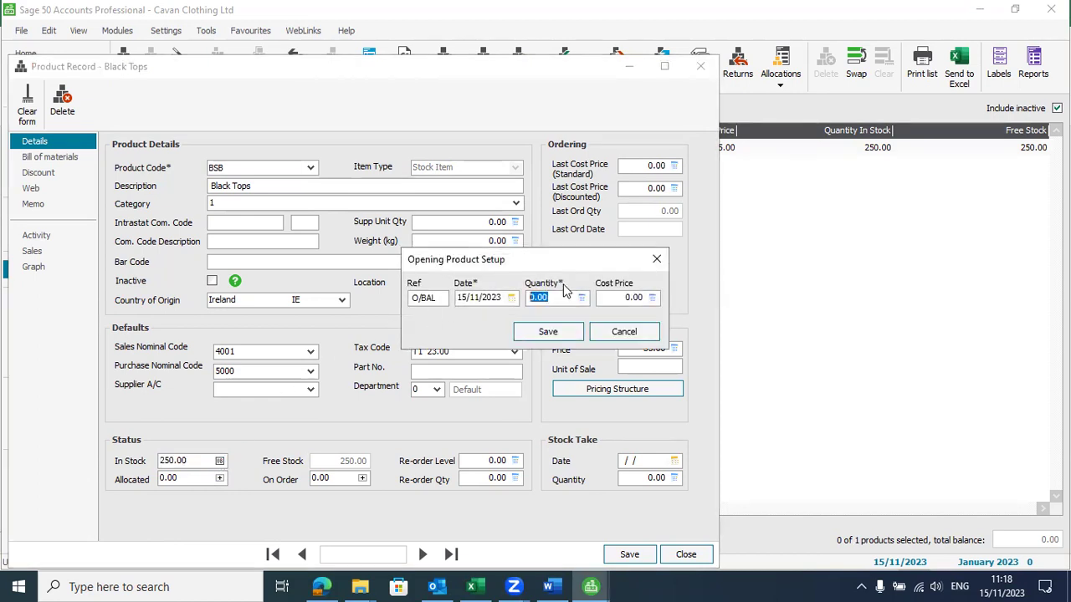
pyautogui.click(622, 297)
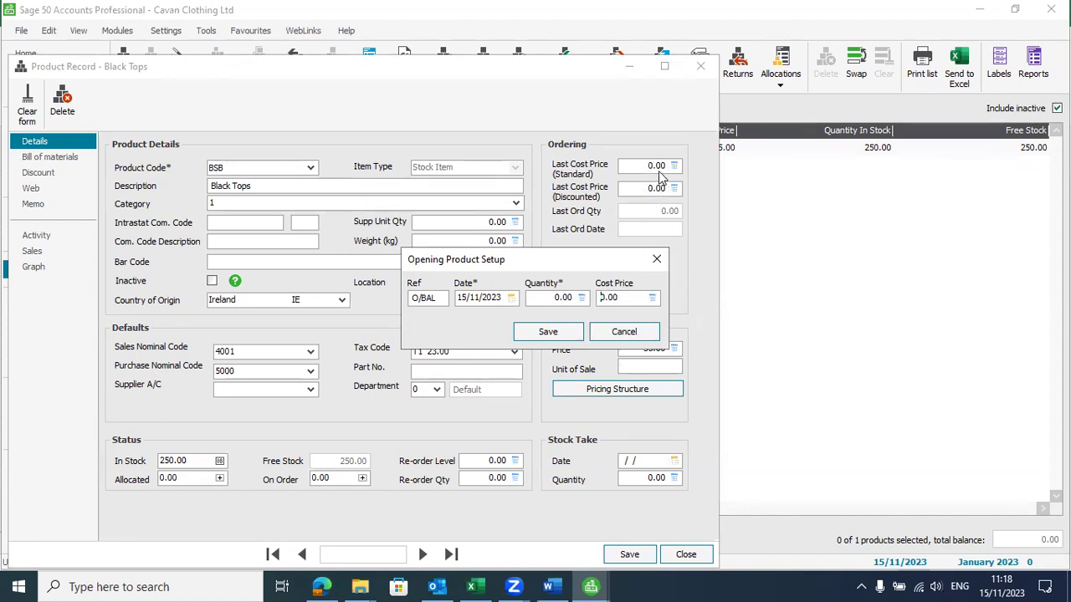
pyautogui.click(658, 261)
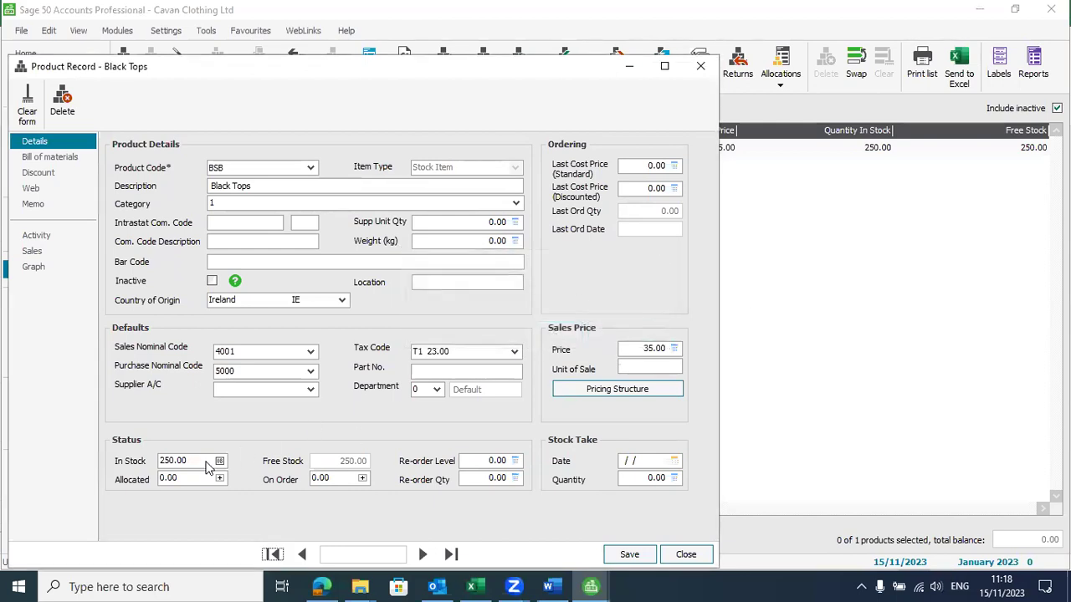
pyautogui.click(628, 557)
pyautogui.click(688, 556)
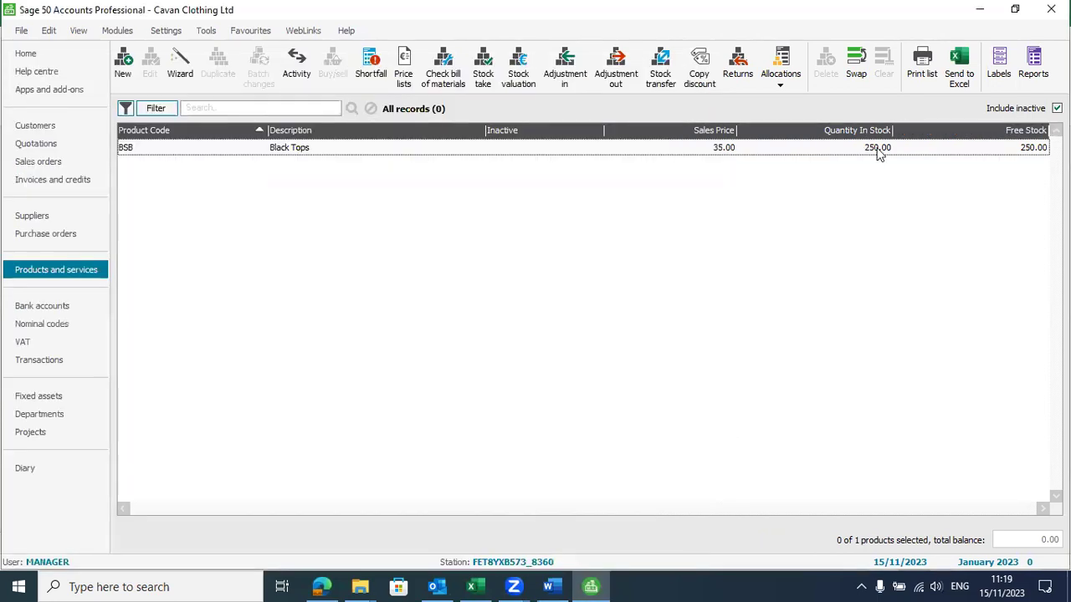
# Step: Reopen Black Tops, save its 15.00 last cost price, and start another new product
pyautogui.doubleClick(411, 152)
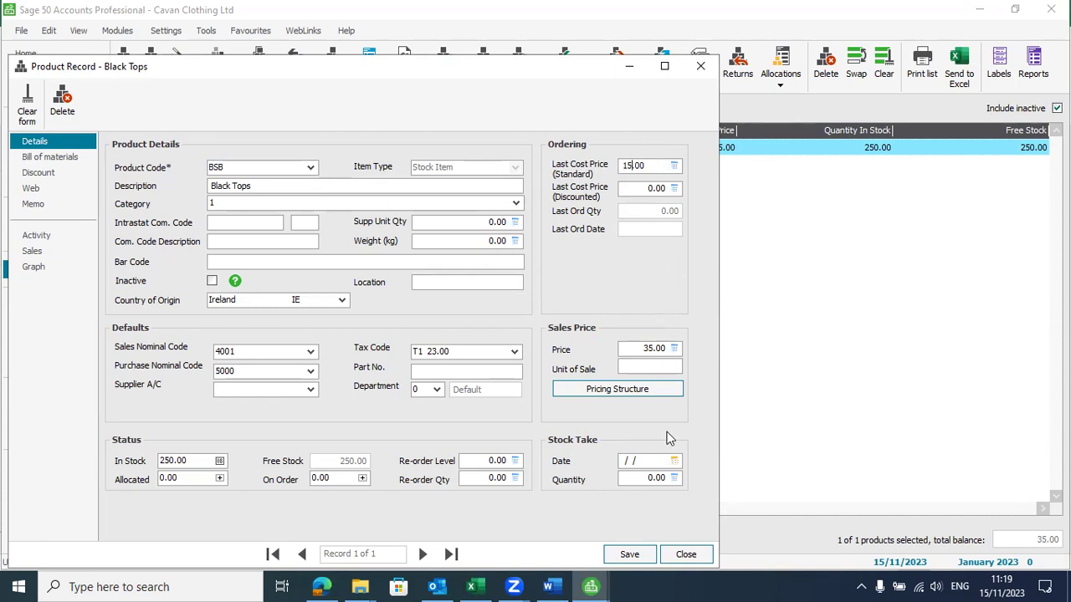
pyautogui.click(638, 558)
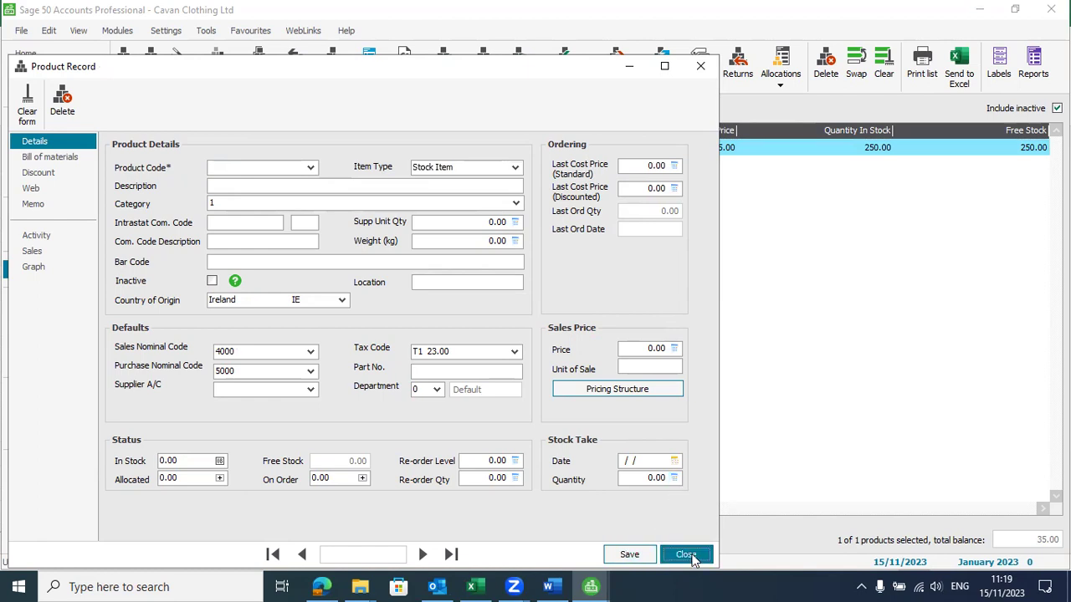
pyautogui.click(686, 555)
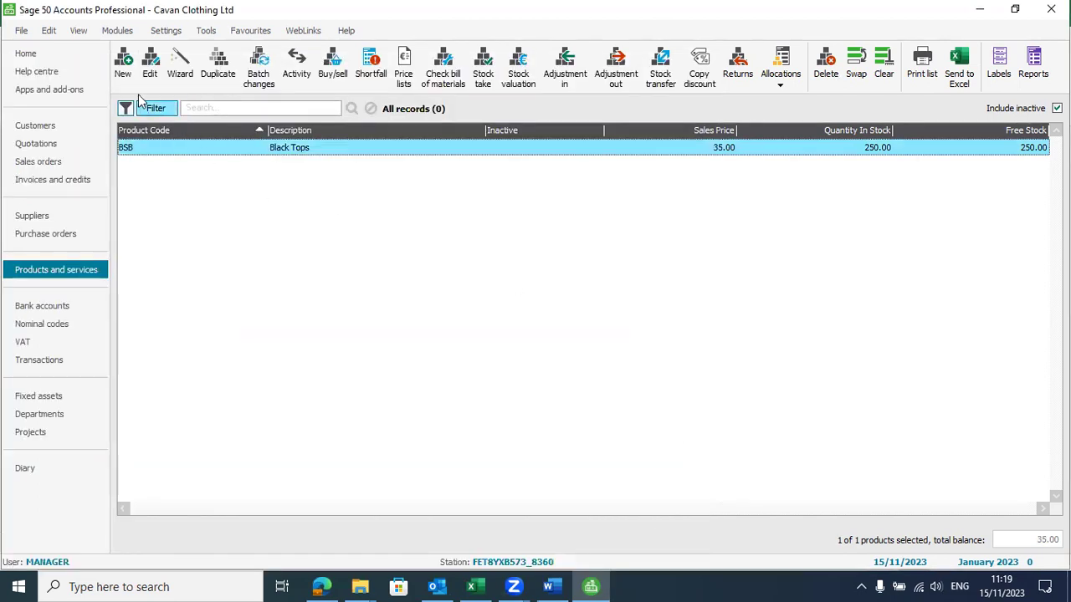
pyautogui.click(123, 65)
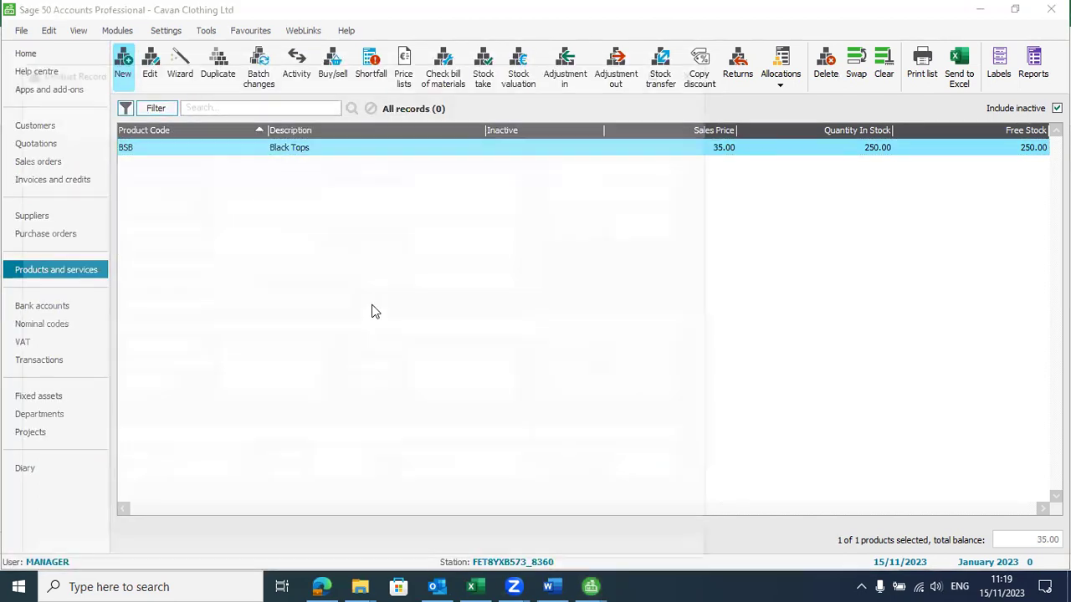
pyautogui.hotkey('alt', 'Tab')
pyautogui.press('Tab')
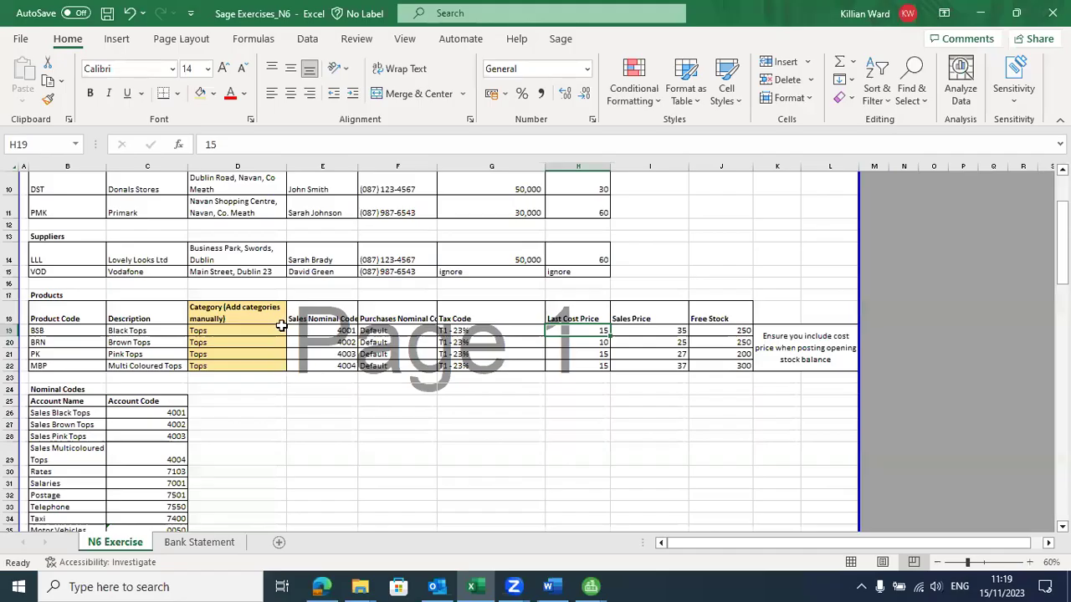
# Step: Create product code BRN with the description Brown Tops as a Stock Item
pyautogui.click(156, 342)
pyautogui.hotkey('ctrl', 'c')
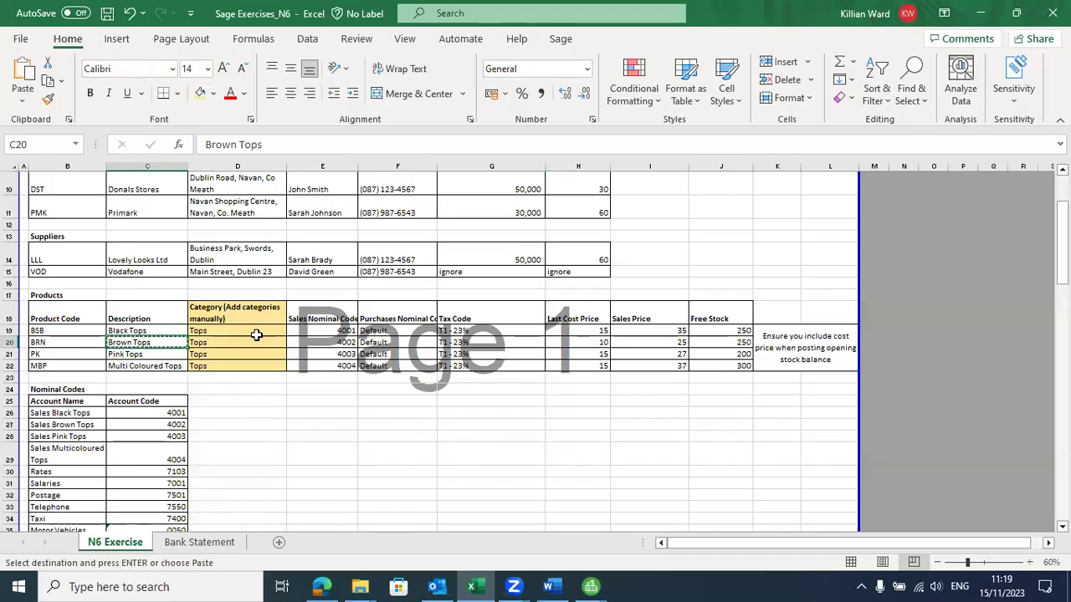
pyautogui.hotkey('alt', 'Tab')
pyautogui.write('BRN')
pyautogui.press('Tab')
pyautogui.press('Tab')
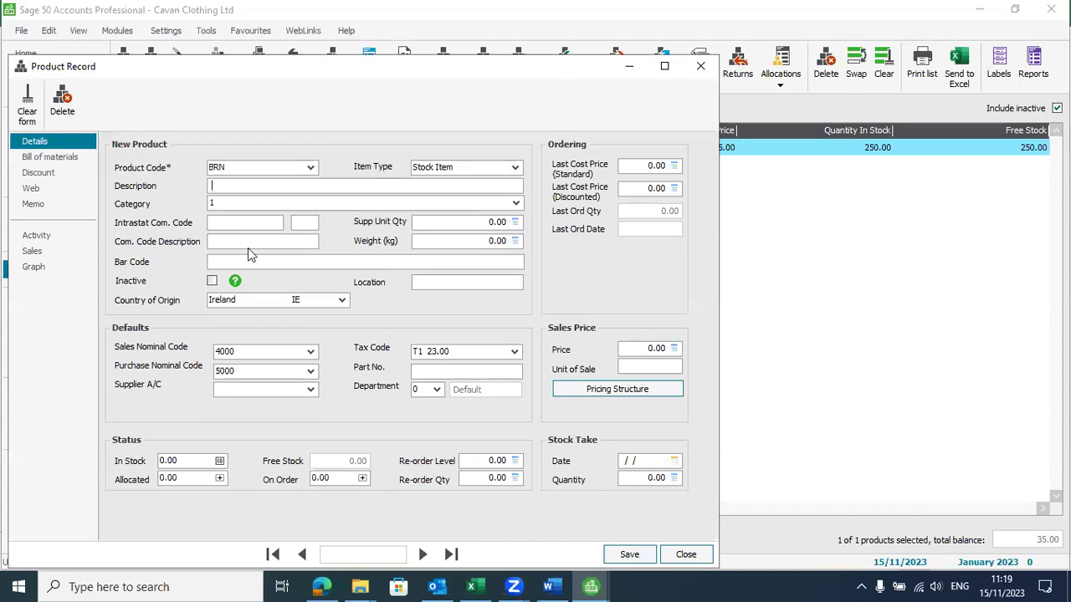
pyautogui.hotkey('ctrl', 'v')
pyautogui.click(514, 168)
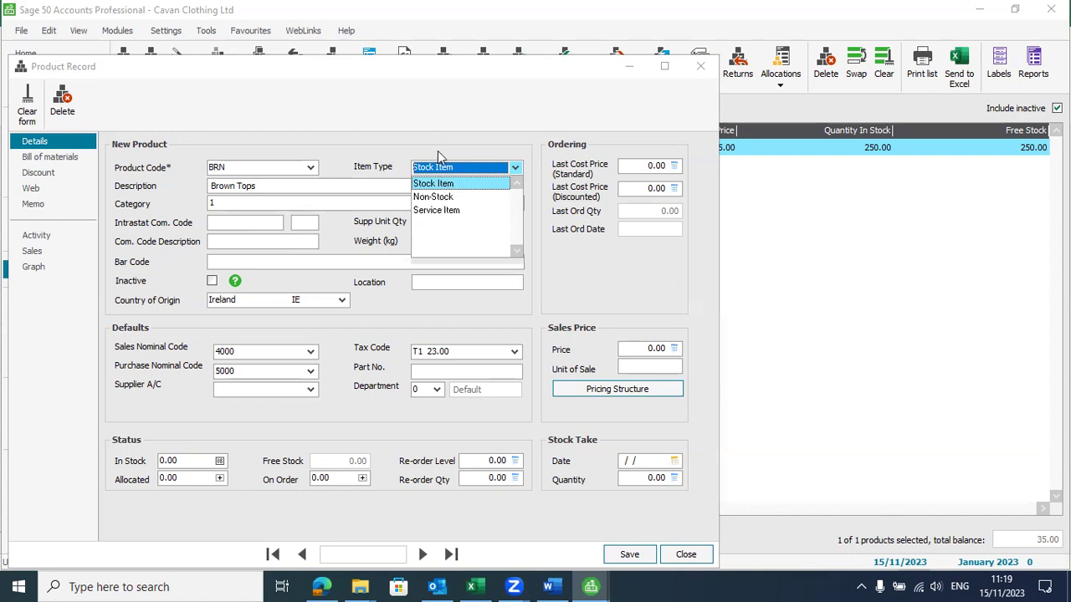
pyautogui.click(435, 124)
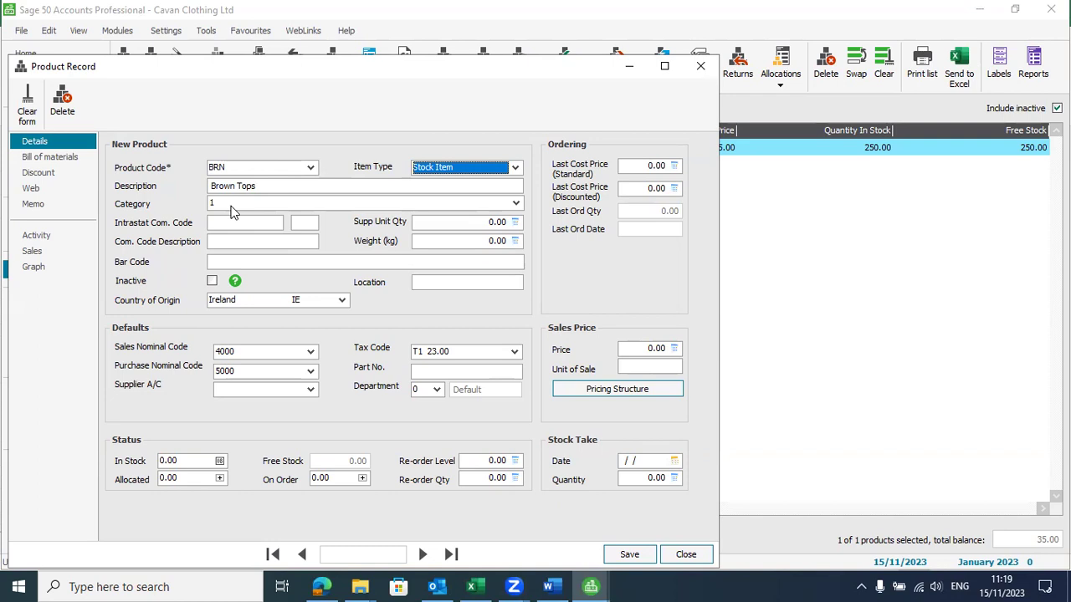
# Step: Set the Brown Tops sales nominal code to 4002
pyautogui.hotkey('alt', 'Tab')
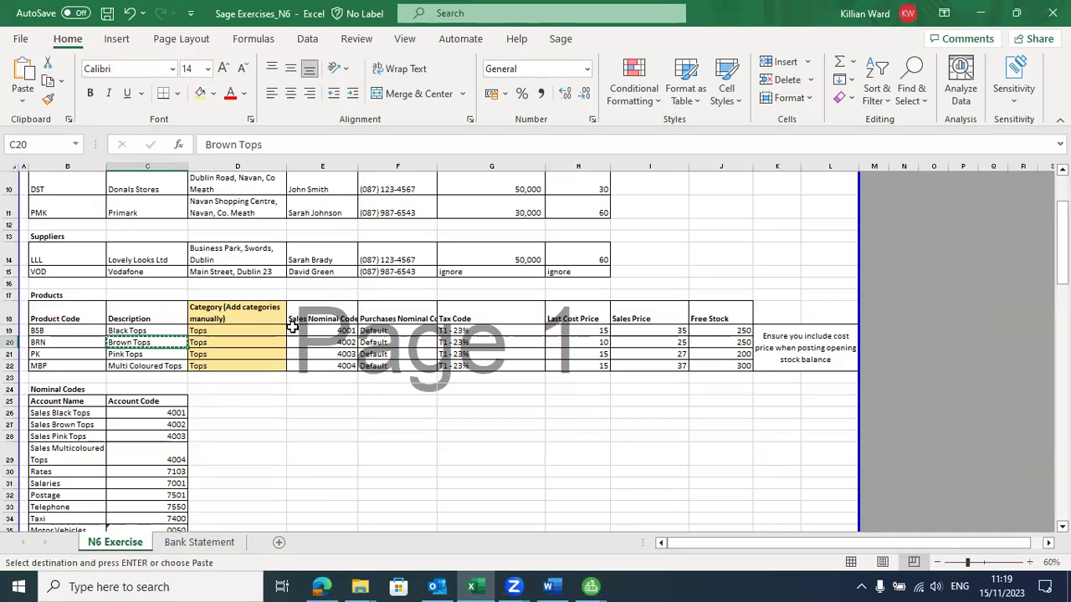
pyautogui.hotkey('alt', 'Tab')
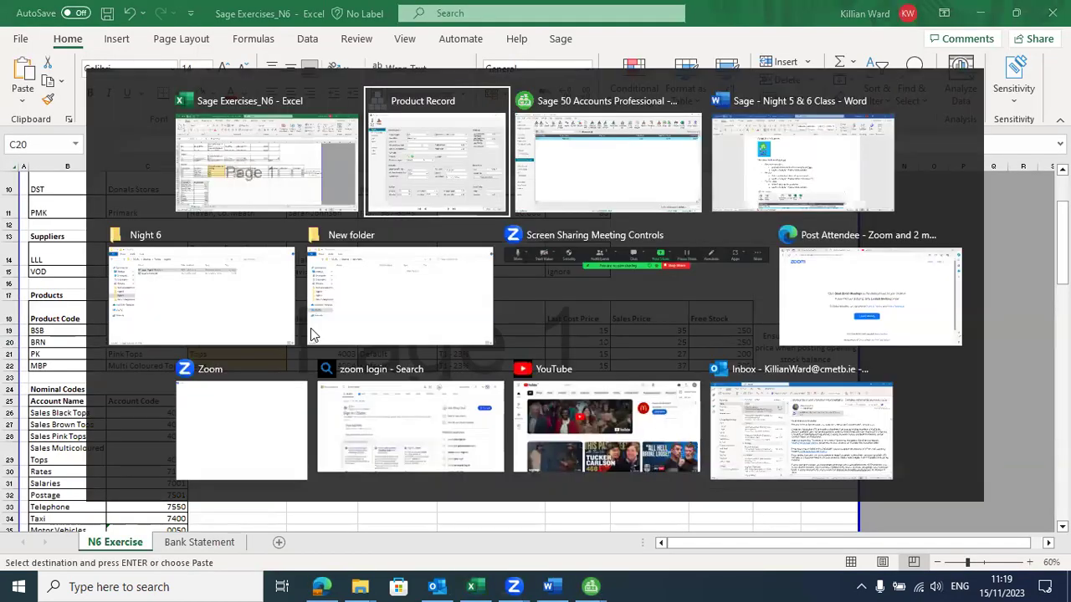
pyautogui.click(310, 352)
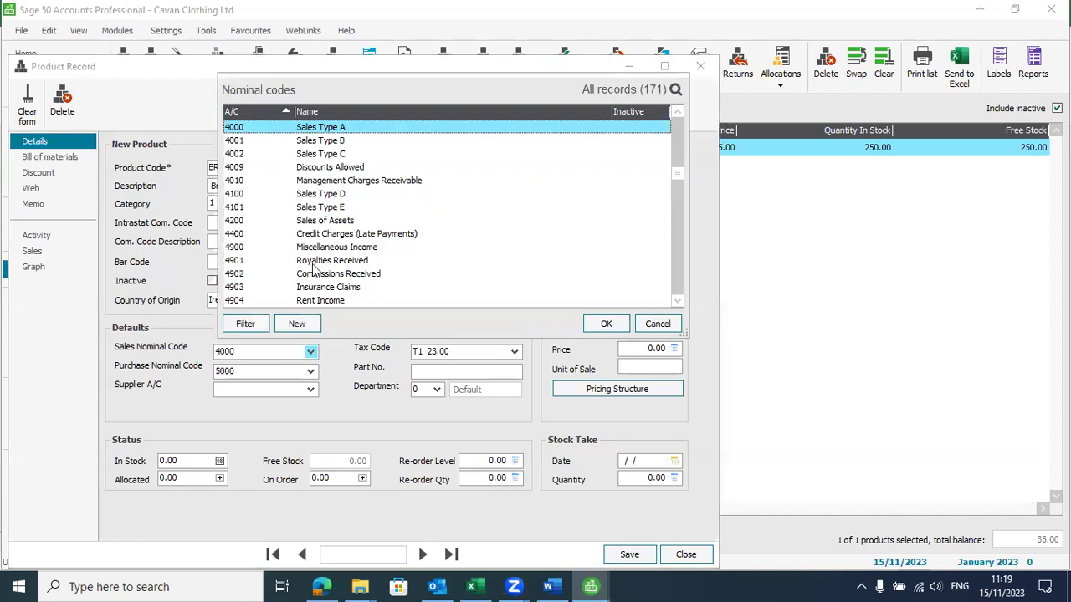
pyautogui.click(325, 157)
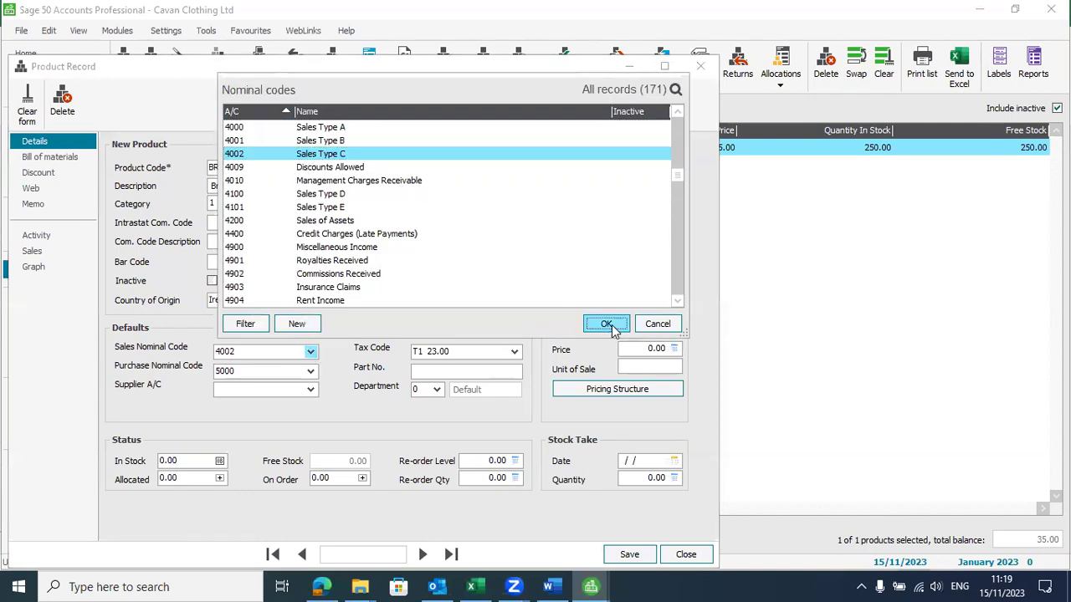
pyautogui.click(609, 324)
# Step: Enter a last cost price of 10.00 and a sales price of 25.00
pyautogui.hotkey('alt', 'Tab')
pyautogui.hotkey('alt', 'Tab')
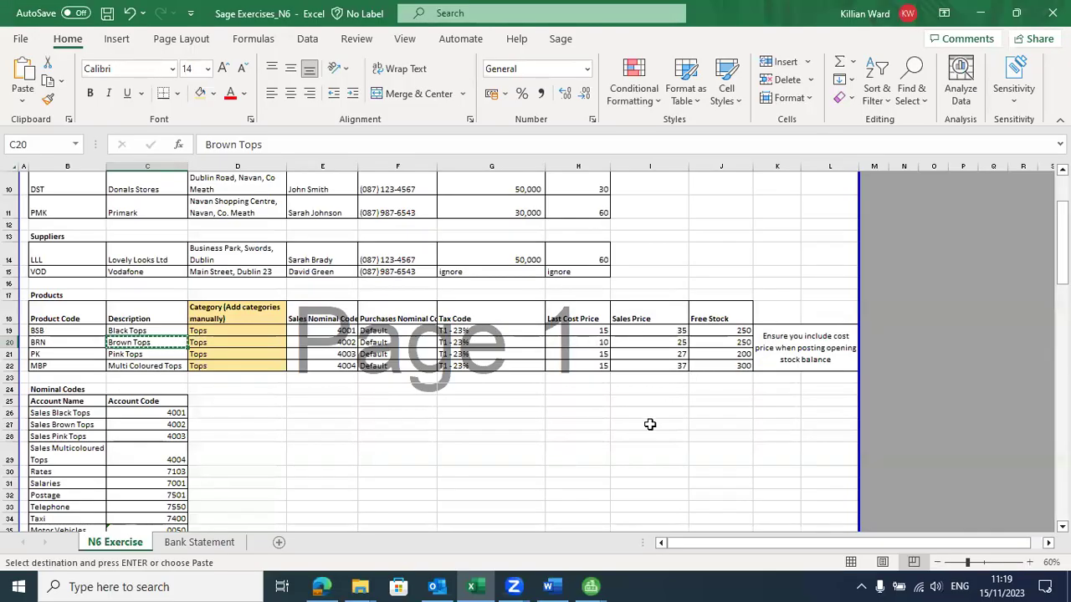
pyautogui.hotkey('alt', 'Tab')
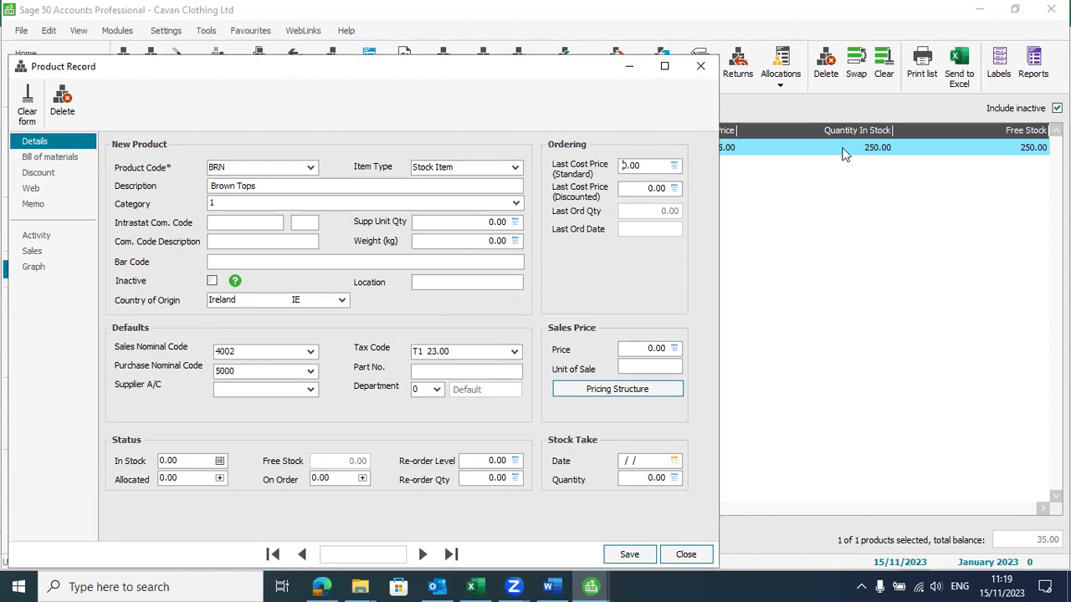
pyautogui.click(627, 166)
pyautogui.click(638, 346)
pyautogui.write('25')
pyautogui.hotkey('alt', 'Tab')
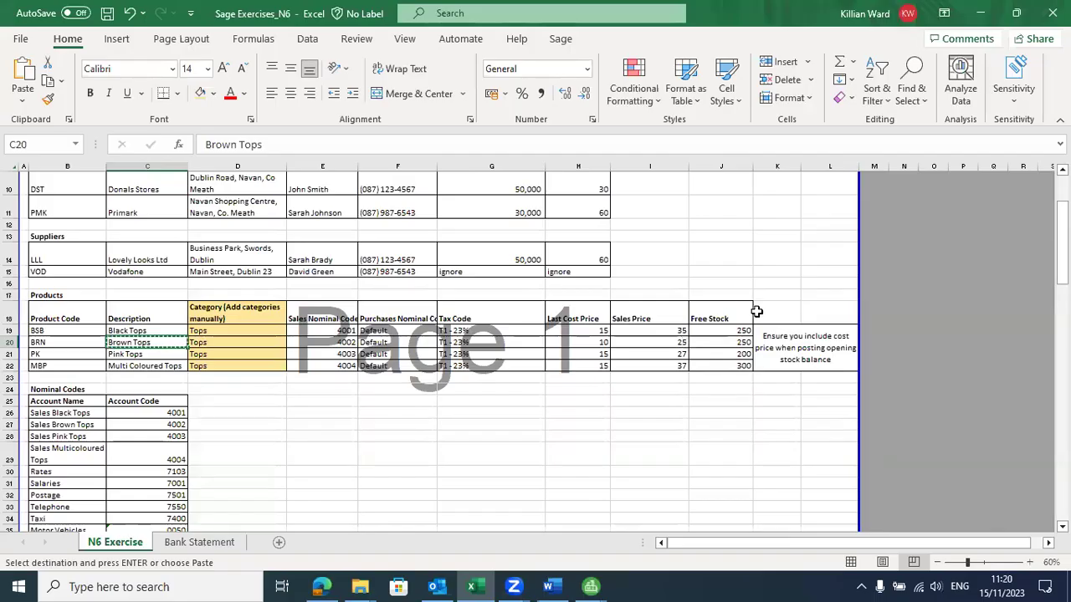
pyautogui.hotkey('alt', 'Tab')
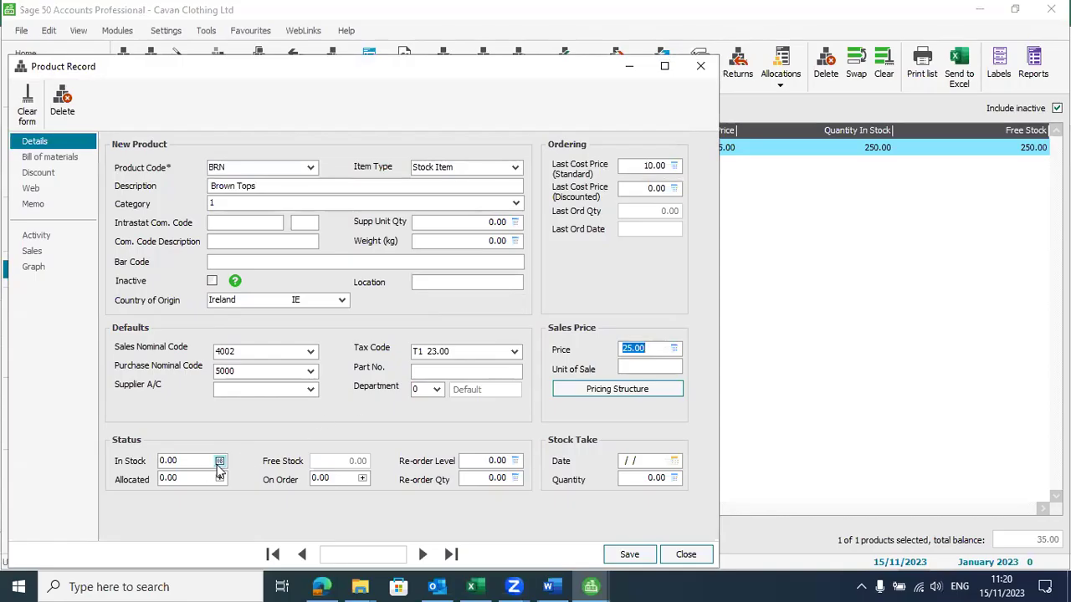
# Step: Save the record and record an opening stock of 250 at 10.00 cost
pyautogui.press('Escape')
pyautogui.click(317, 358)
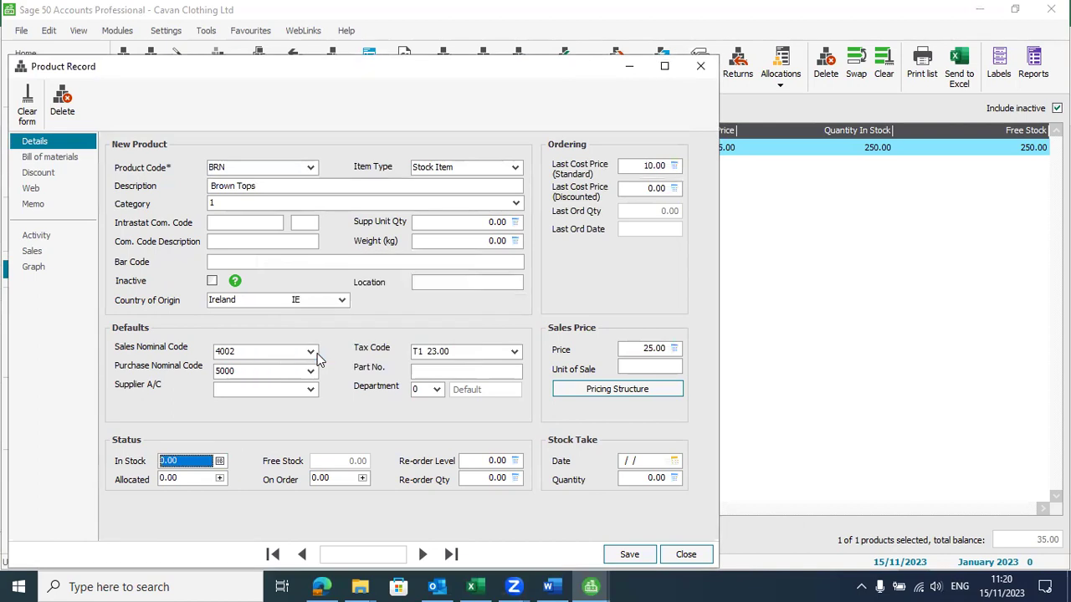
pyautogui.write('250')
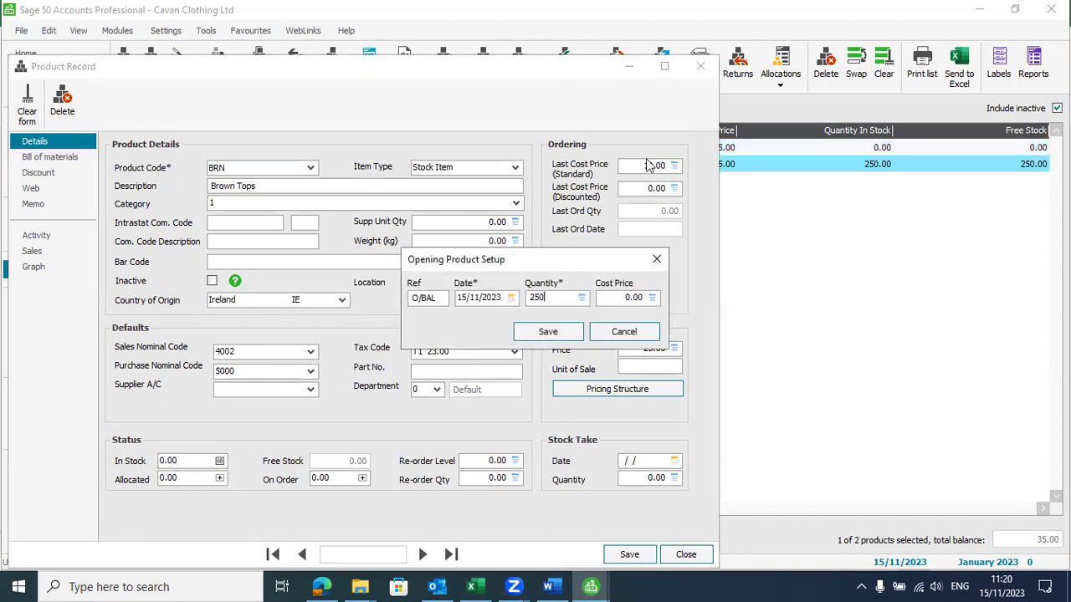
pyautogui.press('Tab')
pyautogui.write('10.00')
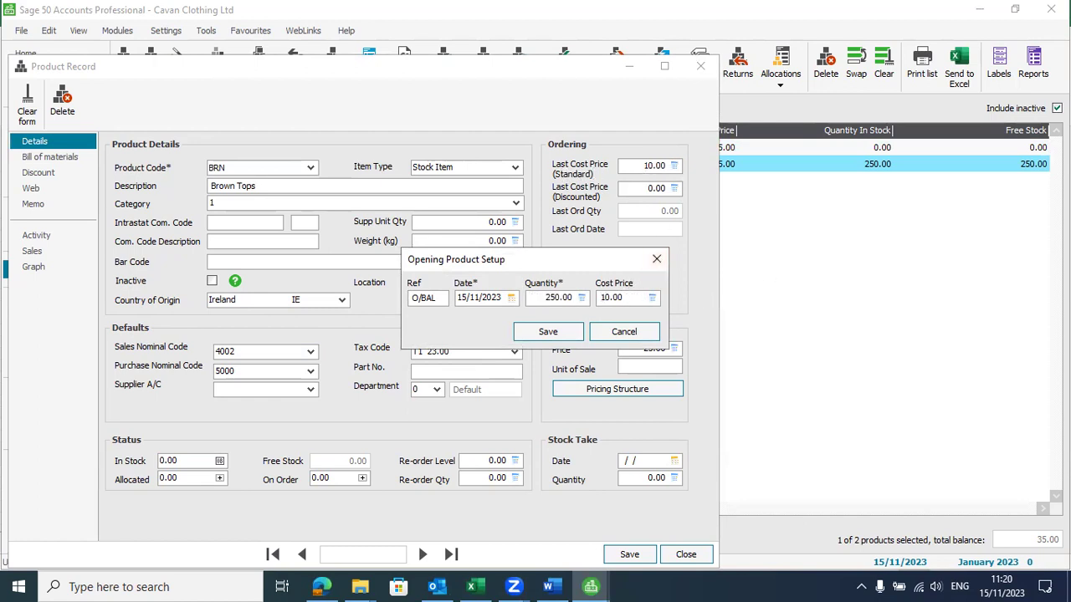
pyautogui.click(548, 332)
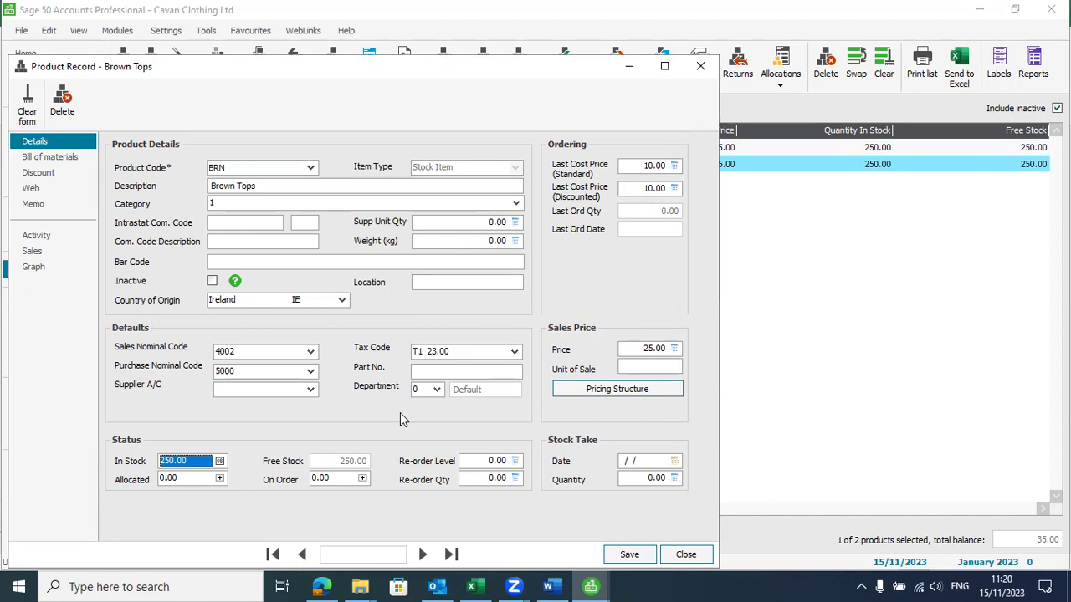
# Step: Copy the Pink Tops description from the Excel exercise sheet
pyautogui.hotkey('alt', 'Tab')
pyautogui.press('Down')
pyautogui.hotkey('ctrl', 'c')
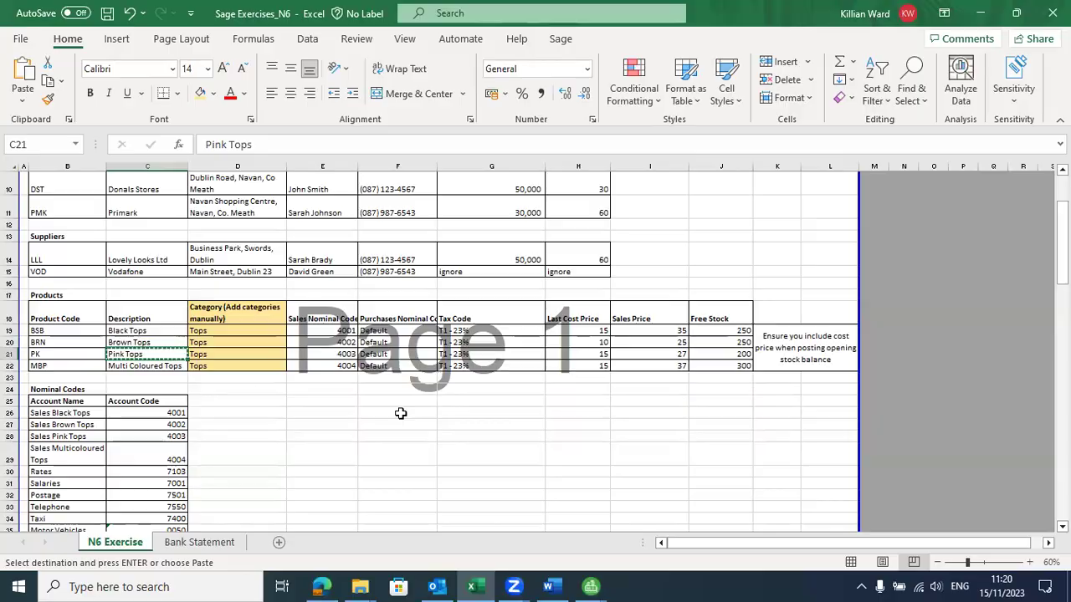
pyautogui.hotkey('alt', 'Tab')
# Step: Save Brown Tops and start a new product PK described as Pink Tops
pyautogui.click(636, 555)
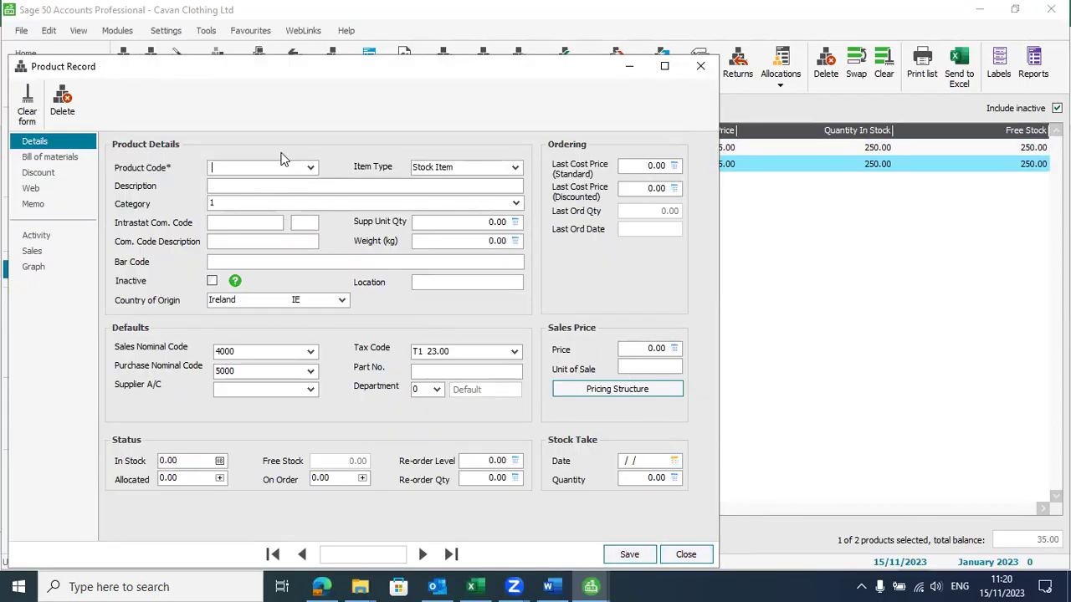
pyautogui.hotkey('alt', 'Tab')
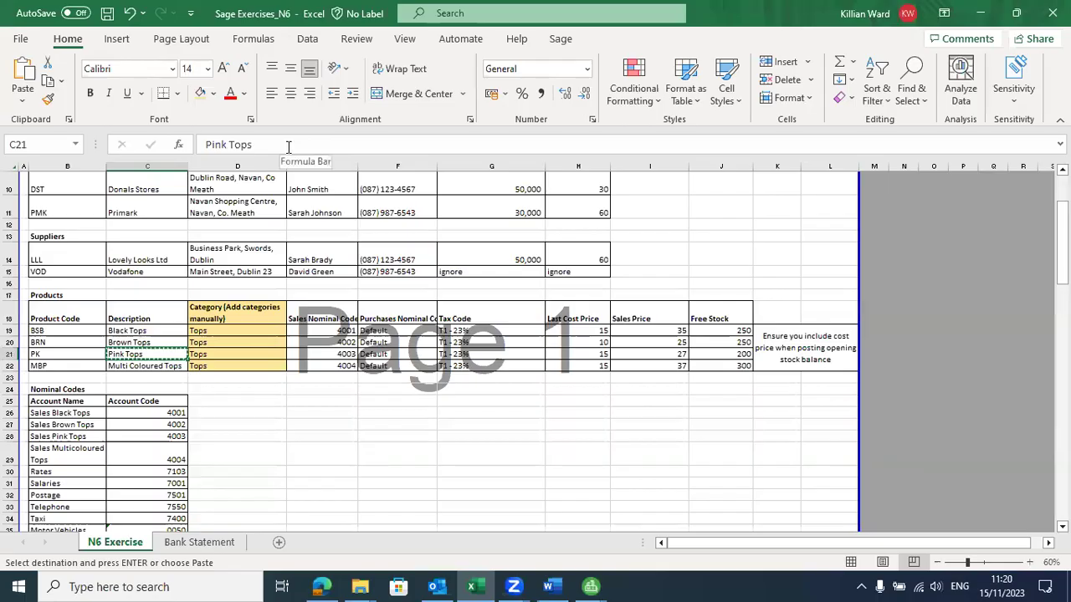
pyautogui.hotkey('alt', 'Tab')
pyautogui.write('PK')
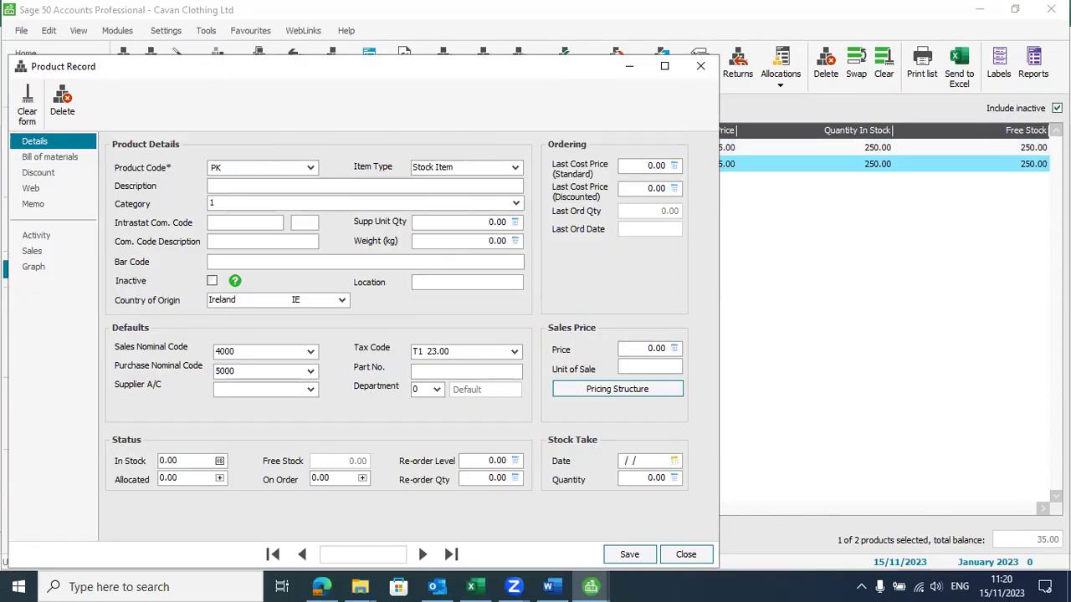
pyautogui.press('Tab')
pyautogui.click(253, 187)
pyautogui.write('Pink Tops')
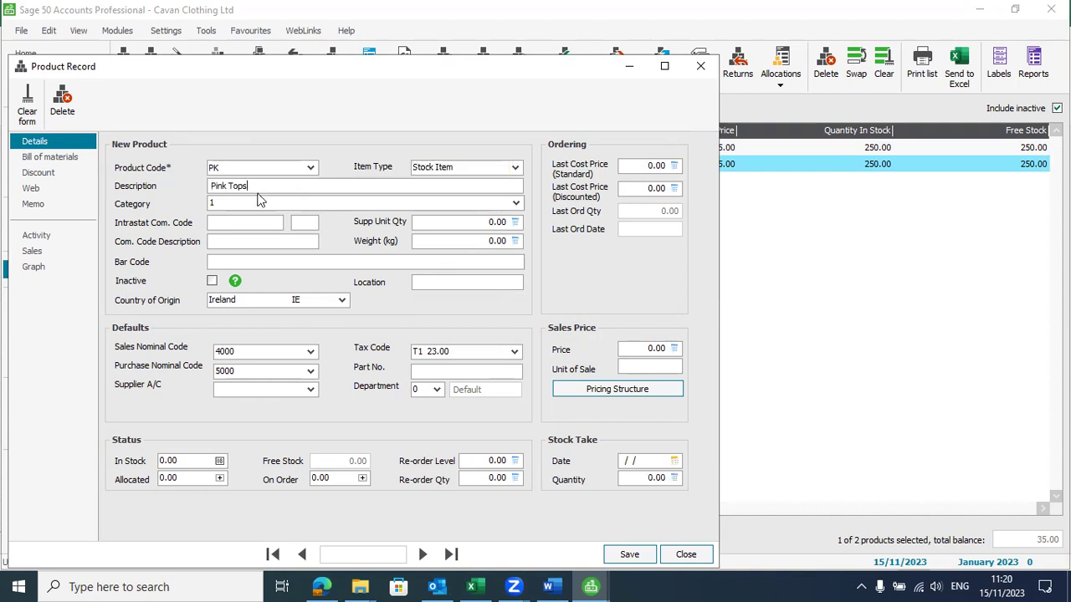
# Step: Check the Pink Tops sales nominal code 4003 against the spreadsheet
pyautogui.hotkey('alt', 'Tab')
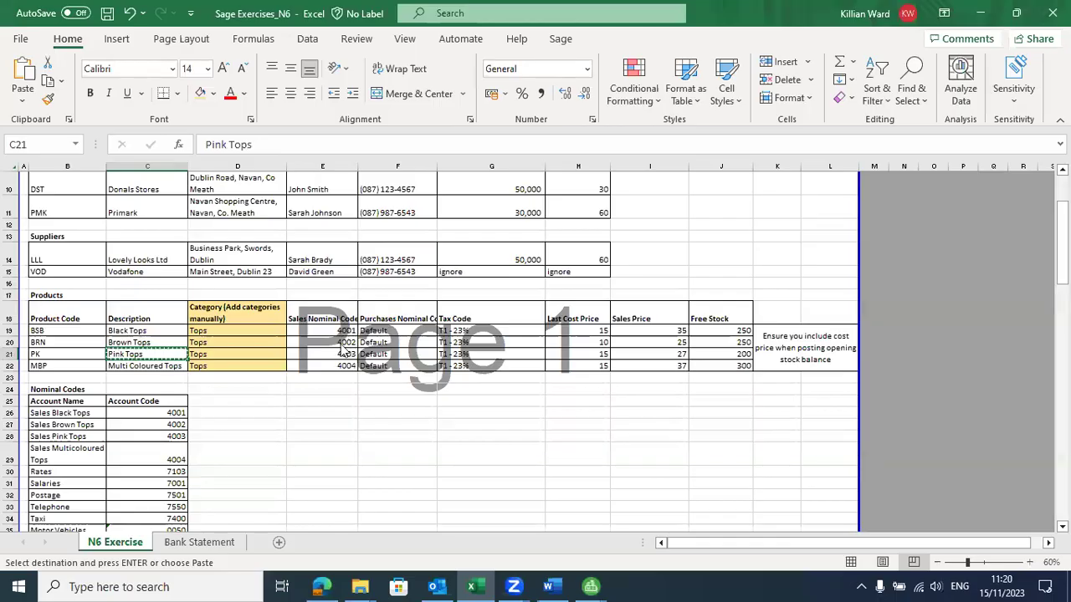
pyautogui.hotkey('alt', 'Tab')
pyautogui.click(310, 351)
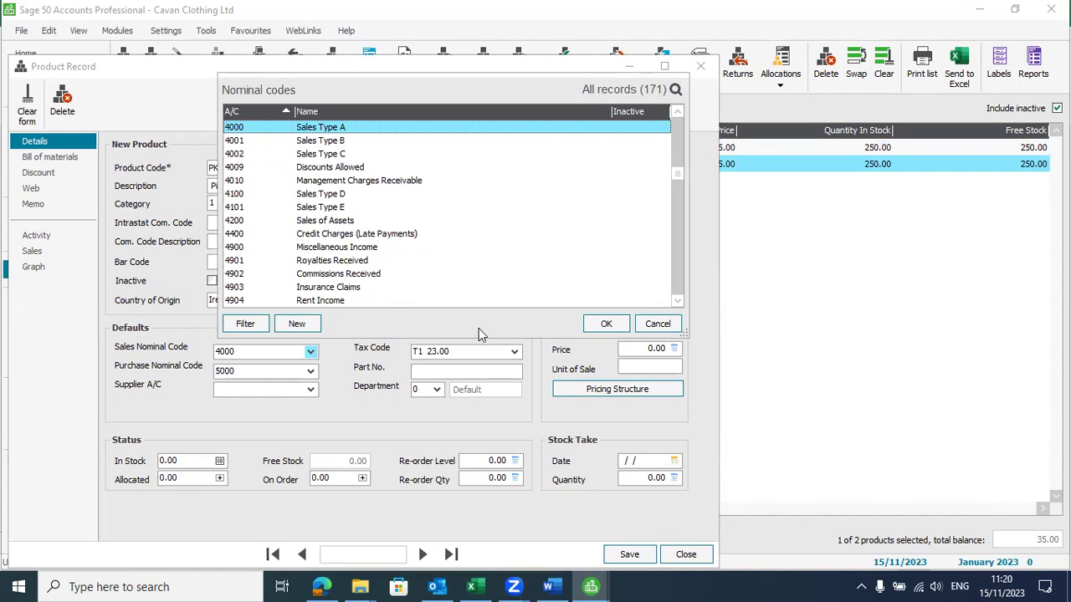
pyautogui.click(609, 324)
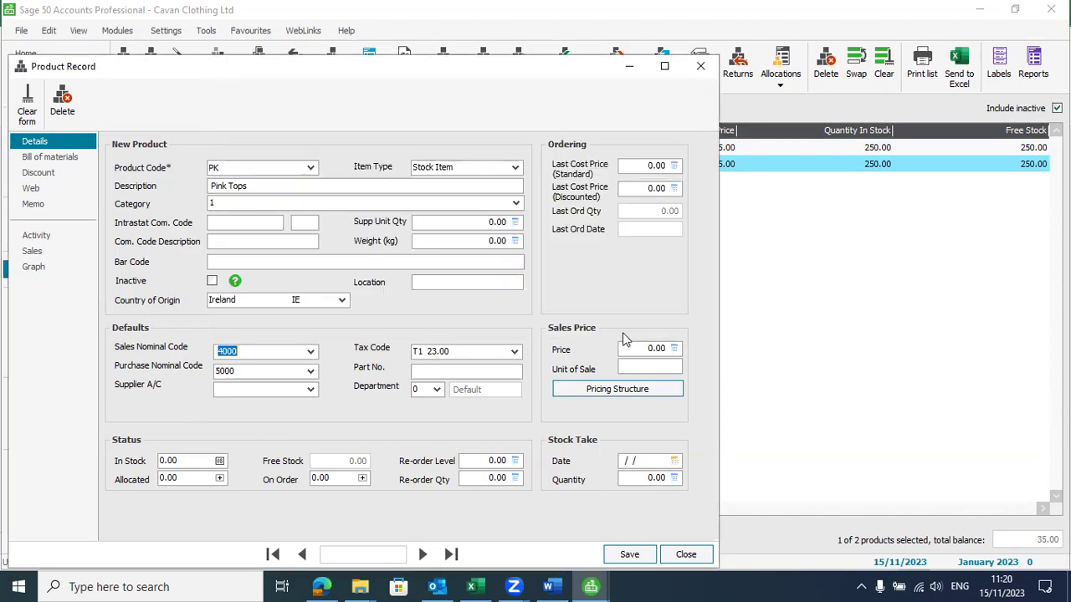
pyautogui.hotkey('alt', 'Tab')
pyautogui.hotkey('alt', 'Tab')
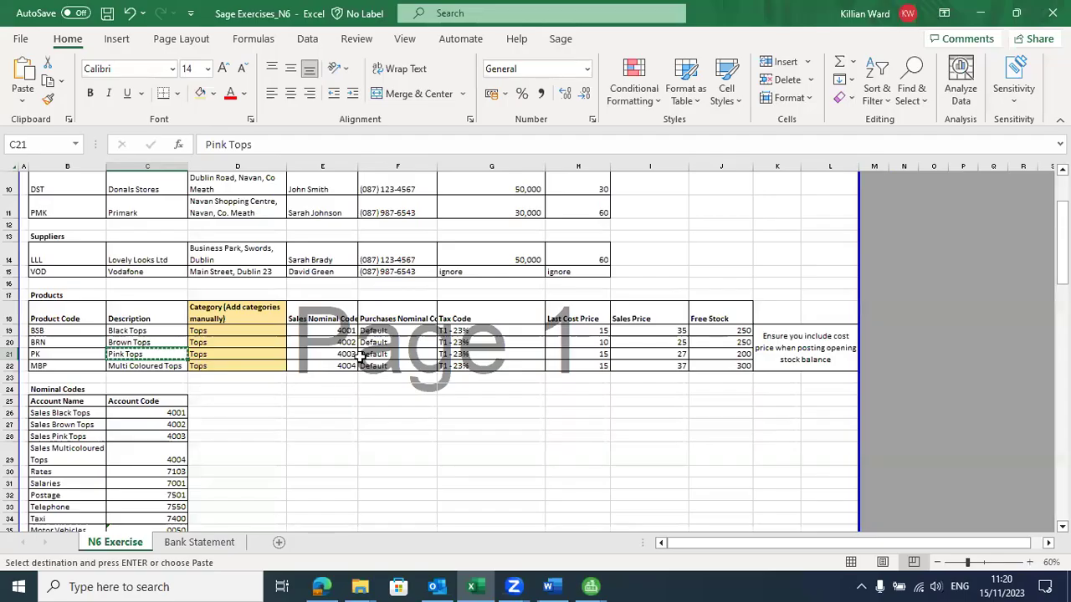
pyautogui.click(334, 355)
pyautogui.press('Escape')
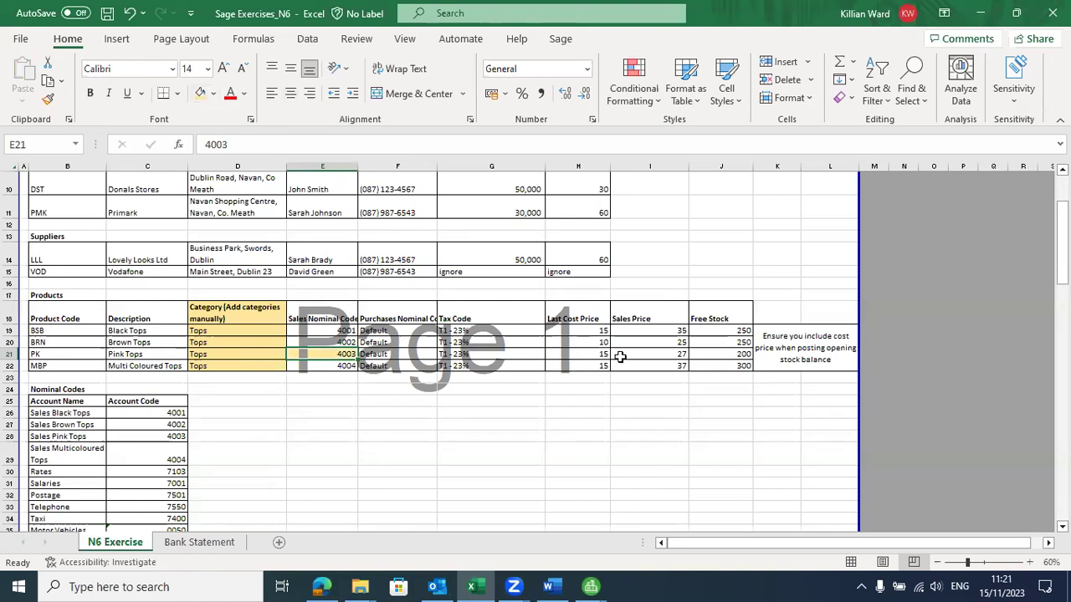
pyautogui.hotkey('alt', 'Tab')
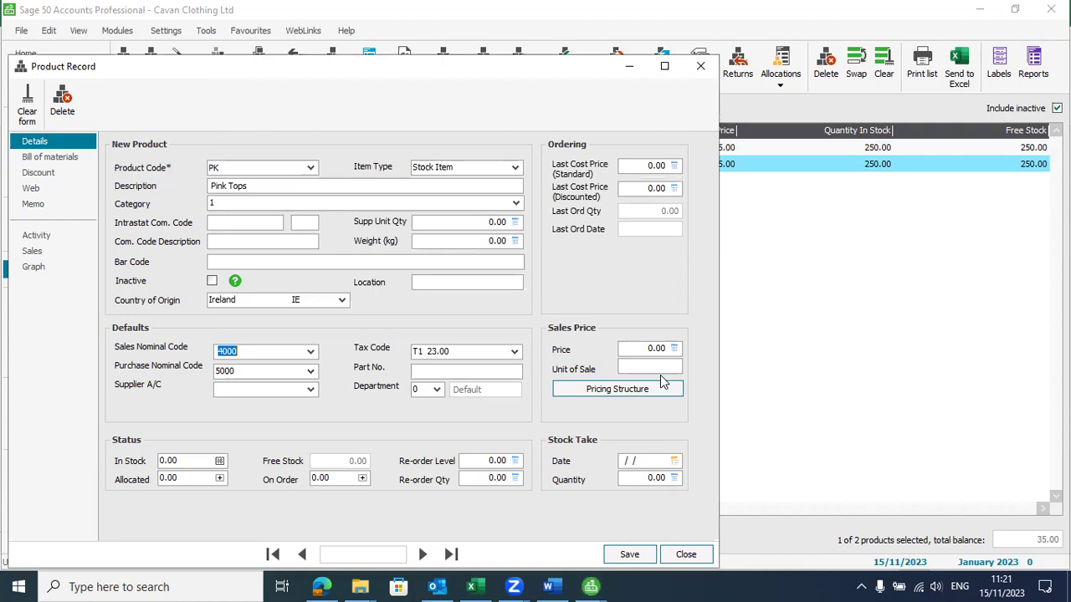
# Step: Enter a last cost price of 15 and a sales price of 27
pyautogui.write('15')
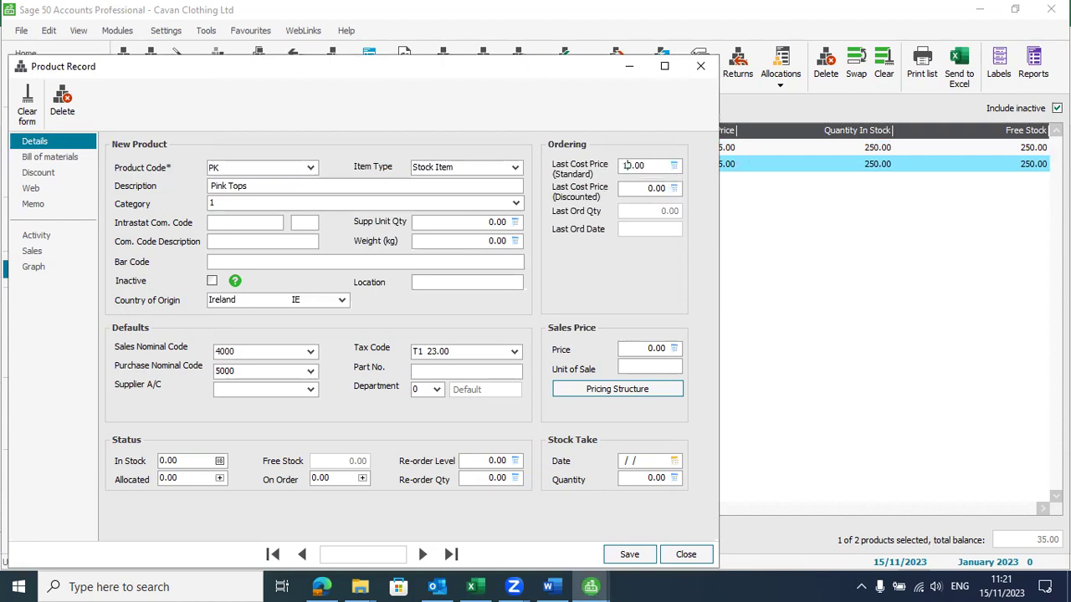
pyautogui.click(623, 349)
pyautogui.write('27')
pyautogui.hotkey('alt', 'Tab')
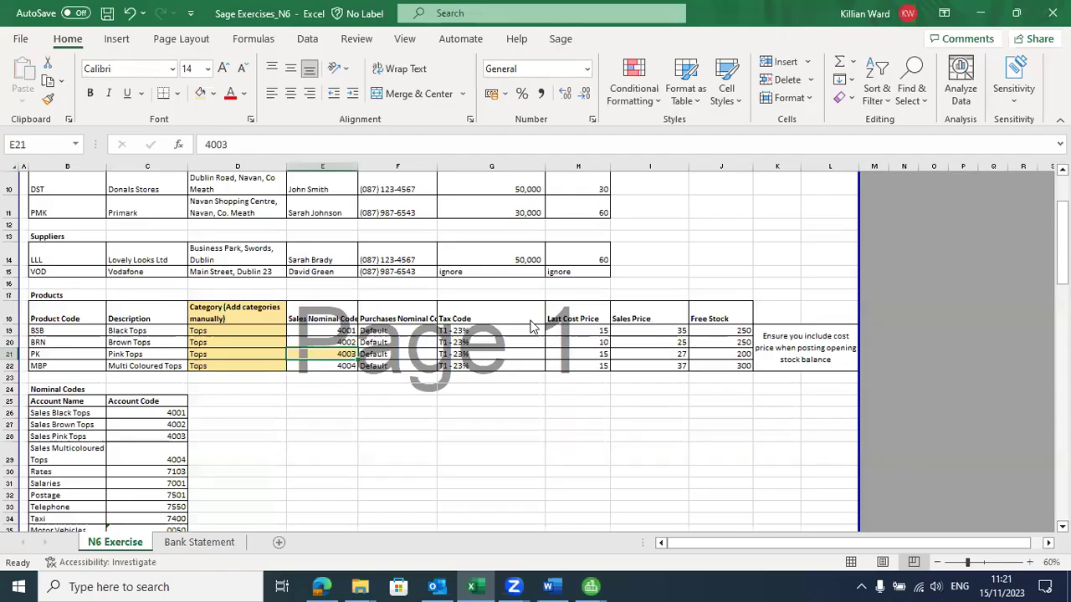
pyautogui.hotkey('alt', 'Tab')
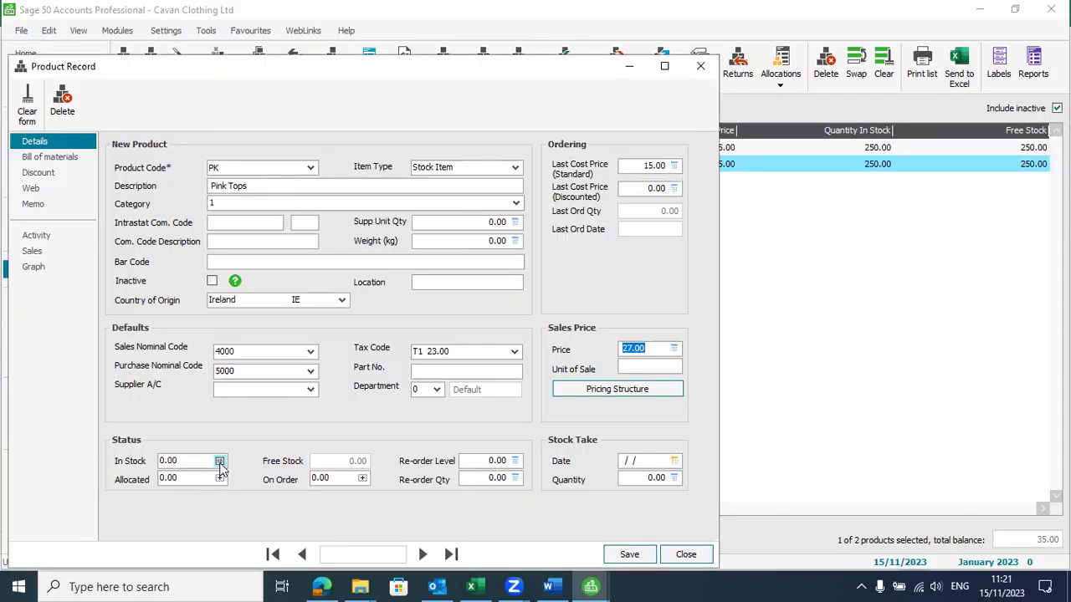
pyautogui.press('Escape')
# Step: Add an opening stock of 200 at 15.00 and save the Pink Tops record
pyautogui.click(302, 354)
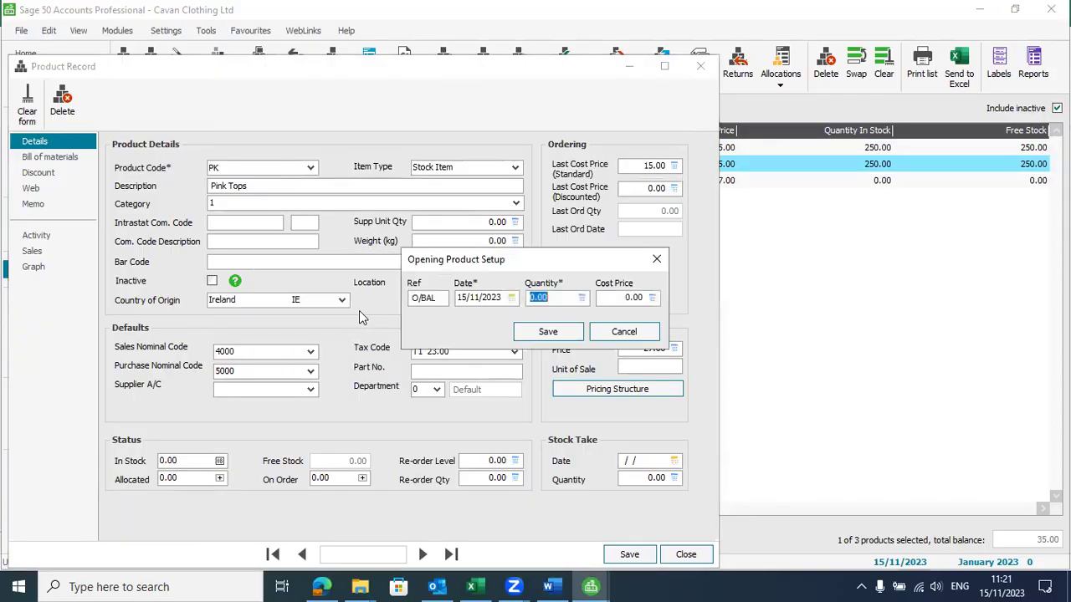
pyautogui.write('200')
pyautogui.click(617, 297)
pyautogui.write('15')
pyautogui.click(569, 333)
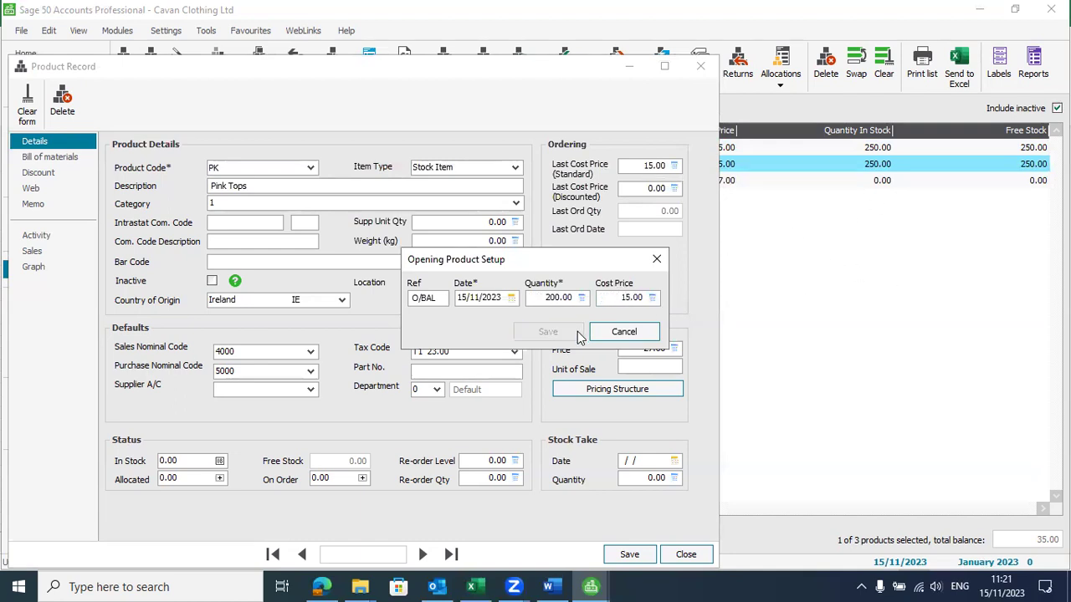
pyautogui.click(629, 554)
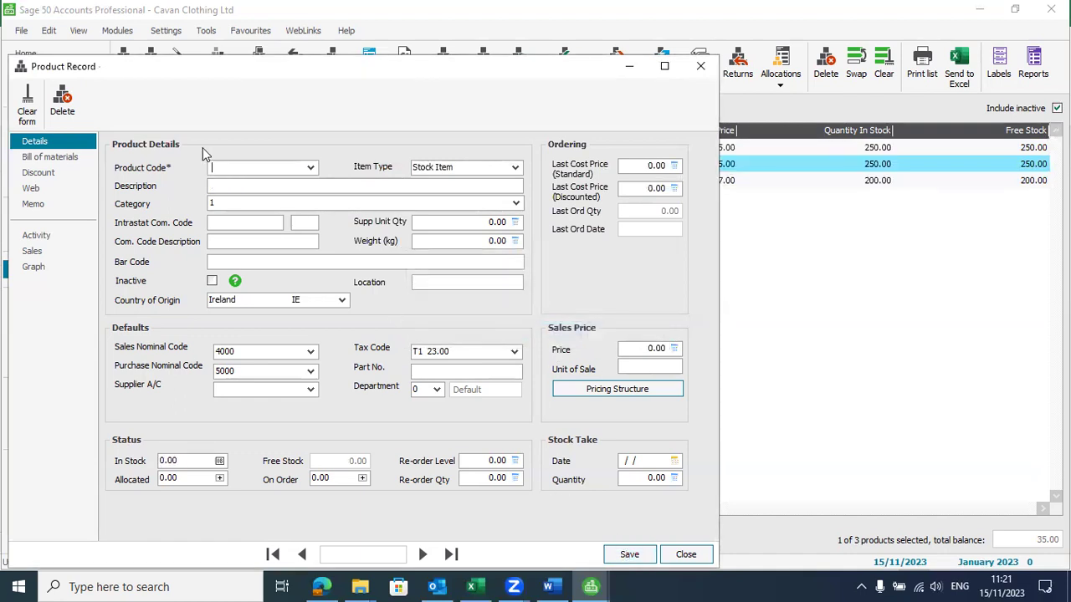
# Step: Enter Multi Coloured Tops as the description for the new MBP product
pyautogui.hotkey('alt', 'Tab')
pyautogui.click(140, 368)
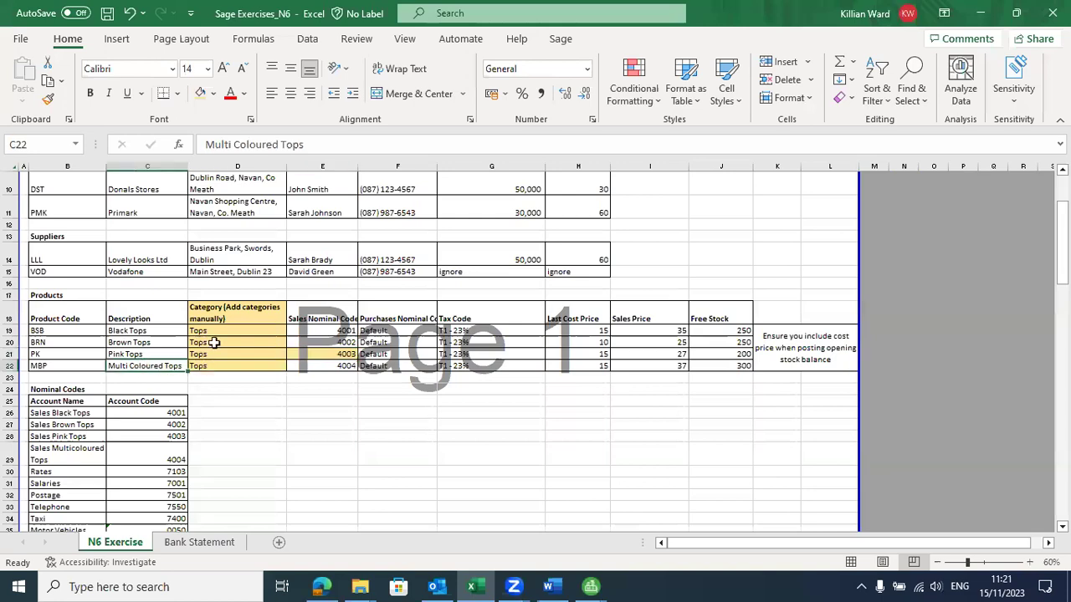
pyautogui.hotkey('ctrl', 'c')
pyautogui.hotkey('alt', 'Tab')
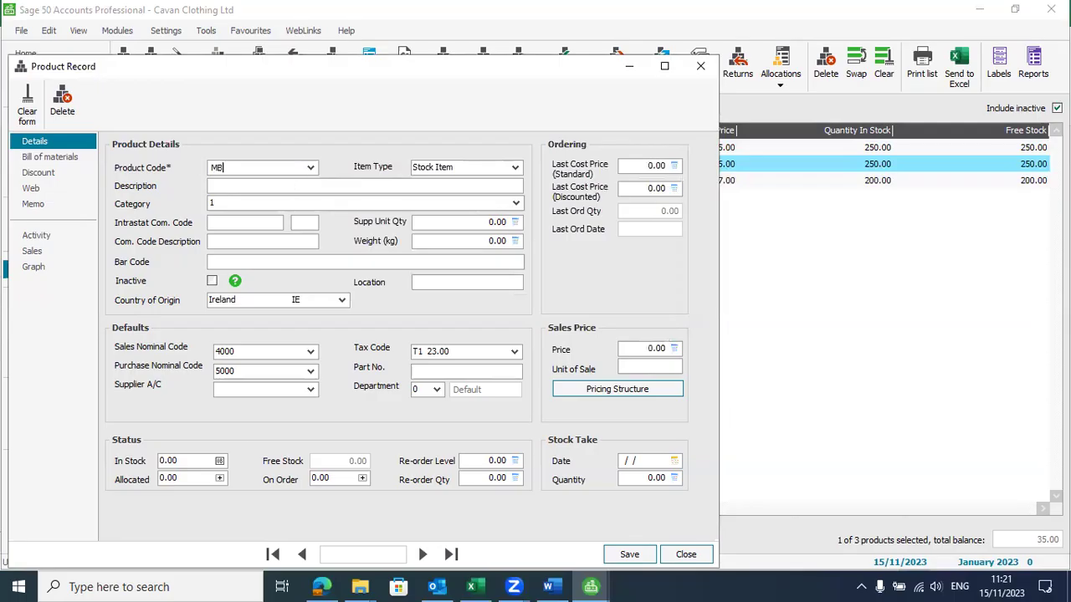
pyautogui.click(235, 185)
pyautogui.write('Multi Coloured Tops')
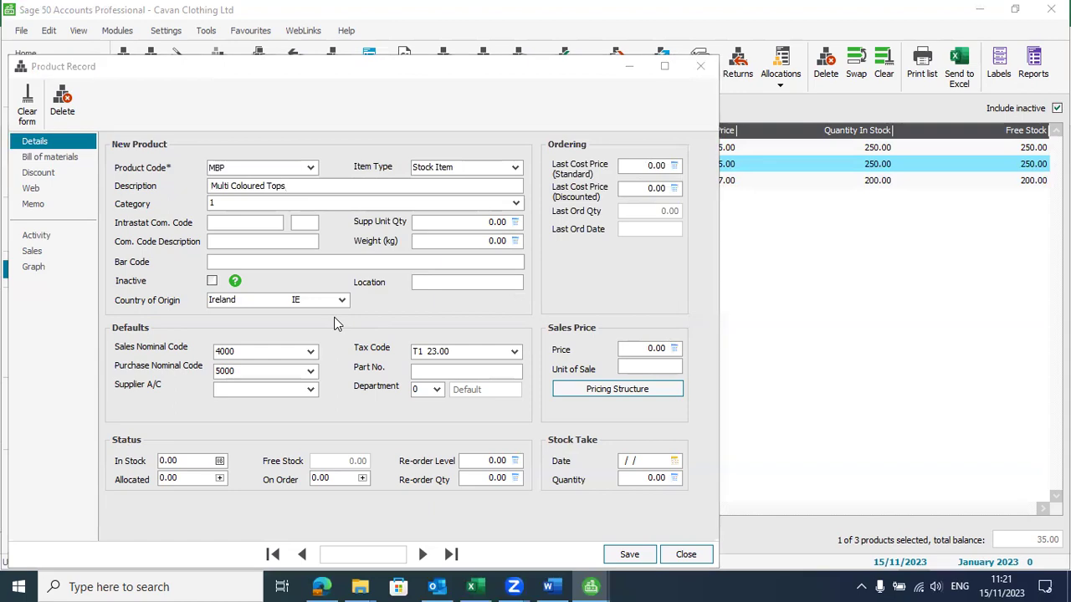
# Step: Confirm sales nominal 4004, then enter a cost price of 15 and a sales price of 37
pyautogui.hotkey('alt', 'Tab')
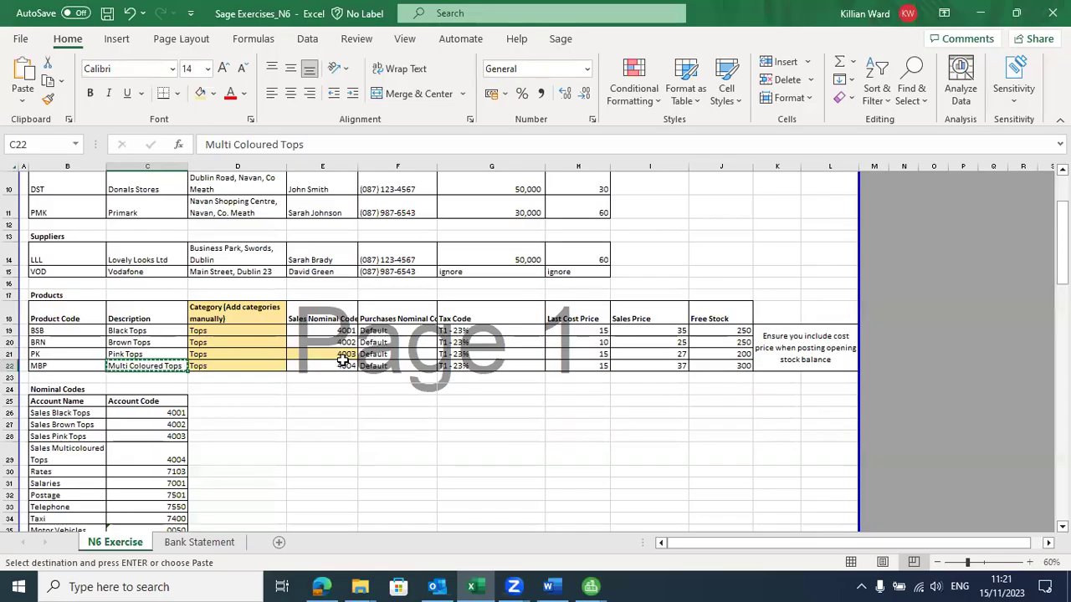
pyautogui.click(322, 366)
pyautogui.press('Escape')
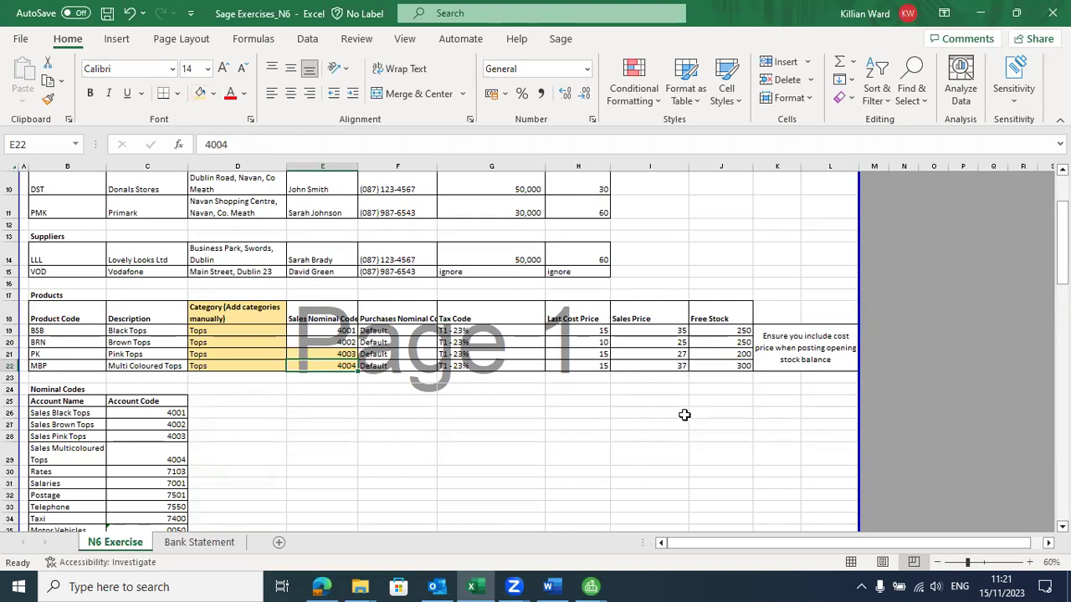
pyautogui.hotkey('alt', 'Tab')
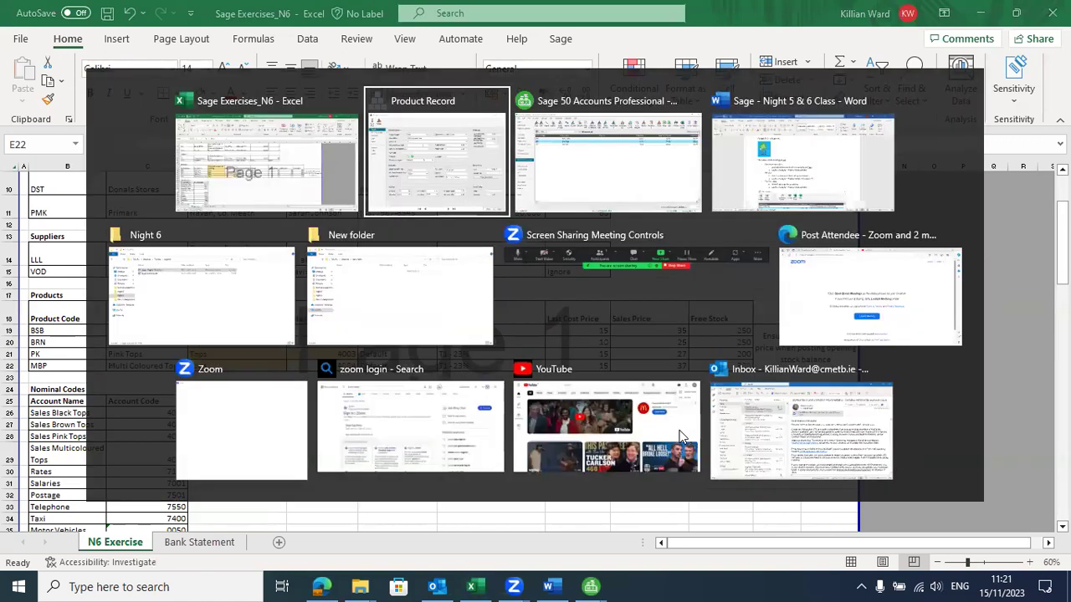
pyautogui.click(644, 166)
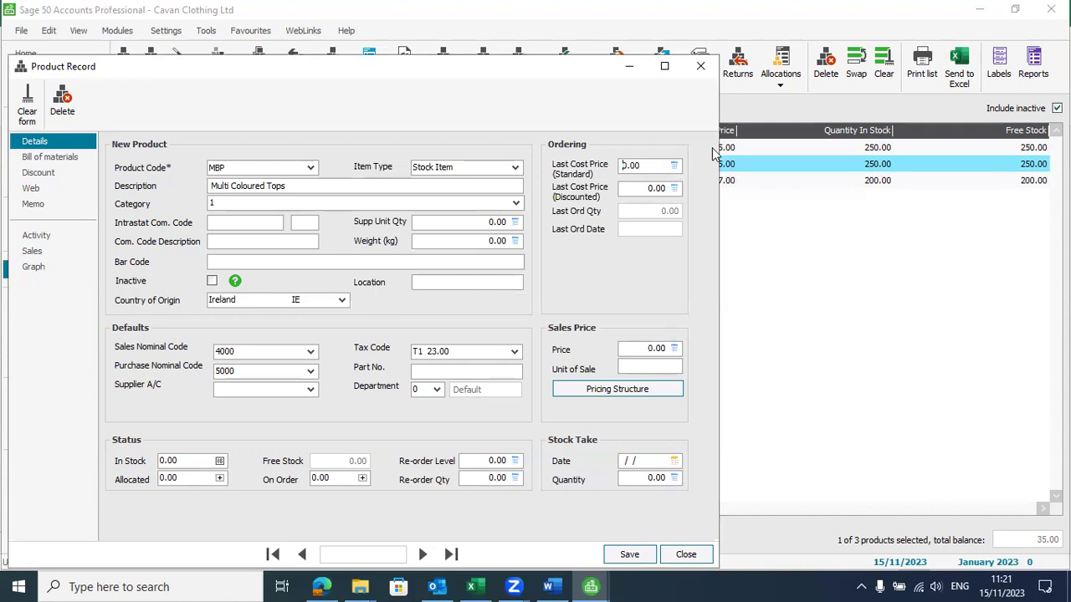
pyautogui.write('15')
pyautogui.click(671, 349)
pyautogui.hotkey('alt', 'Tab')
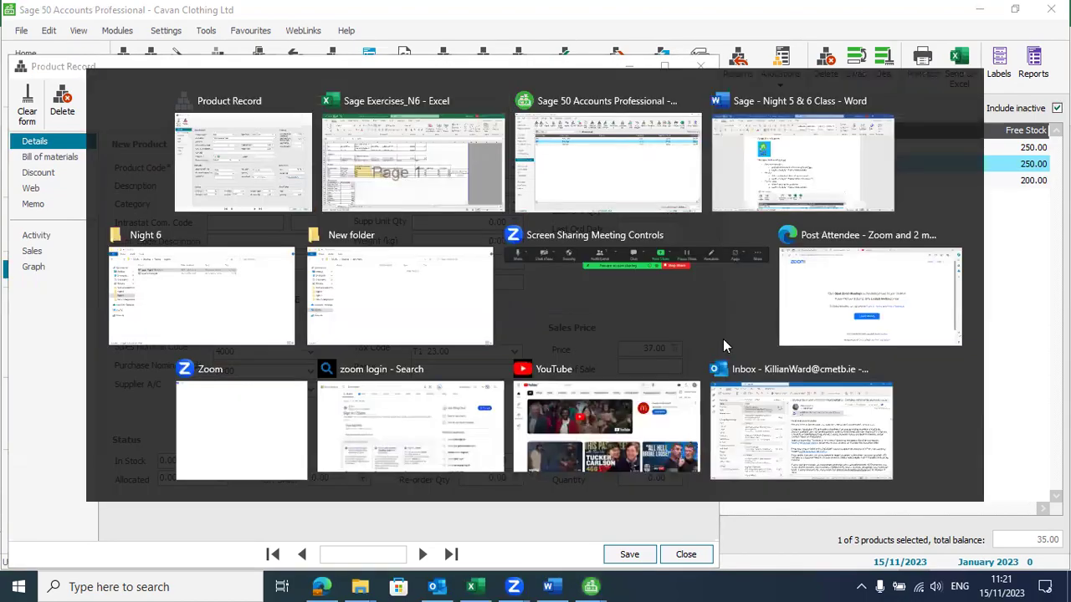
pyautogui.hotkey('alt', 'Tab')
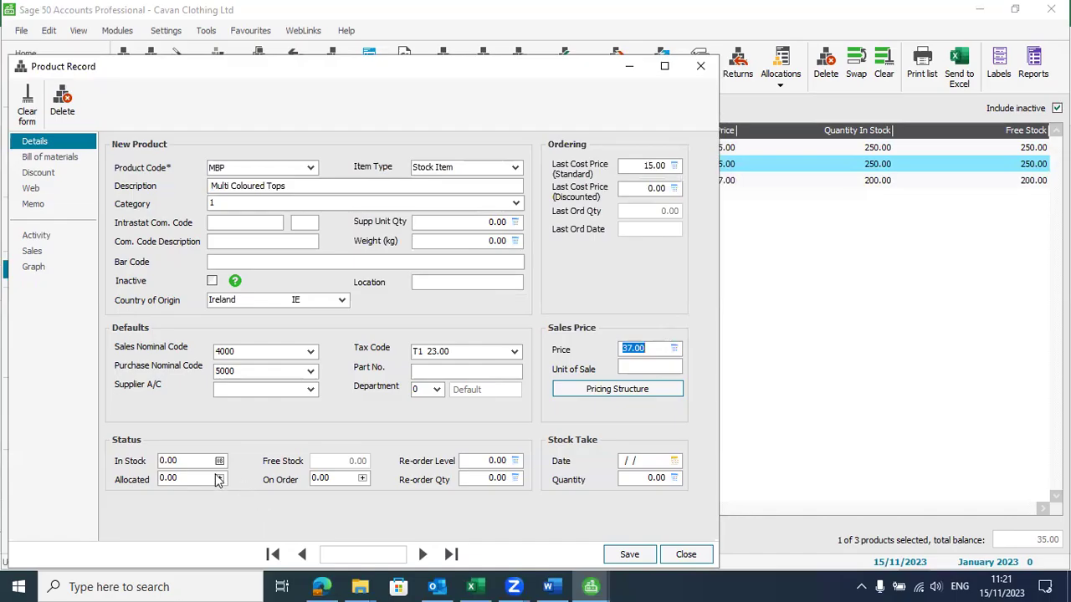
# Step: Record an opening stock of 300 at 15.00 cost
pyautogui.click(220, 462)
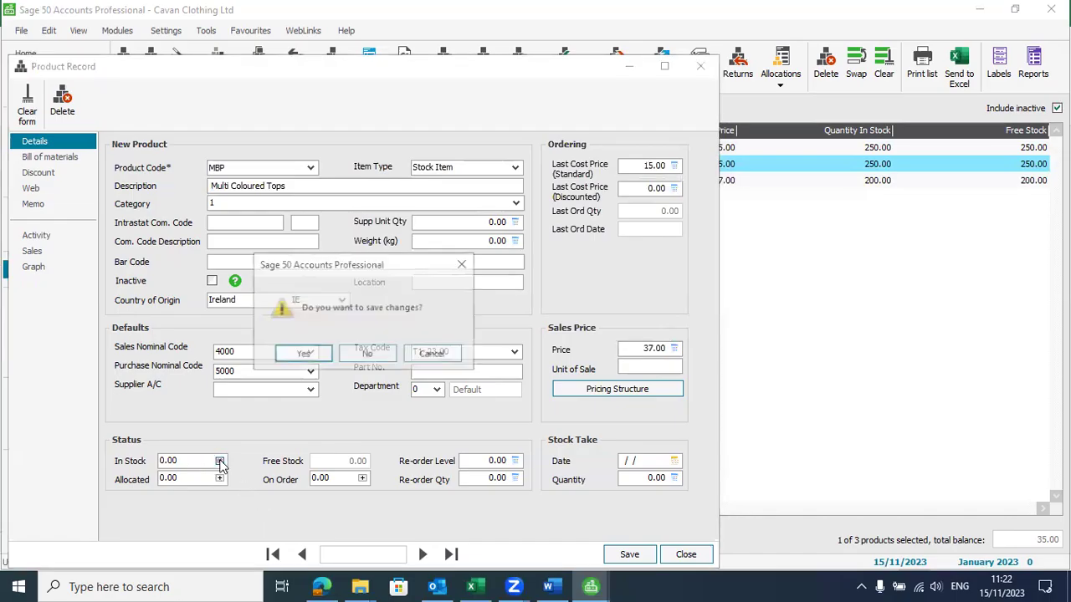
pyautogui.click(304, 355)
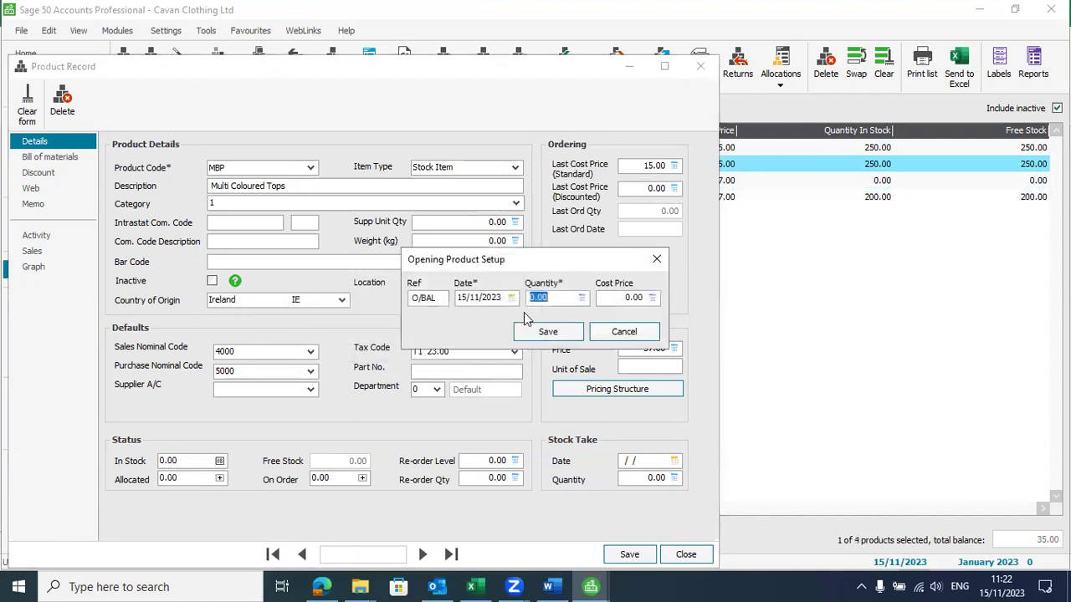
pyautogui.write('30')
pyautogui.press('Tab')
pyautogui.write('15')
pyautogui.click(557, 332)
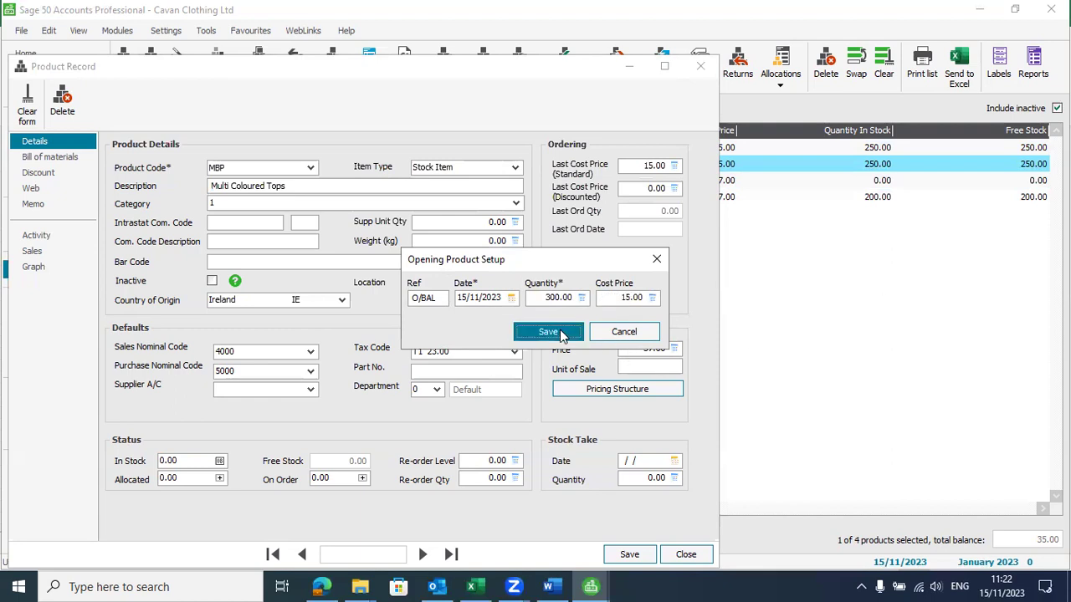
# Step: Save Multi Coloured Tops and close the record to view all four tops
pyautogui.click(629, 555)
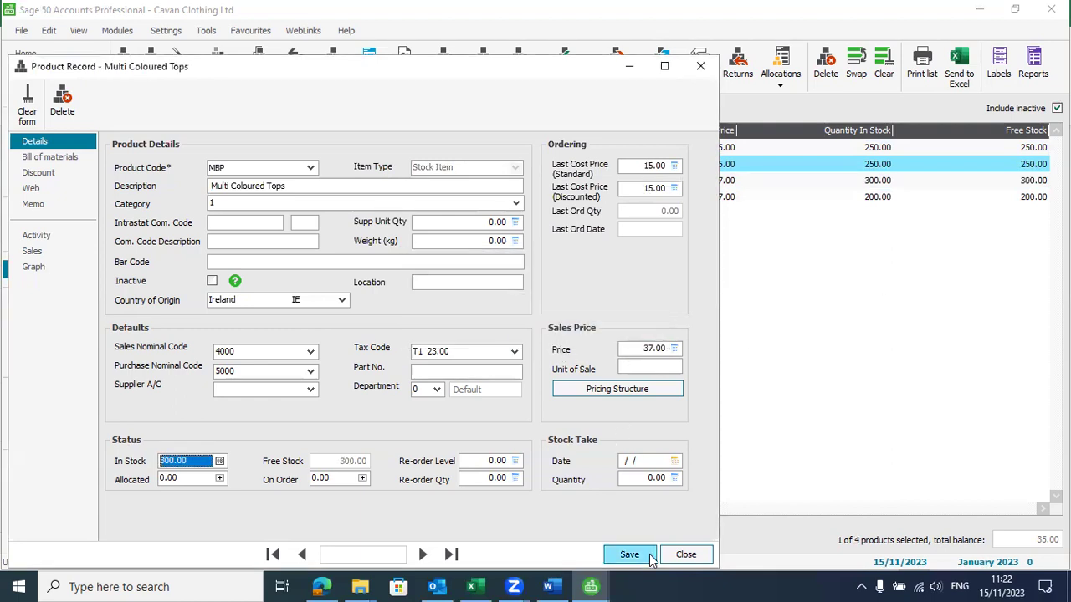
pyautogui.click(686, 554)
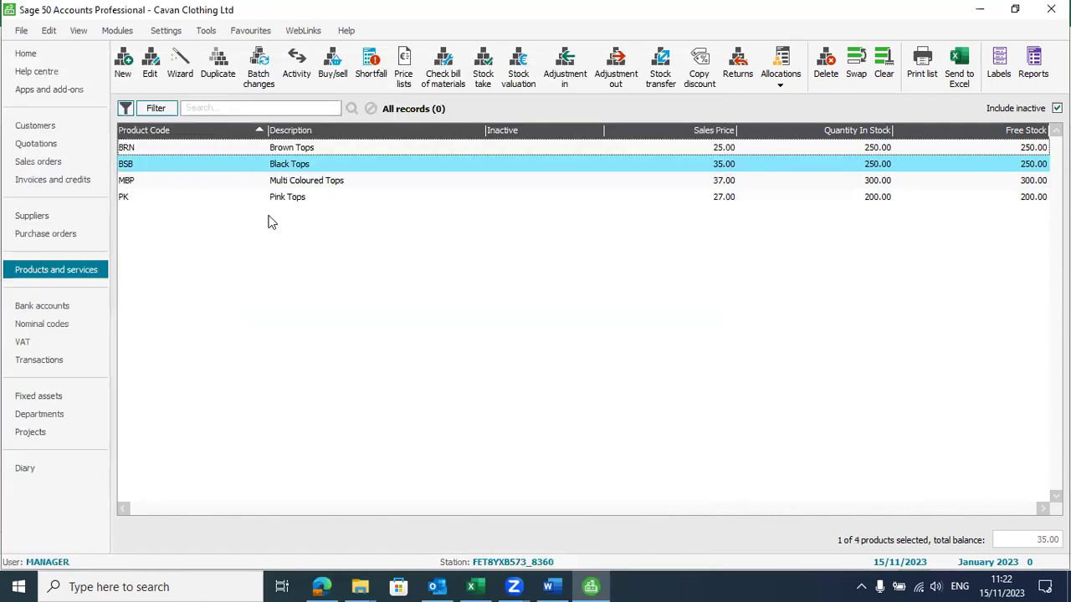
pyautogui.click(302, 150)
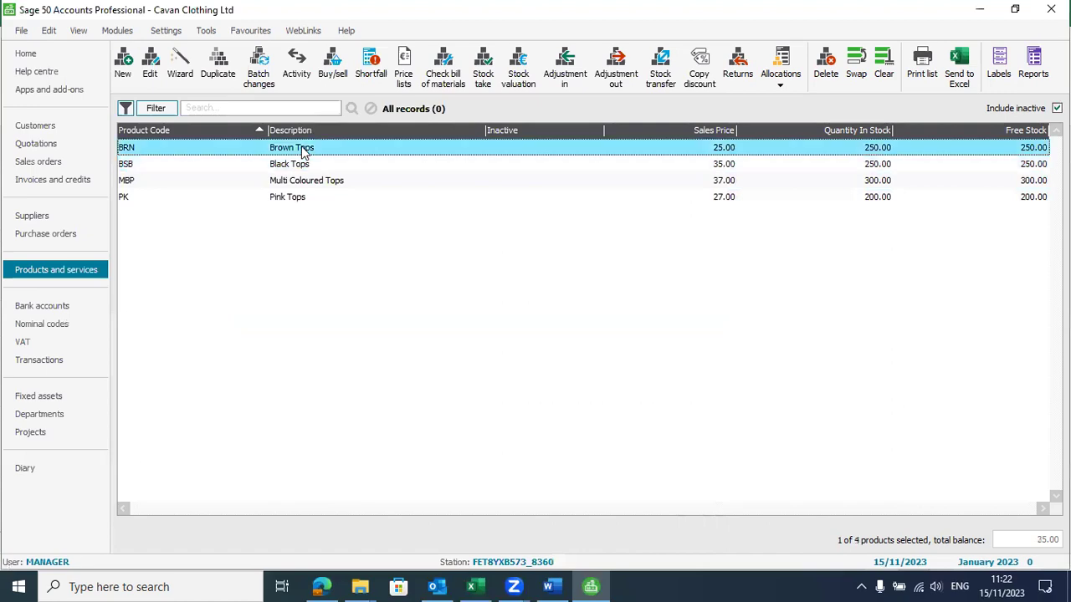
pyautogui.hotkey('alt', 'Tab')
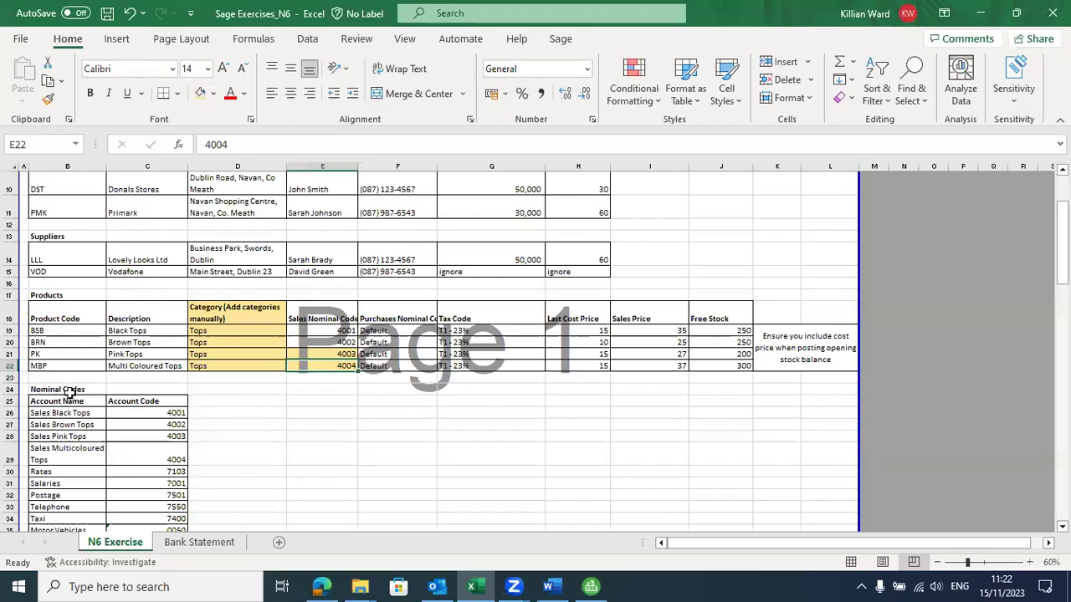
pyautogui.scroll(-1, 173, 360)
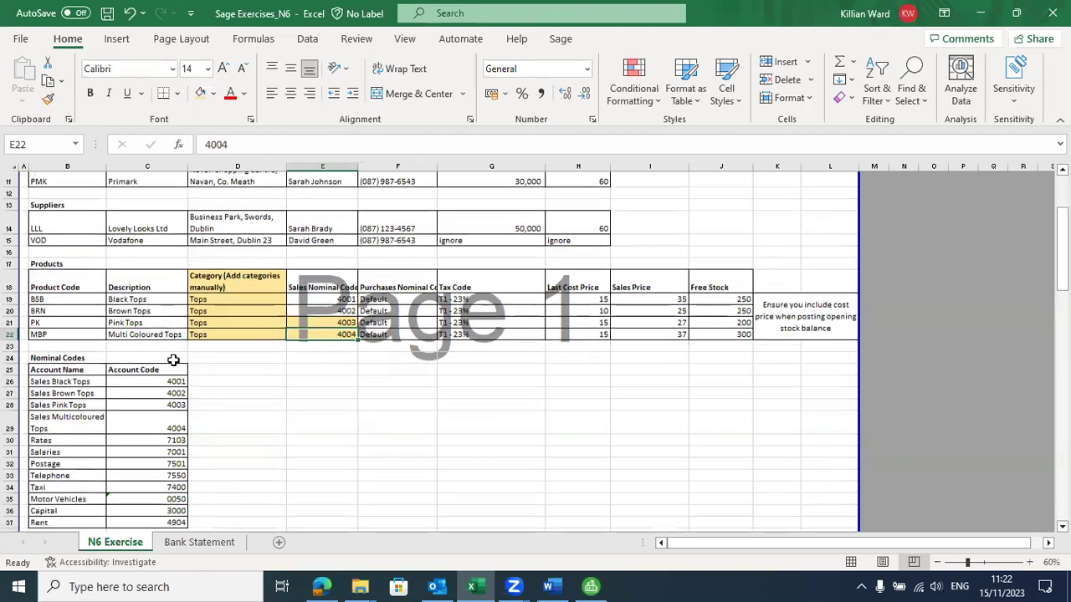
pyautogui.moveTo(226, 278); pyautogui.dragTo(224, 331)
pyautogui.click(217, 297)
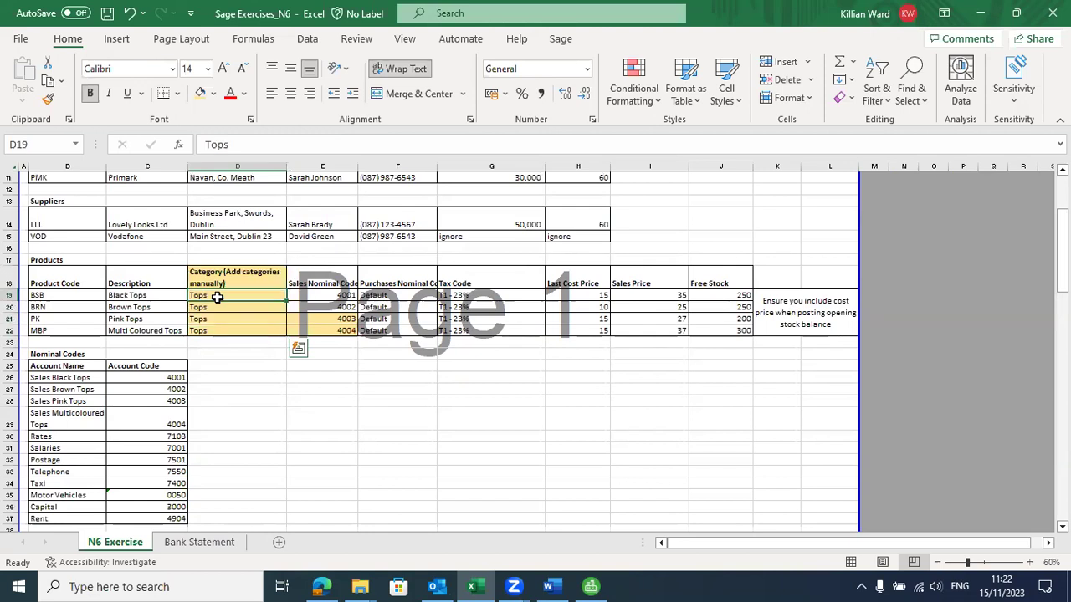
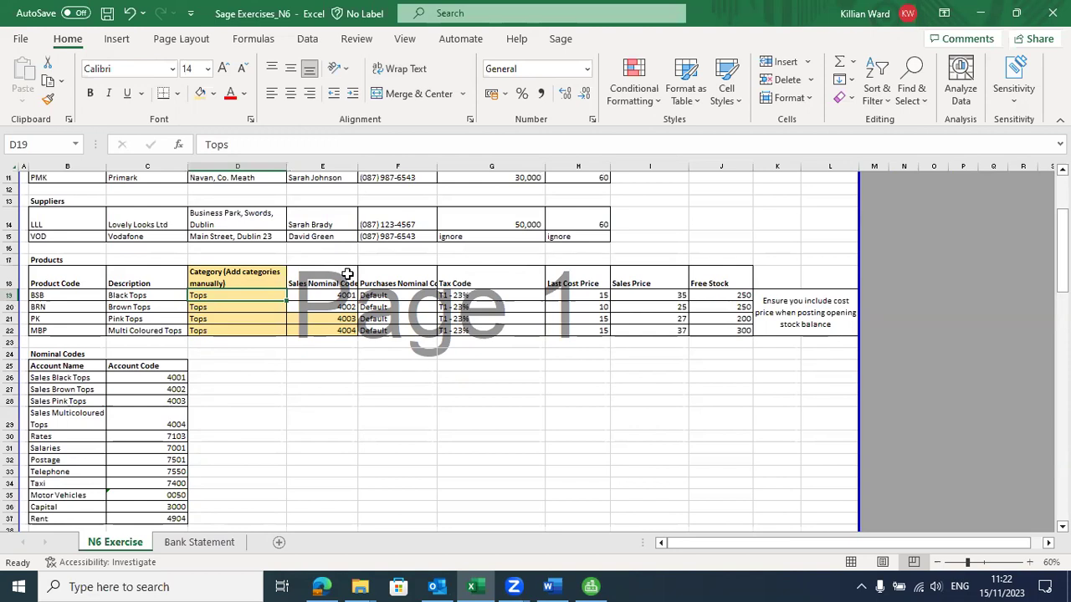
# Step: Review the codes, descriptions and Tops category of the four products in Excel
pyautogui.moveTo(207, 293); pyautogui.dragTo(209, 308)
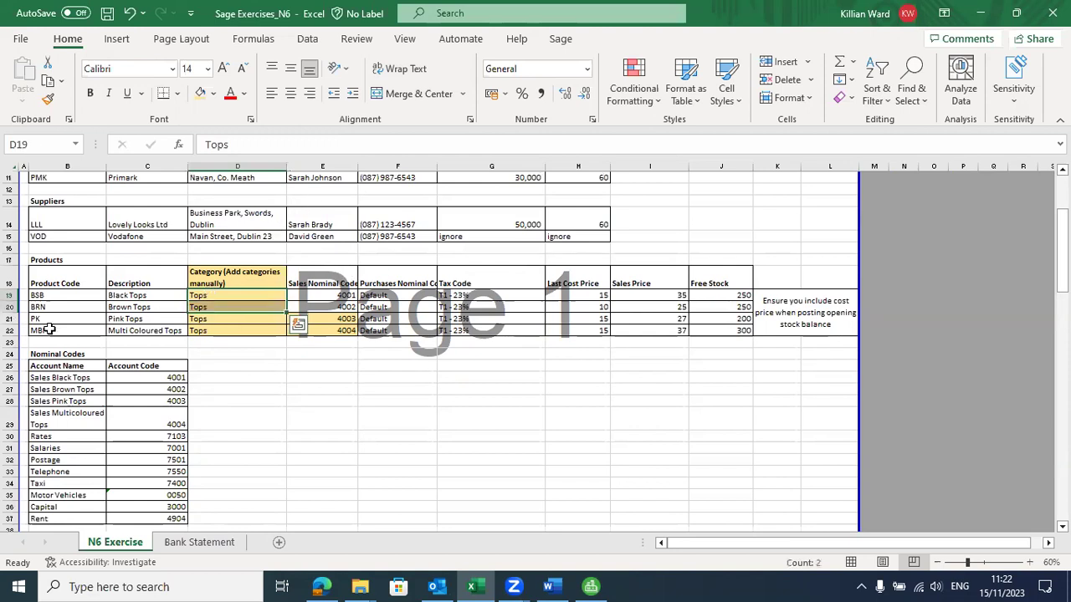
pyautogui.moveTo(52, 297); pyautogui.dragTo(138, 309)
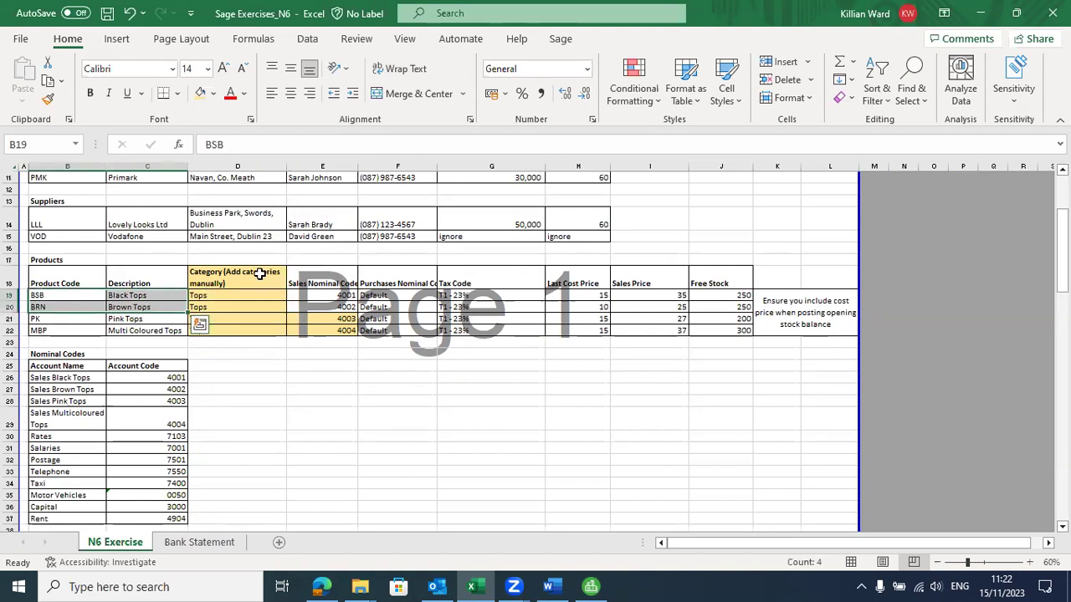
pyautogui.moveTo(231, 298); pyautogui.dragTo(235, 308)
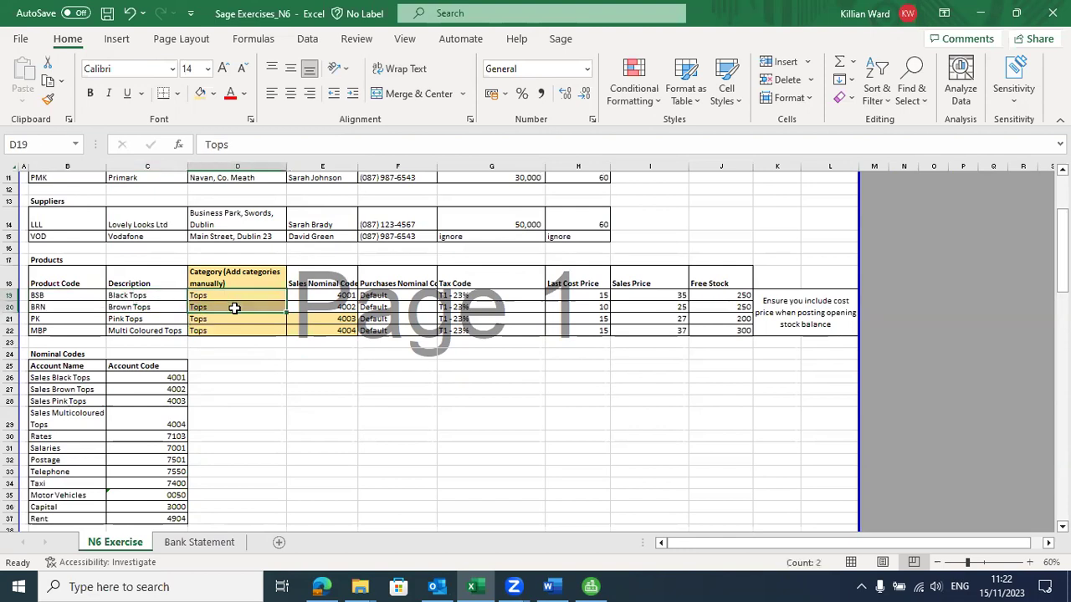
pyautogui.moveTo(125, 320); pyautogui.dragTo(127, 331)
pyautogui.moveTo(217, 313); pyautogui.dragTo(276, 343)
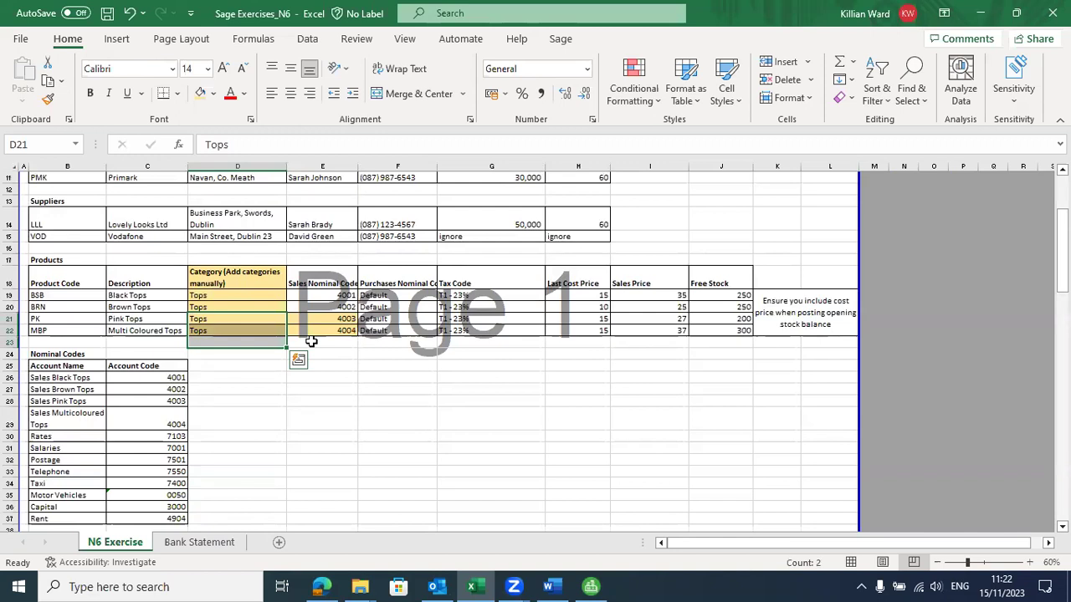
pyautogui.click(231, 274)
# Step: Check the sales nominal codes 4001–4004 assigned to the four tops, then return to Sage
pyautogui.click(347, 287)
pyautogui.moveTo(346, 292); pyautogui.dragTo(346, 332)
pyautogui.click(341, 294)
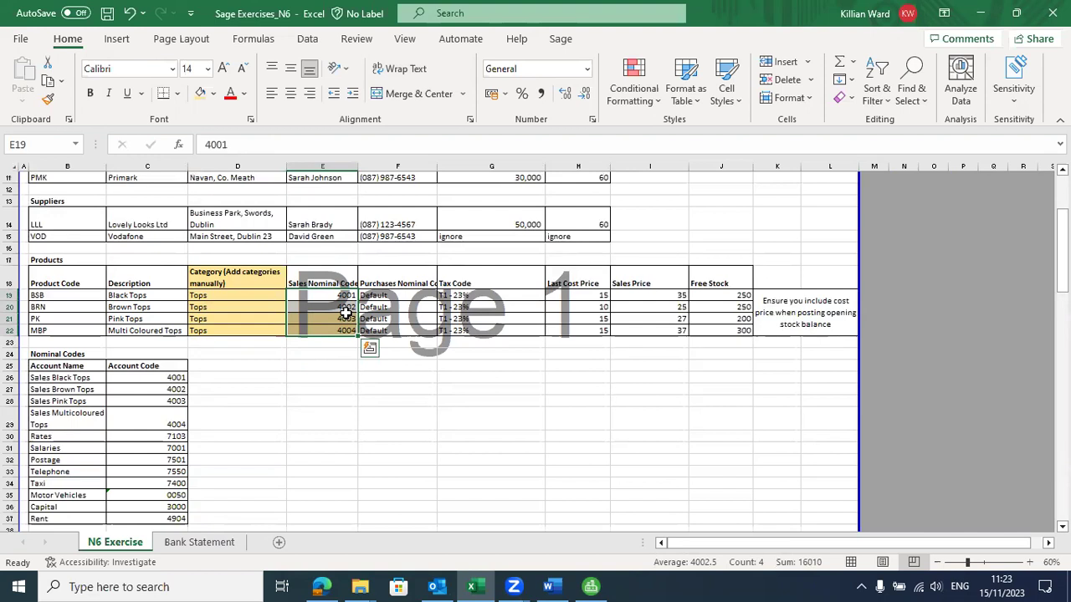
pyautogui.click(142, 307)
pyautogui.click(147, 319)
pyautogui.click(154, 331)
pyautogui.moveTo(338, 297); pyautogui.dragTo(348, 333)
pyautogui.click(343, 319)
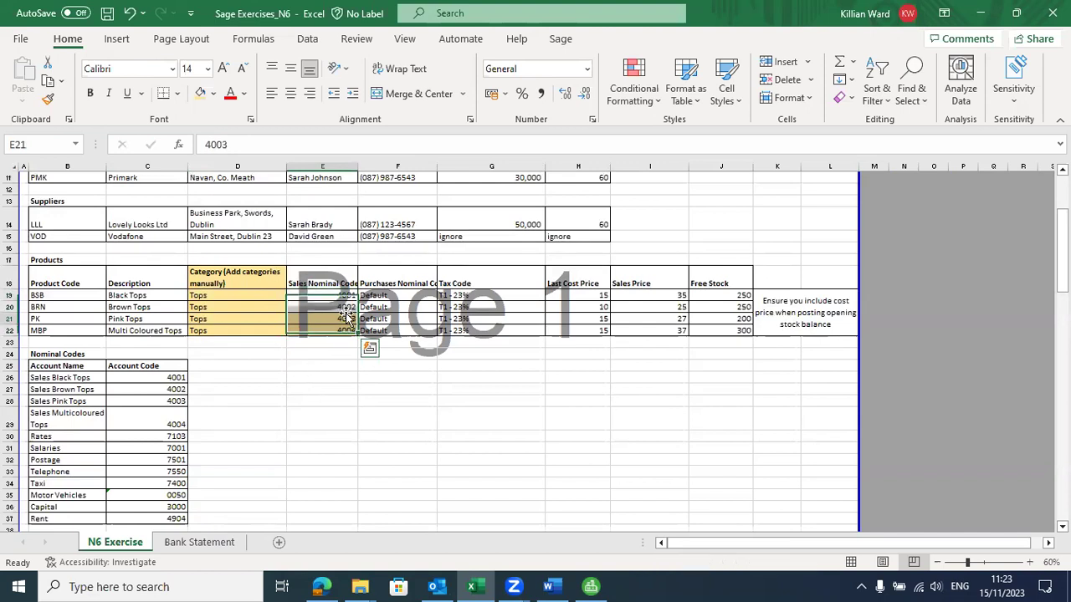
pyautogui.hotkey('alt', 'Tab')
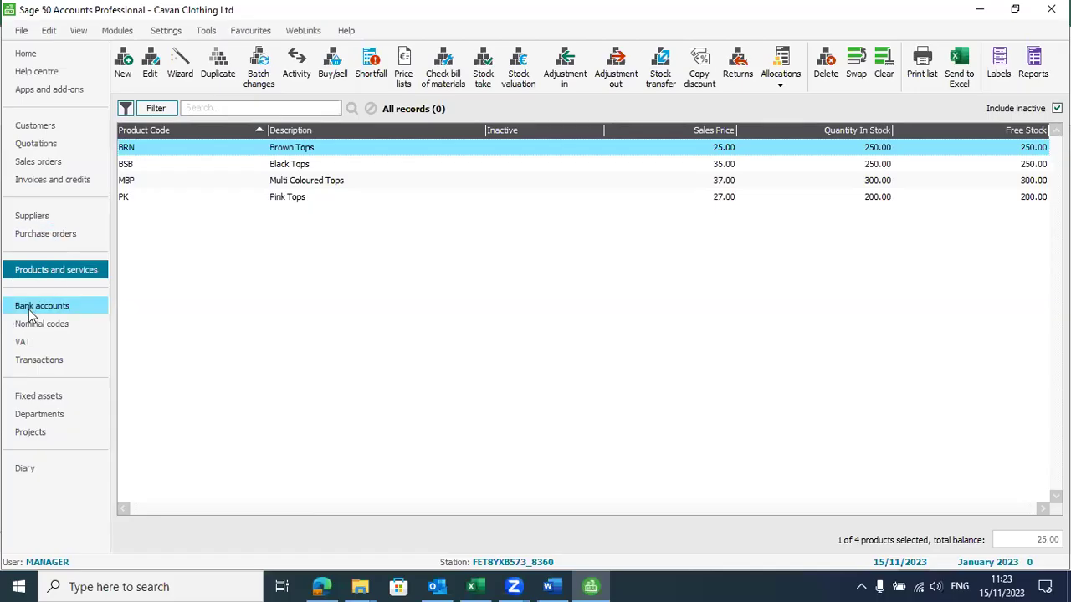
# Step: Show the nominal codes list, preview its Analyser and Graph views, and select account 0010
pyautogui.click(54, 331)
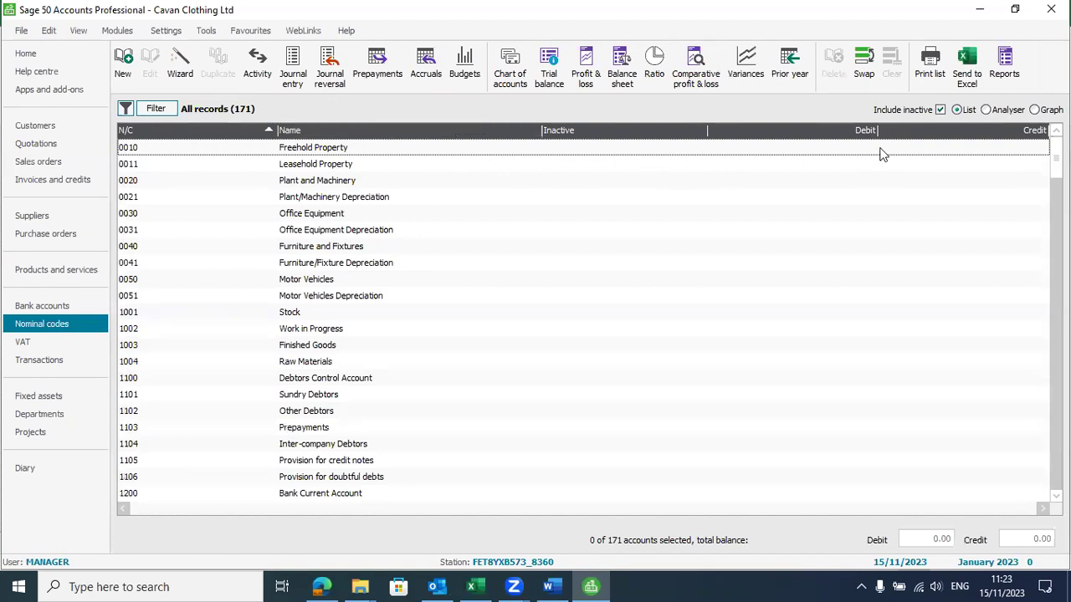
pyautogui.click(987, 111)
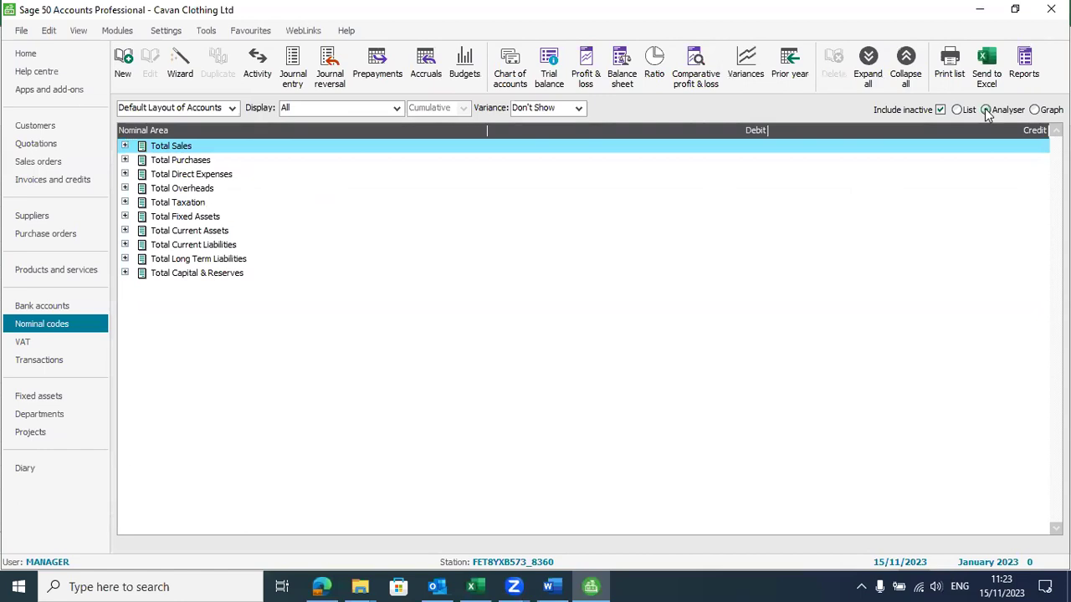
pyautogui.click(1035, 111)
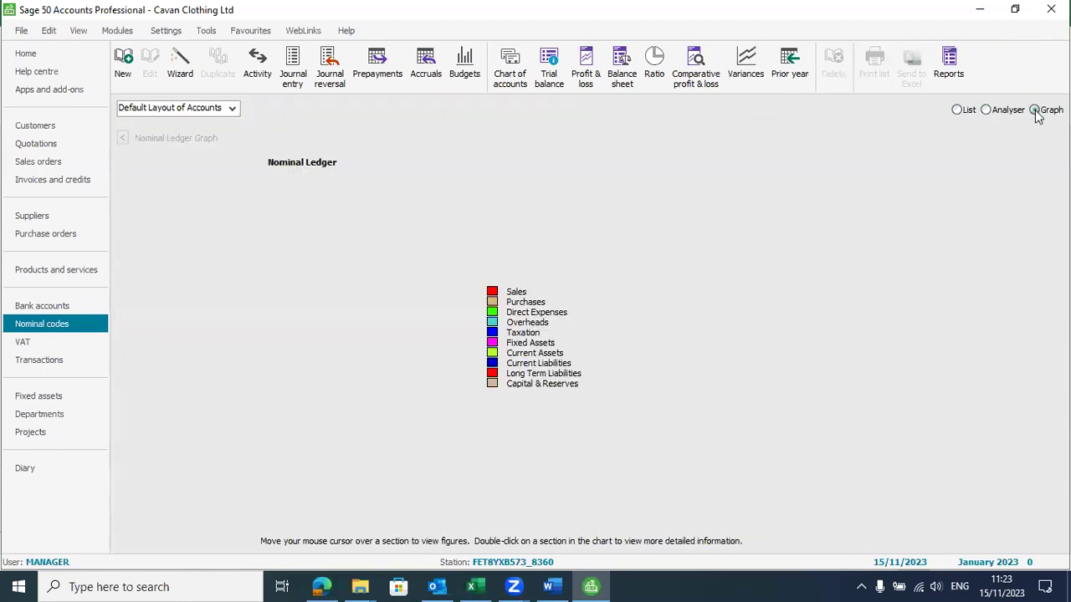
pyautogui.click(956, 110)
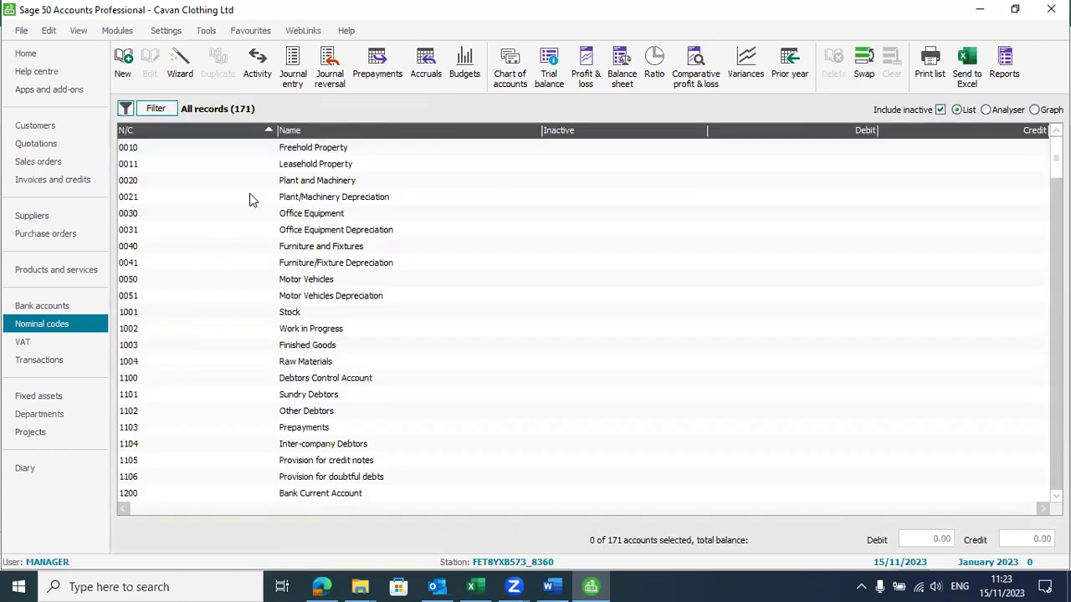
pyautogui.click(343, 151)
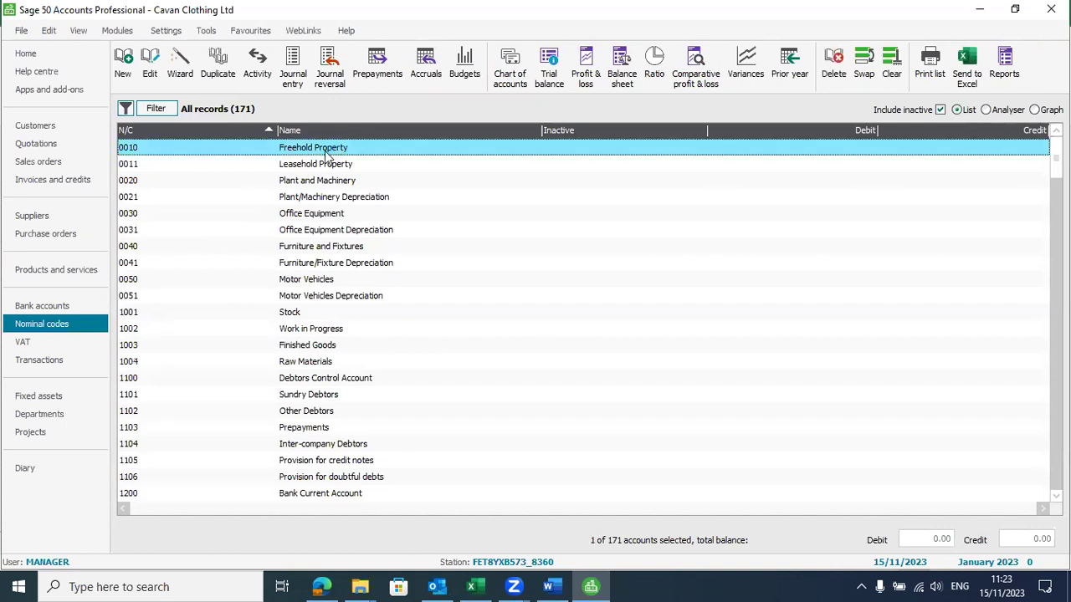
# Step: Open a nominal record and load account 4001, after confirming its code in Excel
pyautogui.doubleClick(334, 147)
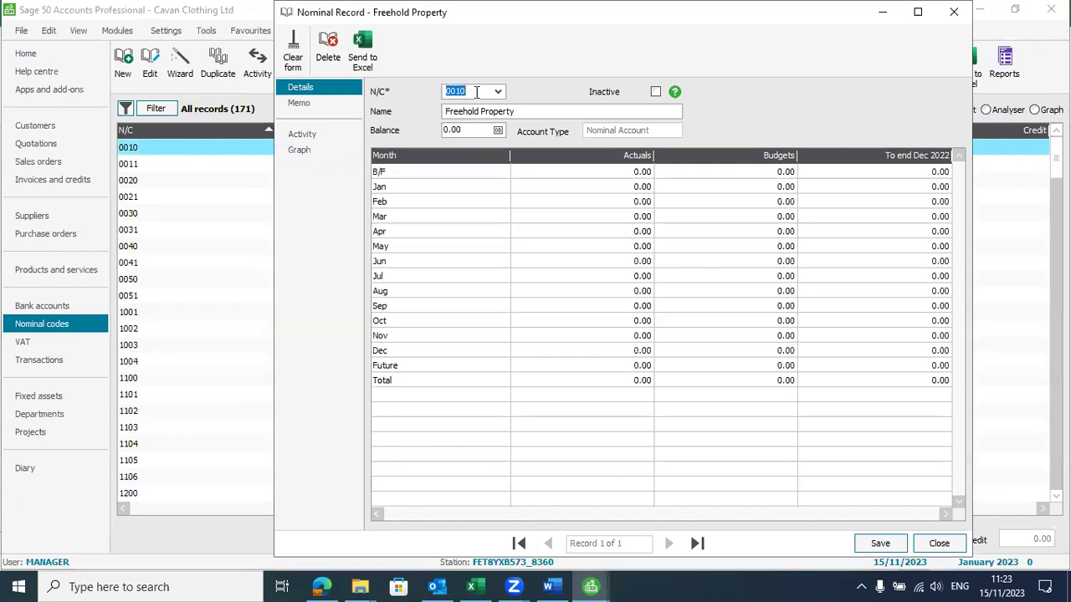
pyautogui.hotkey('alt', 'Tab')
pyautogui.hotkey('alt', 'Tab')
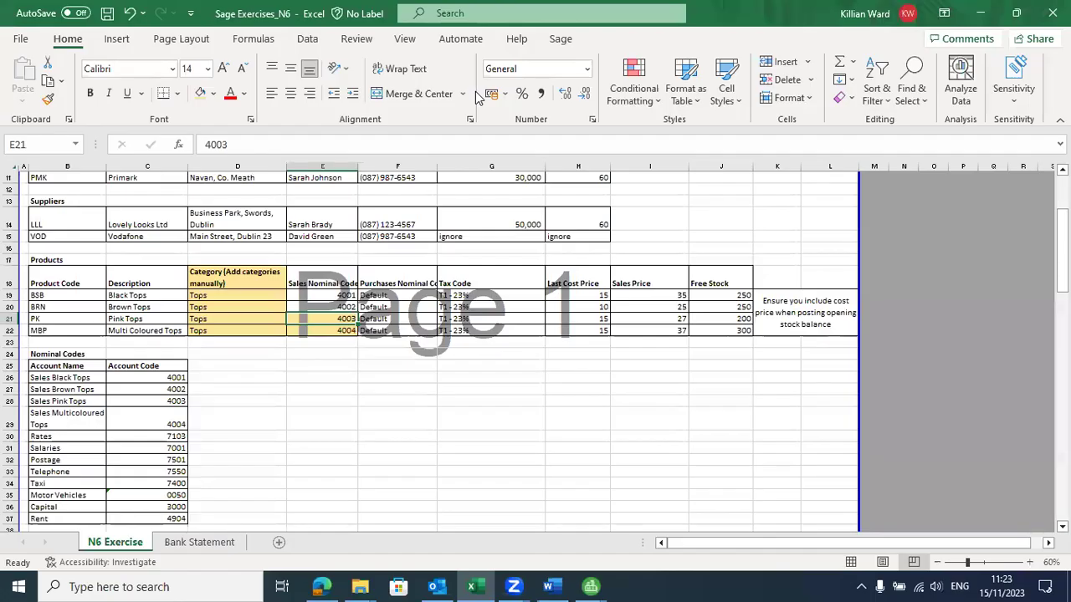
pyautogui.click(87, 377)
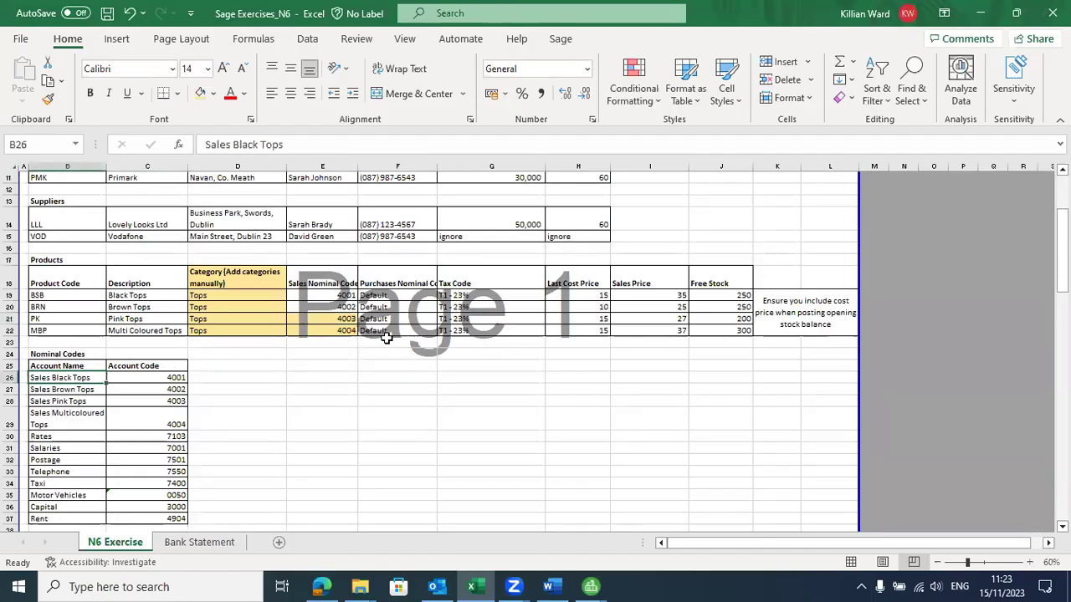
pyautogui.press('Right')
pyautogui.hotkey('alt', 'Tab')
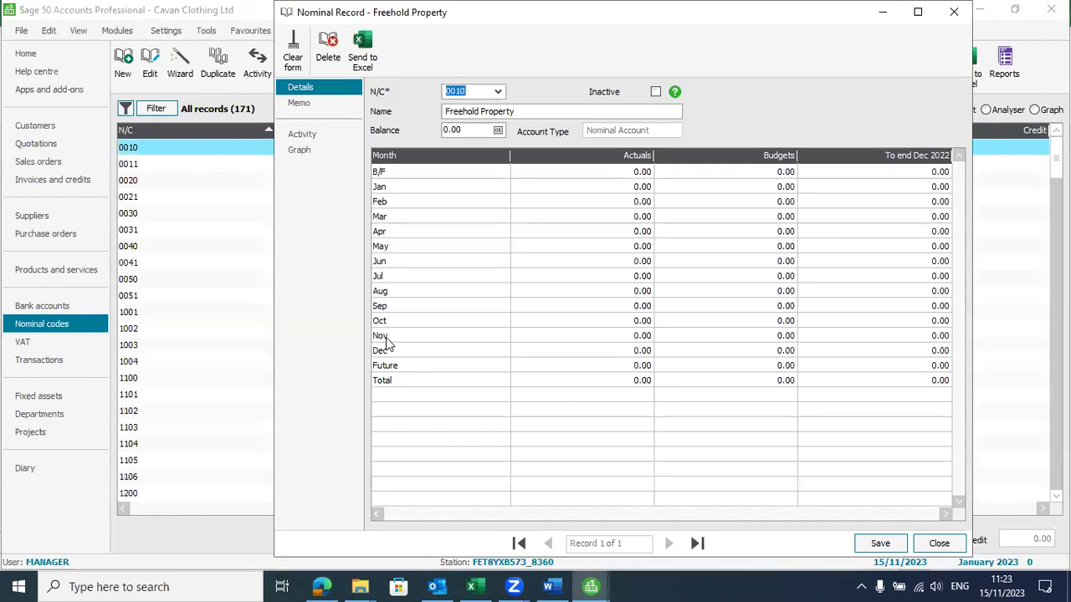
pyautogui.write('4')
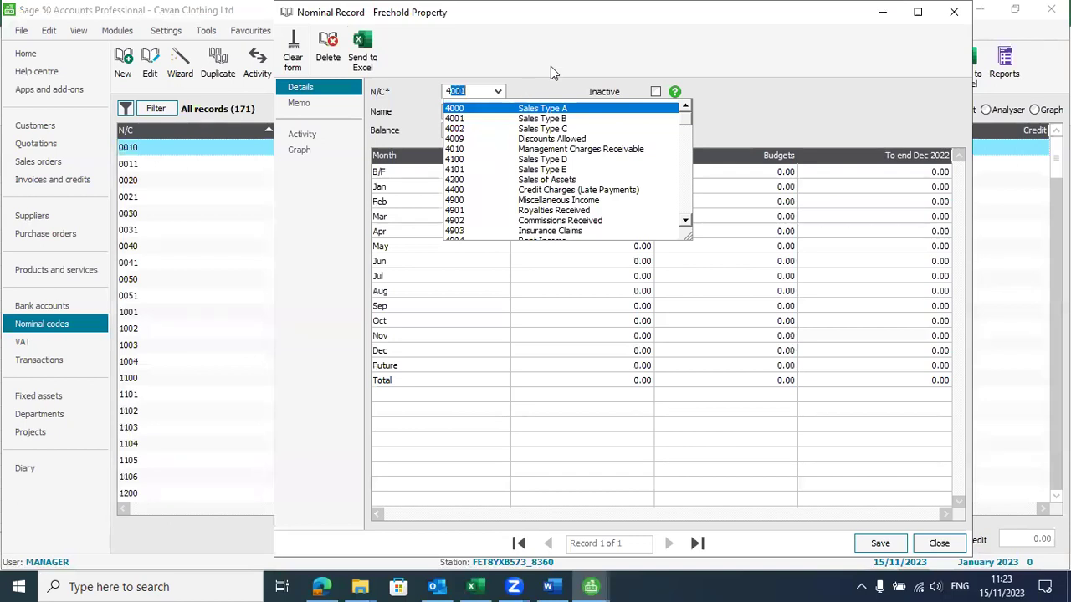
pyautogui.write('001')
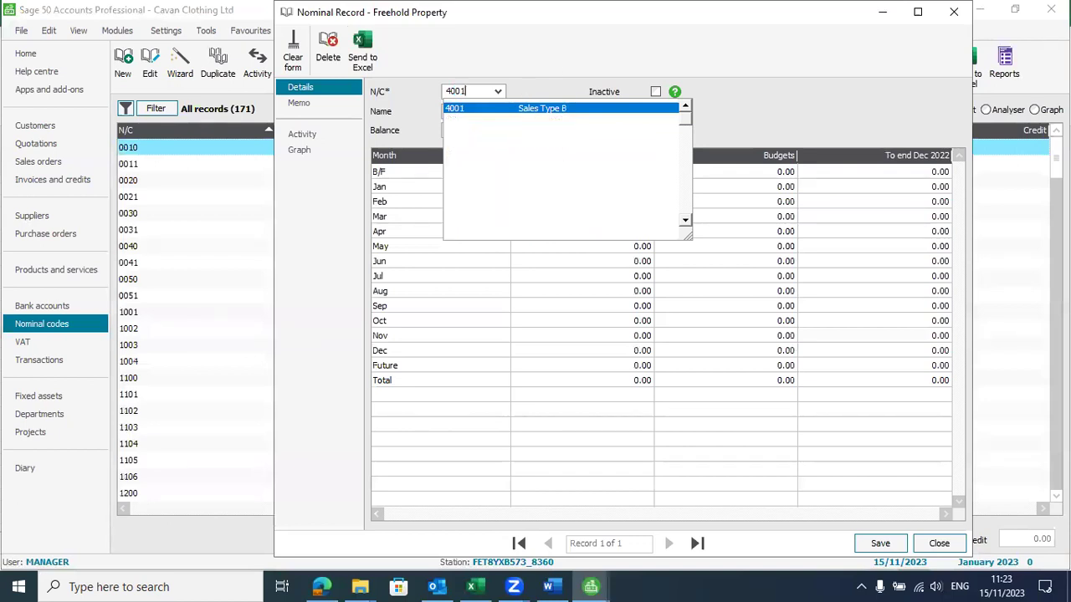
pyautogui.click(558, 110)
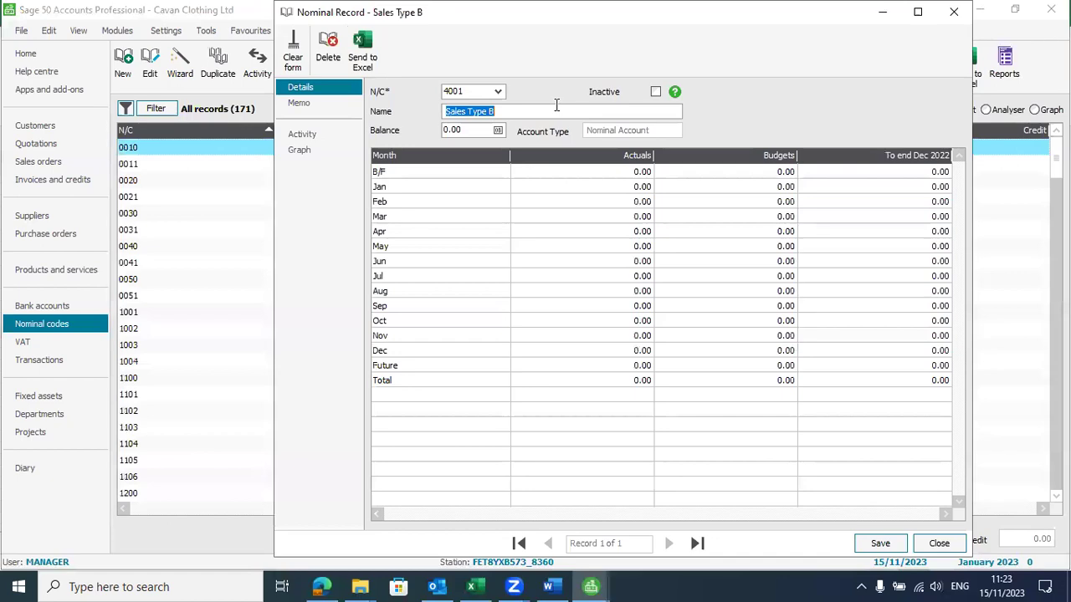
# Step: Paste the name Sales Black Tops from Excel into account 4001 and save it
pyautogui.hotkey('alt', 'Tab')
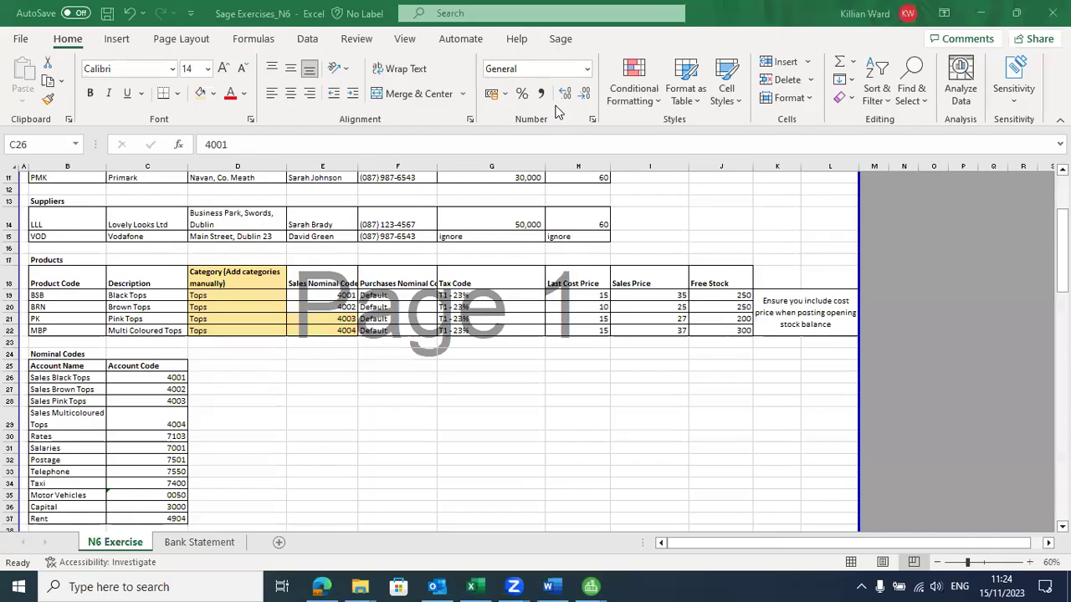
pyautogui.click(73, 378)
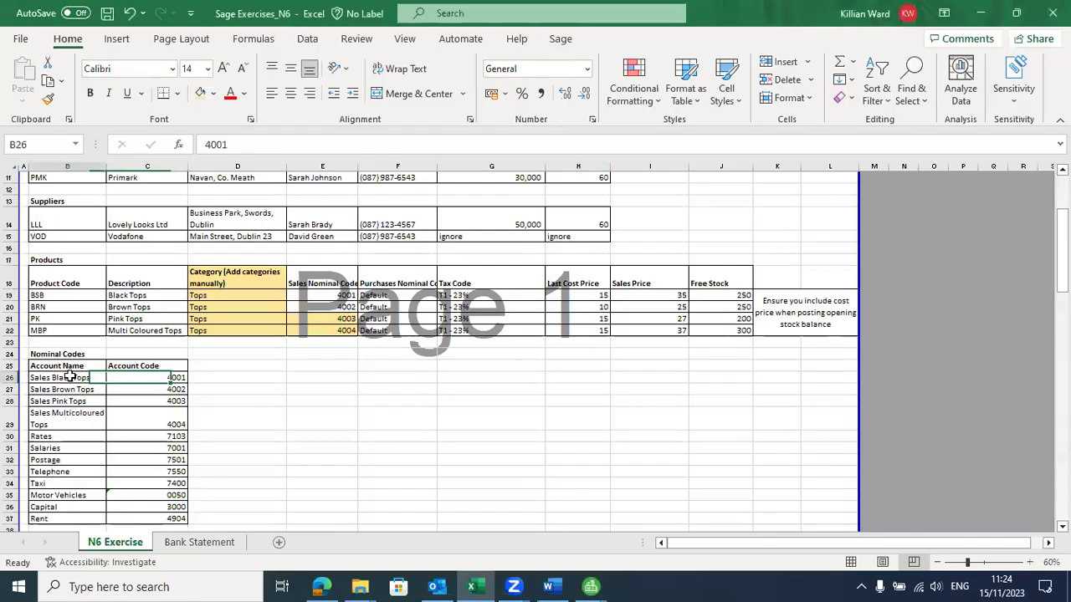
pyautogui.hotkey('ctrl', 'c')
pyautogui.hotkey('alt', 'Tab')
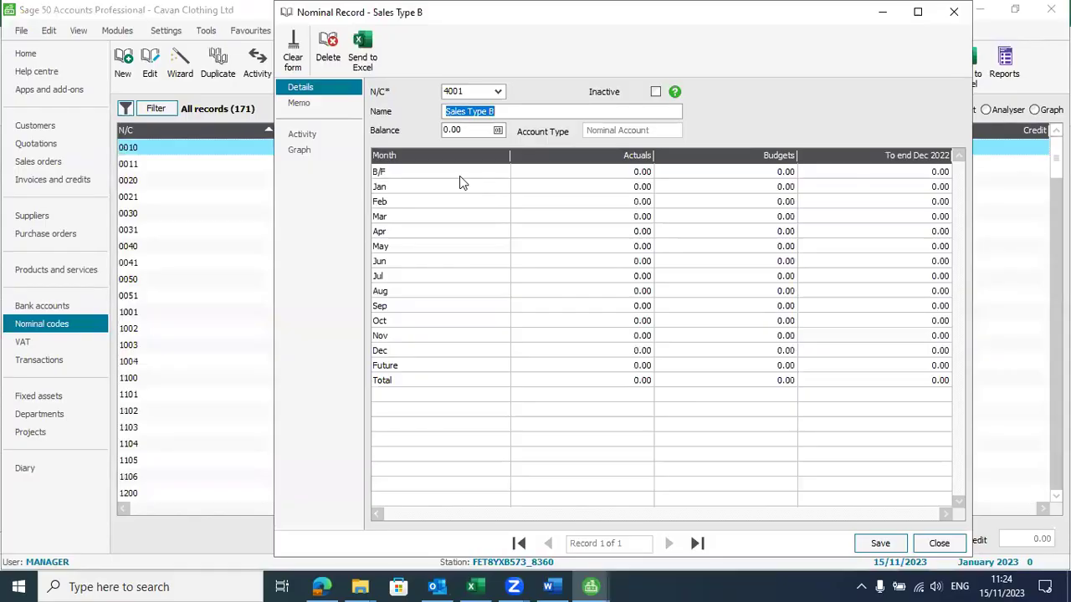
pyautogui.hotkey('ctrl', 'v')
pyautogui.click(880, 543)
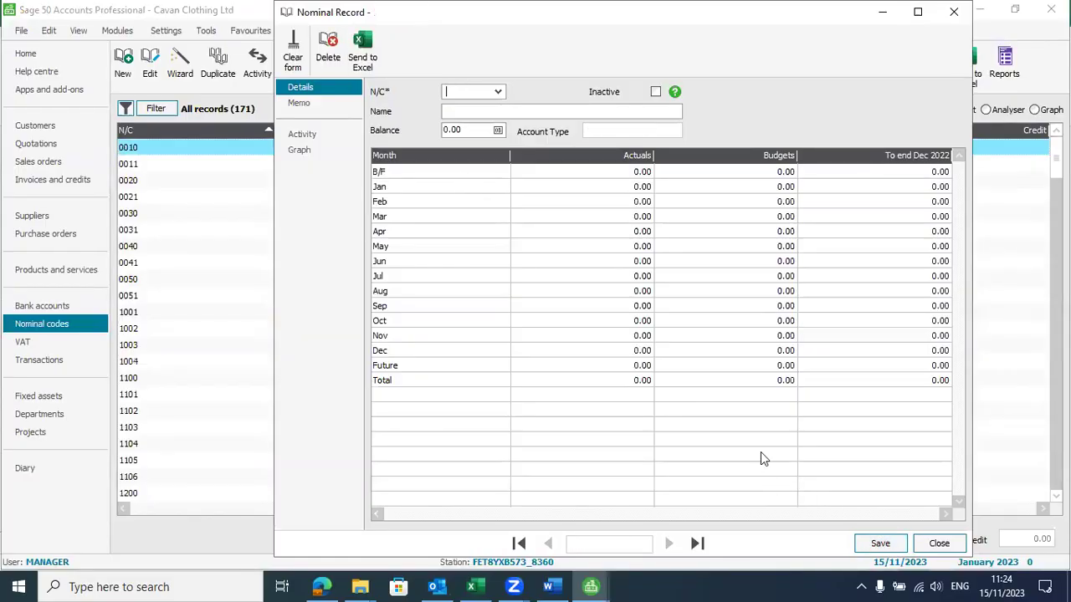
# Step: Rename nominal account 4002 to Sales Brown Tops using the Excel name and save
pyautogui.write('400')
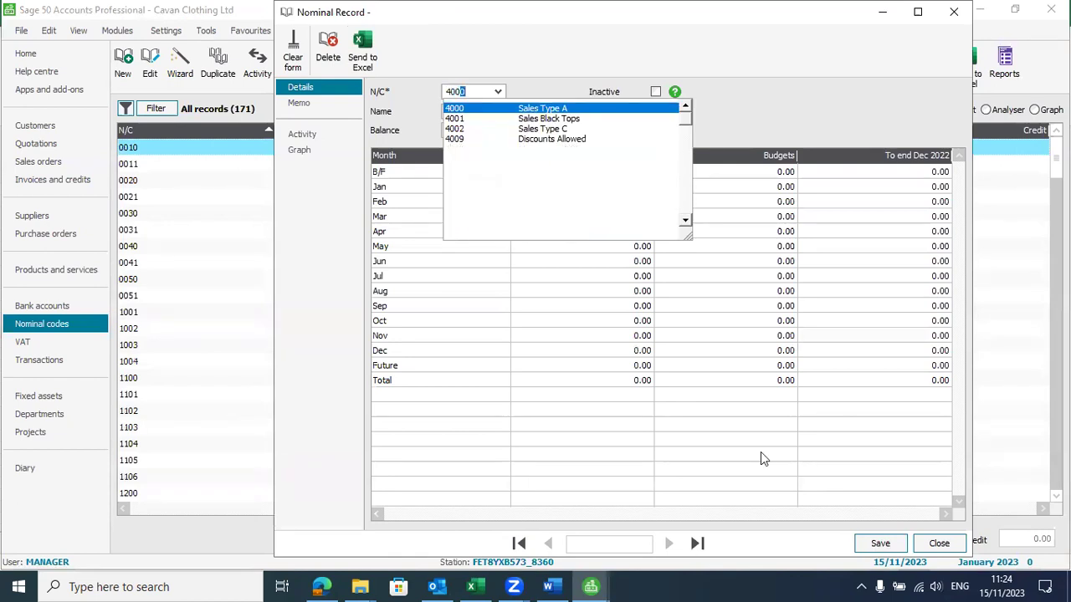
pyautogui.write('2')
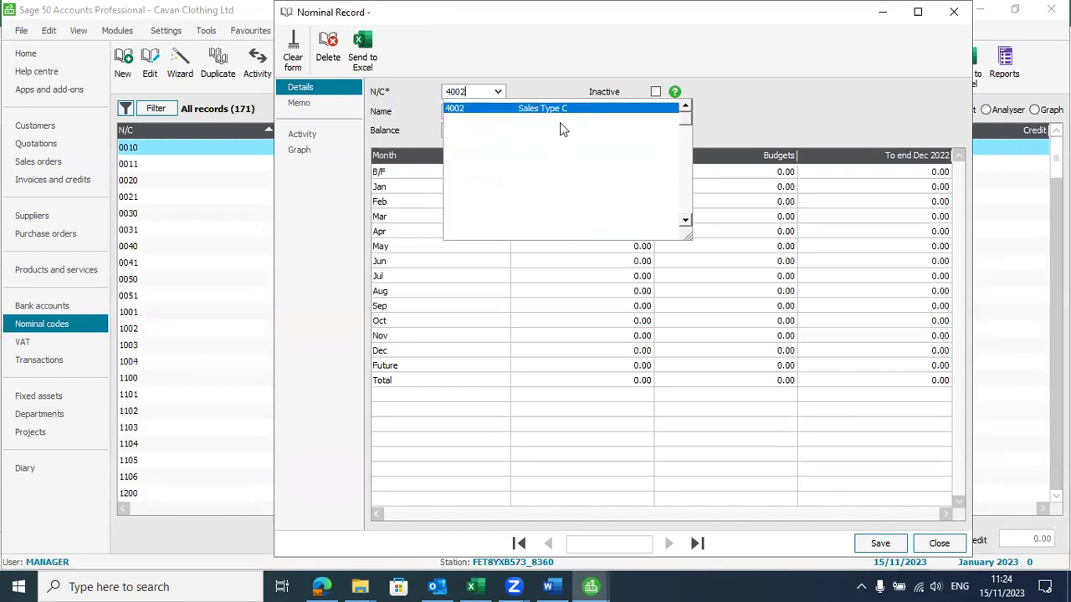
pyautogui.click(545, 112)
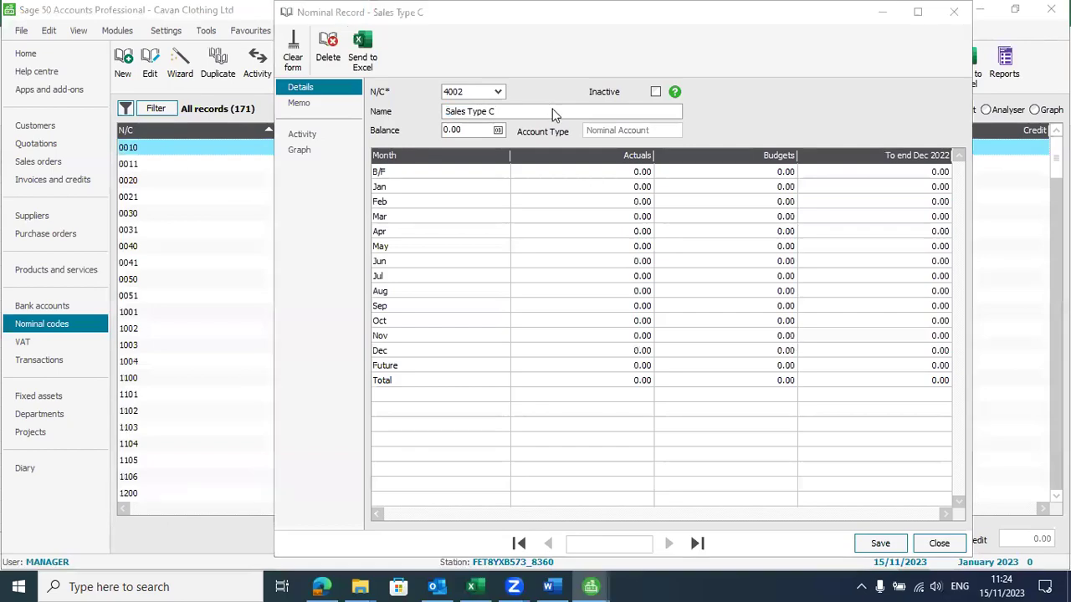
pyautogui.hotkey('alt', 'Tab')
pyautogui.hotkey('alt', 'Tab')
pyautogui.click(159, 389)
pyautogui.click(72, 390)
pyautogui.hotkey('ctrl', 'c')
pyautogui.hotkey('alt', 'Tab')
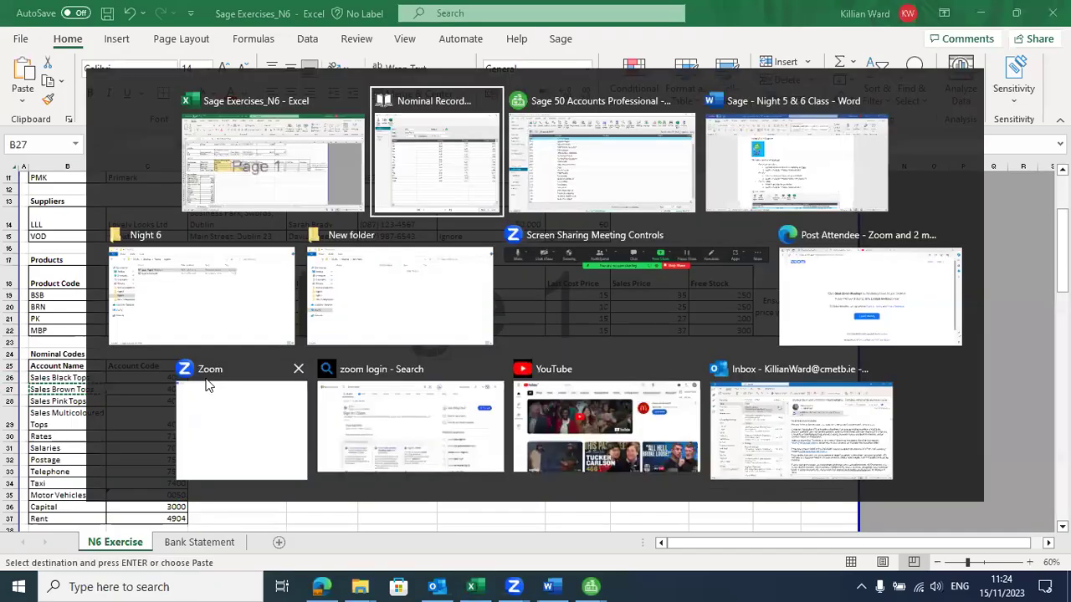
pyautogui.hotkey('ctrl', 'v')
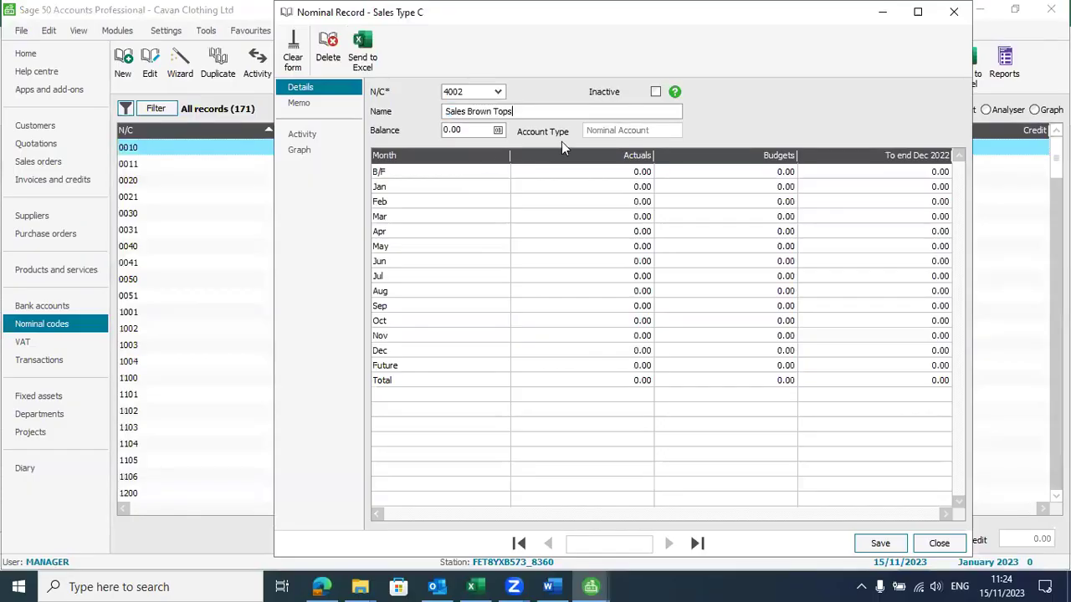
pyautogui.click(880, 544)
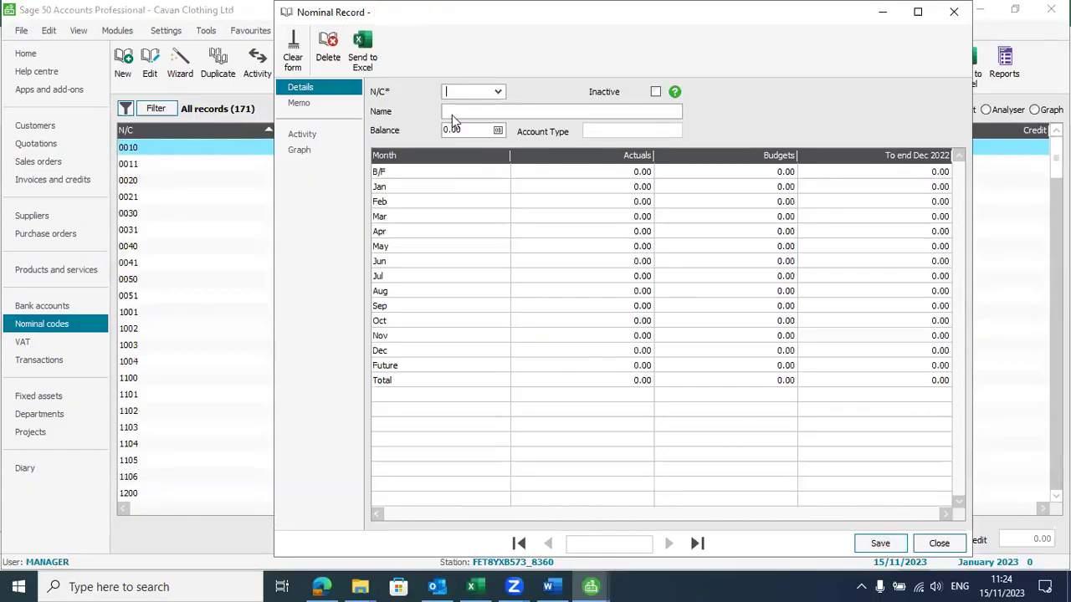
# Step: Name nominal account 4003 Sales Pink Tops and save it
pyautogui.write('4003')
pyautogui.click(471, 110)
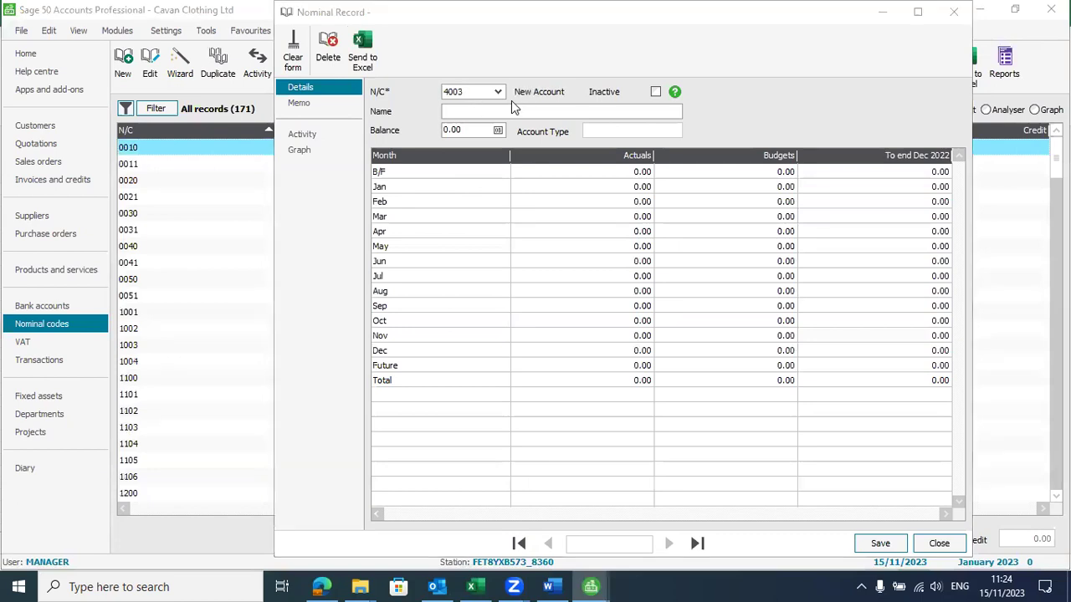
pyautogui.hotkey('alt', 'Tab')
pyautogui.hotkey('alt', 'Tab')
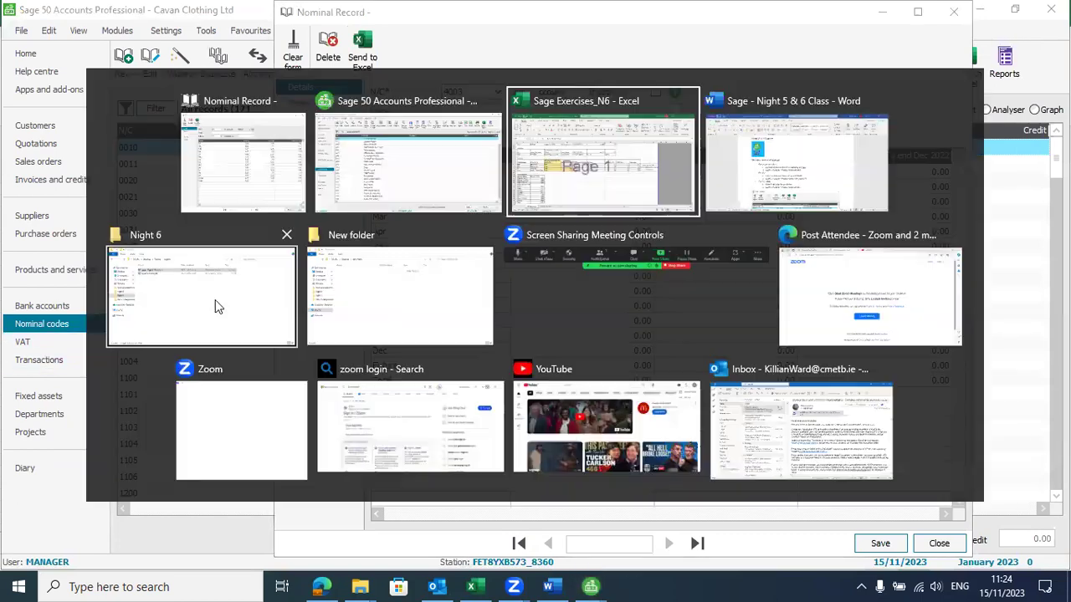
pyautogui.click(81, 400)
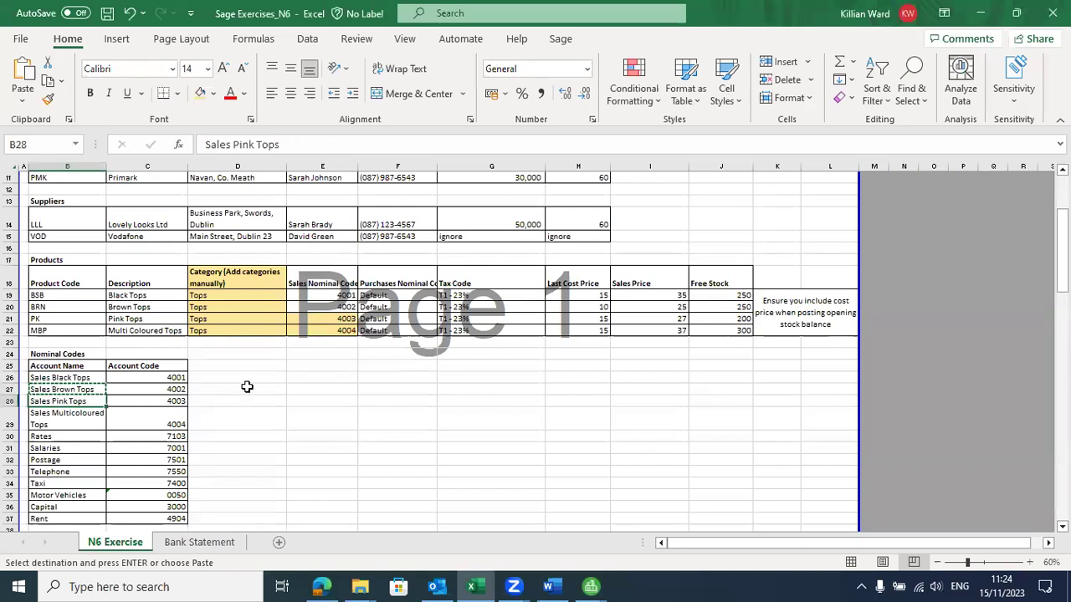
pyautogui.hotkey('alt', 'Tab')
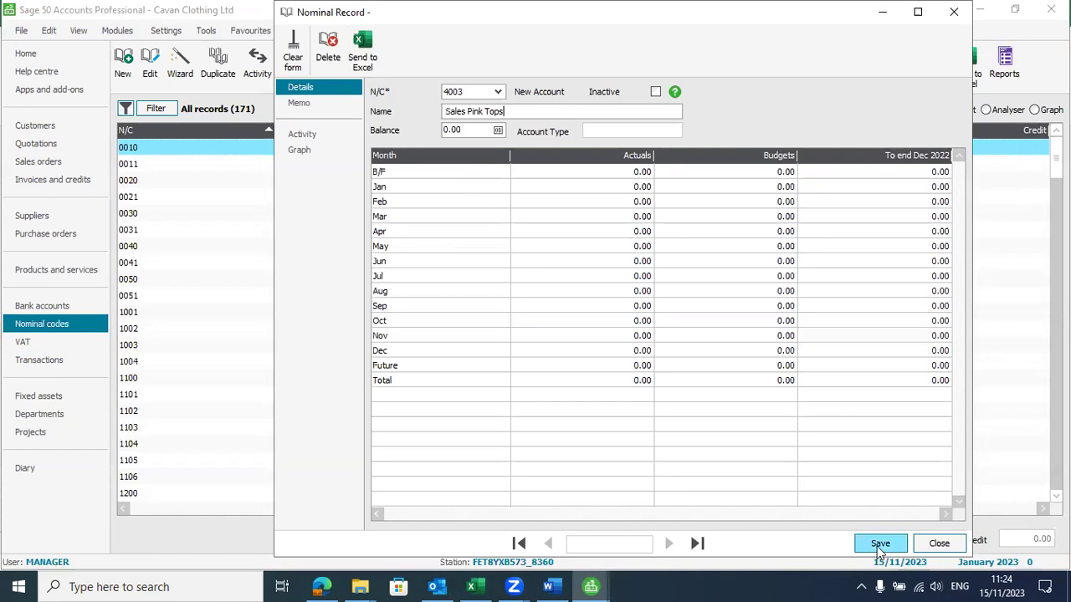
pyautogui.click(877, 545)
# Step: Name nominal account 4004 Sales Multicoloured Tops and save it
pyautogui.write('4004')
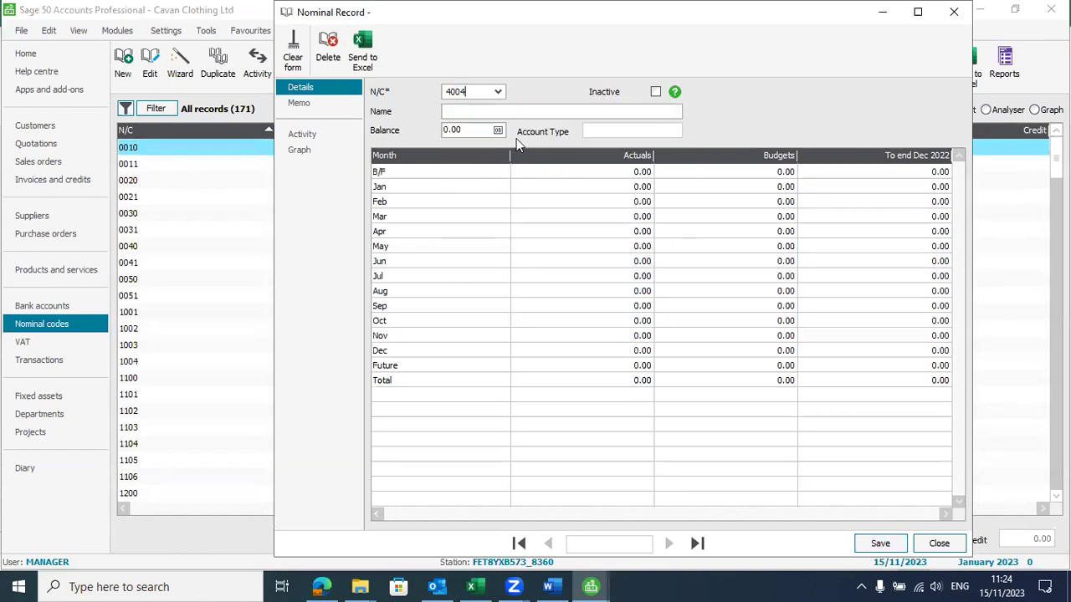
pyautogui.hotkey('alt', 'Tab')
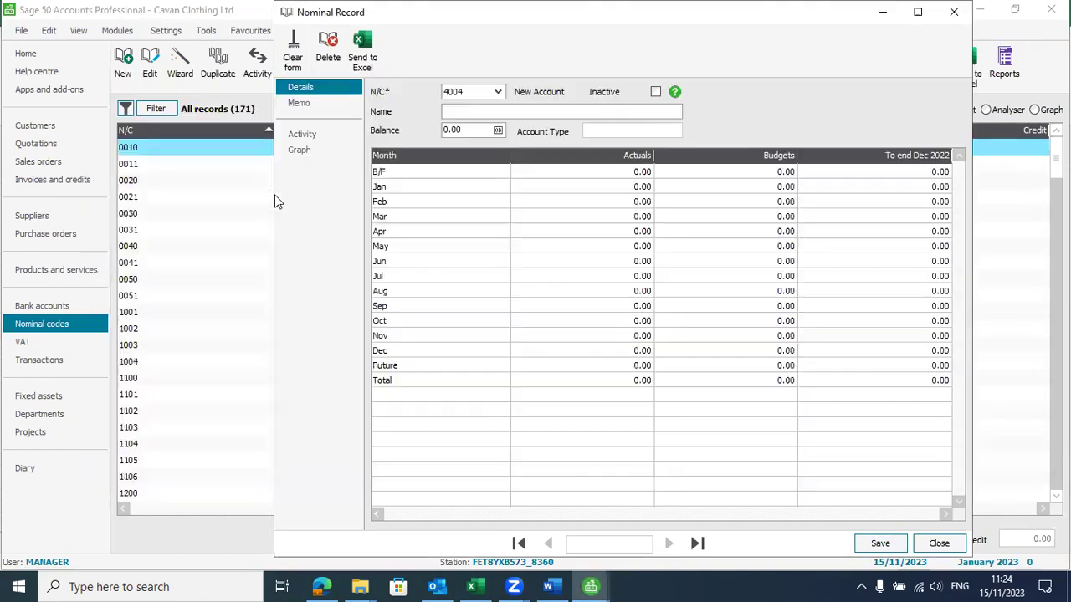
pyautogui.hotkey('alt', 'Tab')
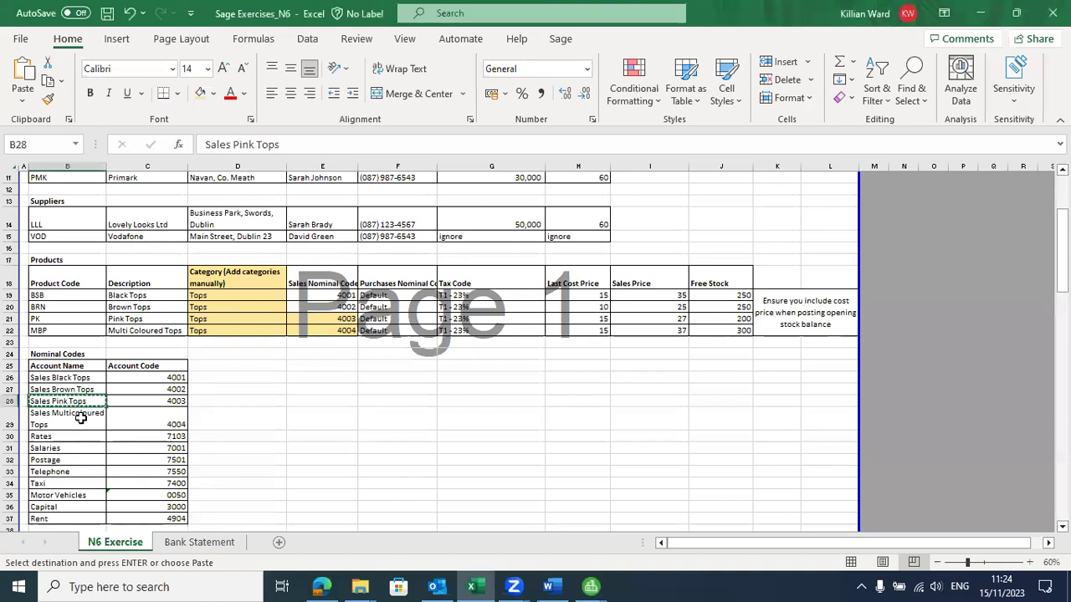
pyautogui.click(81, 413)
pyautogui.hotkey('alt', 'Tab')
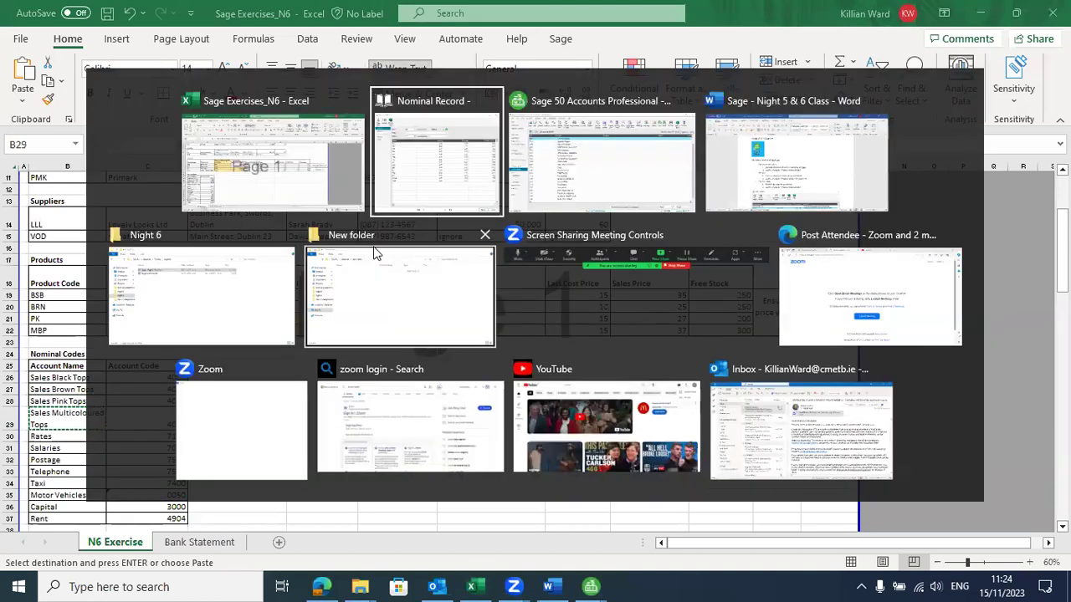
pyautogui.hotkey('ctrl', 'v')
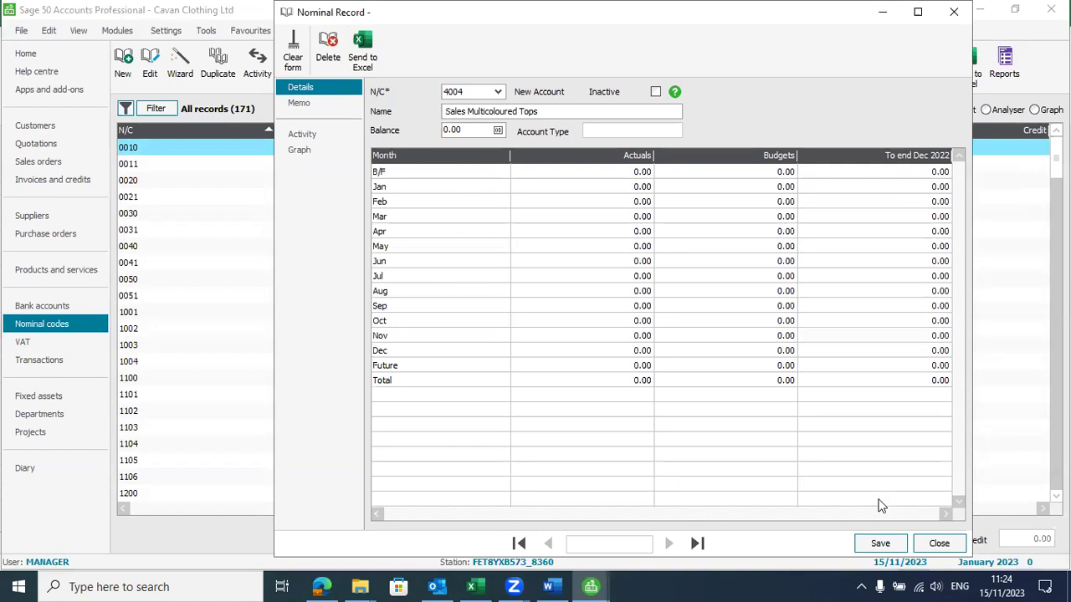
pyautogui.click(887, 546)
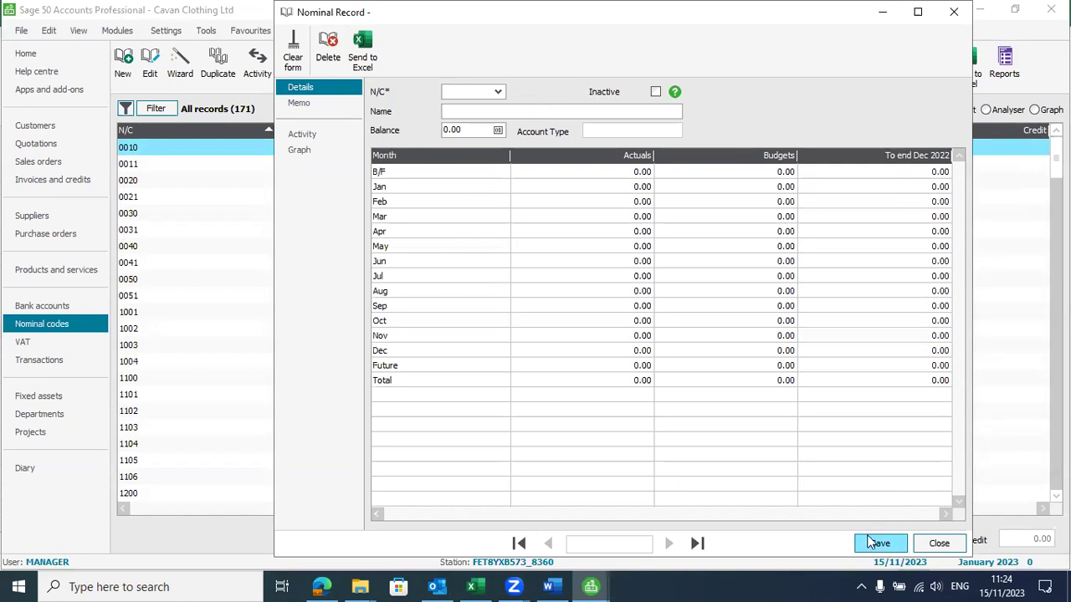
# Step: Bring the Word class notes document to the front
pyautogui.hotkey('alt', 'Tab')
pyautogui.press('Tab')
pyautogui.scroll(-2, 61, 449)
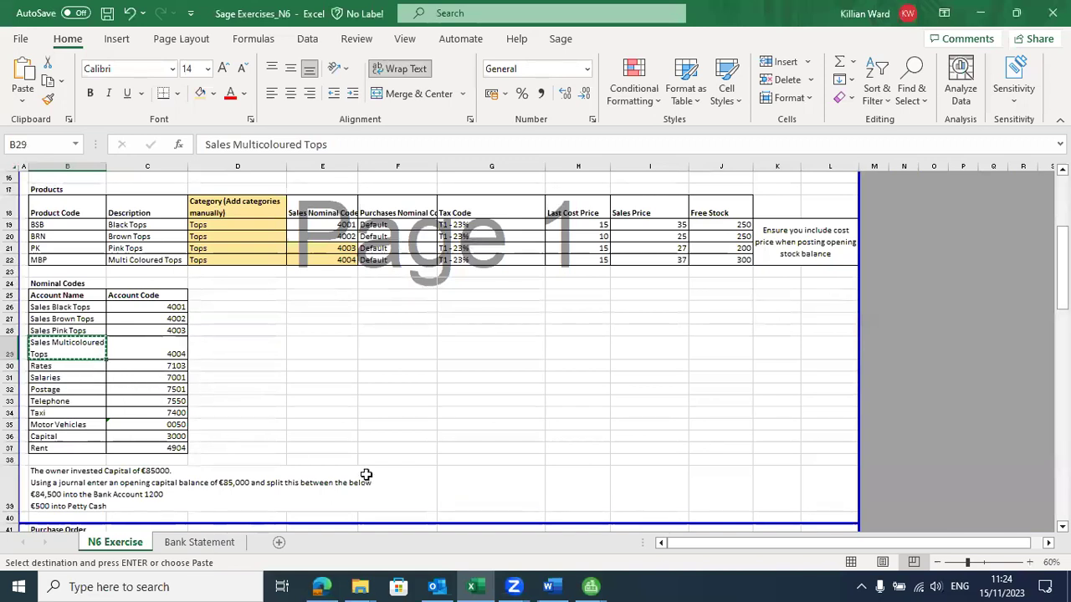
pyautogui.click(551, 587)
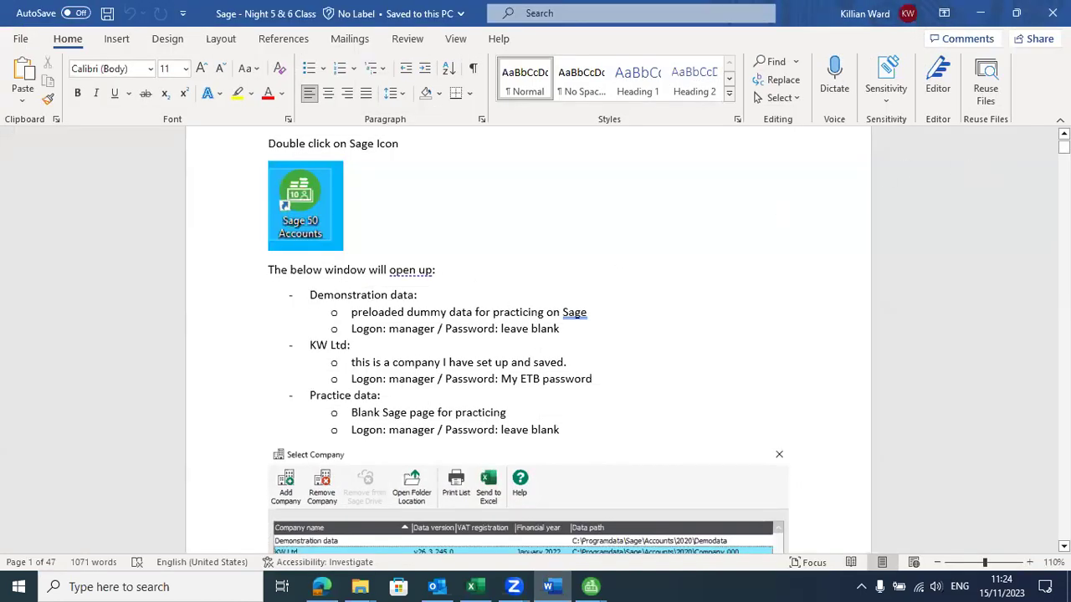
# Step: Highlight the nominal code ranges on the summary page, pointing out 1000–1999 and 4000–4999
pyautogui.scroll(-20, 406, 403)
pyautogui.scroll(5, 406, 403)
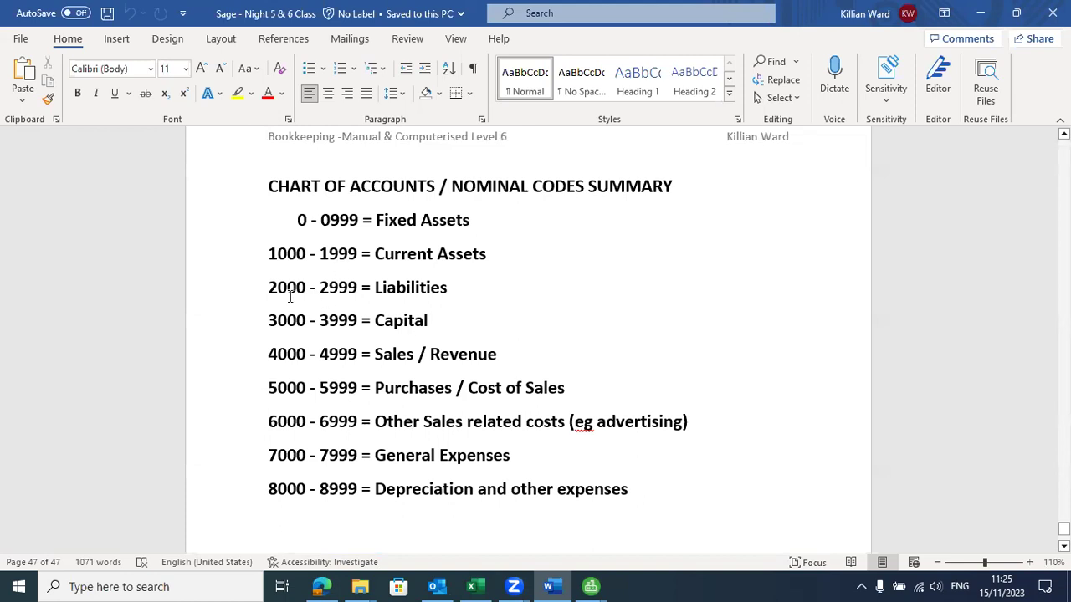
pyautogui.moveTo(266, 210); pyautogui.dragTo(651, 495)
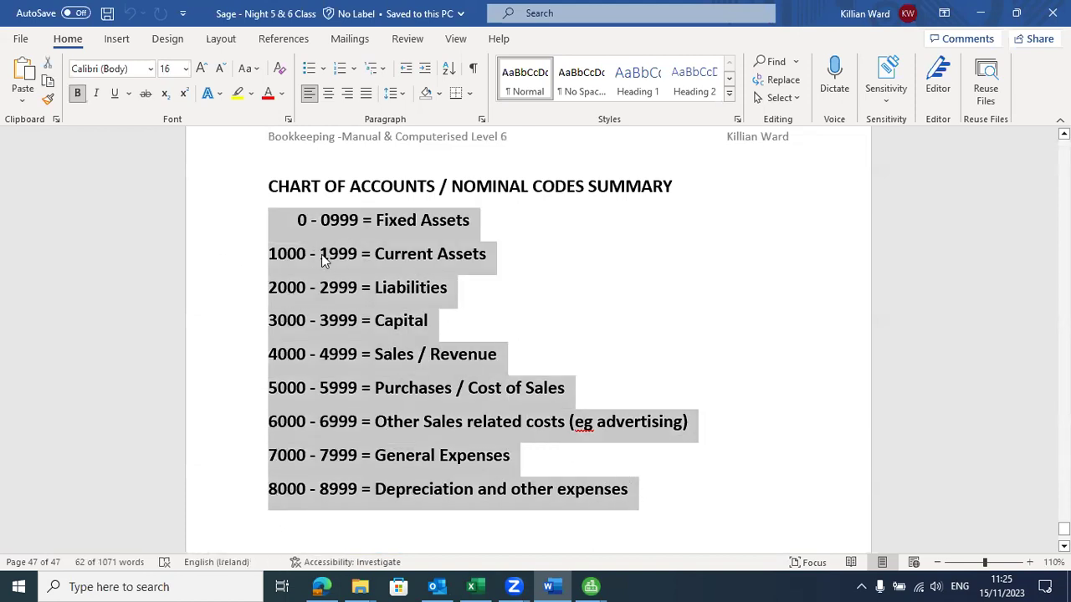
pyautogui.click(275, 354)
pyautogui.moveTo(280, 353)
pyautogui.mouseDown()
pyautogui.moveTo(291, 353)
pyautogui.moveTo(267, 354)
pyautogui.mouseUp()
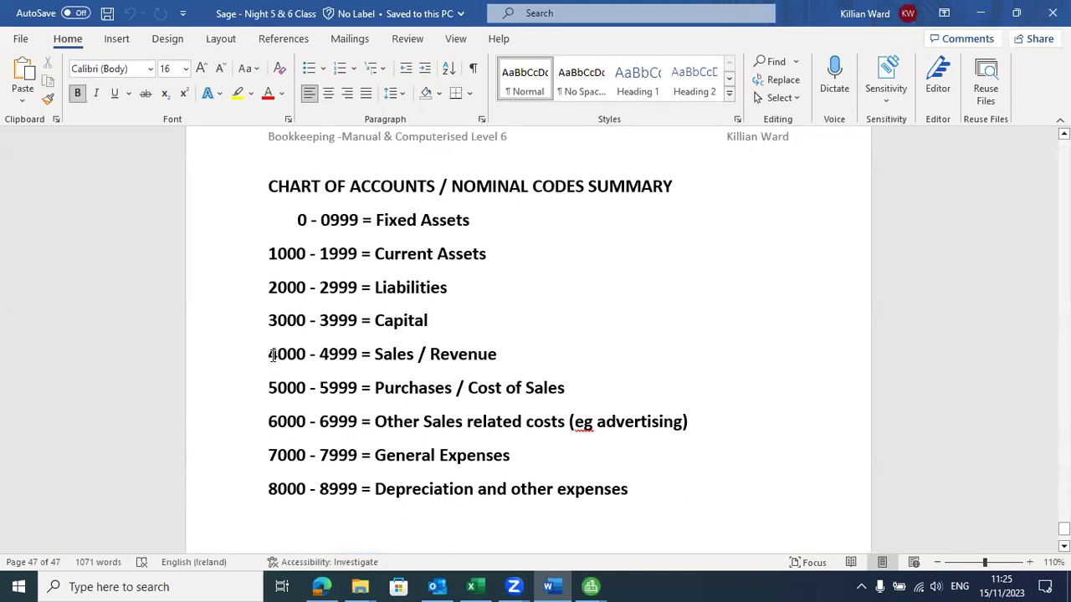
pyautogui.moveTo(270, 254); pyautogui.dragTo(277, 255)
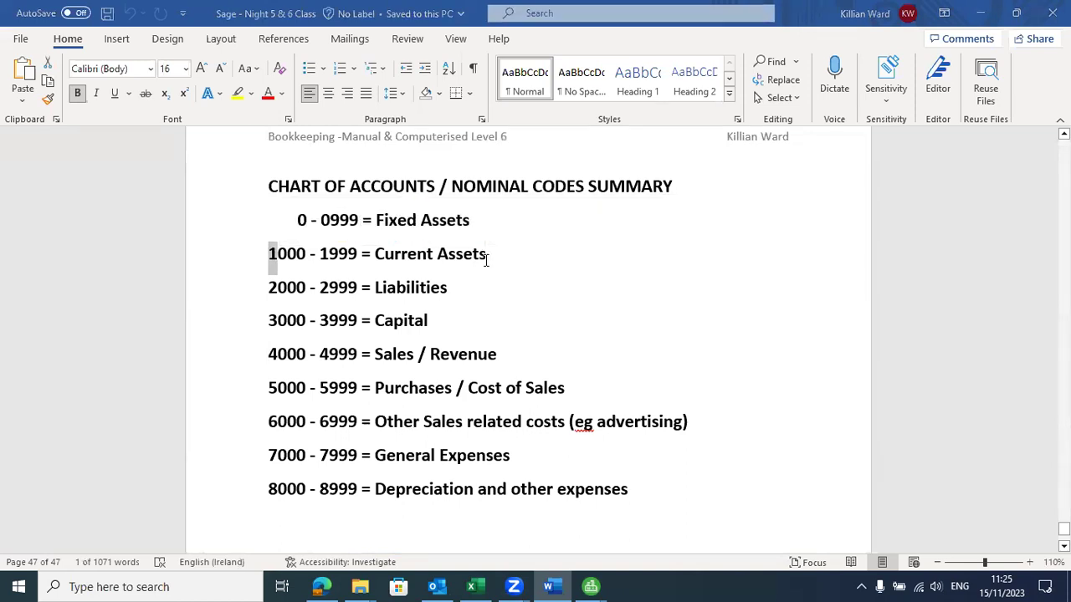
pyautogui.hotkey('alt', 'Tab')
pyautogui.hotkey('alt', 'Tab')
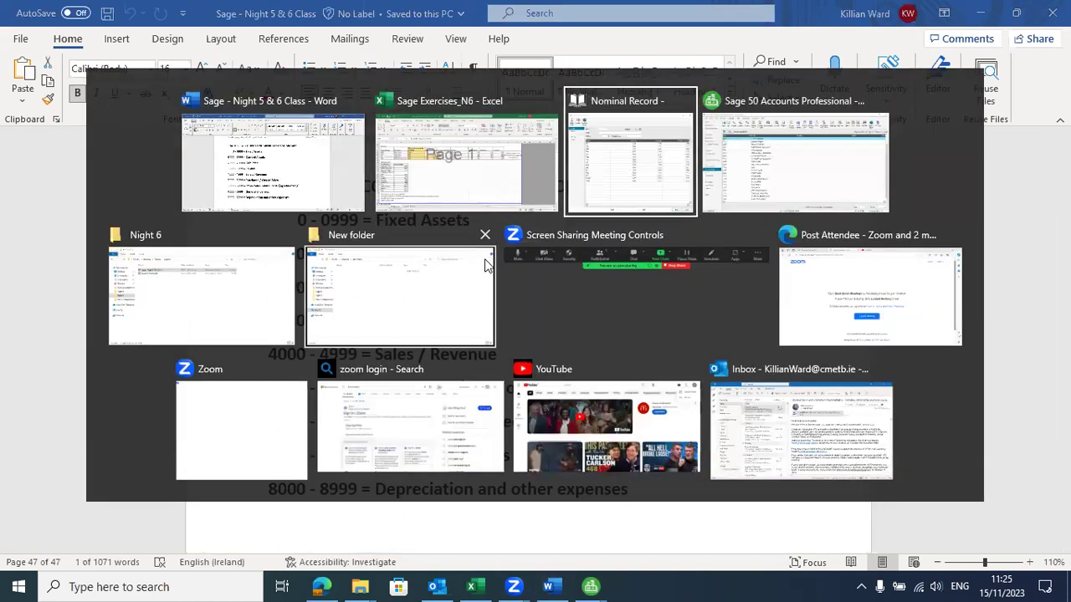
# Step: Close the nominal record and open the products list in Sage
pyautogui.click(939, 544)
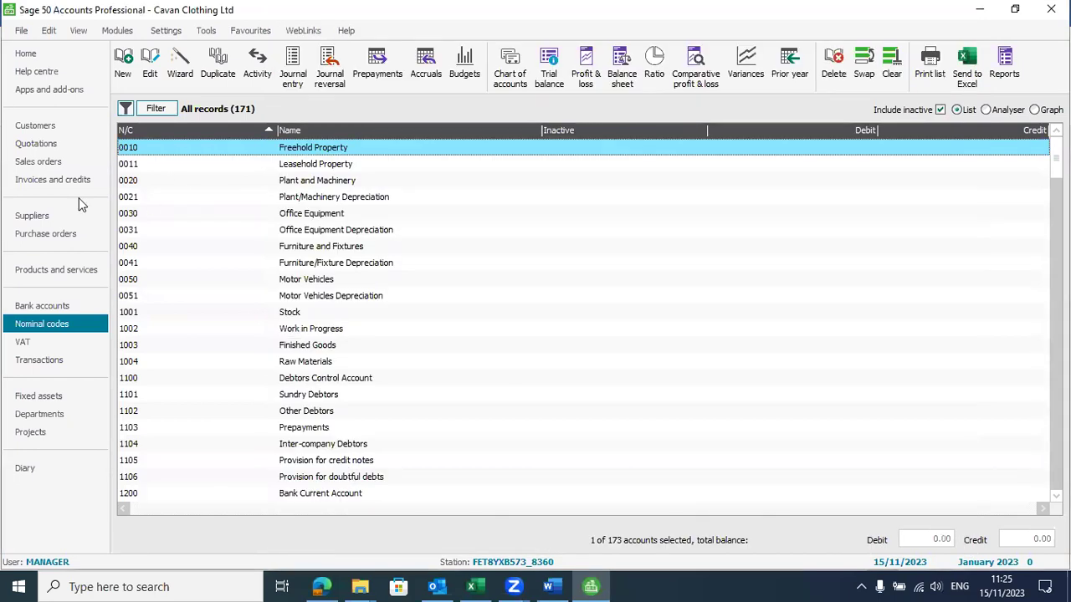
pyautogui.click(53, 271)
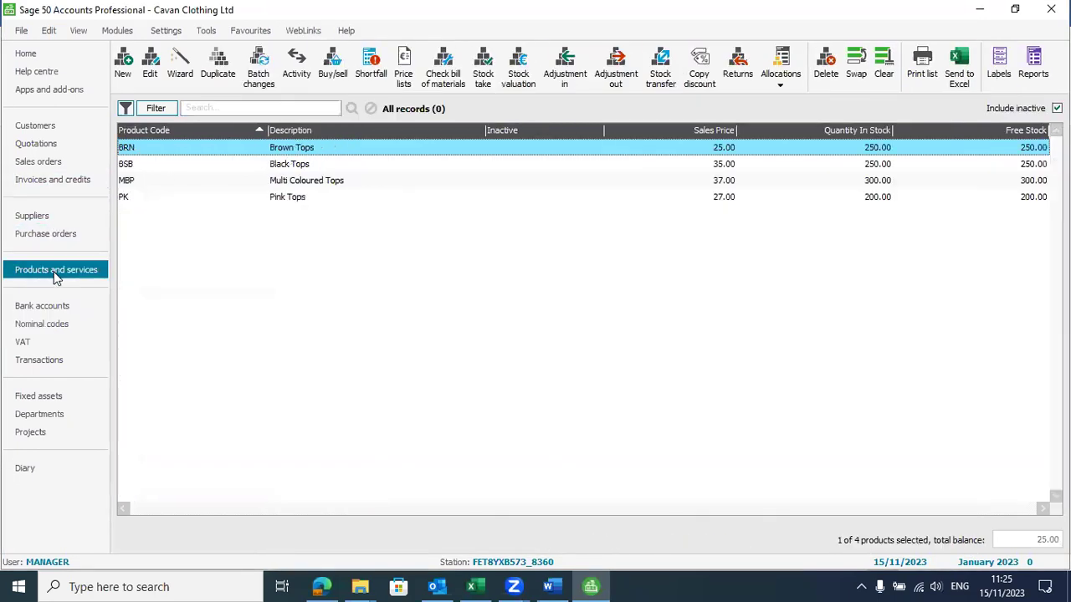
pyautogui.doubleClick(307, 153)
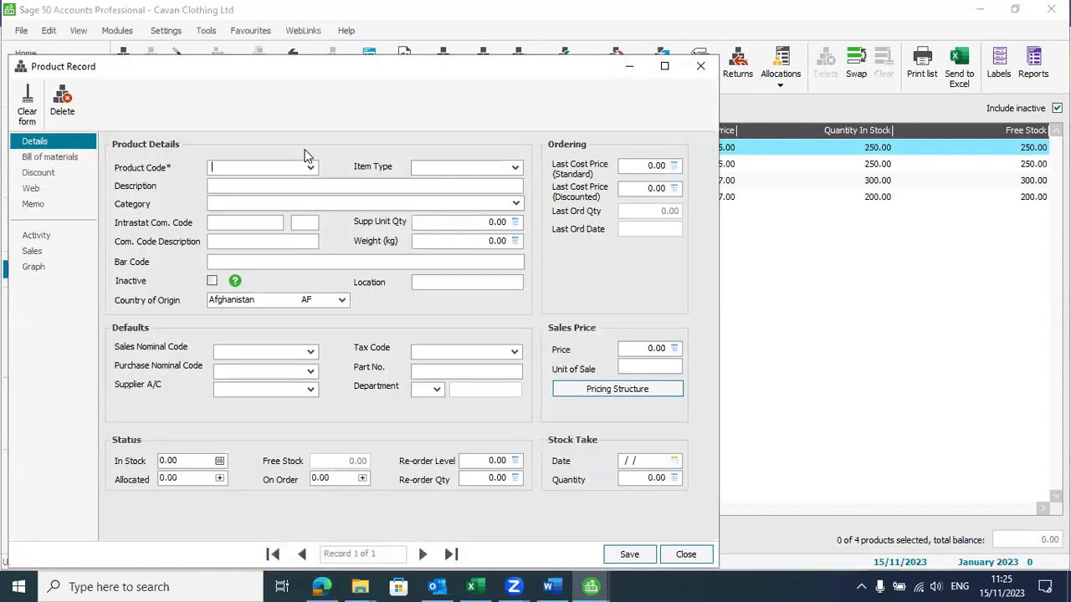
pyautogui.click(686, 555)
# Step: Compare the Black Tops and Brown Tops product records against the Excel product sheet
pyautogui.hotkey('alt', 'Tab')
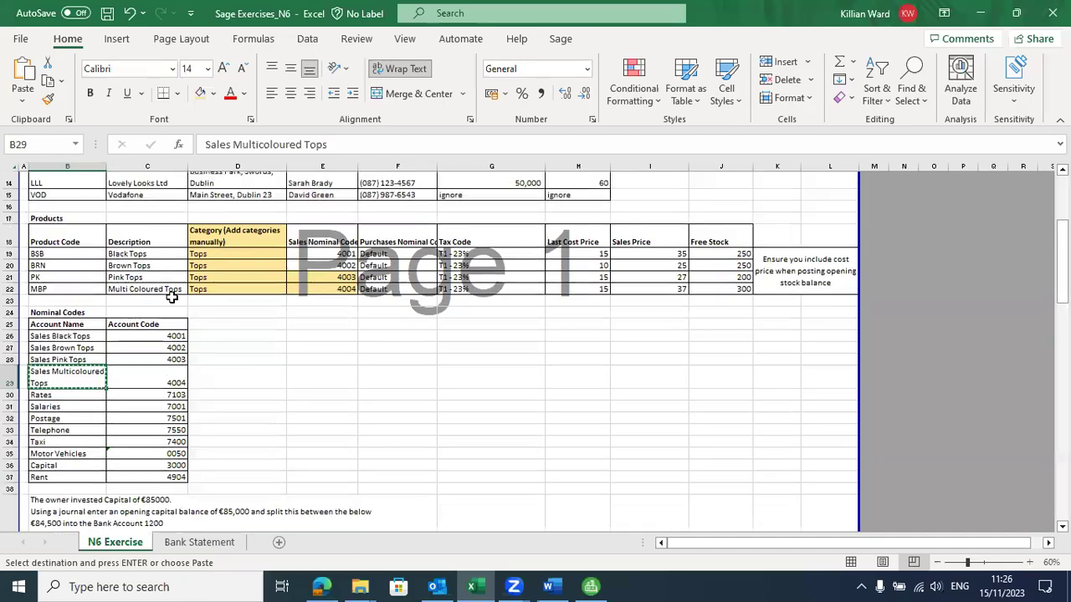
pyautogui.click(147, 260)
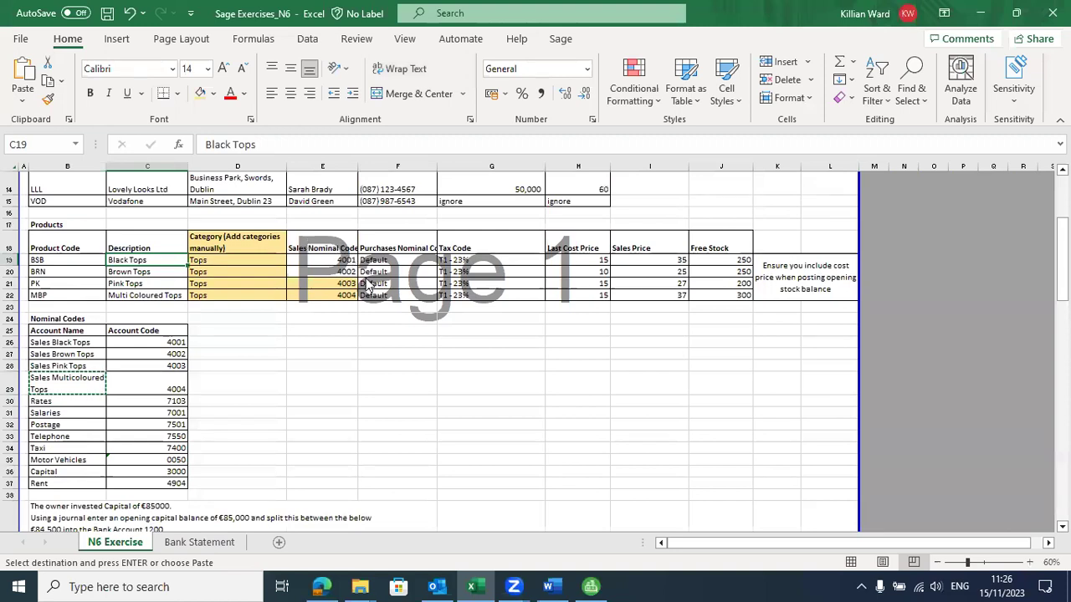
pyautogui.hotkey('alt', 'Tab')
pyautogui.click(309, 165)
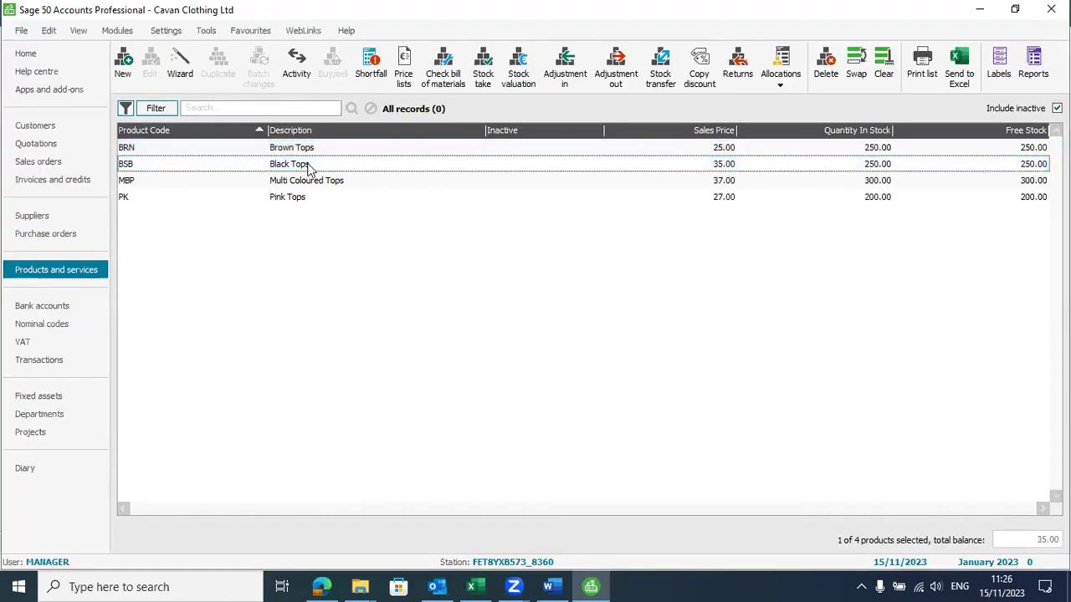
pyautogui.doubleClick(308, 164)
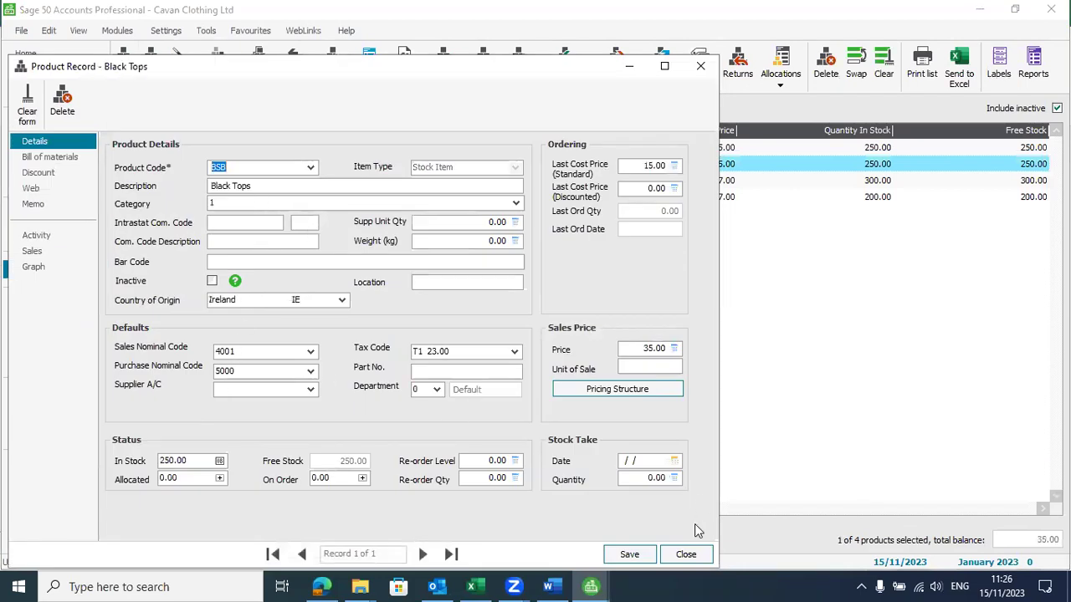
pyautogui.click(674, 554)
pyautogui.hotkey('alt', 'Tab')
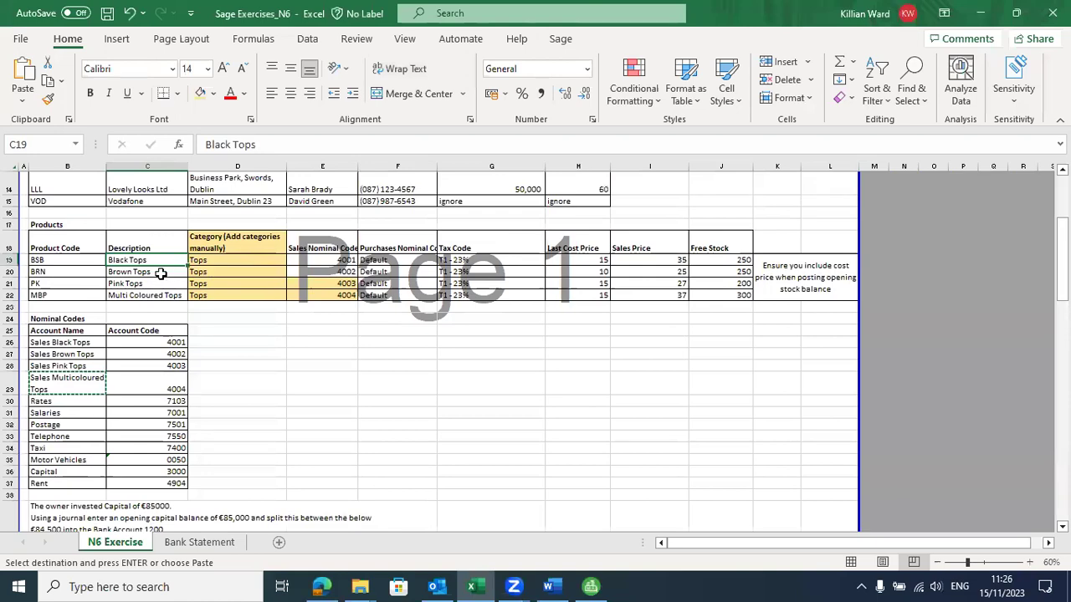
pyautogui.hotkey('alt', 'Tab')
pyautogui.hotkey('alt', 'Tab')
pyautogui.hotkey('alt', 'Tab')
pyautogui.click(305, 149)
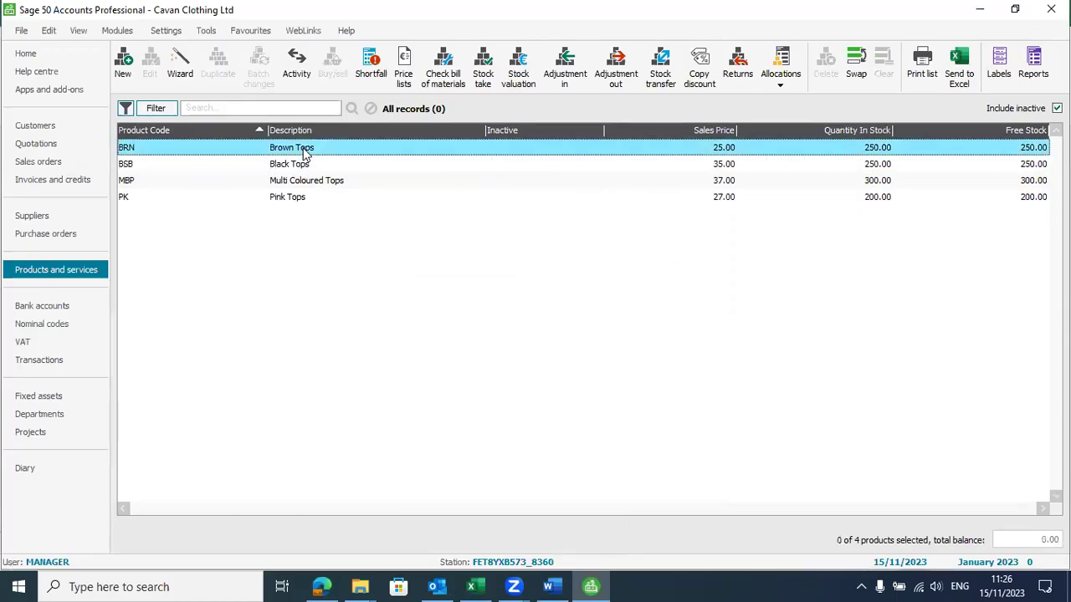
pyautogui.doubleClick(305, 149)
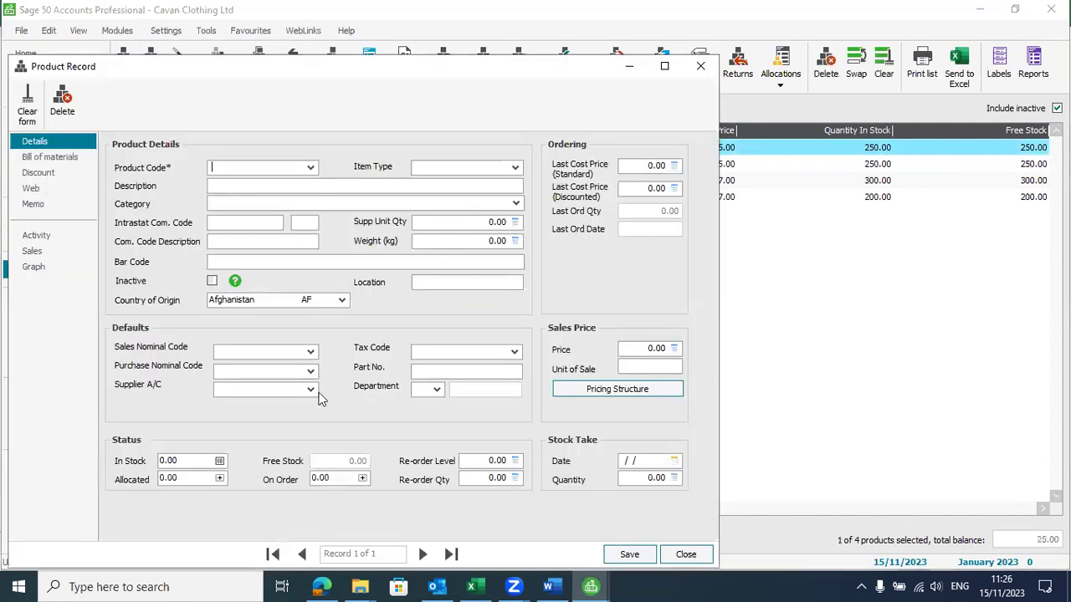
pyautogui.click(686, 553)
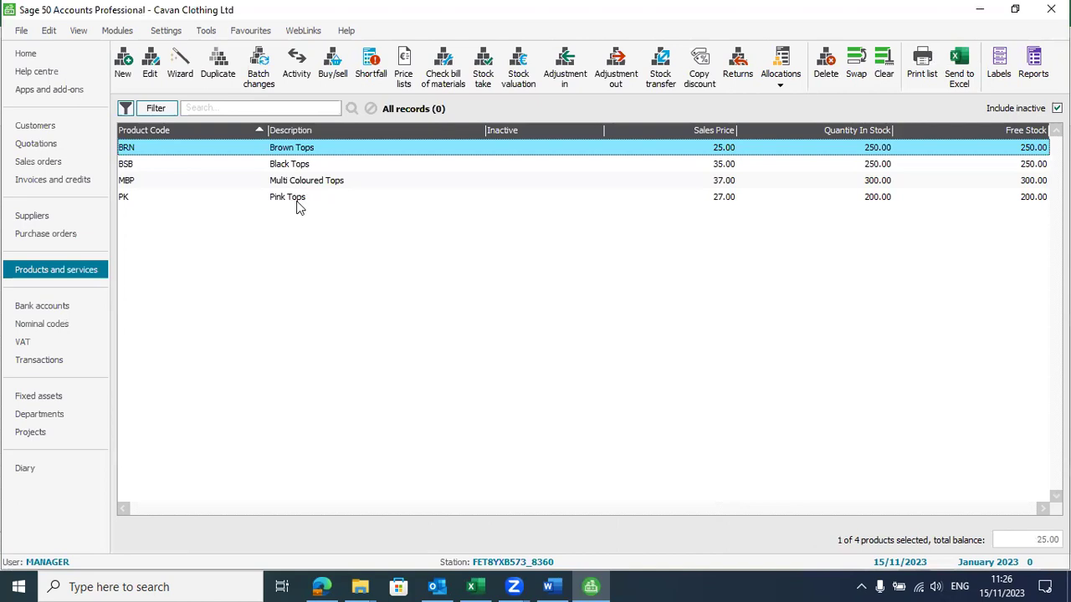
# Step: Open the Pink Tops product record and confirm its sales code 4003 in Excel
pyautogui.doubleClick(299, 197)
pyautogui.doubleClick(298, 200)
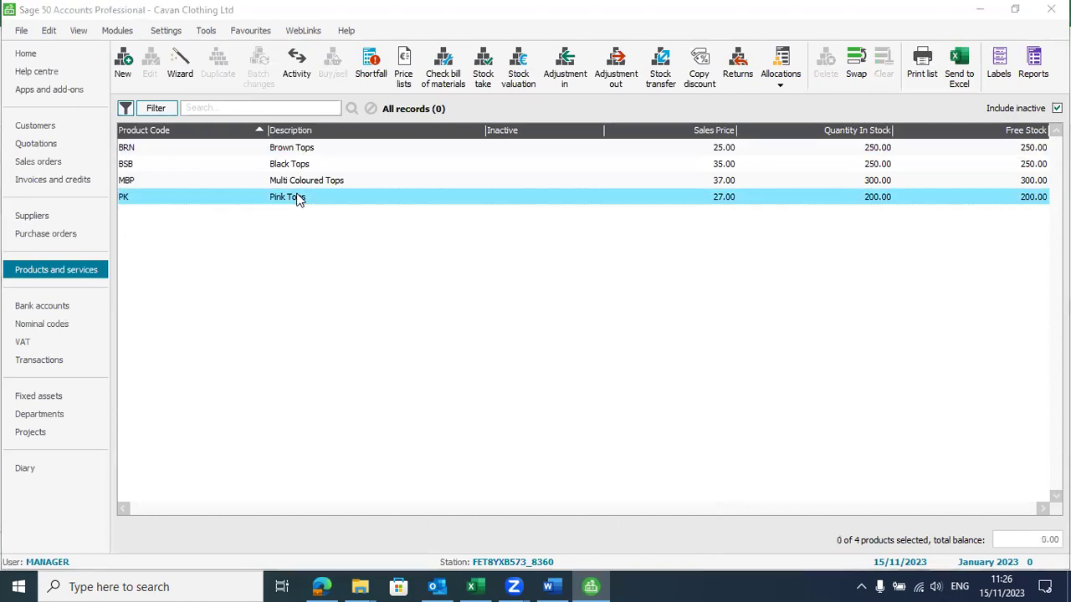
pyautogui.hotkey('alt', 'Tab')
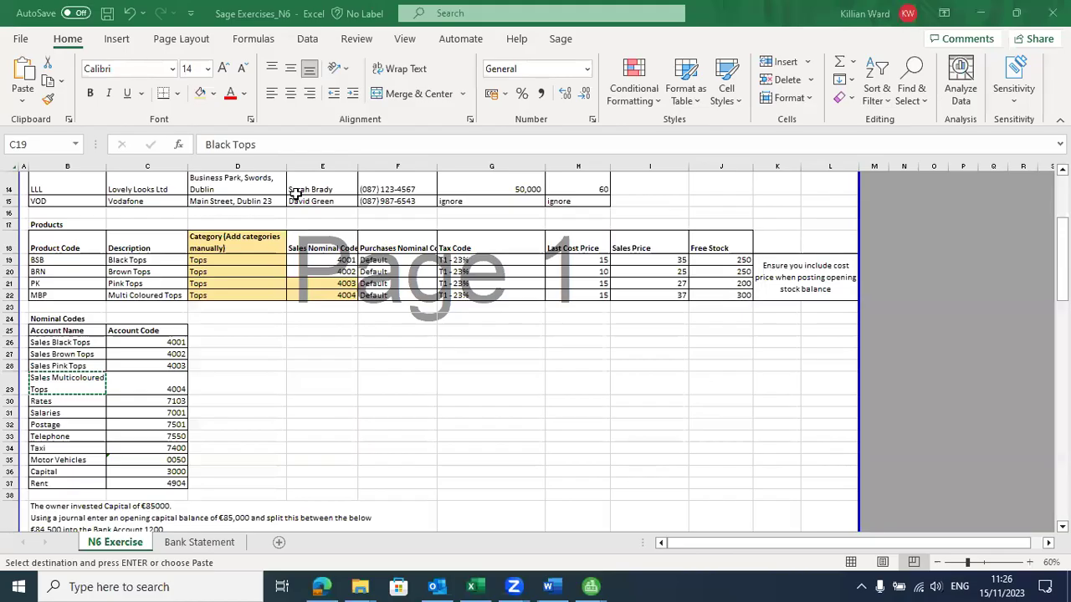
pyautogui.click(353, 283)
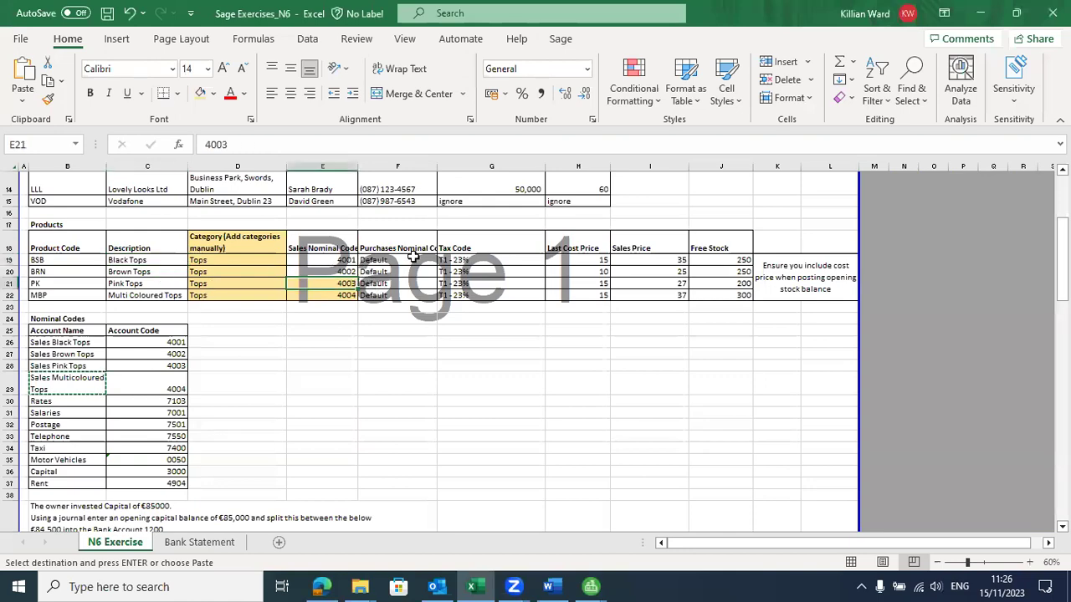
pyautogui.hotkey('alt', 'Tab')
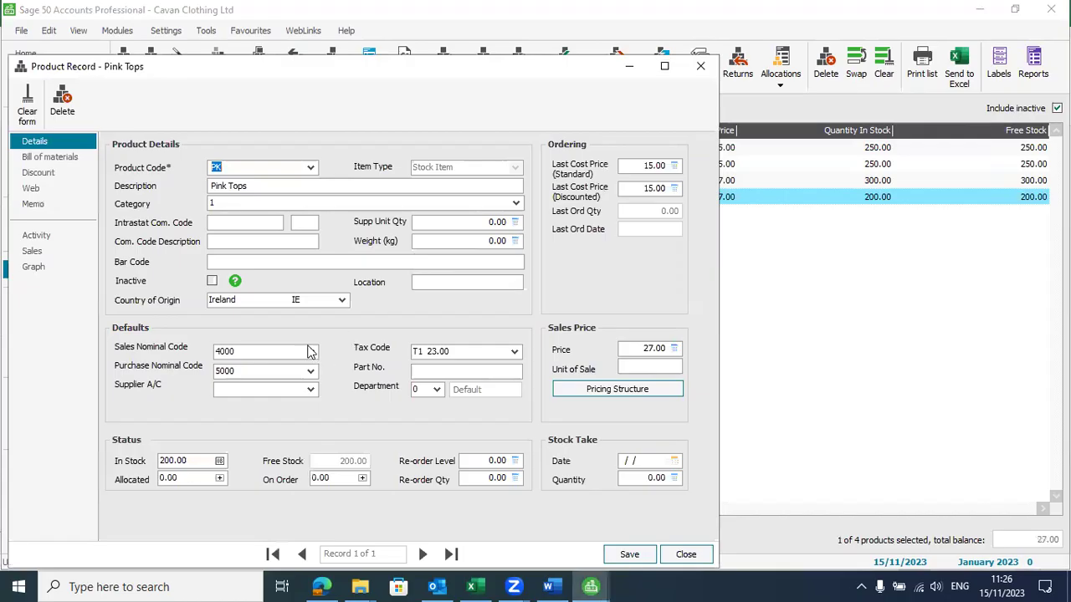
# Step: Set Pink Tops' sales nominal code to 4003 and save the product
pyautogui.click(311, 352)
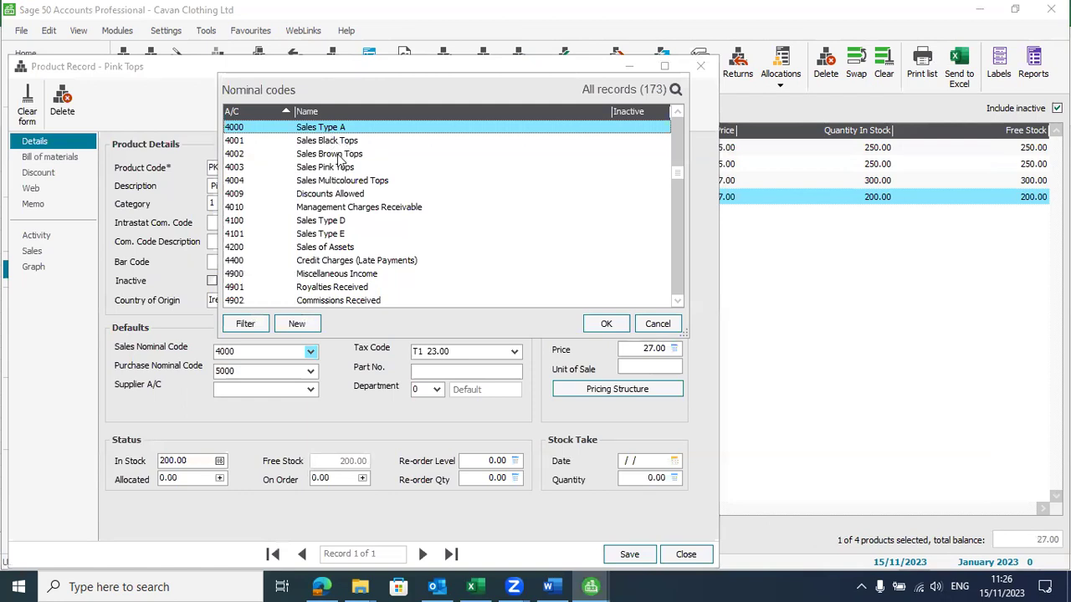
pyautogui.click(334, 169)
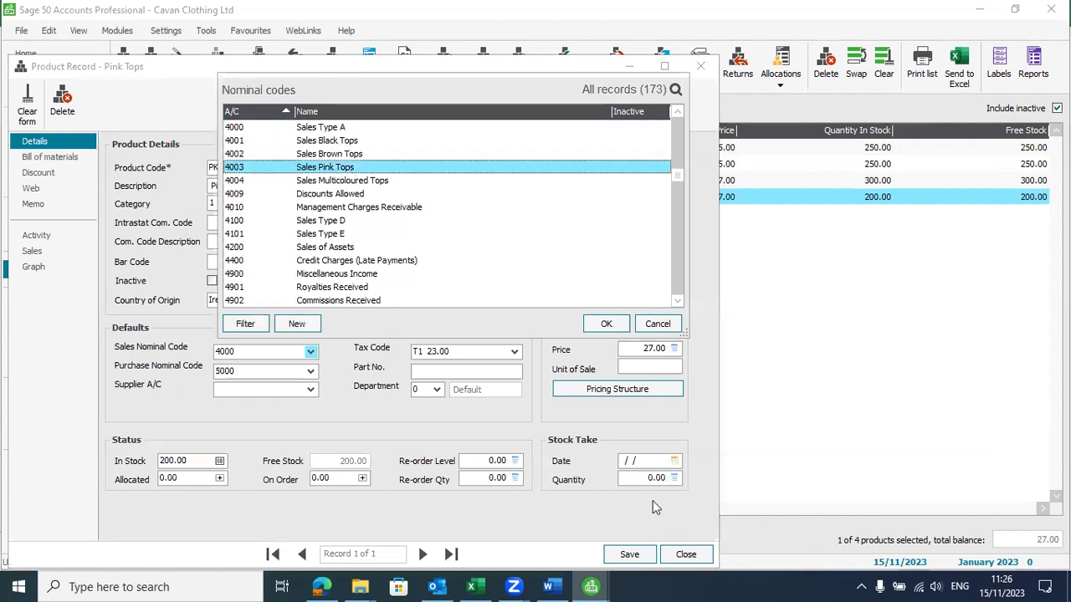
pyautogui.click(604, 324)
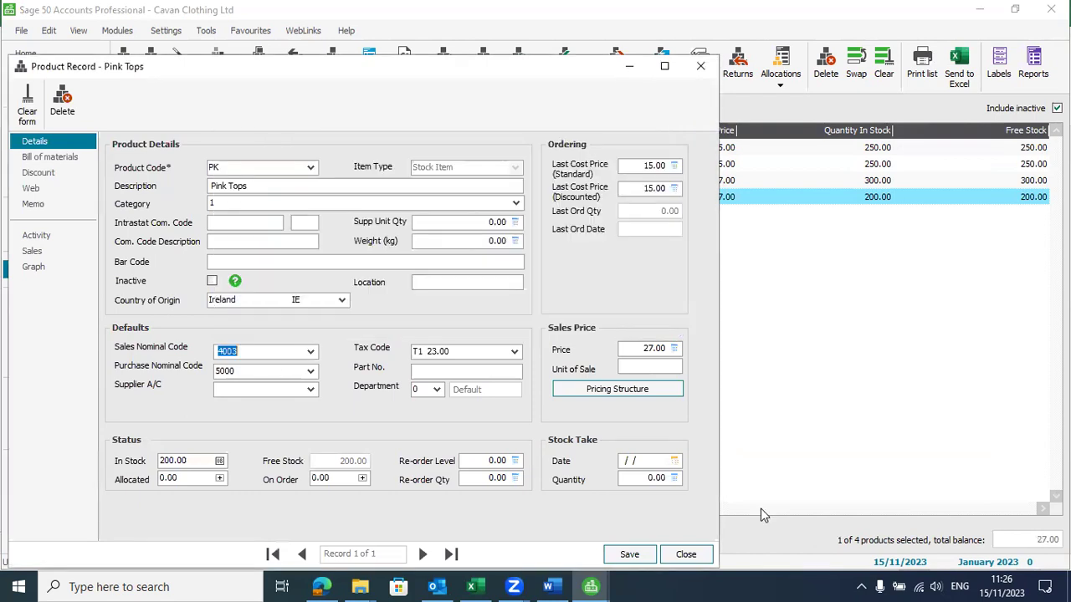
pyautogui.click(629, 554)
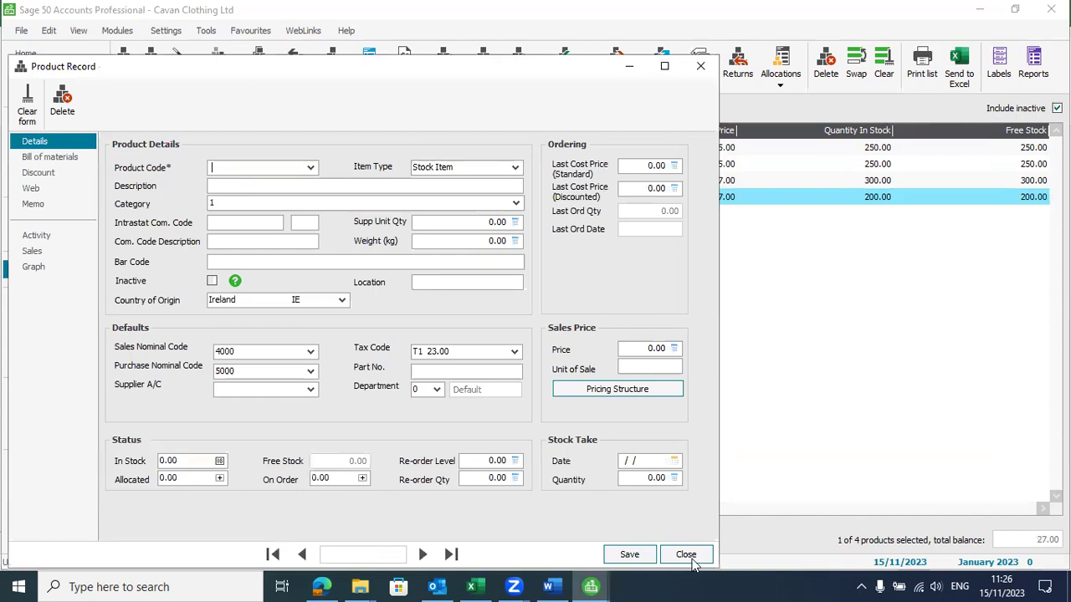
pyautogui.press('Escape')
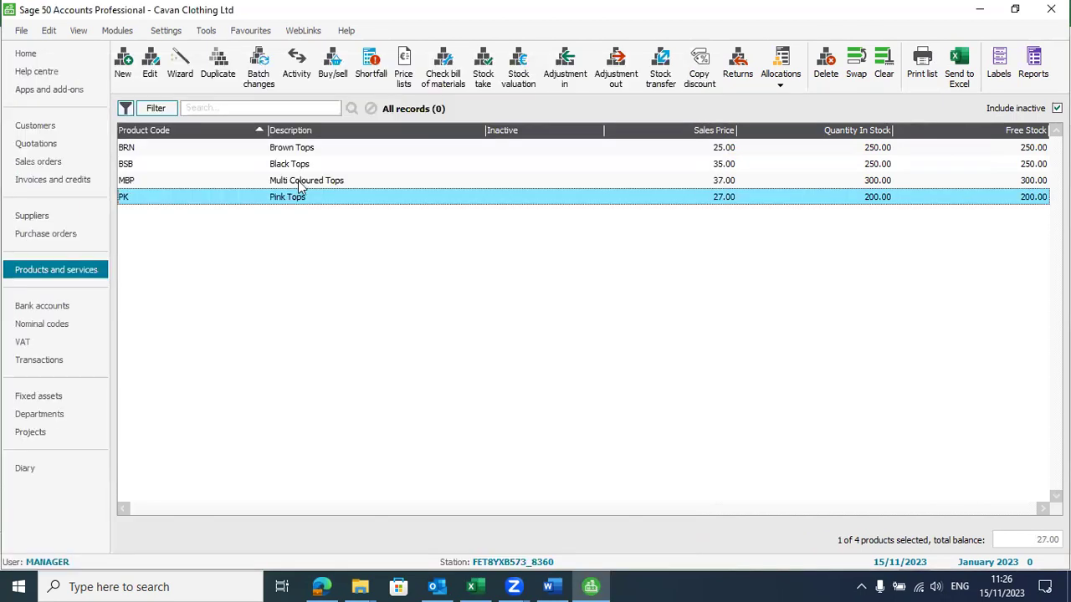
# Step: Open Multi Coloured Tops, browse the nominal code list without changing it, and re-save the record
pyautogui.click(306, 181)
pyautogui.doubleClick(315, 184)
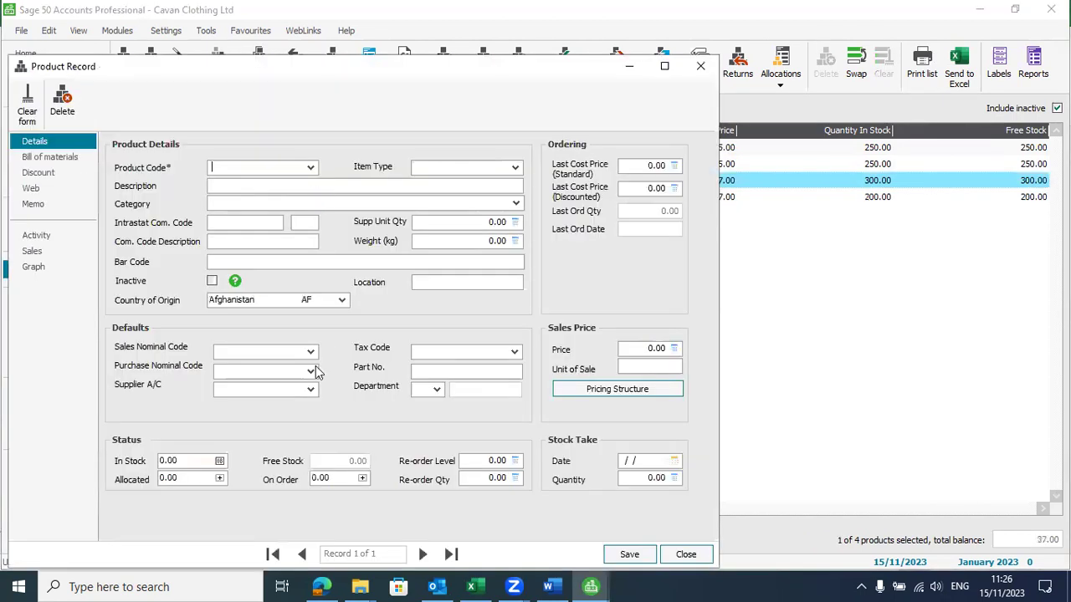
pyautogui.click(310, 352)
pyautogui.click(242, 181)
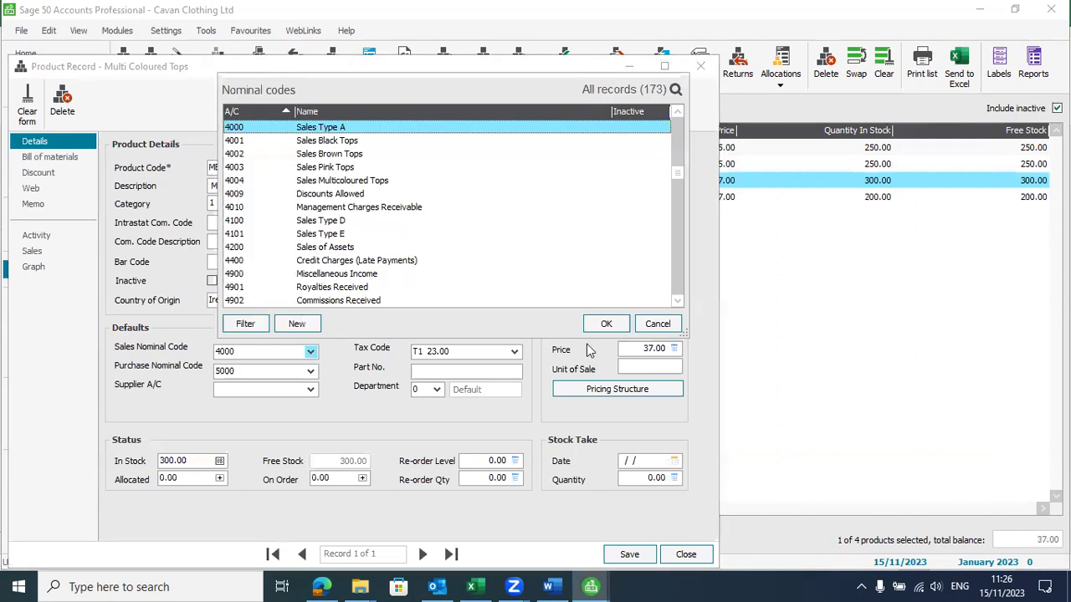
pyautogui.click(636, 556)
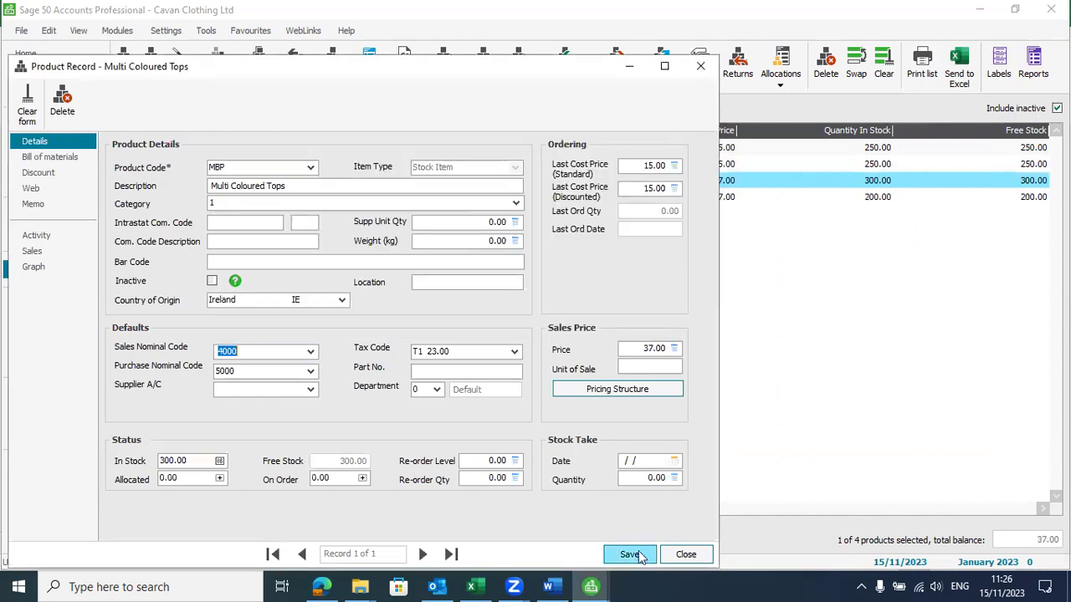
pyautogui.click(638, 556)
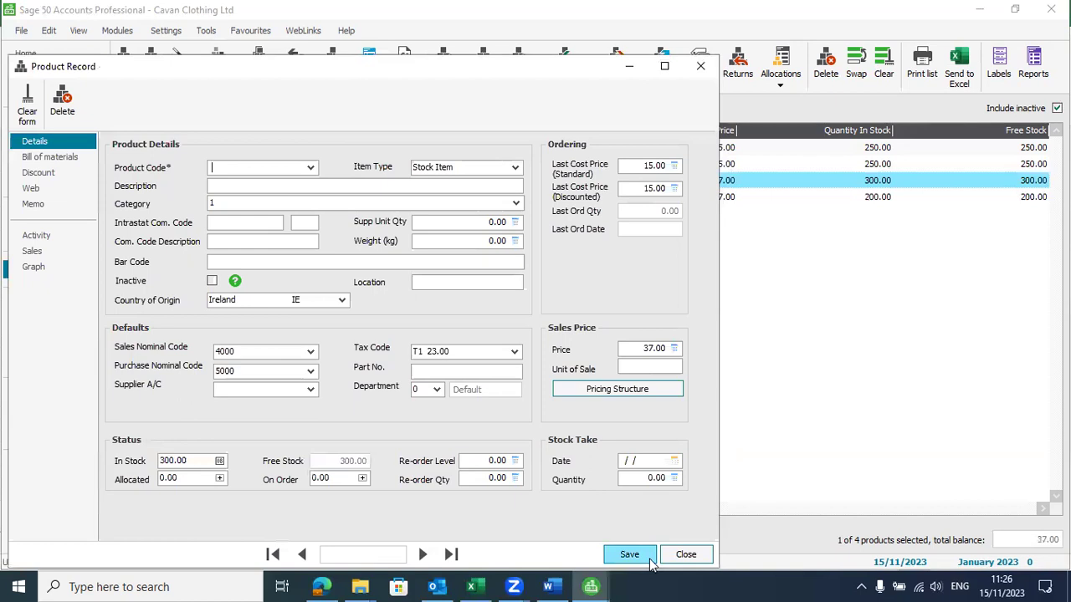
pyautogui.click(686, 555)
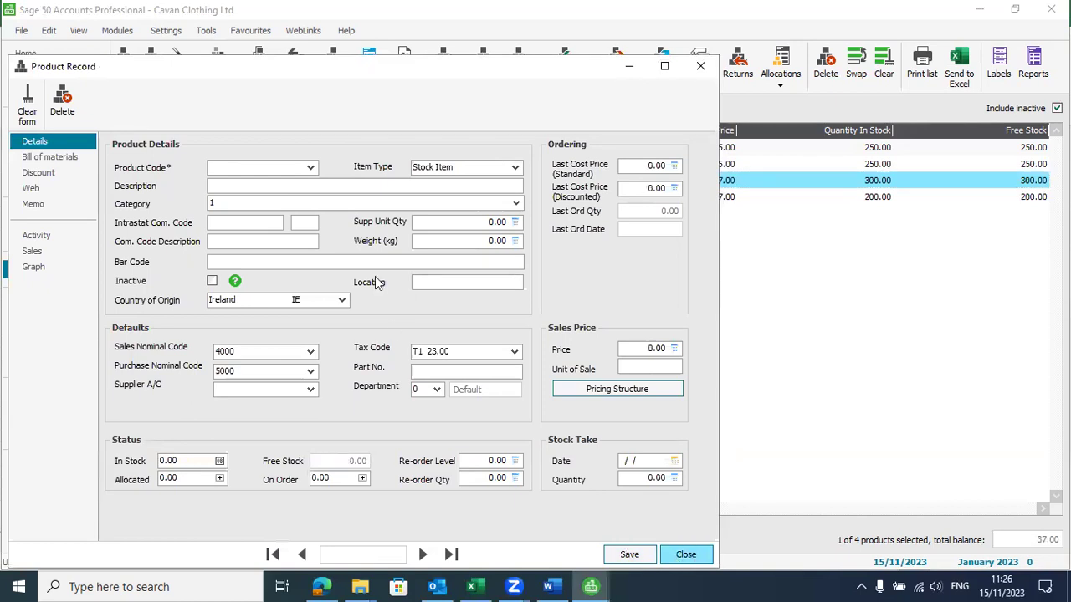
pyautogui.hotkey('alt', 'Tab')
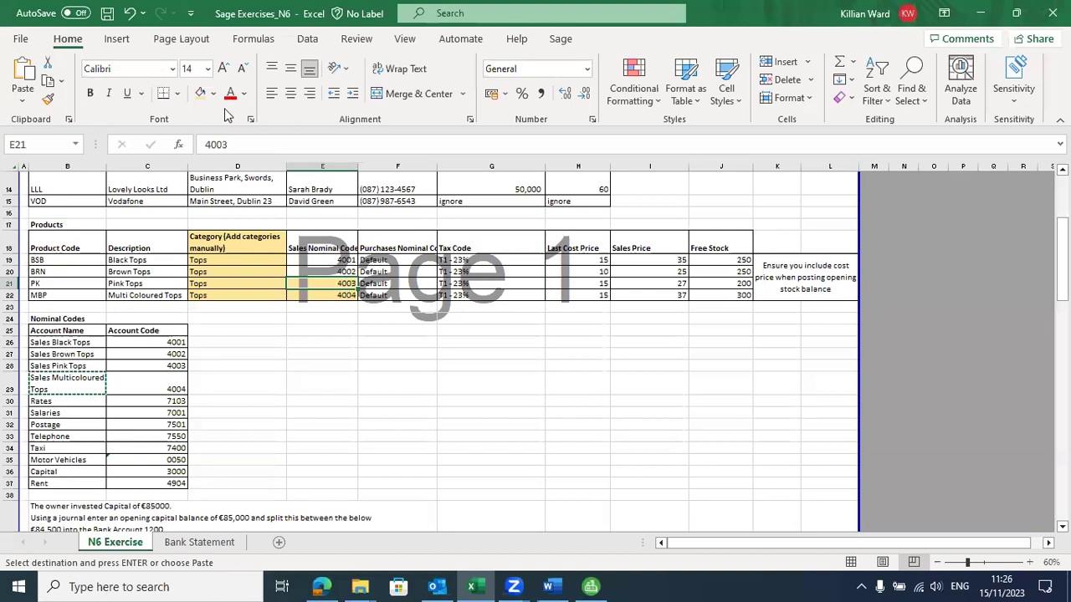
# Step: Set No Fill on code cells E21:E22 and select Category cells D18:D22
pyautogui.moveTo(345, 285); pyautogui.dragTo(344, 296)
pyautogui.click(213, 93)
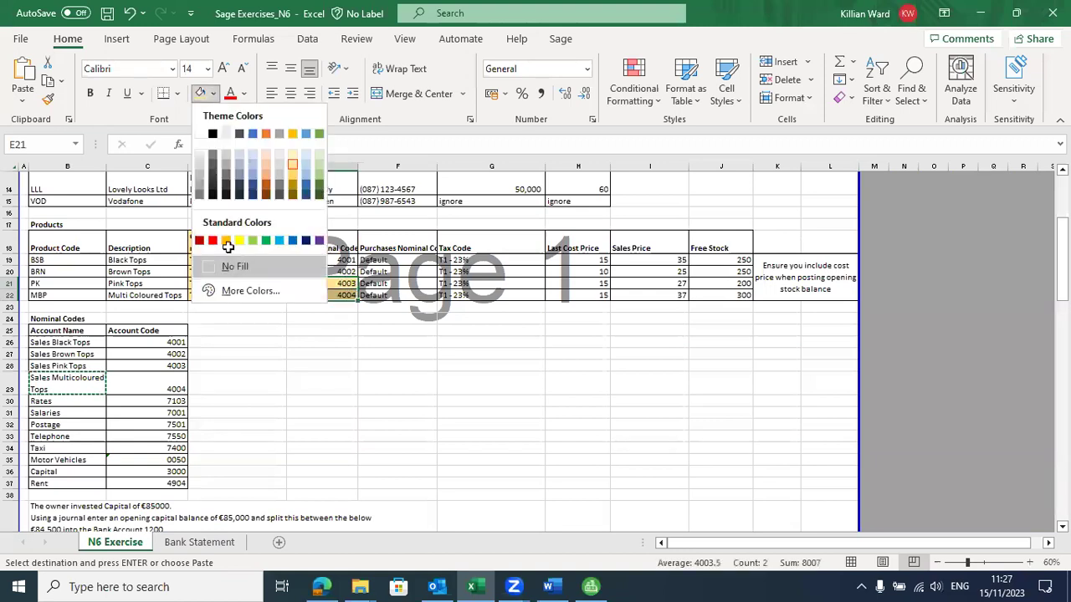
pyautogui.click(232, 261)
pyautogui.moveTo(247, 294); pyautogui.dragTo(235, 244)
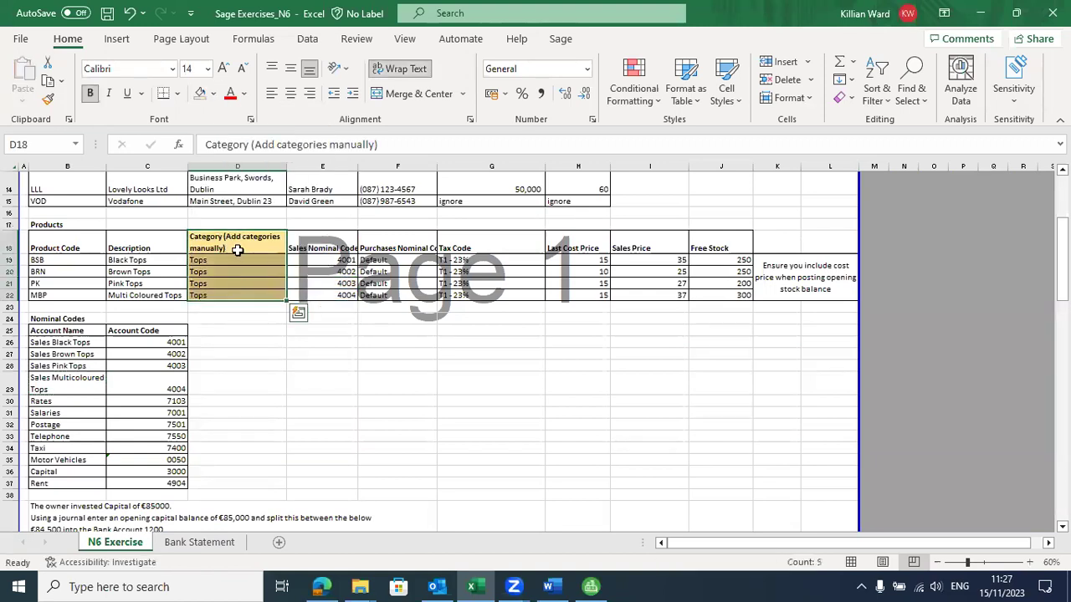
pyautogui.hotkey('alt', 'Tab')
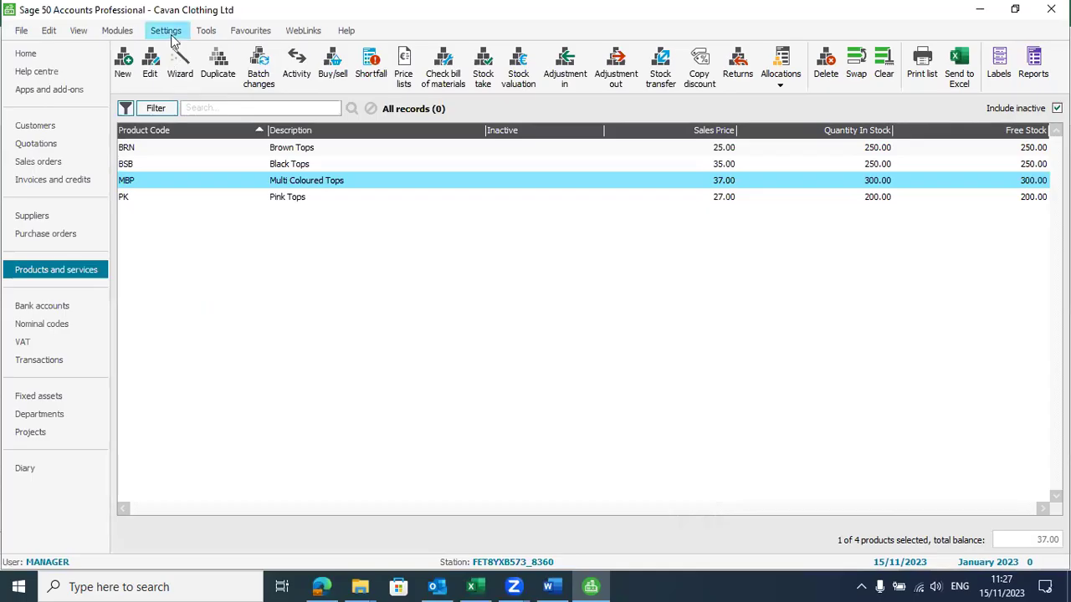
# Step: Open the Configuration Editor at its product category settings
pyautogui.click(166, 31)
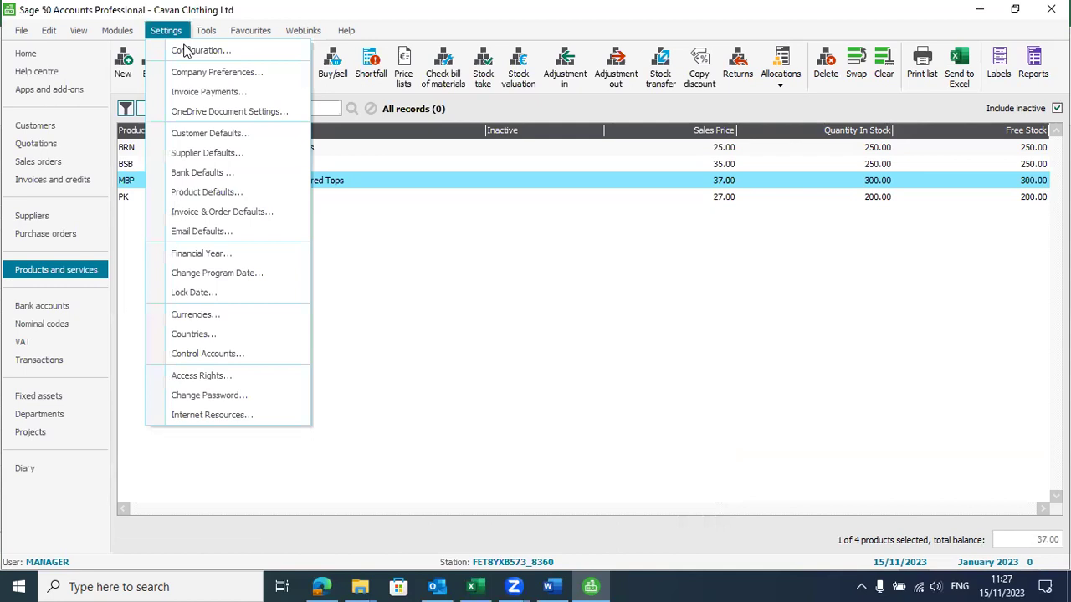
pyautogui.click(186, 51)
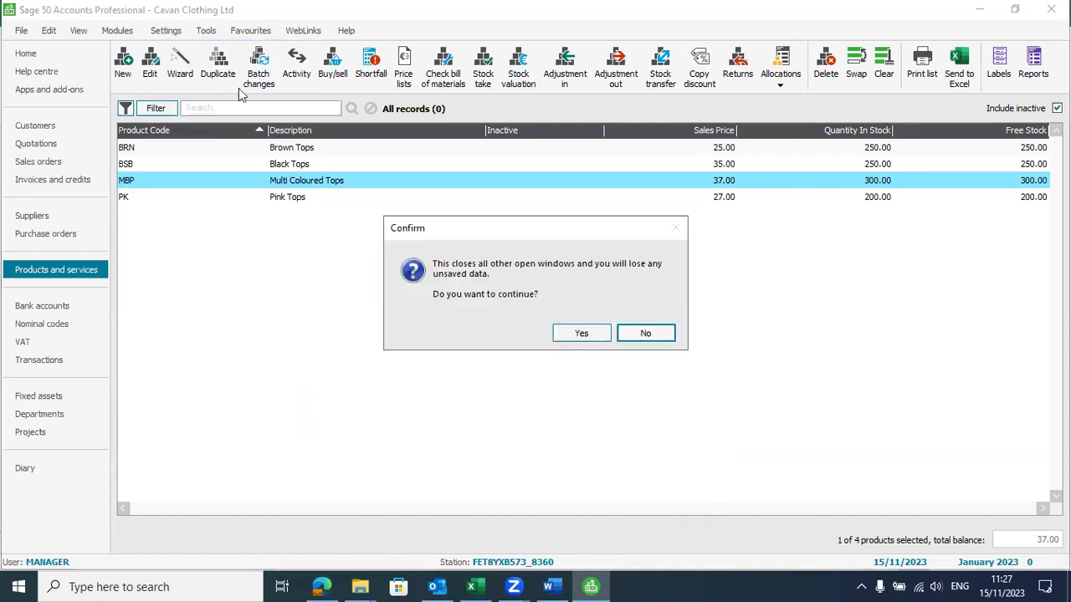
pyautogui.click(582, 334)
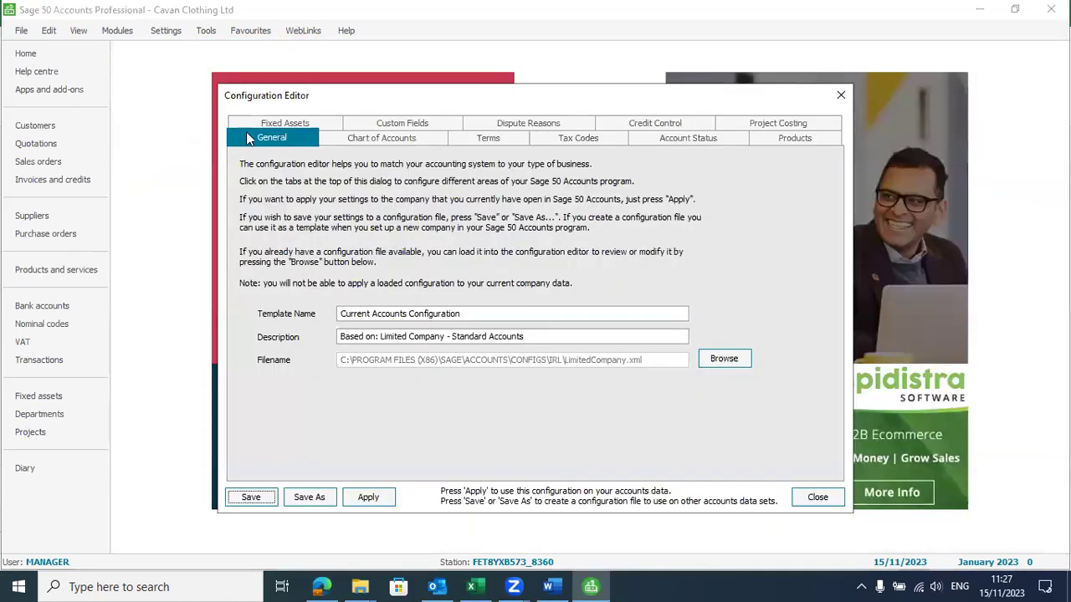
pyautogui.click(795, 139)
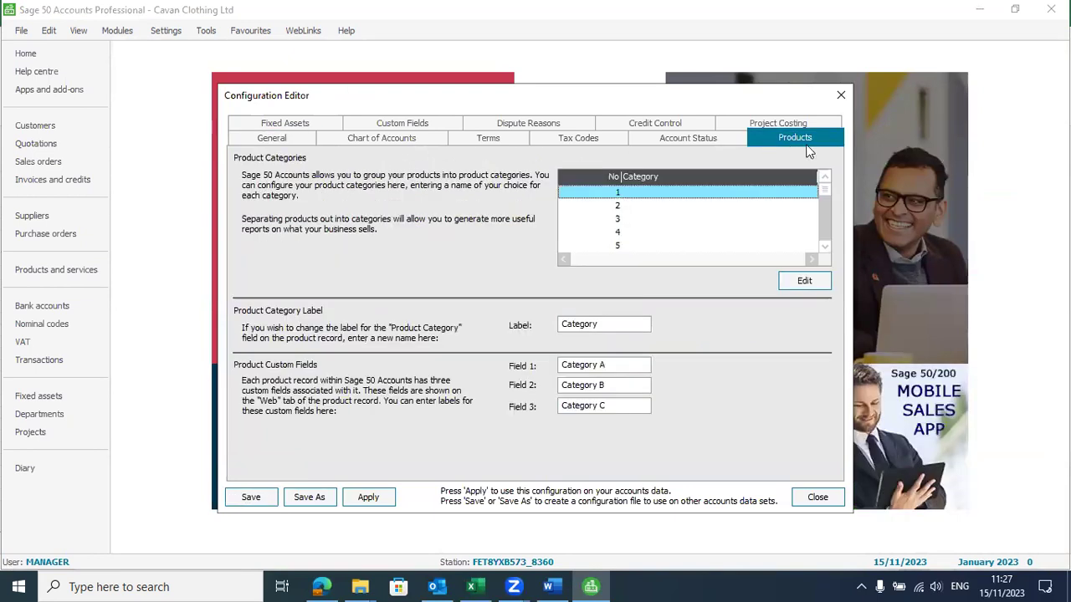
pyautogui.click(616, 221)
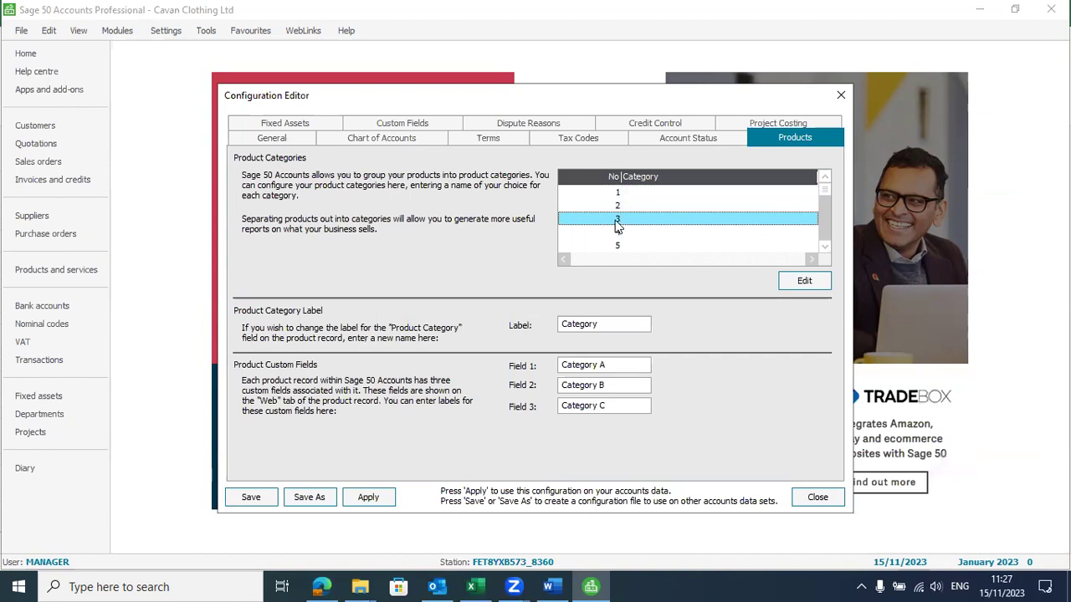
pyautogui.click(619, 233)
pyautogui.click(621, 245)
# Step: Rename product category 1 to Tops and apply the configuration
pyautogui.click(628, 193)
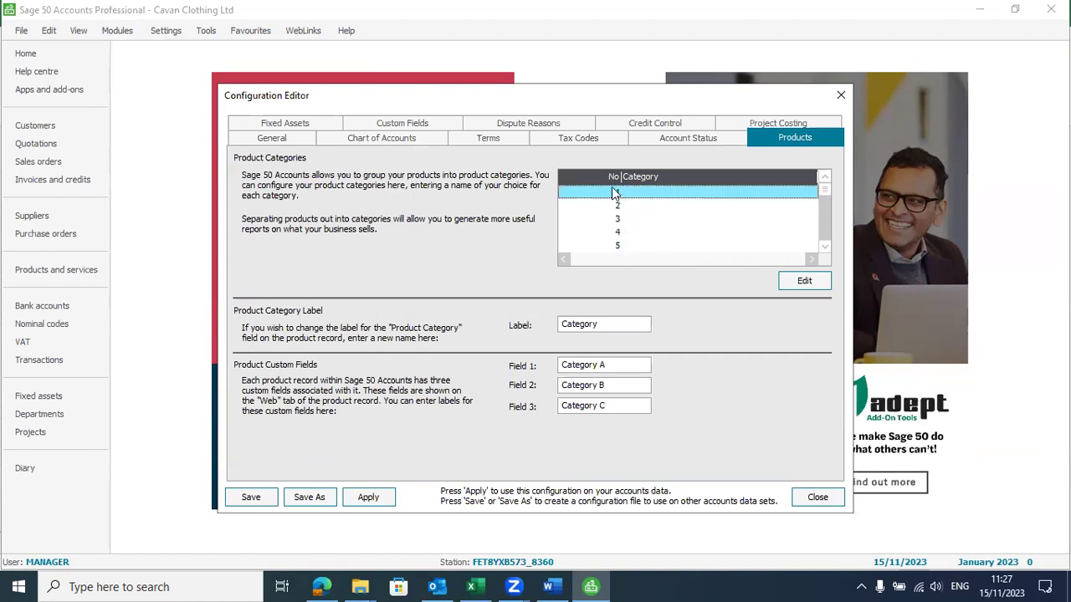
pyautogui.click(804, 282)
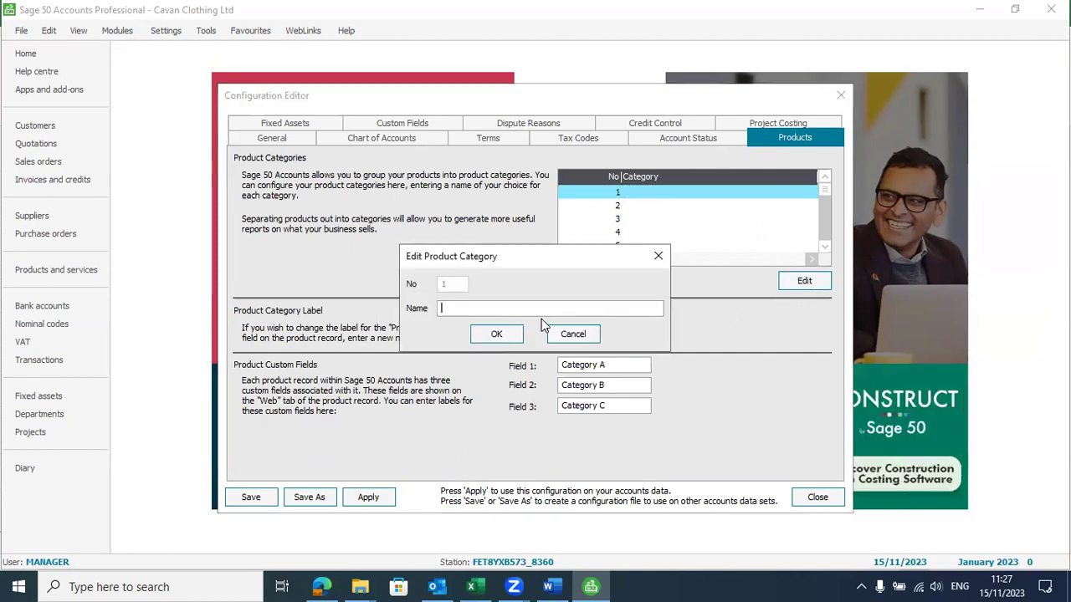
pyautogui.write('Tops')
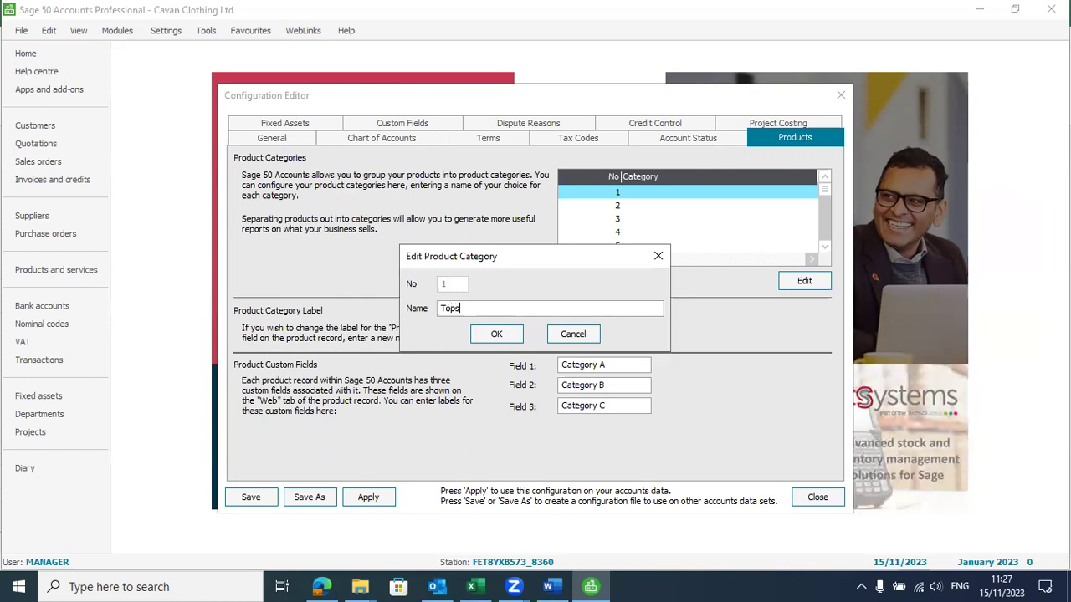
pyautogui.click(499, 335)
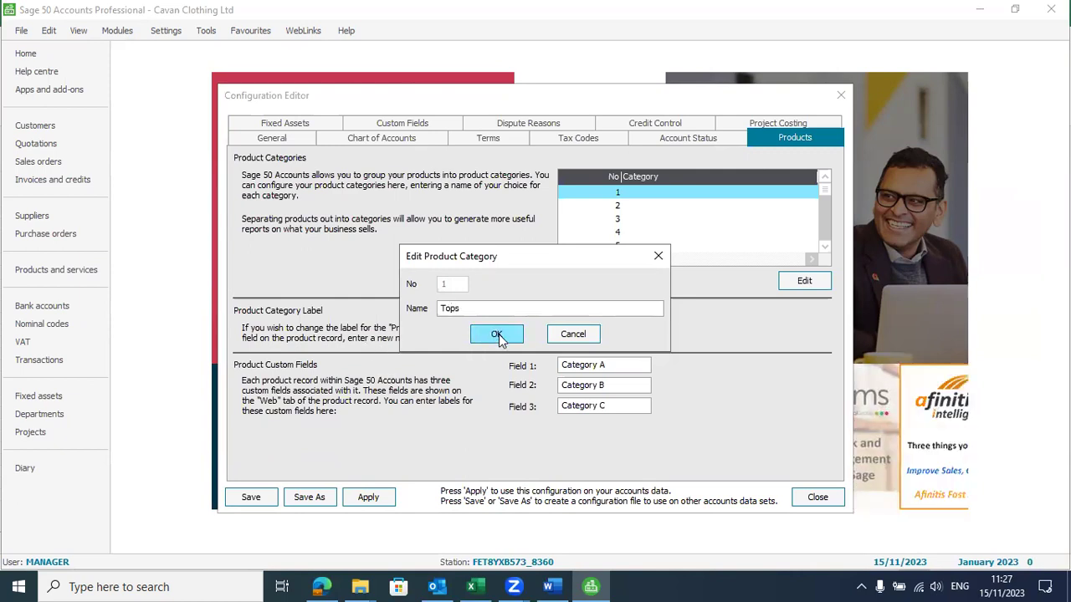
pyautogui.click(372, 504)
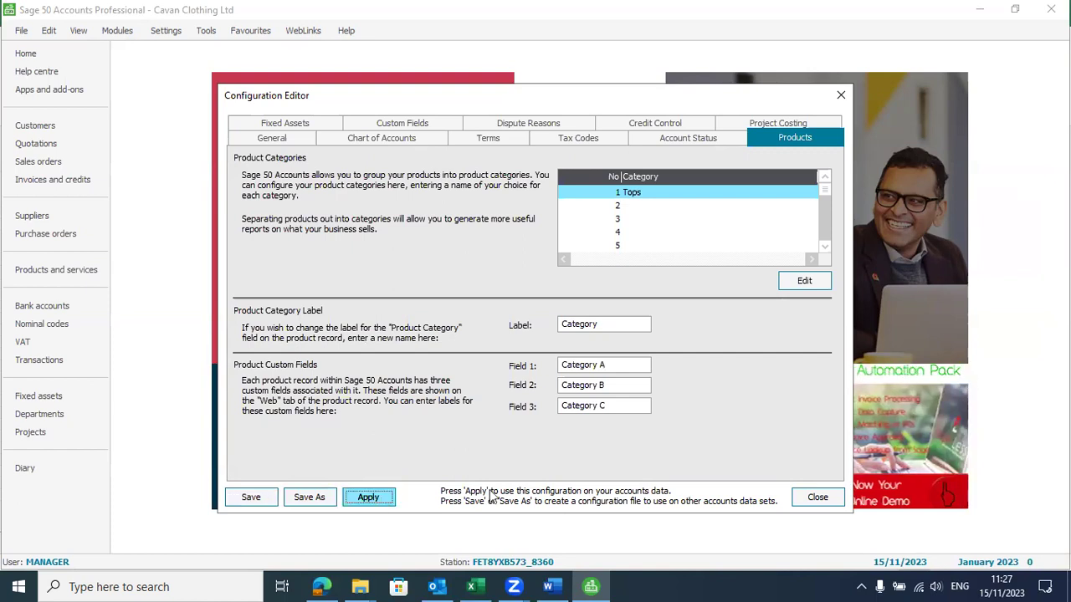
pyautogui.click(810, 499)
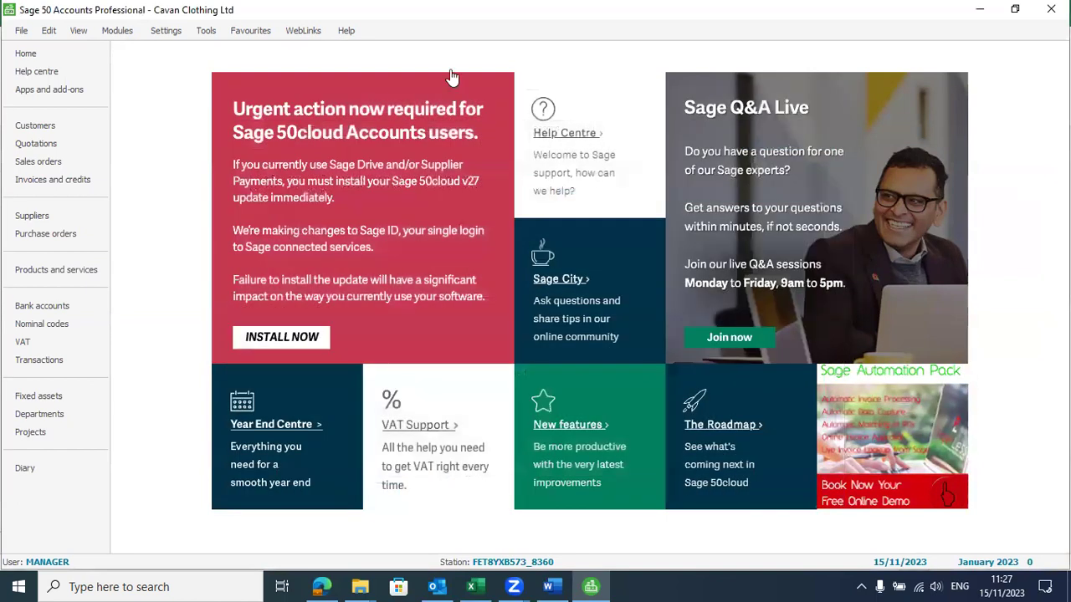
# Step: Check the category choices on the Brown Tops record, then select Excel cells D18:D22
pyautogui.click(57, 277)
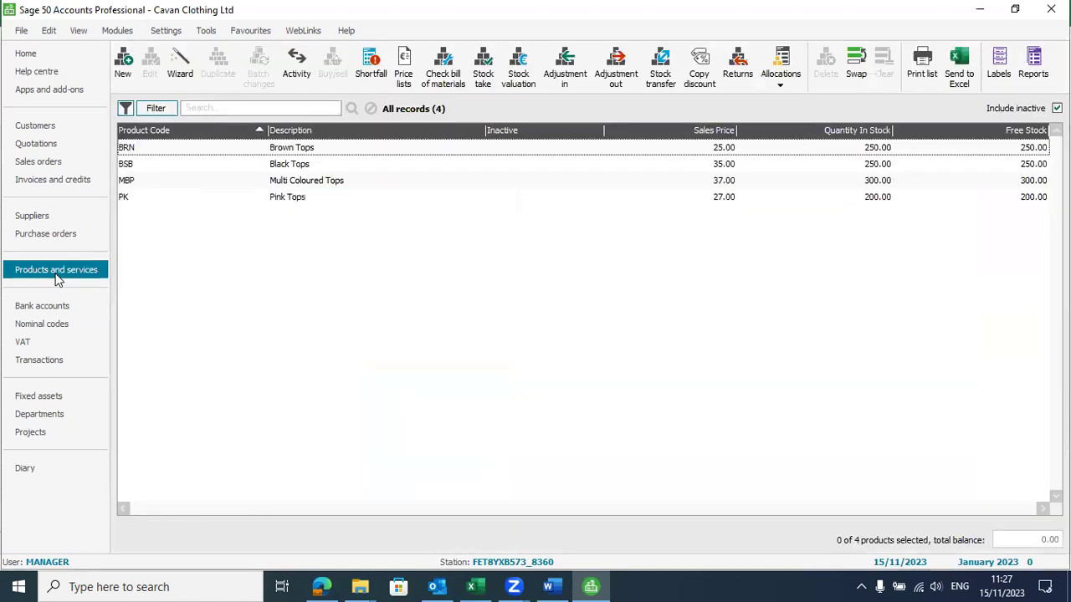
pyautogui.doubleClick(297, 155)
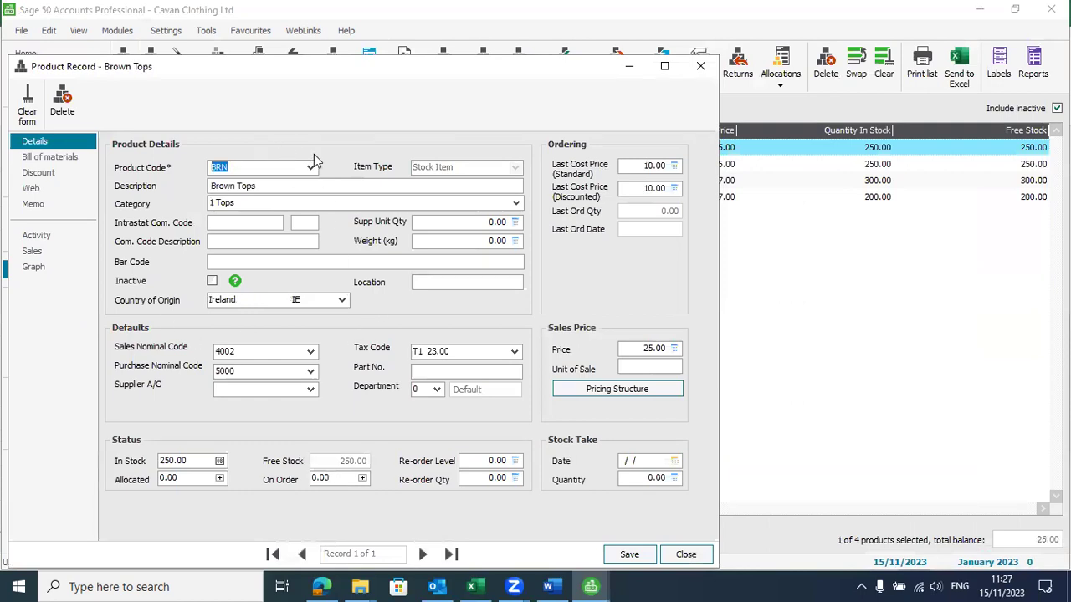
pyautogui.click(240, 206)
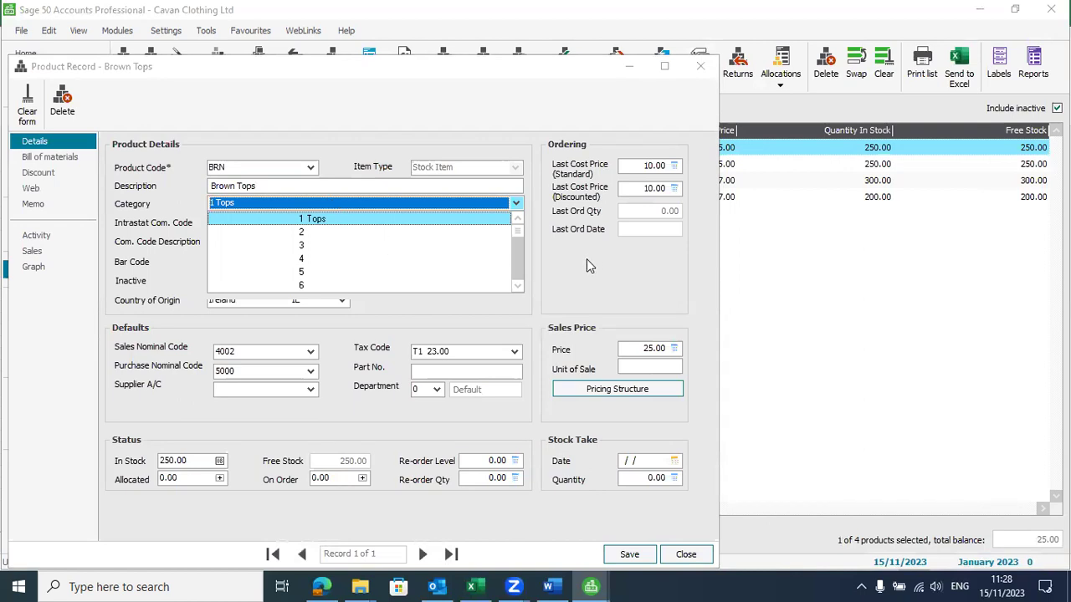
pyautogui.click(689, 558)
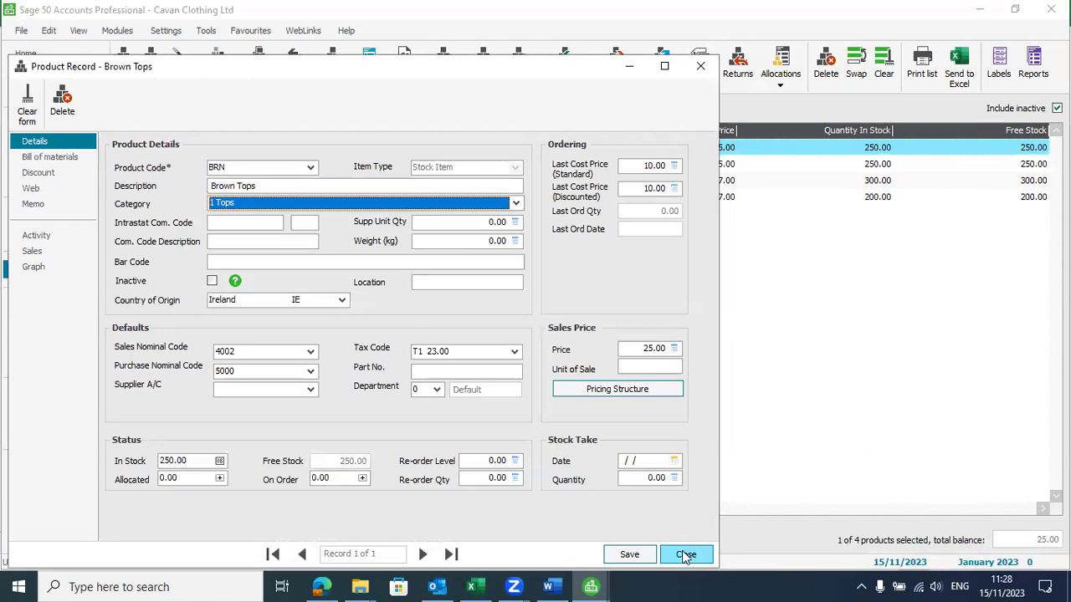
pyautogui.click(684, 556)
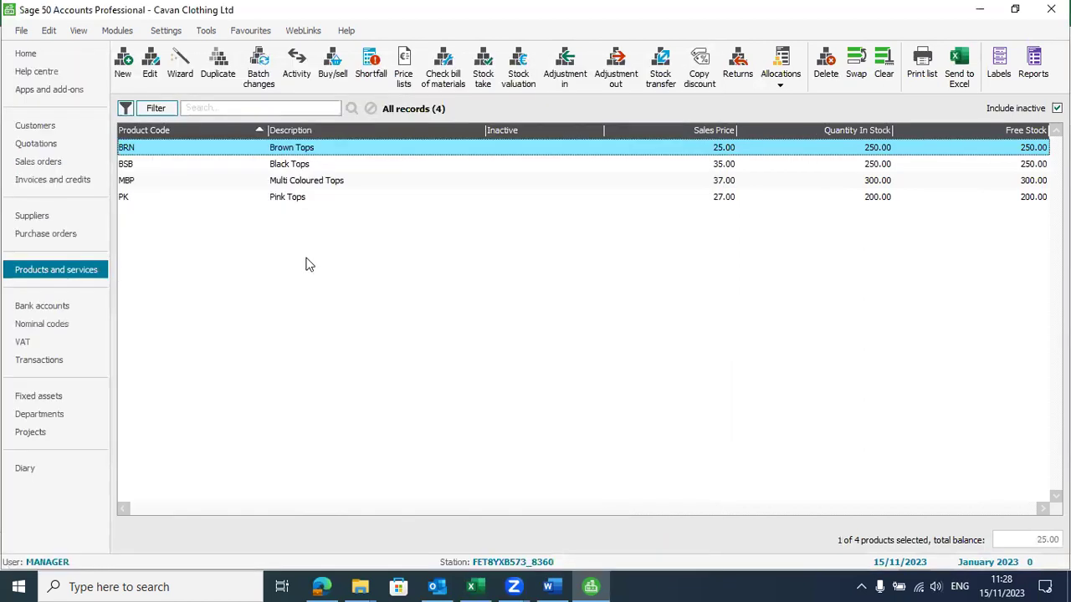
pyautogui.hotkey('alt', 'Tab')
pyautogui.moveTo(236, 241); pyautogui.dragTo(284, 297)
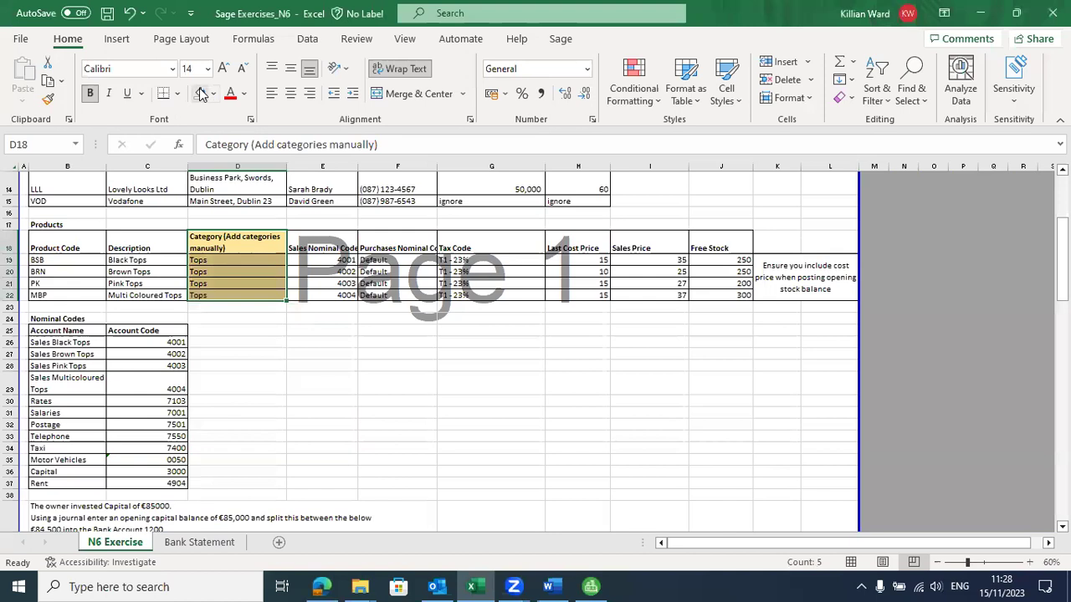
# Step: Remove the tan fill from the category cells D18:D22
pyautogui.click(200, 93)
pyautogui.scroll(-2, 107, 392)
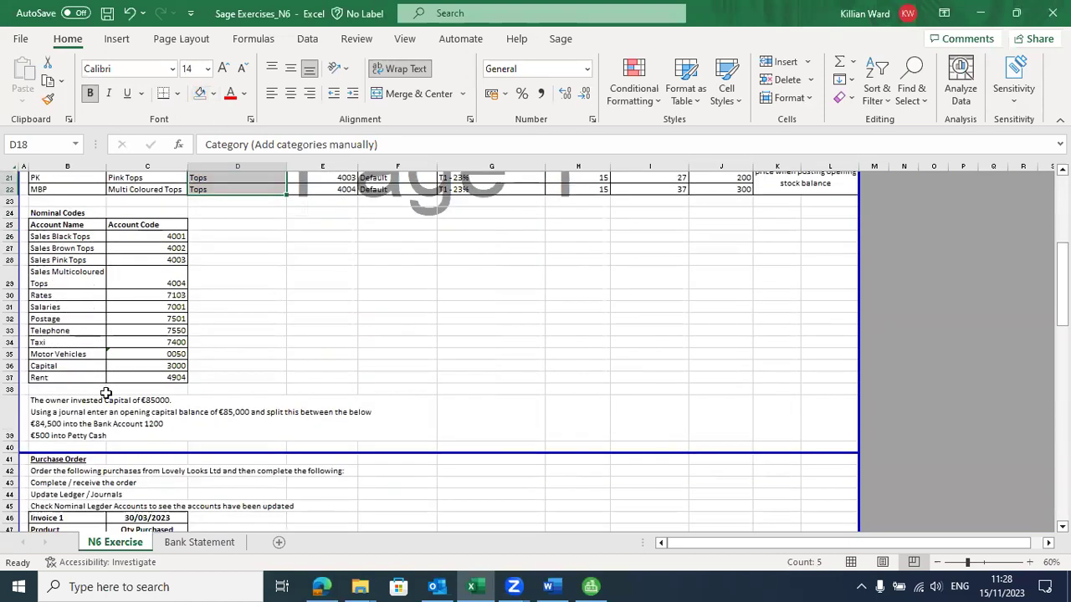
pyautogui.scroll(-1, 106, 392)
# Step: In H39 write the three-line note: CR Capital 85,000, DR Bank 84.5k, DR Petty cash 500
pyautogui.click(117, 383)
pyautogui.scroll(-1, 246, 329)
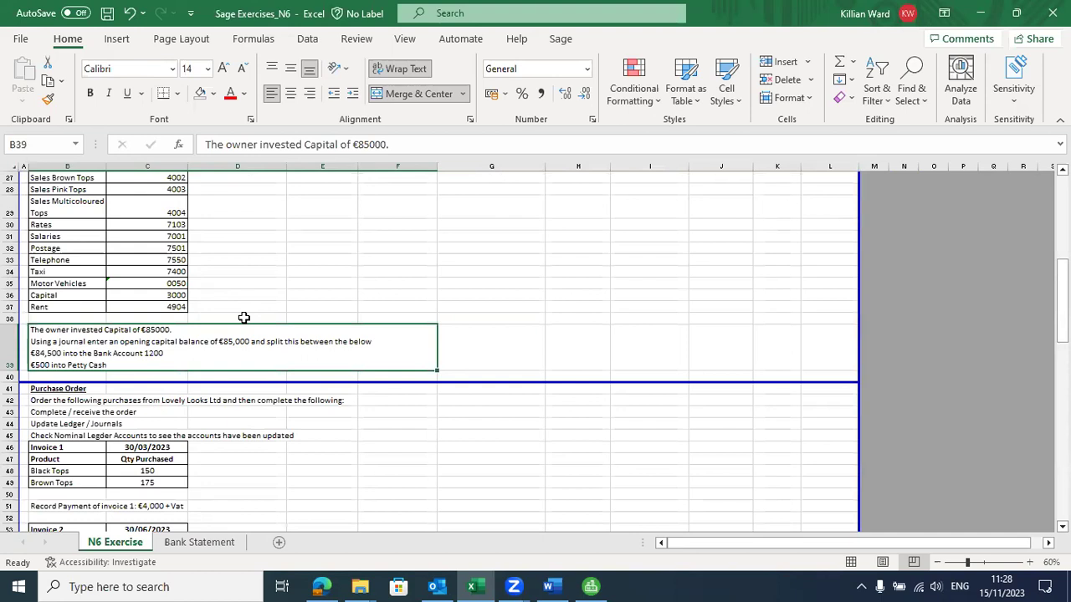
pyautogui.press('Right')
pyautogui.press('Right')
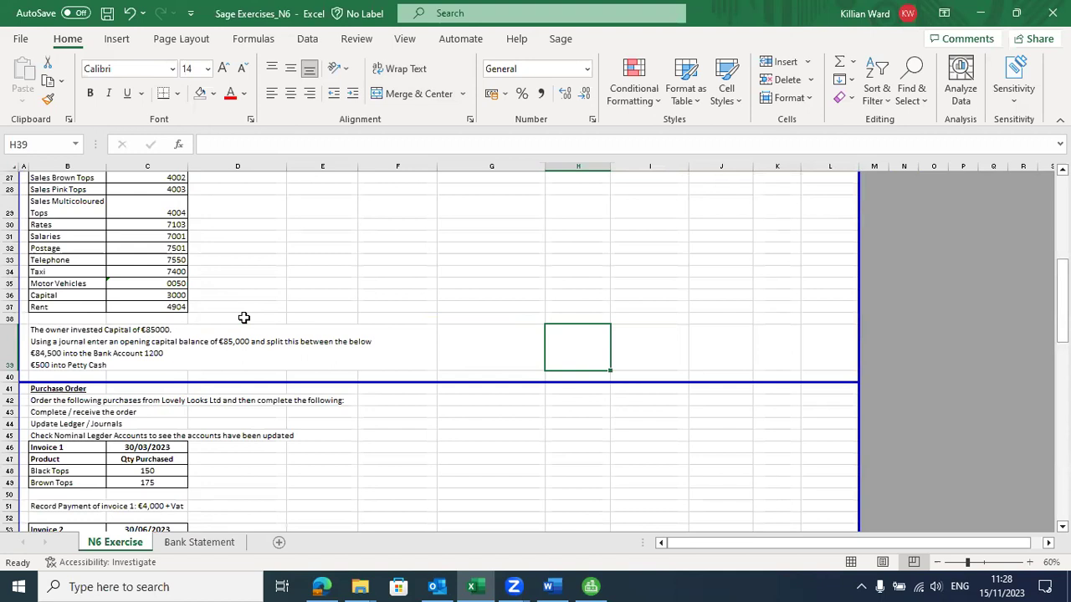
pyautogui.write('CR')
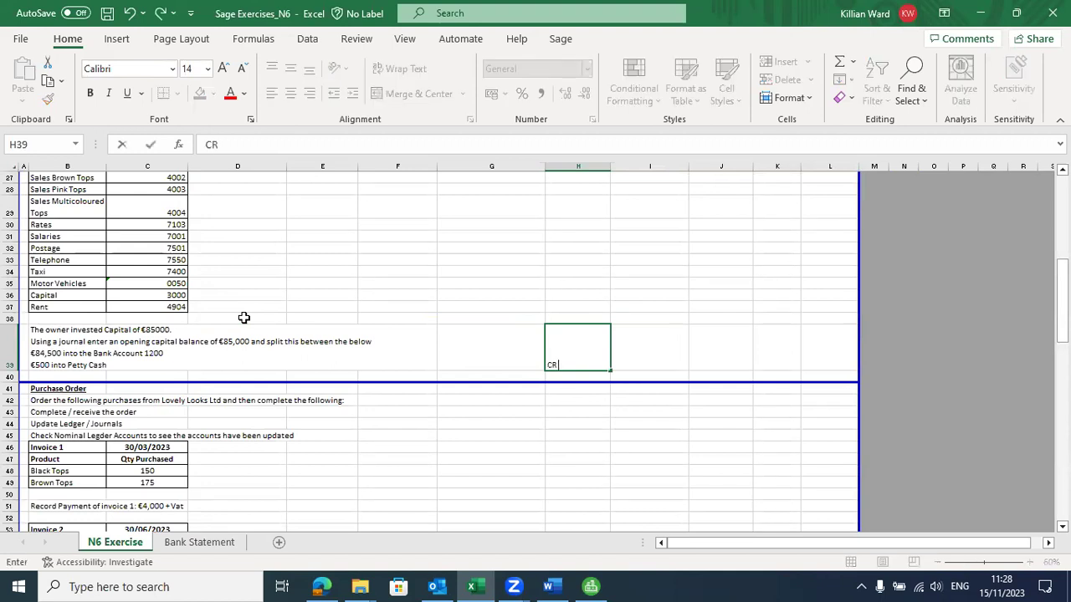
pyautogui.write(' Capital 85,000')
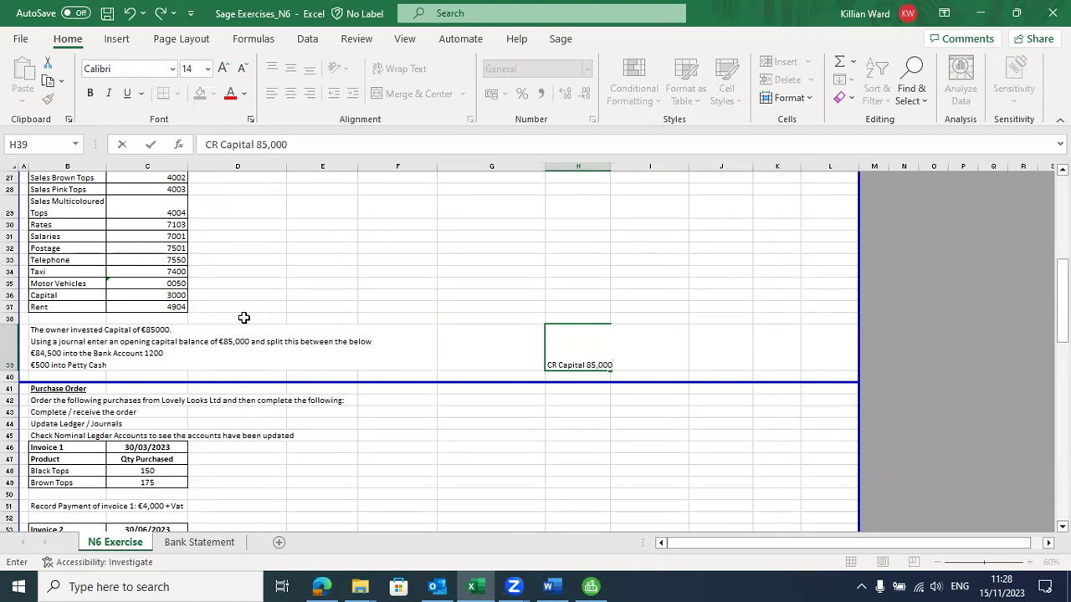
pyautogui.hotkey('alt', 'Return')
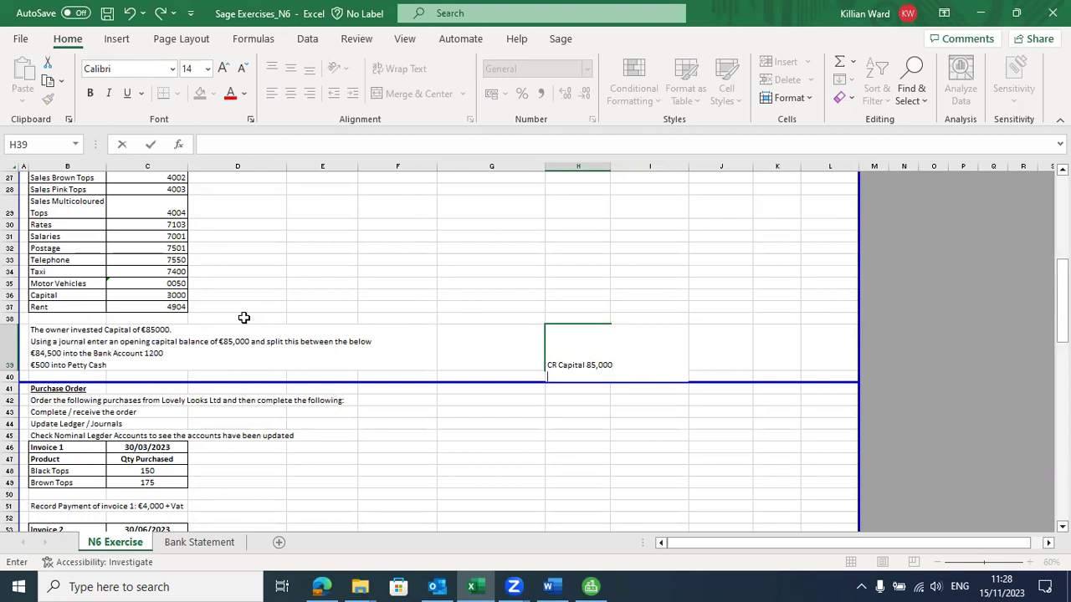
pyautogui.write('DR Bank 84.5k')
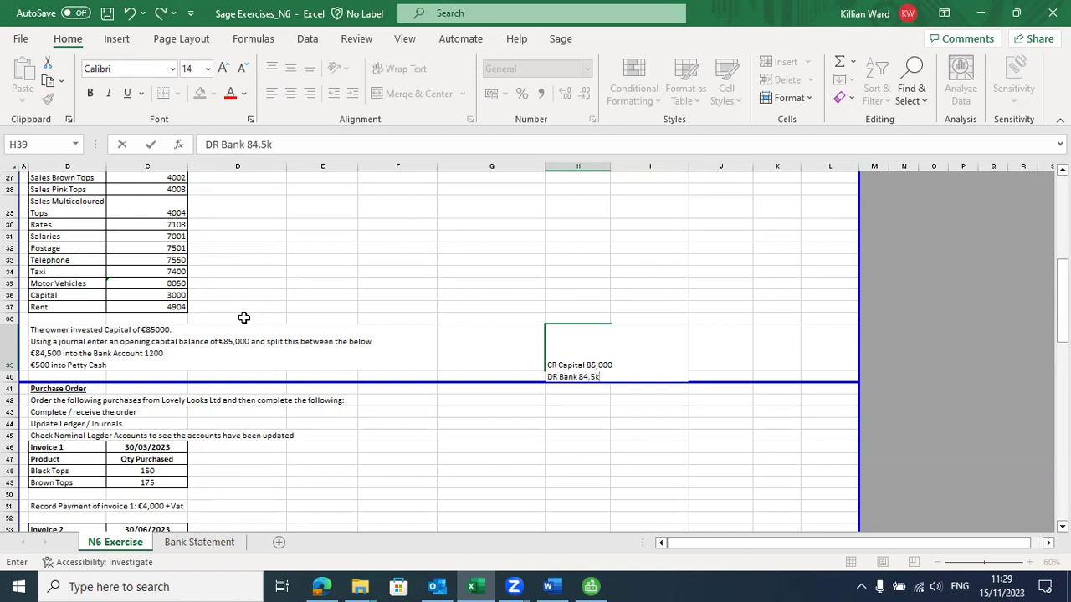
pyautogui.hotkey('alt', 'Return')
pyautogui.write('DR')
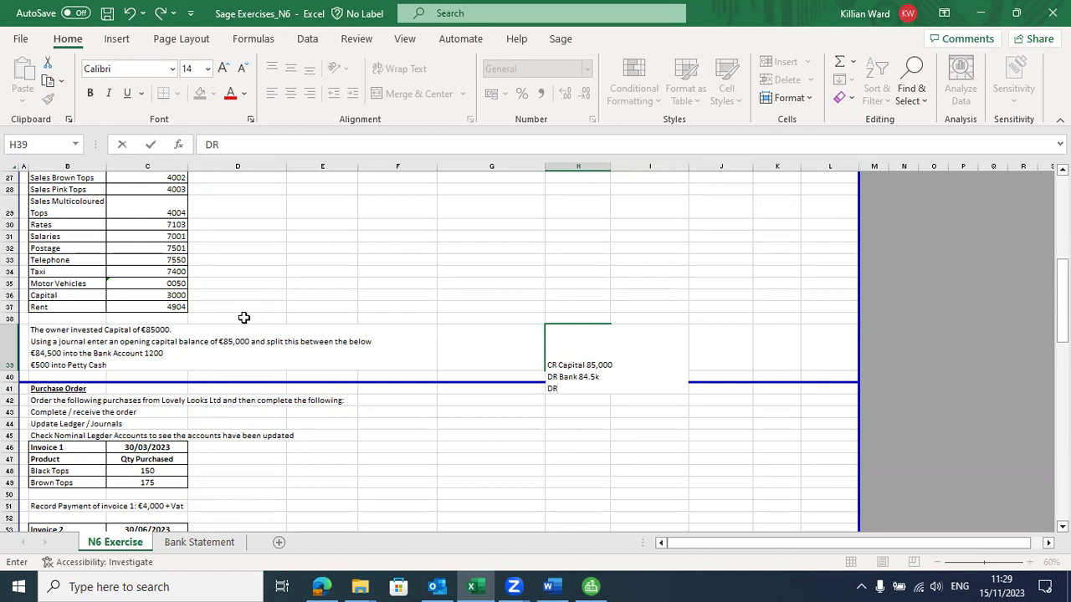
pyautogui.write(' Petty cash 500')
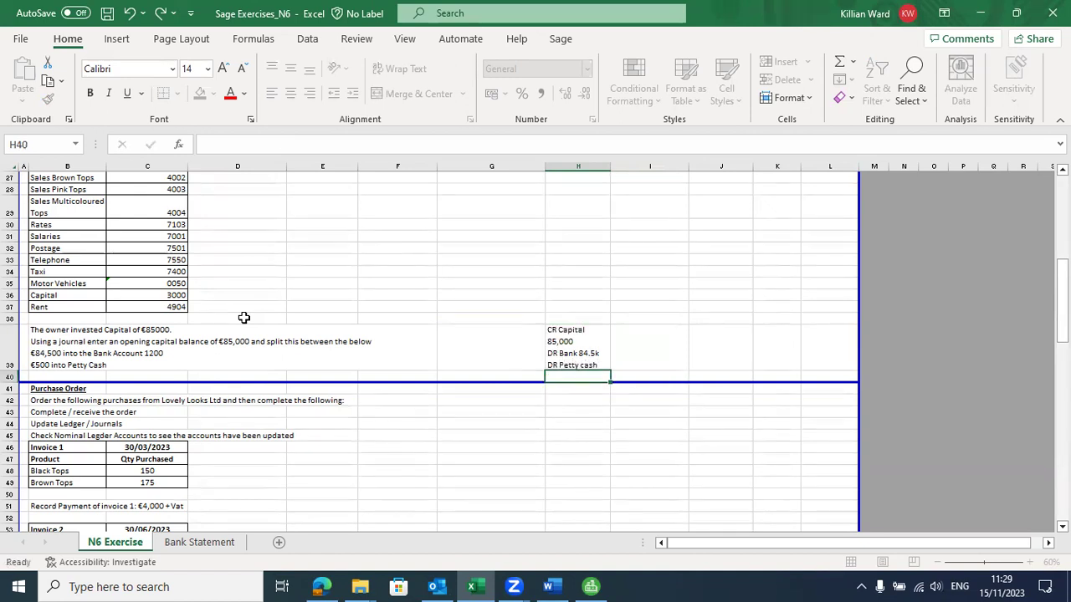
pyautogui.hotkey('ctrl', 'Return')
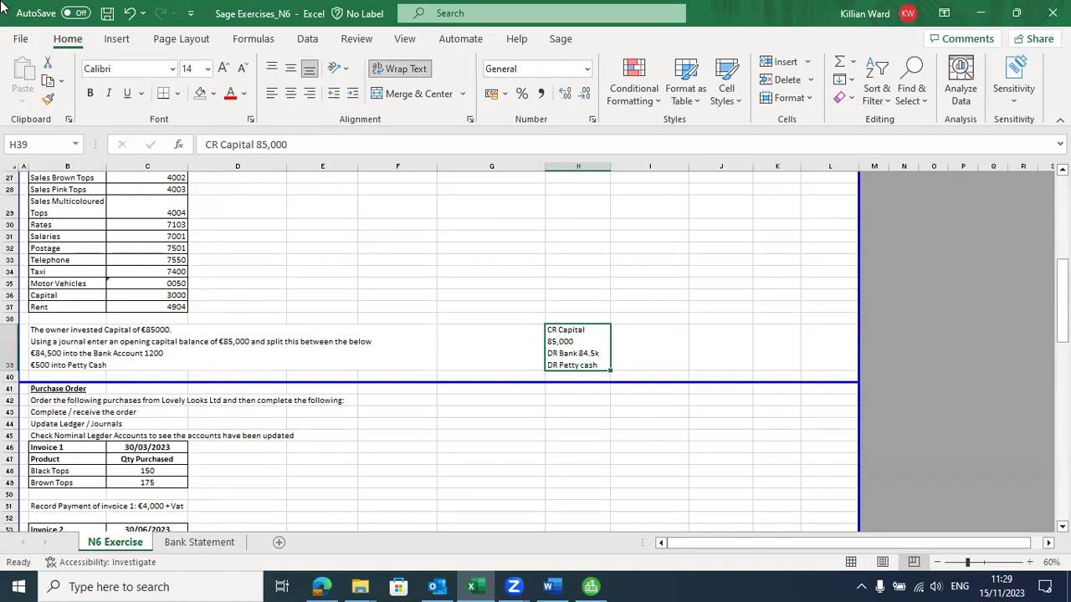
pyautogui.hotkey('alt', 'Tab')
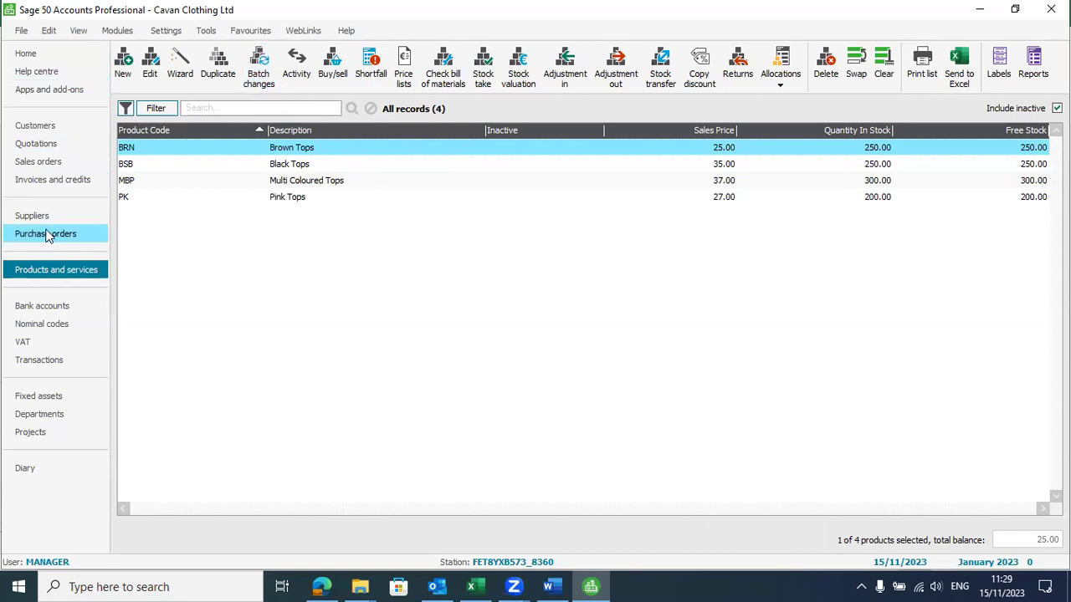
# Step: Start a new Capital journal entry and check the 3000 - 3999 Capital range in the notes
pyautogui.click(54, 332)
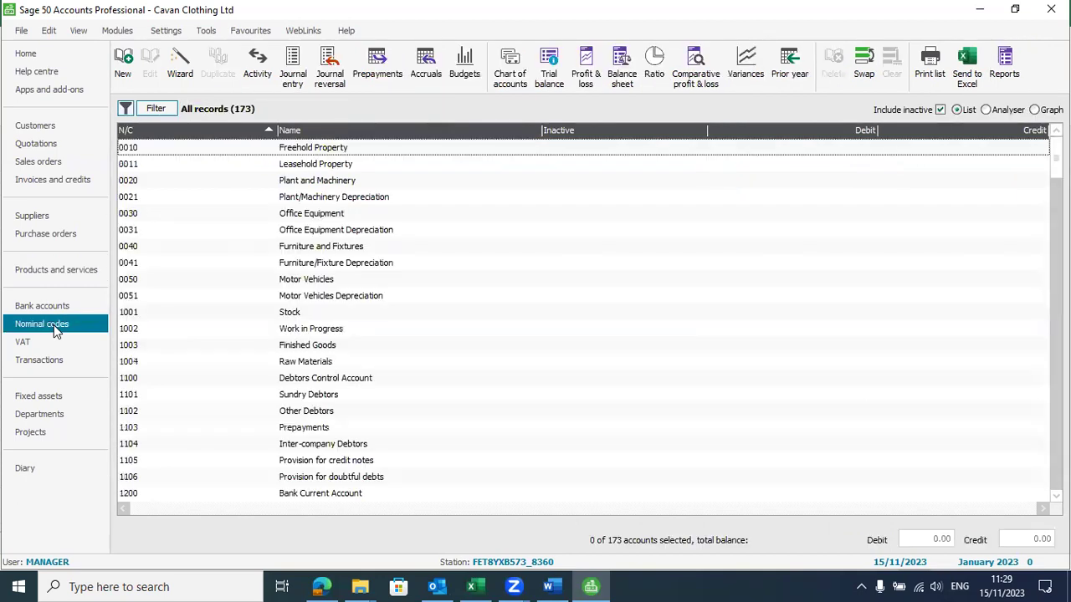
pyautogui.click(294, 69)
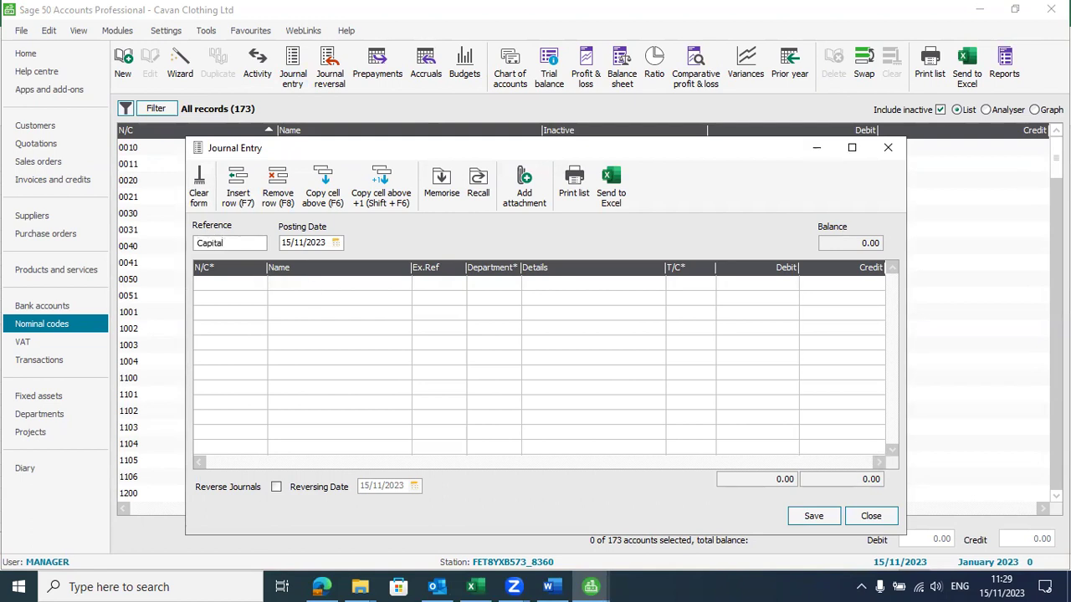
pyautogui.click(255, 286)
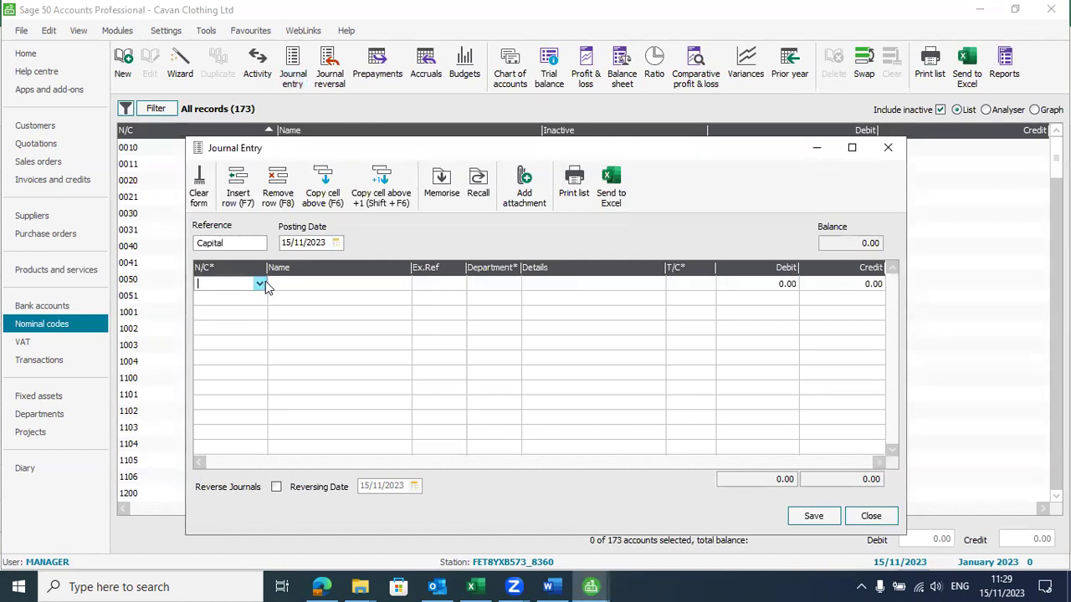
pyautogui.click(548, 586)
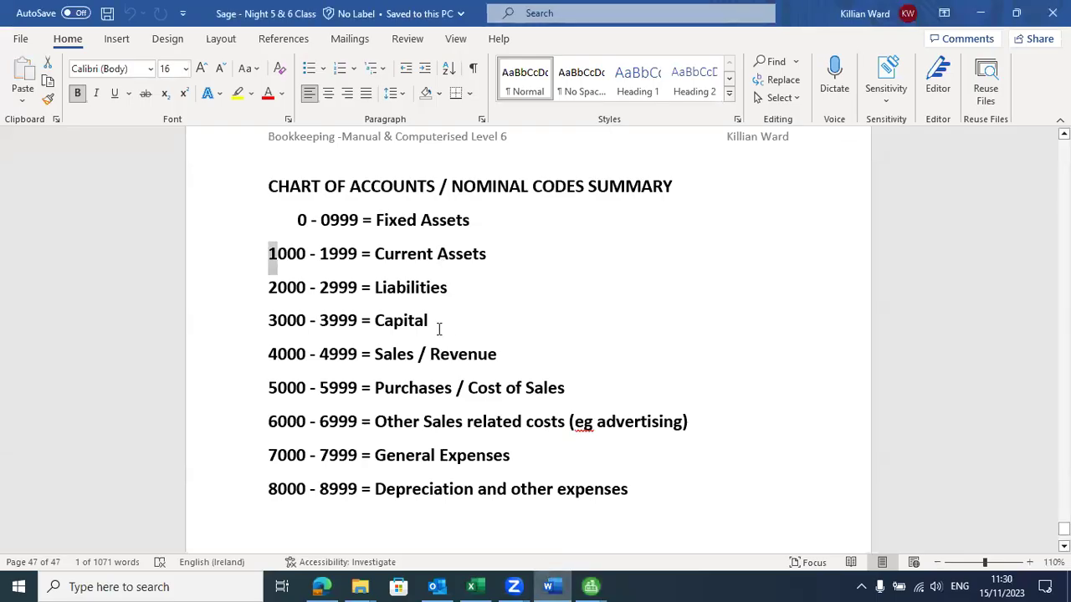
pyautogui.moveTo(439, 329); pyautogui.dragTo(268, 326)
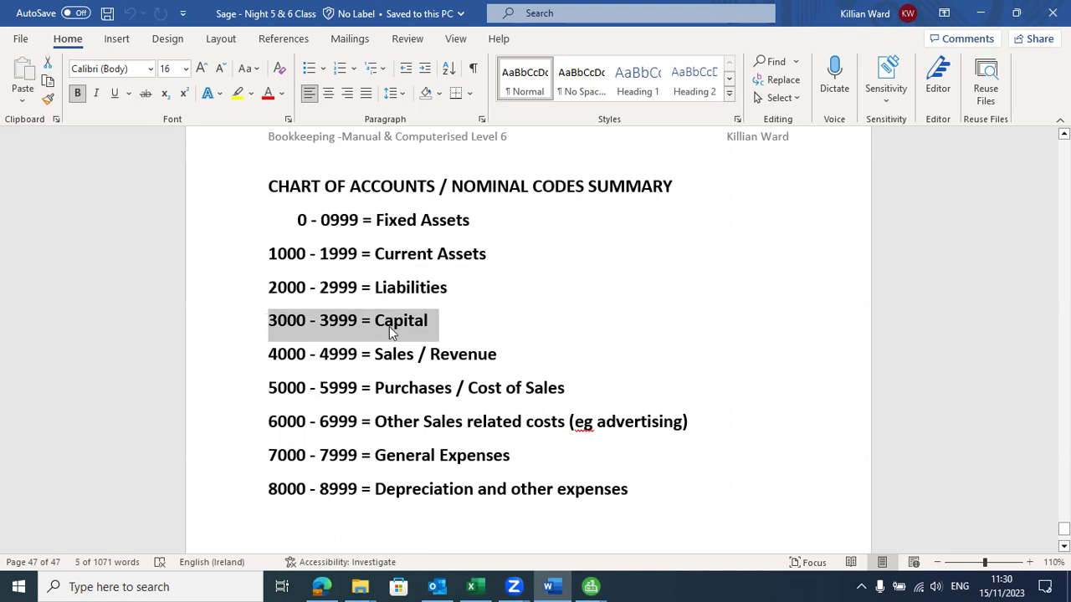
pyautogui.hotkey('alt', 'Tab')
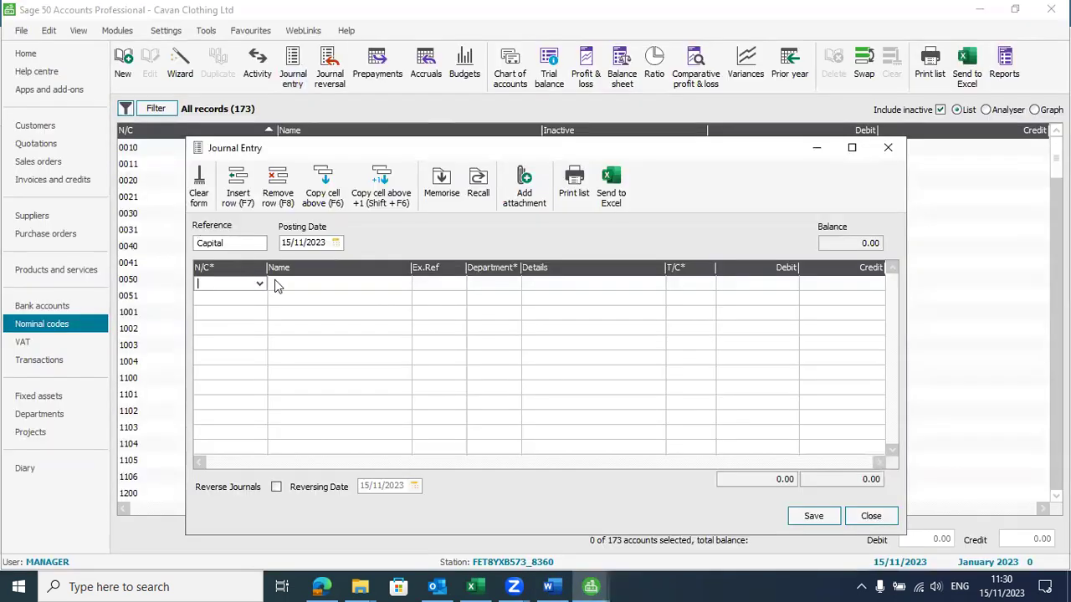
# Step: Enter 3 as line one's nominal code to bring up the 3000-range accounts
pyautogui.write('3000')
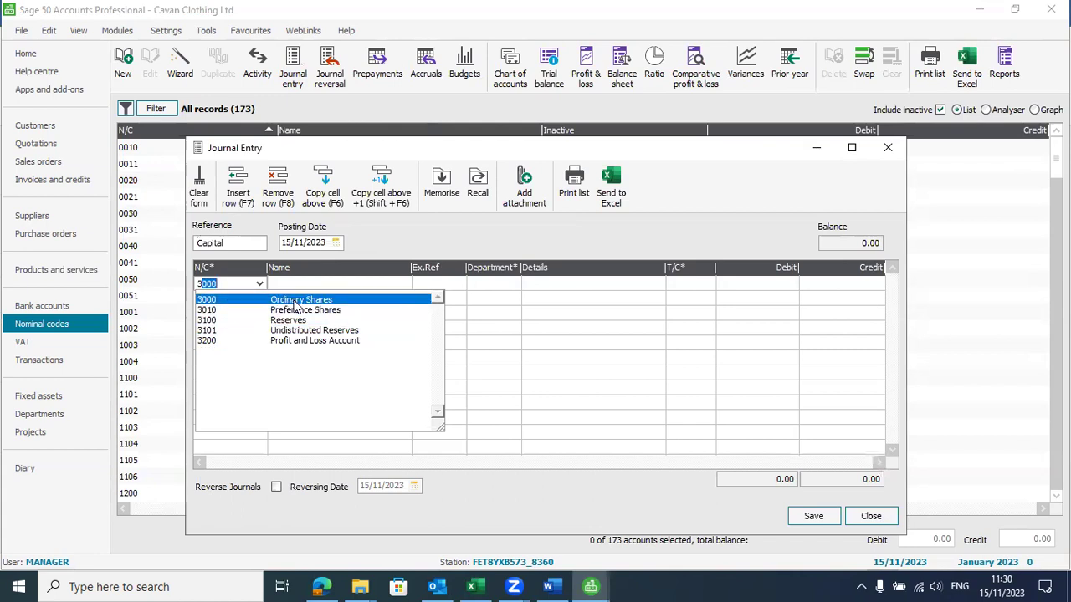
pyautogui.hotkey('alt', 'Tab')
pyautogui.hotkey('alt', 'Tab')
pyautogui.hotkey('alt', 'Tab')
pyautogui.scroll(3, 134, 401)
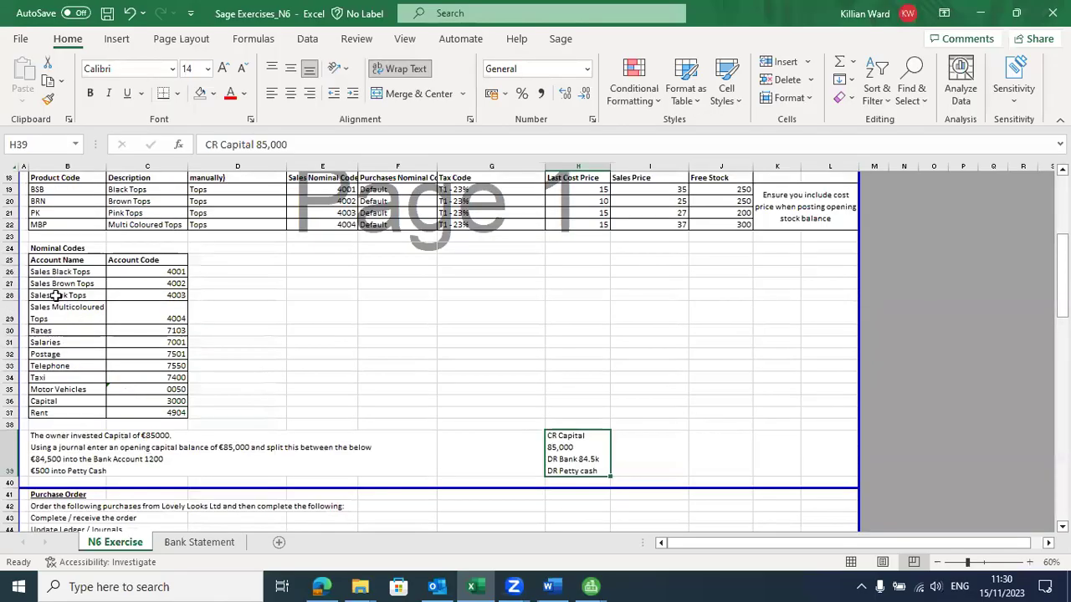
# Step: Confirm in Excel that Capital uses account code 3000, then return to the journal
pyautogui.moveTo(87, 403); pyautogui.dragTo(167, 401)
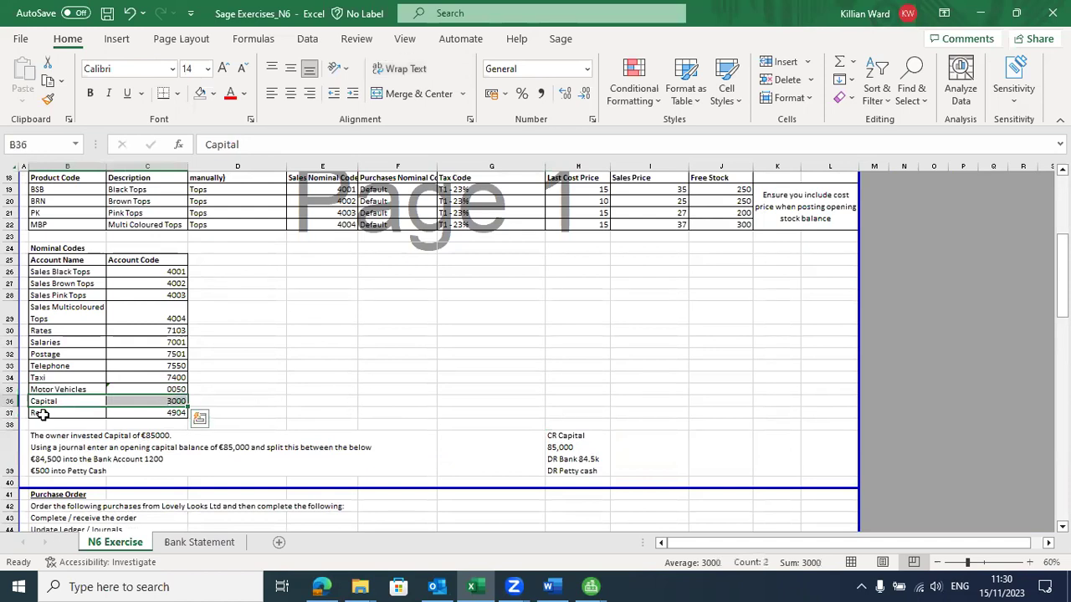
pyautogui.hotkey('alt', 'Tab')
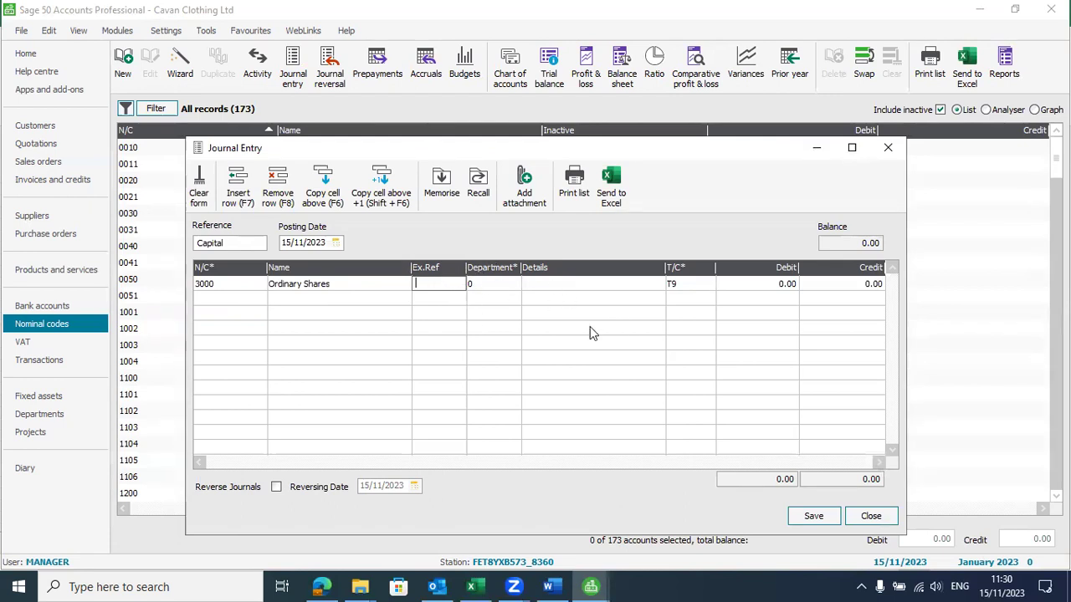
# Step: Complete line one with details 'Capital payment', tax code T9 and an 85000 credit
pyautogui.click(492, 286)
pyautogui.click(635, 284)
pyautogui.write('Cap')
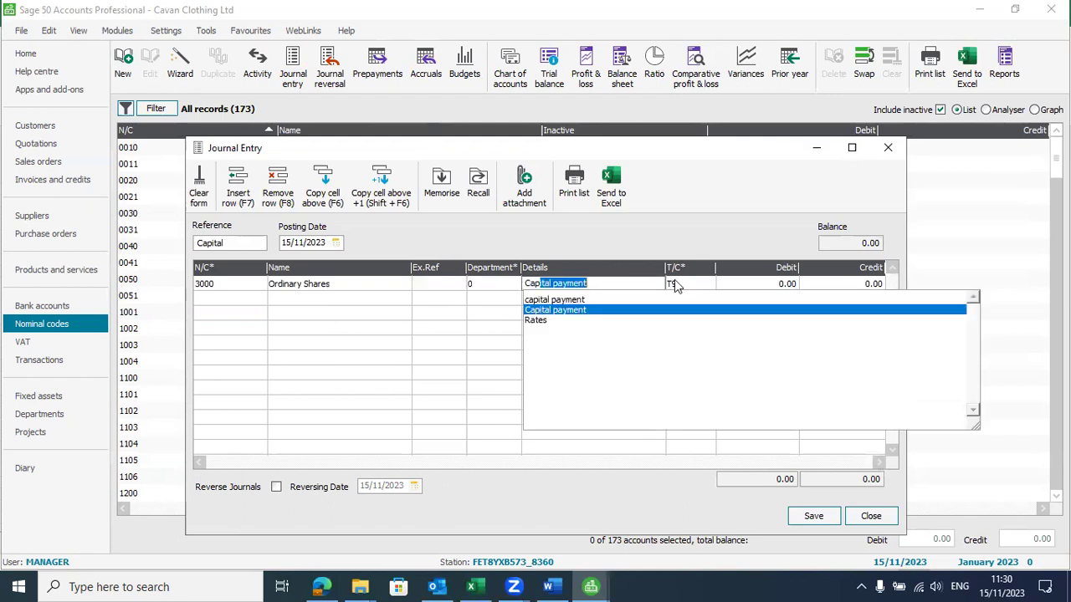
pyautogui.write('ita')
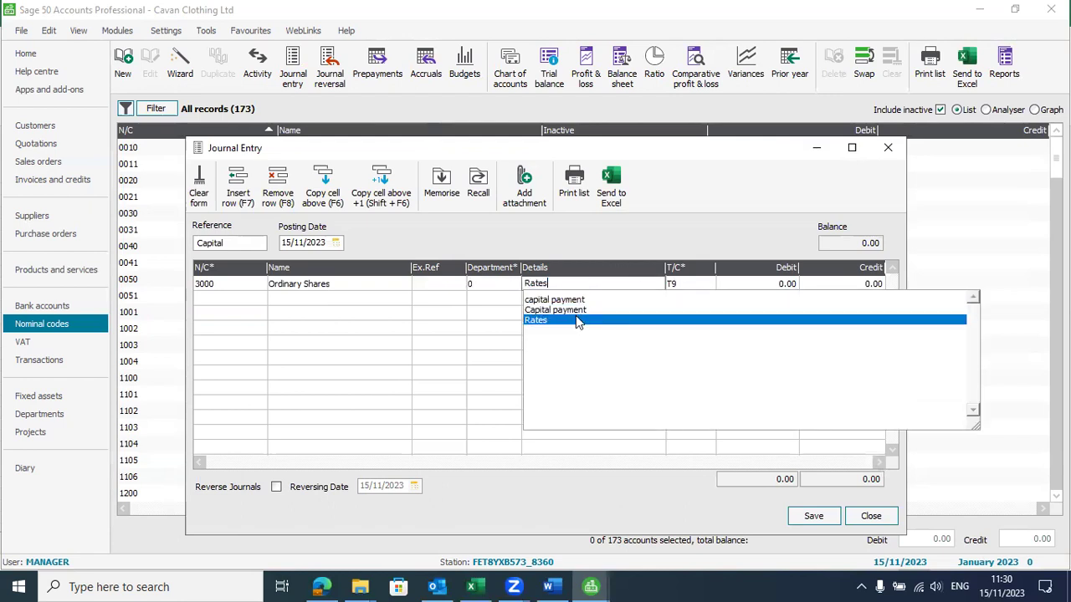
pyautogui.click(578, 310)
pyautogui.click(676, 285)
pyautogui.click(707, 285)
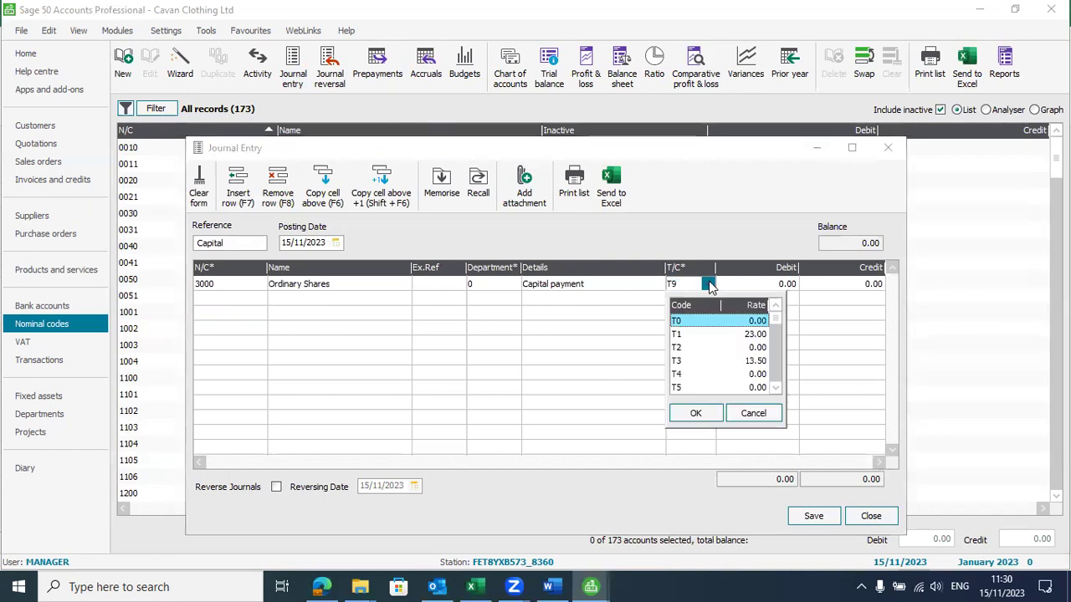
pyautogui.press('Down')
pyautogui.press('Down')
pyautogui.press('Down')
pyautogui.press('Down')
pyautogui.press('Down')
pyautogui.press('Down')
pyautogui.press('Down')
pyautogui.press('Down')
pyautogui.press('Down')
pyautogui.press('Down')
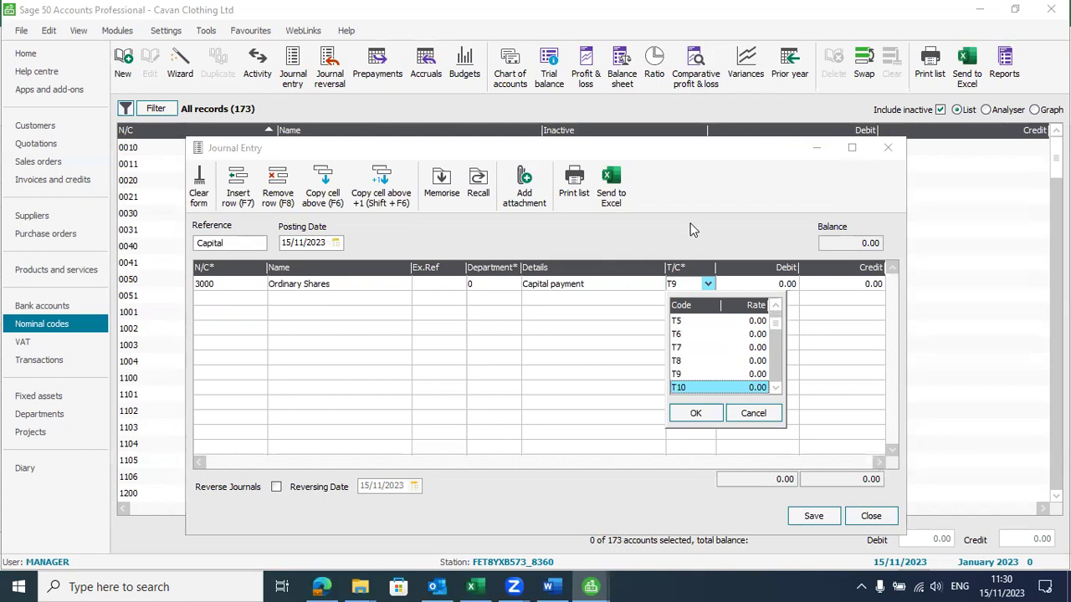
pyautogui.press('Escape')
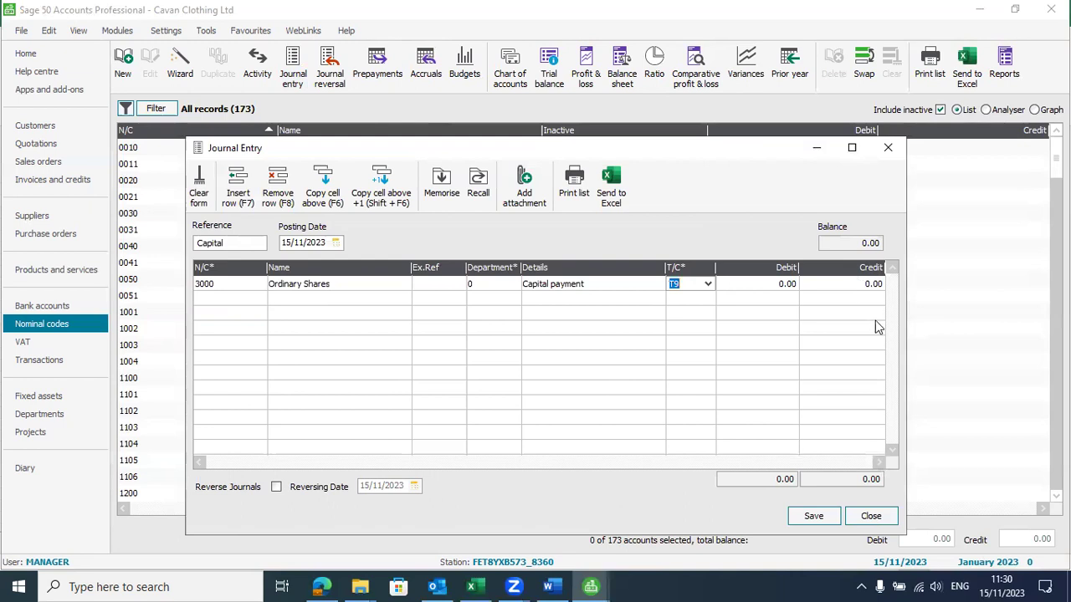
pyautogui.click(849, 289)
pyautogui.write('85000')
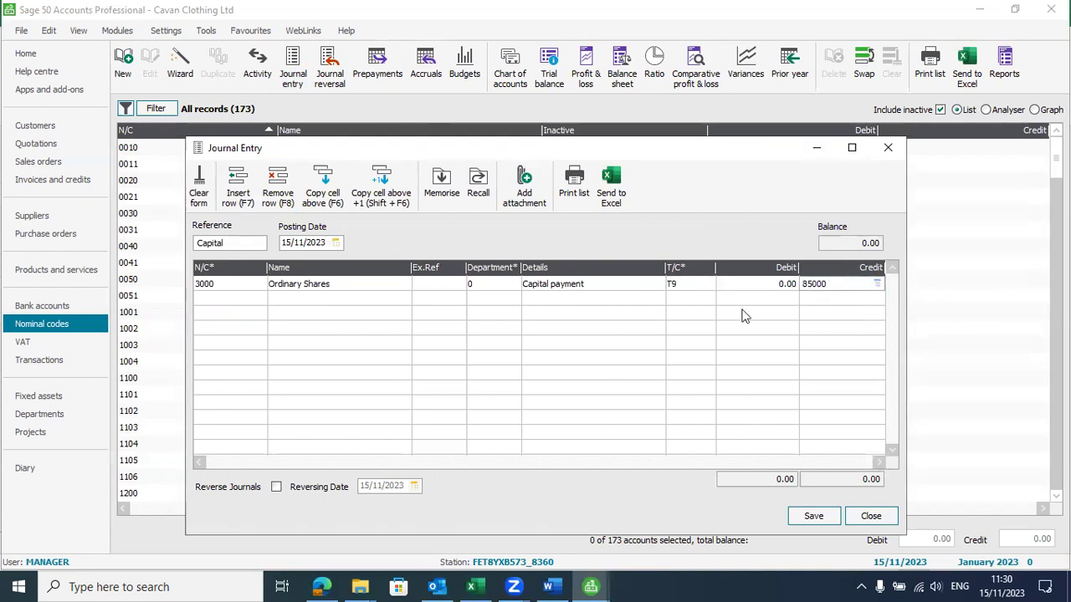
pyautogui.click(230, 305)
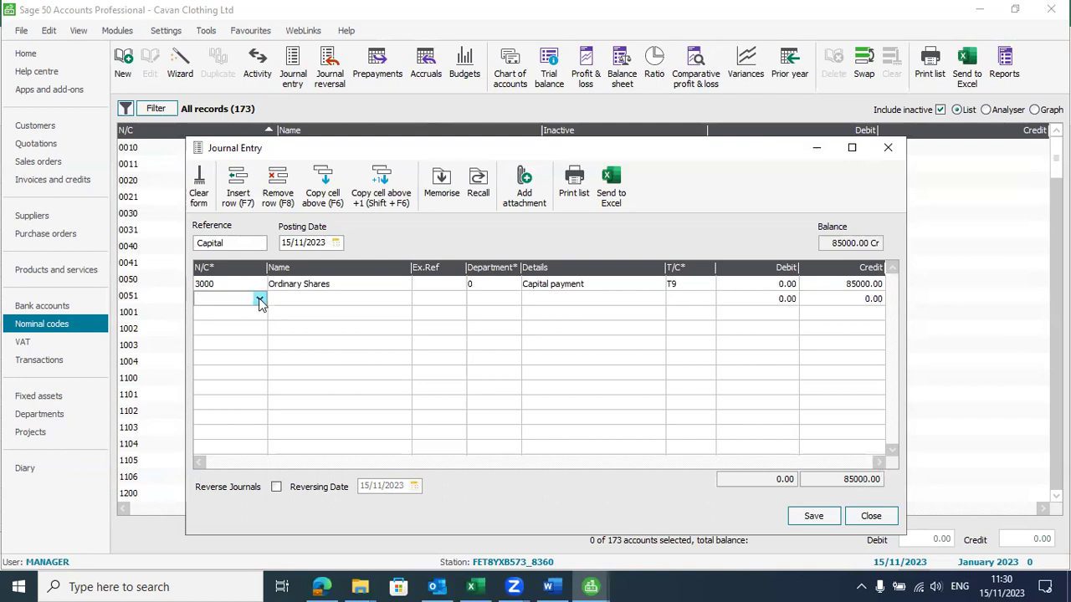
# Step: Set line two's nominal code to 1200 Bank Current Account
pyautogui.hotkey('alt', 'Tab')
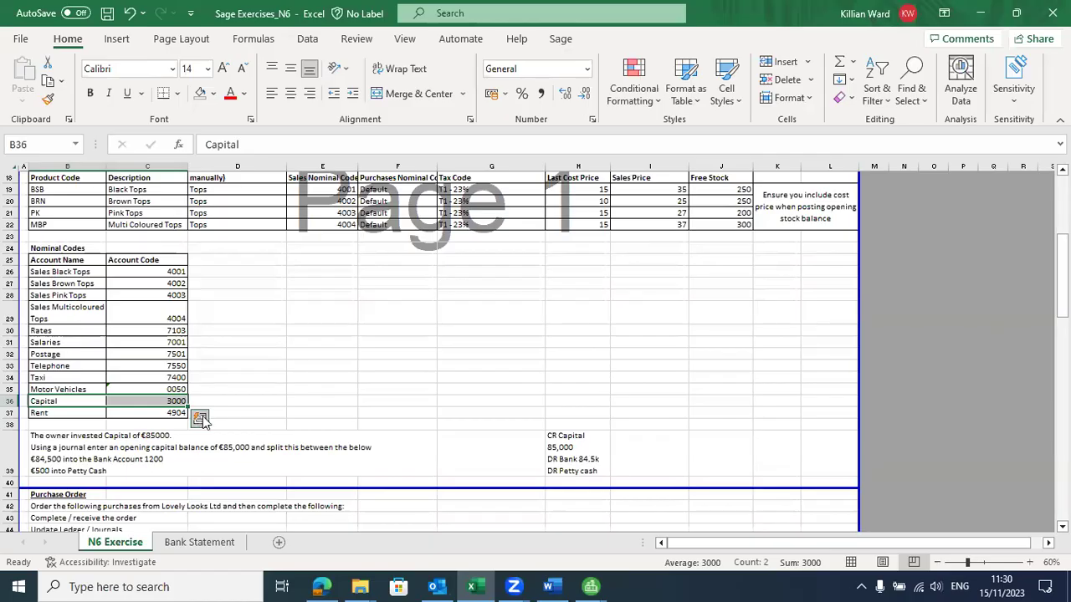
pyautogui.hotkey('alt', 'Tab')
pyautogui.click(260, 299)
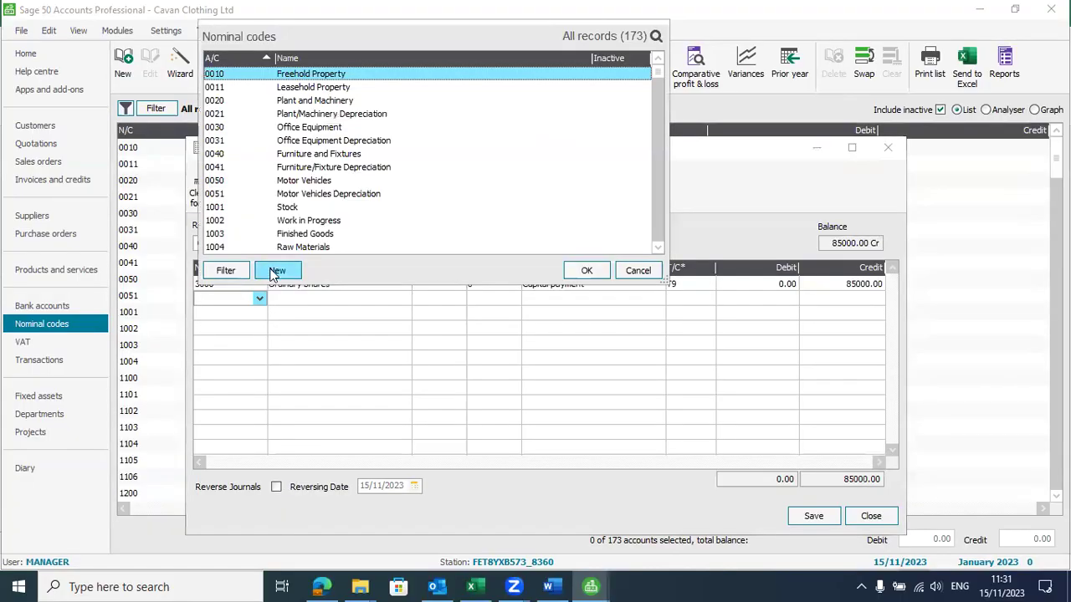
pyautogui.write('1200')
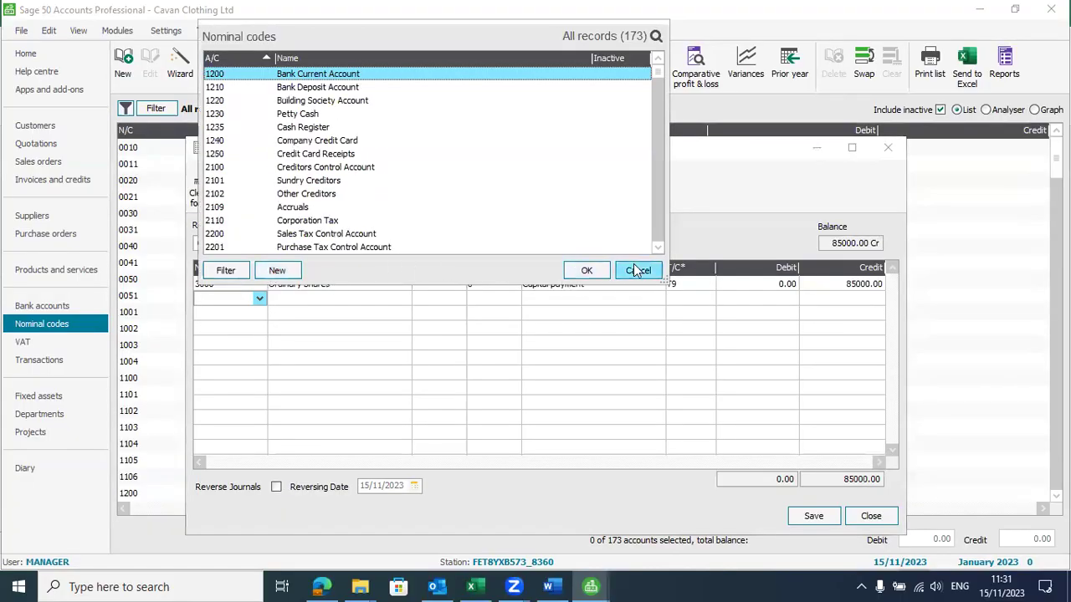
pyautogui.click(639, 270)
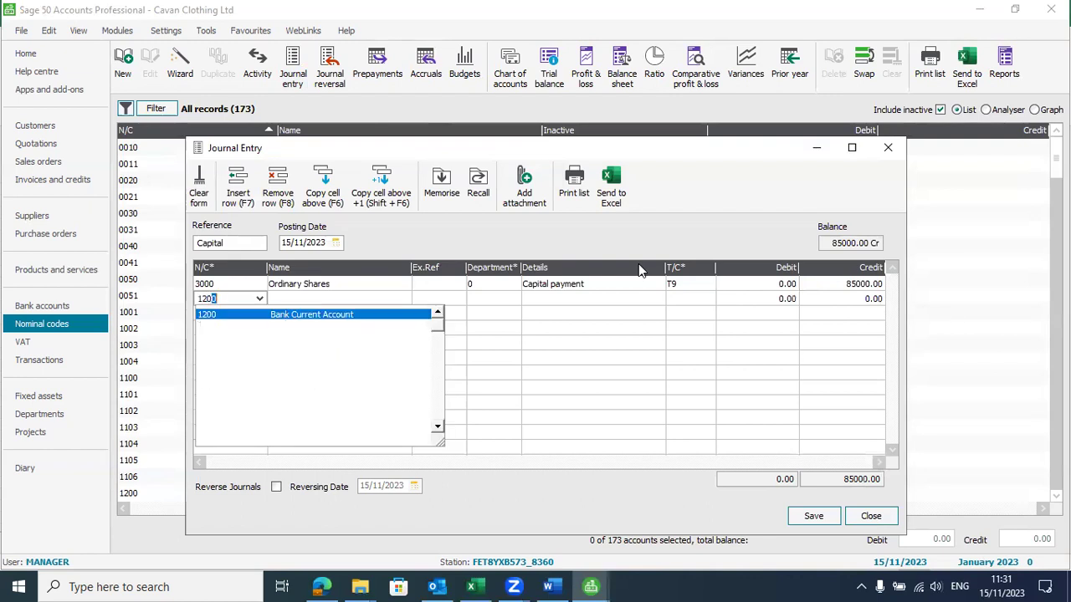
pyautogui.click(300, 318)
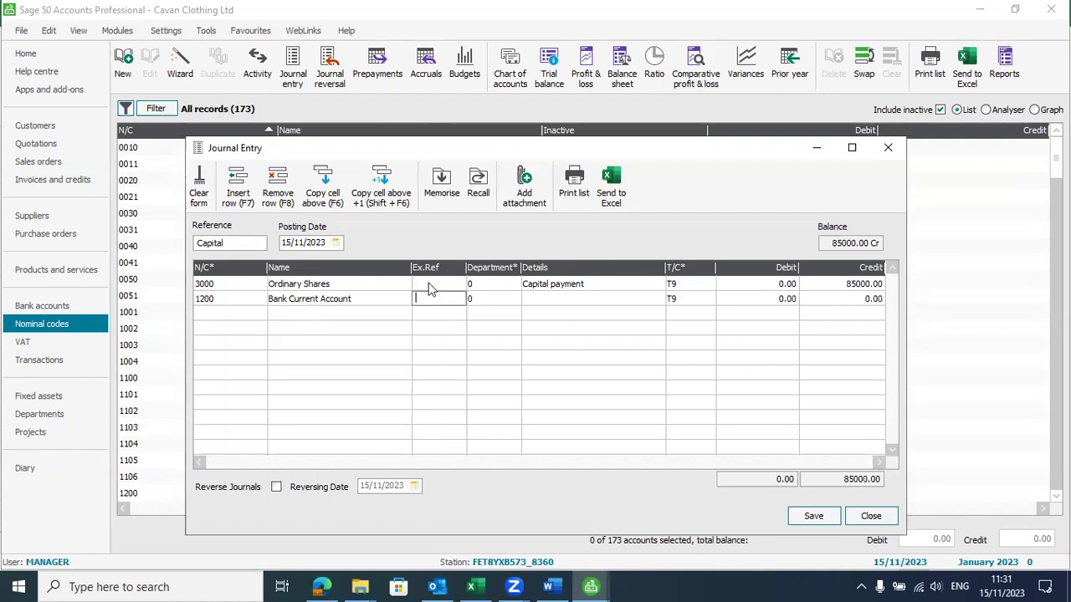
# Step: Give line two details 'Capital payment' and an 84500 debit, and begin a third line
pyautogui.click(548, 298)
pyautogui.write('Capital payment')
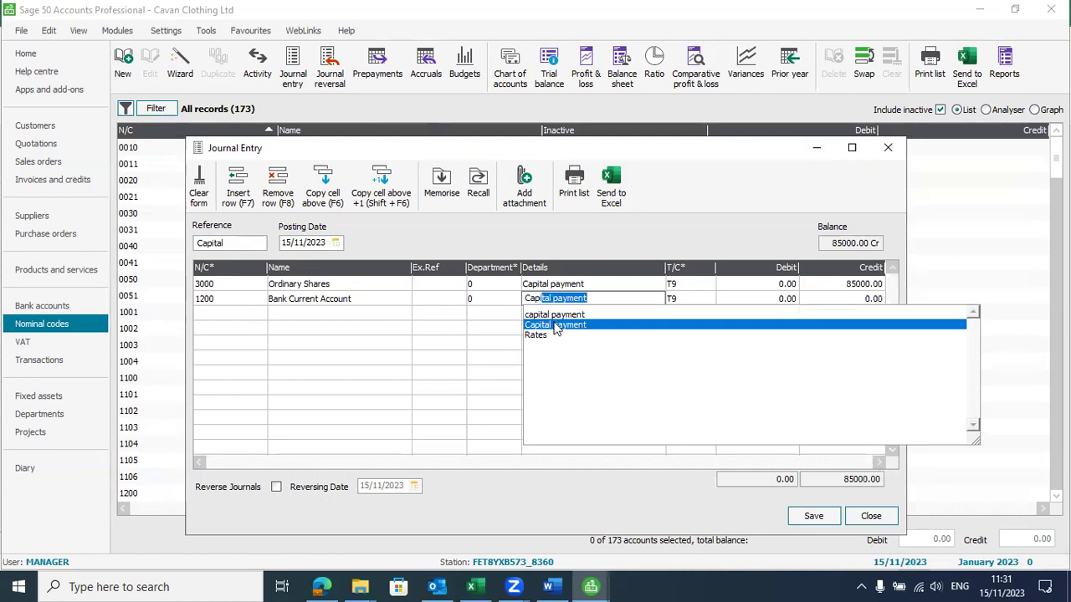
pyautogui.click(556, 325)
pyautogui.click(764, 301)
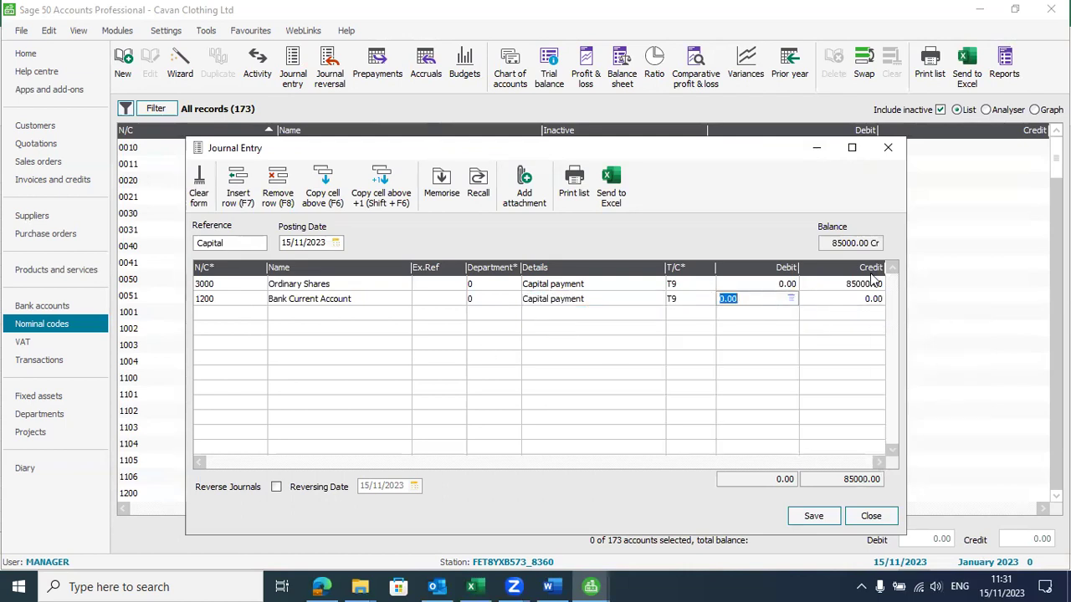
pyautogui.write('84500')
pyautogui.press('Tab')
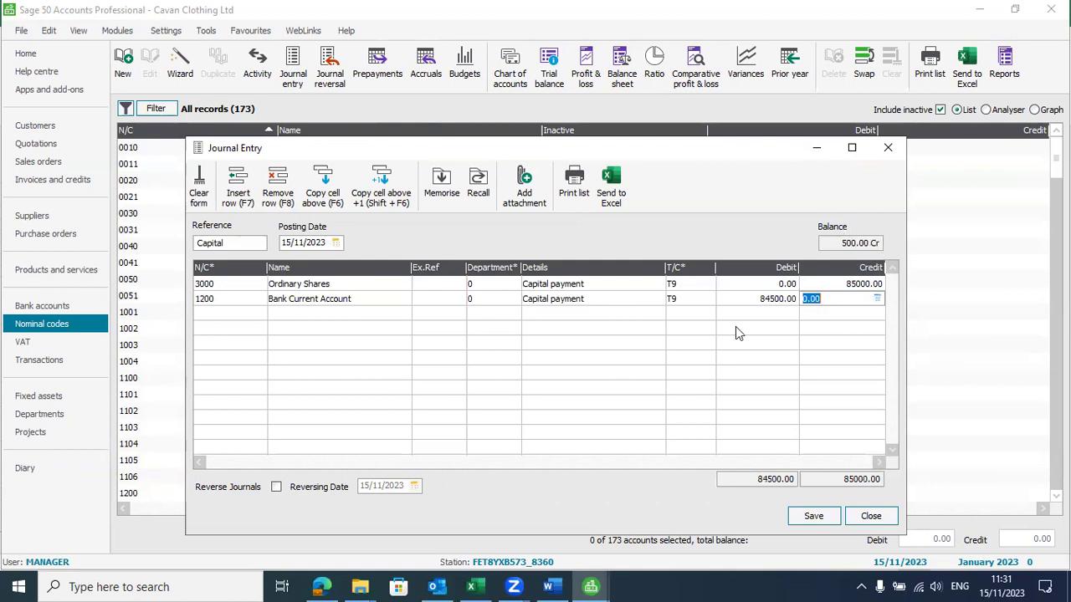
pyautogui.click(248, 315)
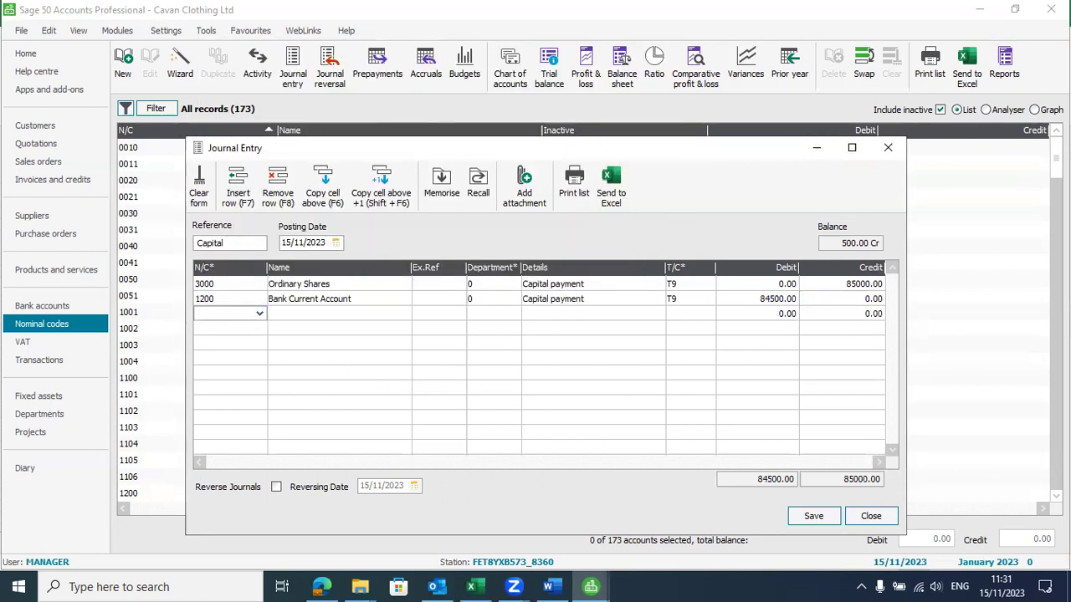
pyautogui.write('1001')
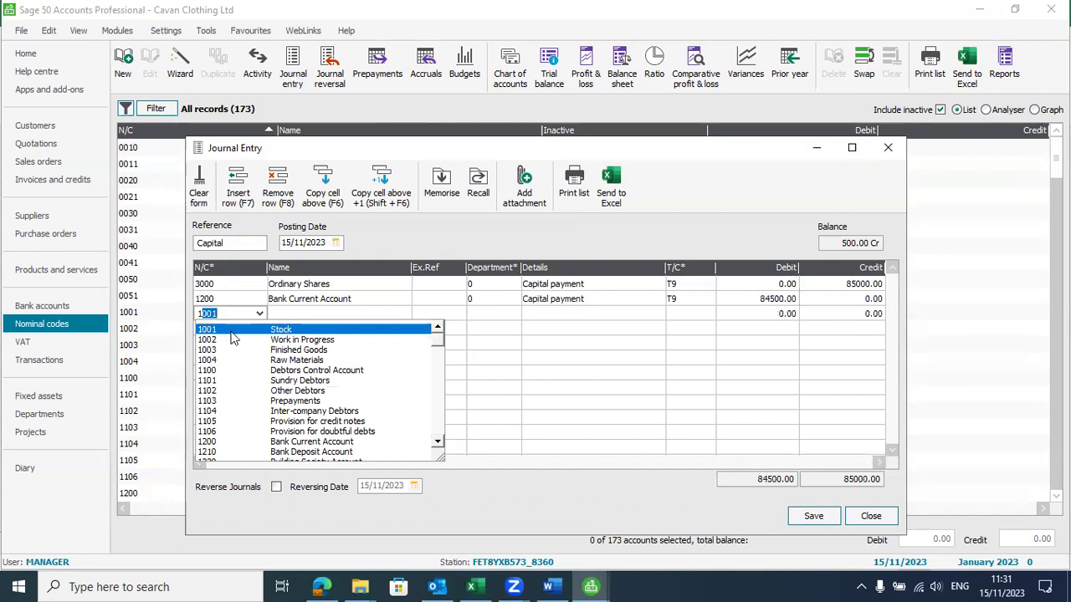
# Step: Choose 1230 Petty Cash from the Current Assets range as line three's nominal code
pyautogui.hotkey('alt', 'Tab')
pyautogui.hotkey('alt', 'Tab')
pyautogui.hotkey('alt', 'Tab')
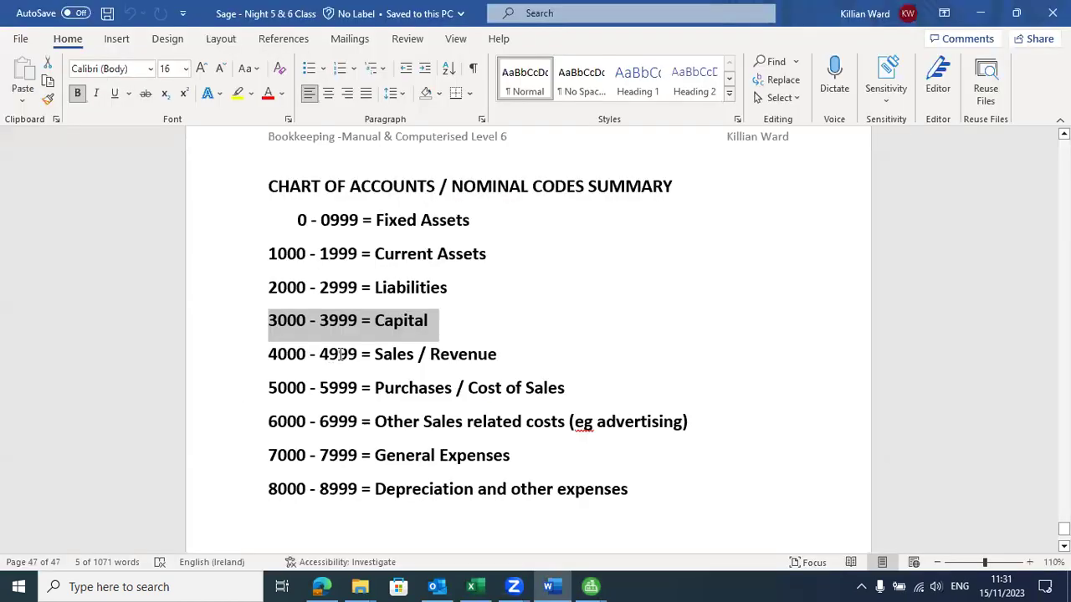
pyautogui.moveTo(269, 249); pyautogui.dragTo(499, 248)
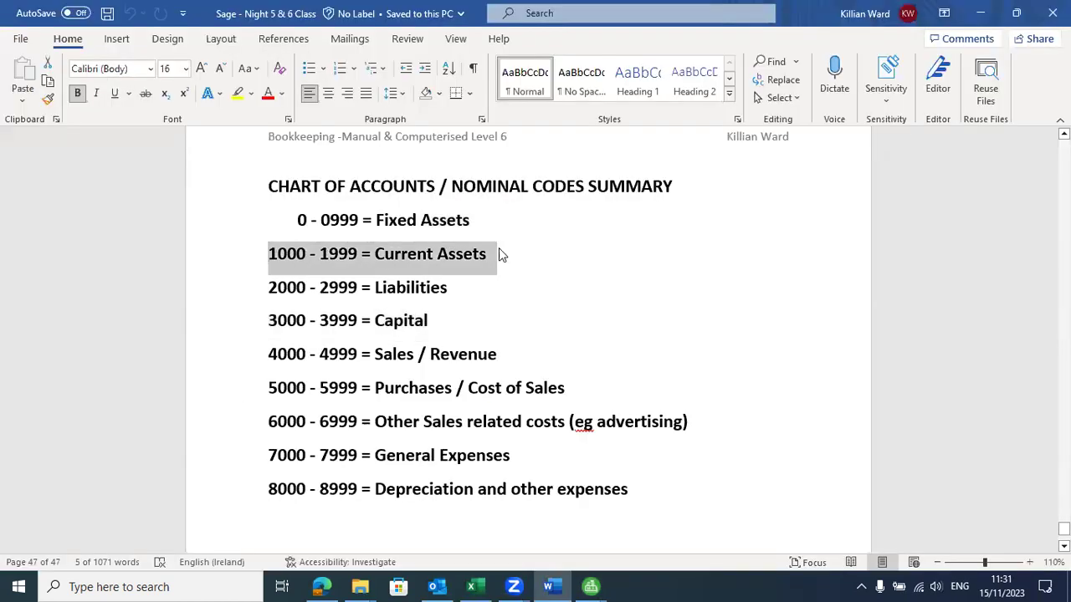
pyautogui.hotkey('alt', 'Tab')
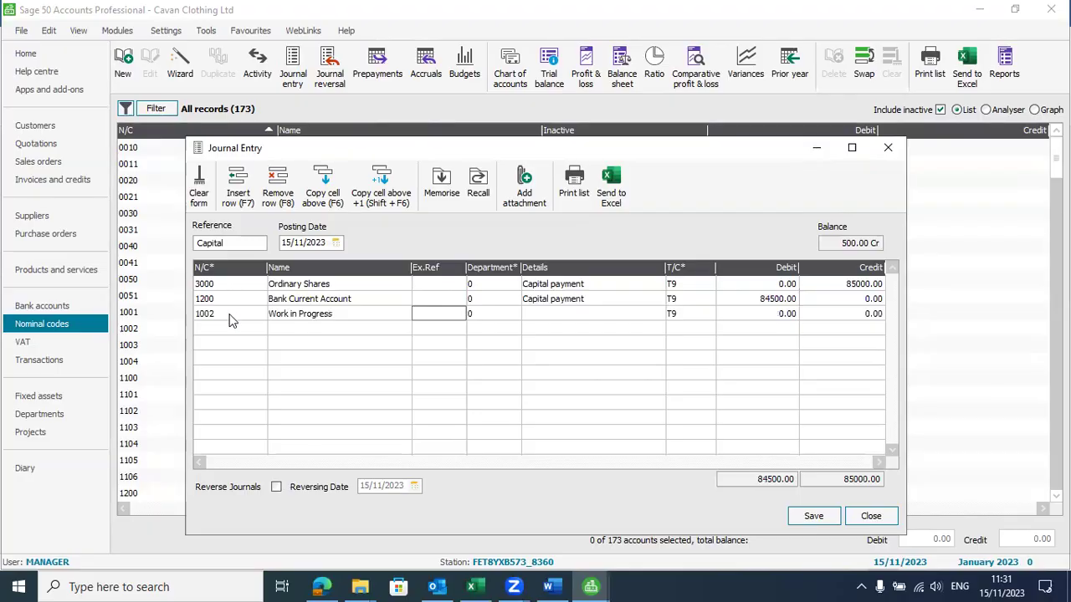
pyautogui.click(233, 319)
pyautogui.click(260, 314)
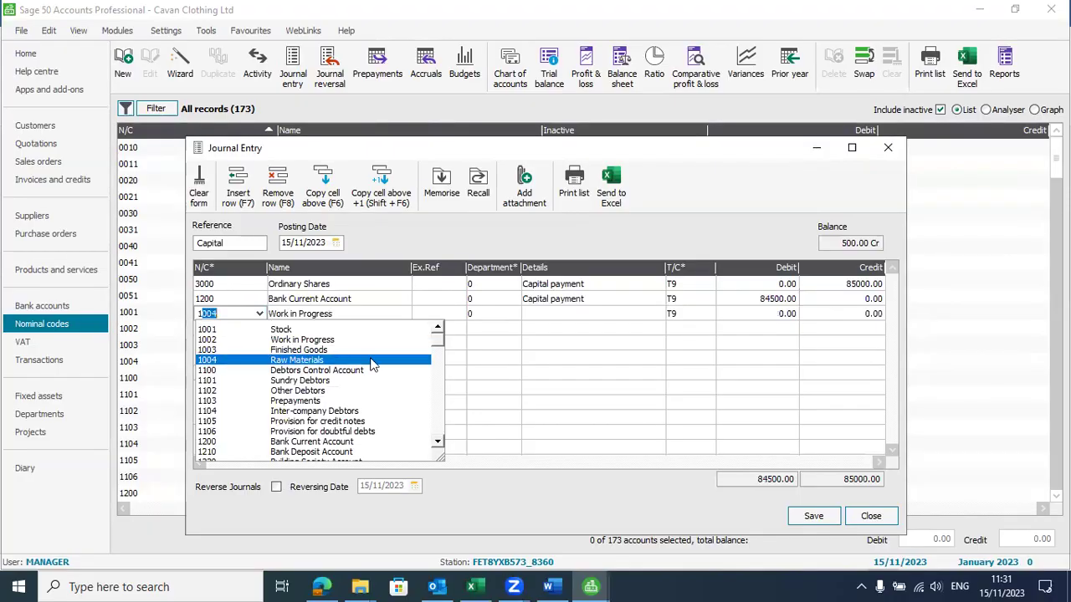
pyautogui.scroll(-3, 399, 446)
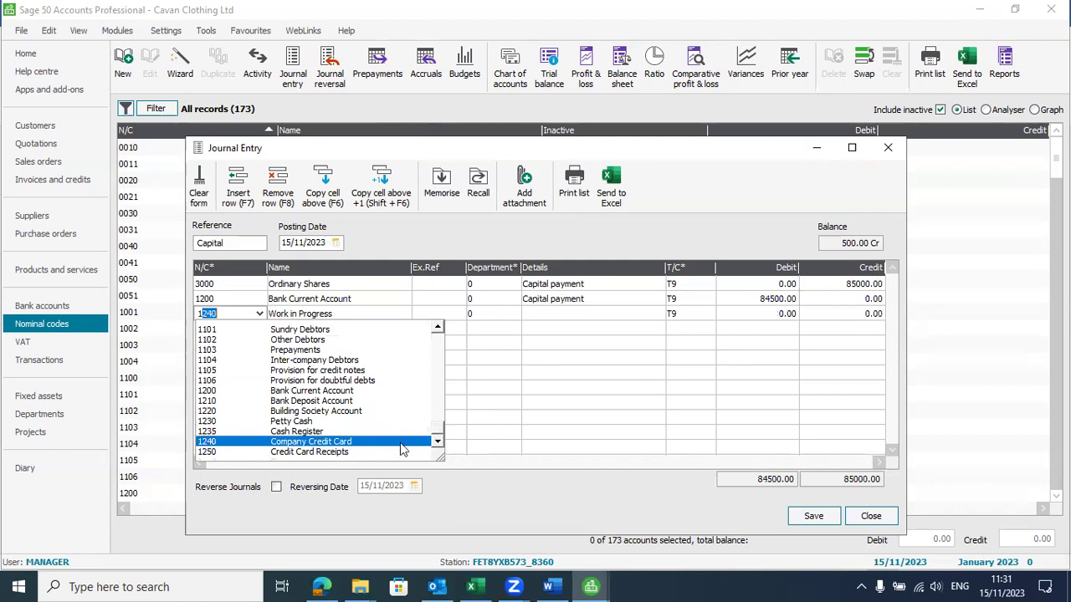
pyautogui.scroll(1, 314, 440)
pyautogui.click(301, 431)
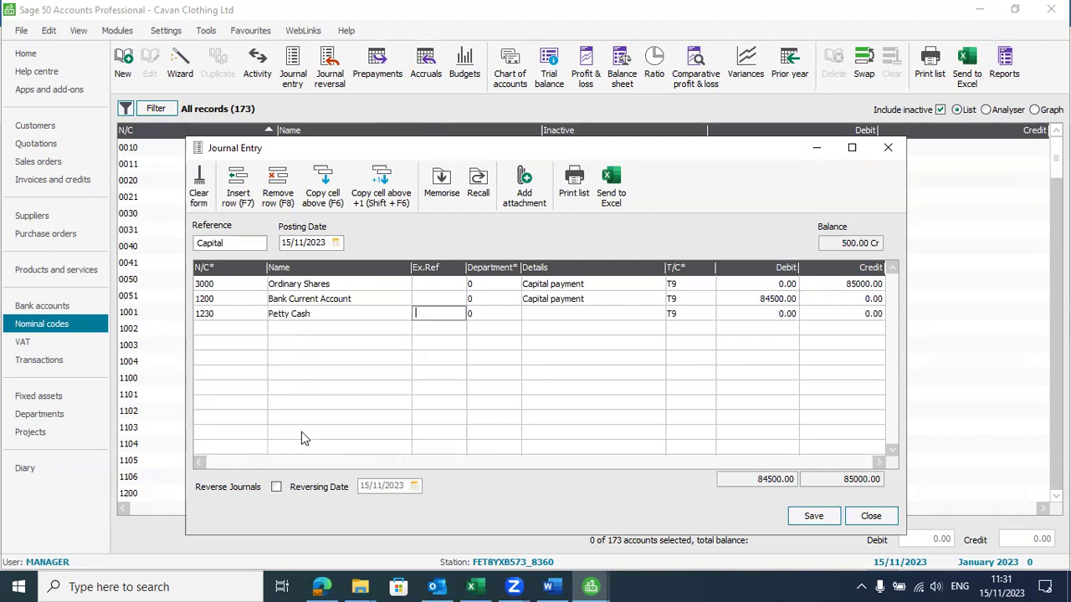
# Step: Give line three details 'capital payment', tax code T9 and a 500 debit
pyautogui.click(559, 314)
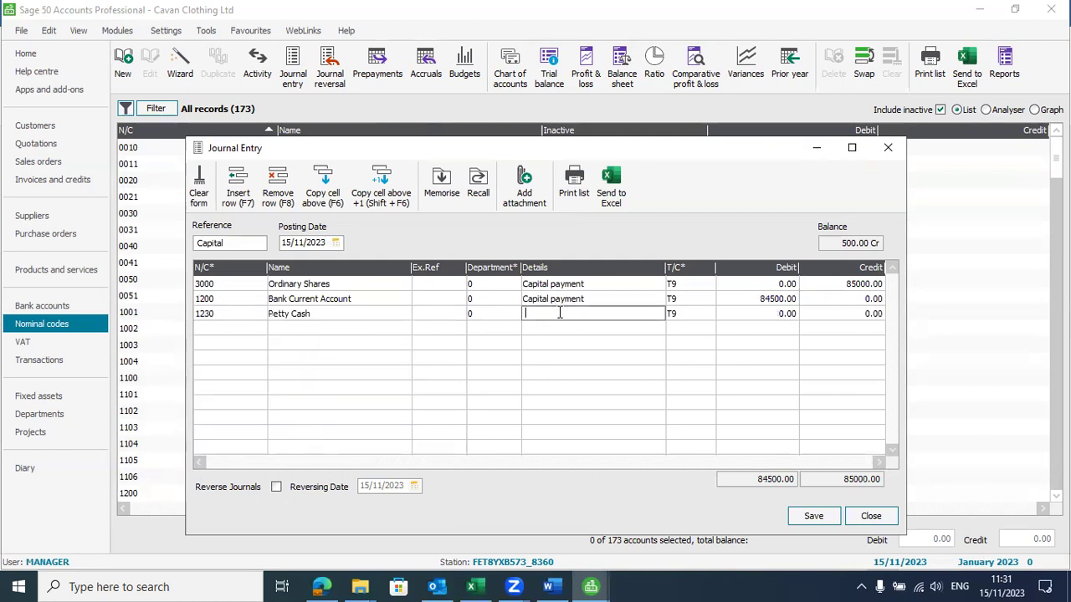
pyautogui.write('c')
pyautogui.press('Tab')
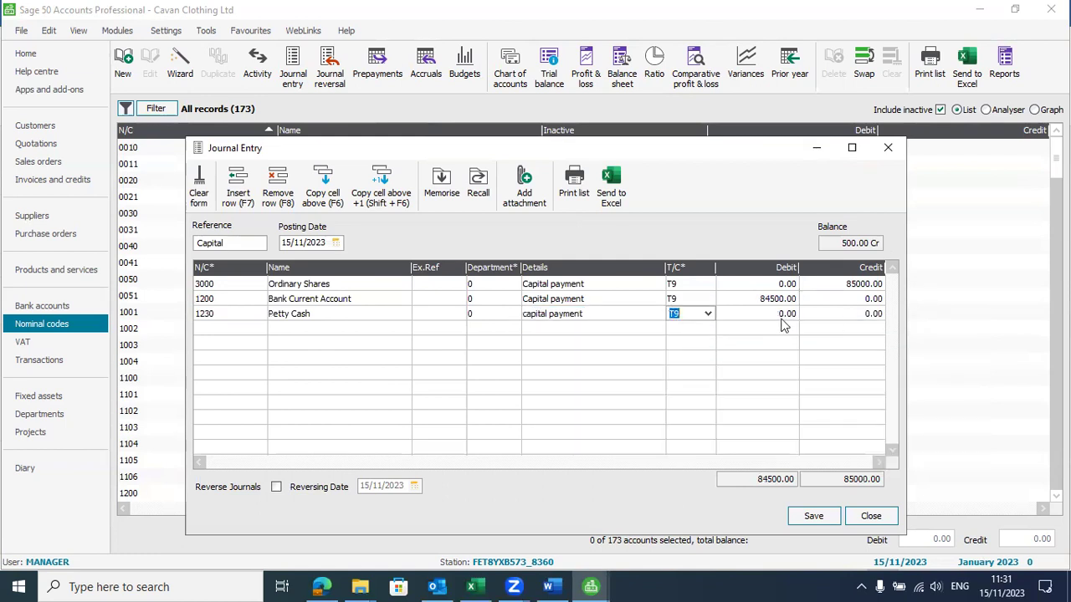
pyautogui.press('Tab')
pyautogui.write('500')
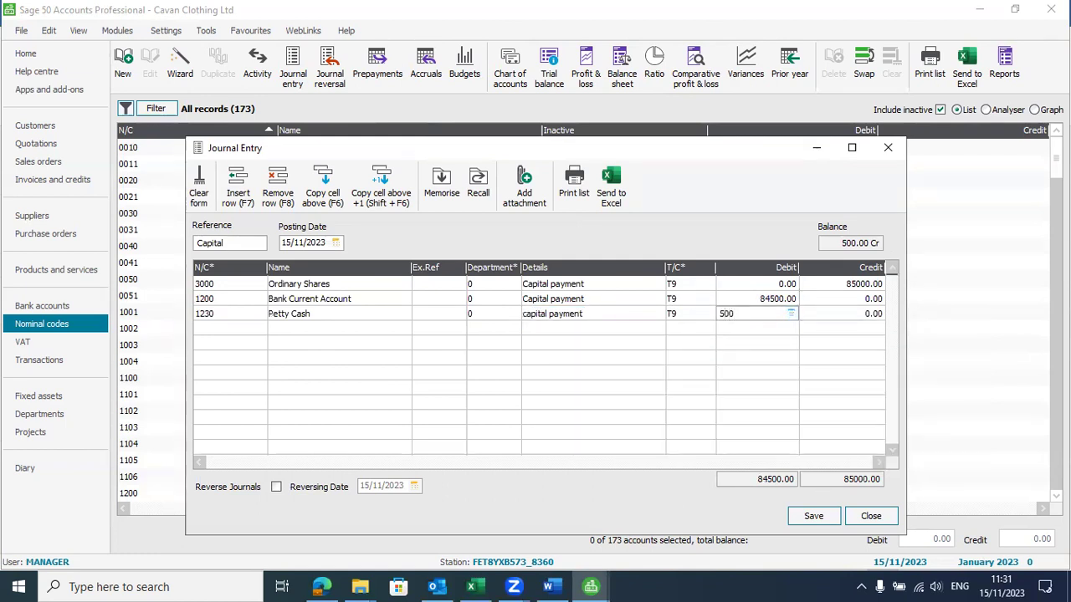
pyautogui.press('Tab')
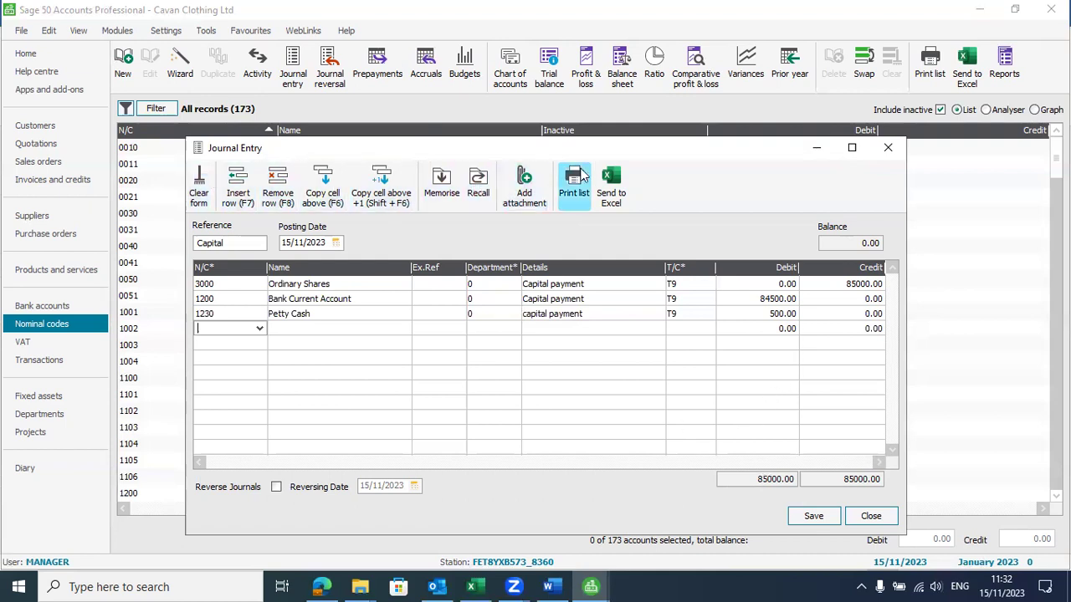
# Step: Post the balanced Capital journal and preview the trial balance on screen
pyautogui.click(814, 517)
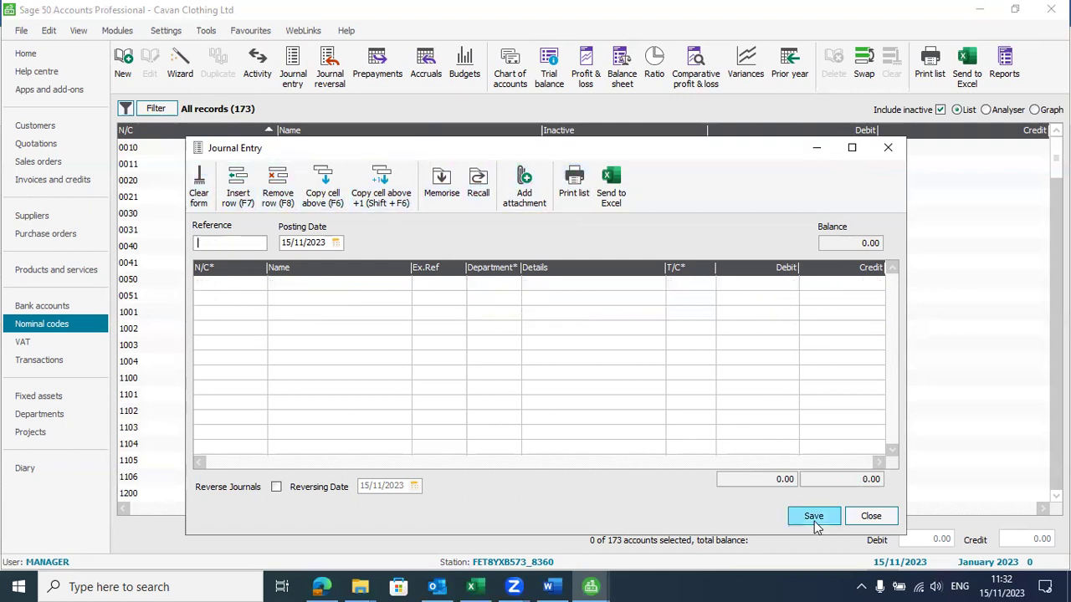
pyautogui.click(870, 516)
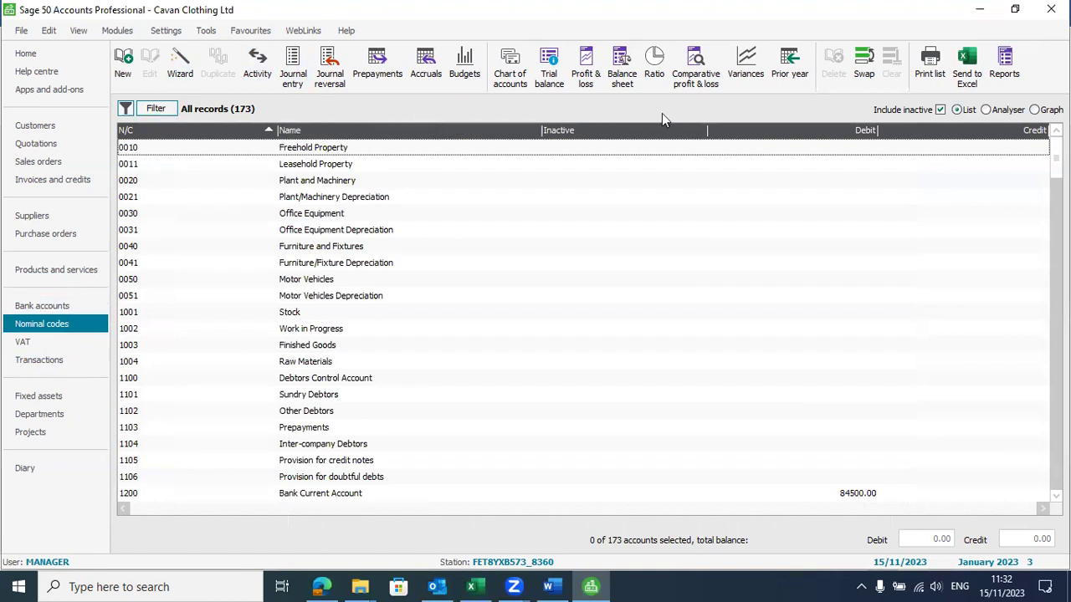
pyautogui.click(552, 78)
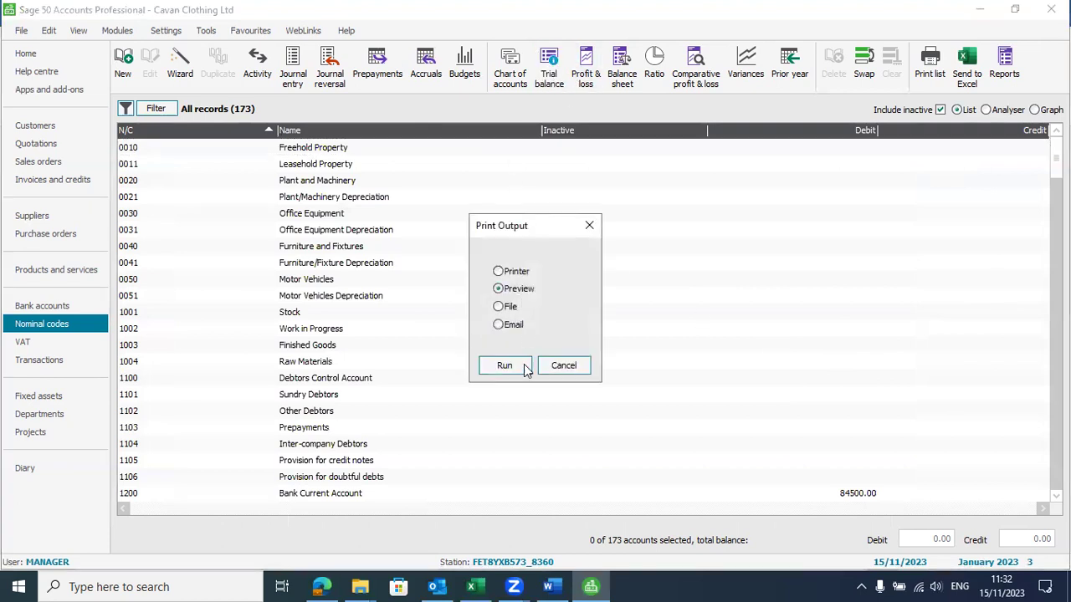
pyautogui.click(506, 367)
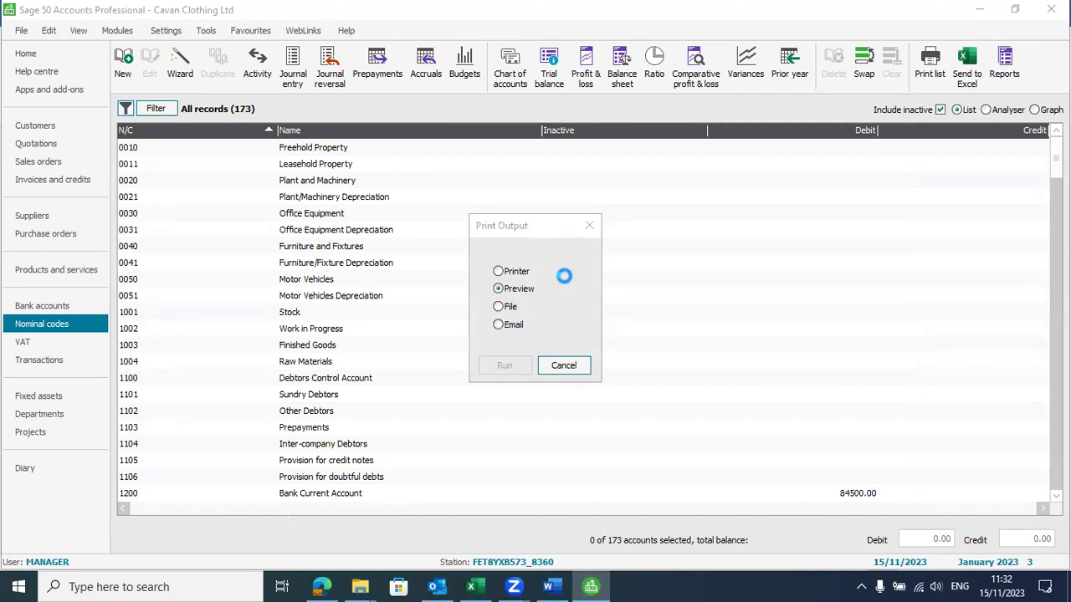
pyautogui.click(674, 354)
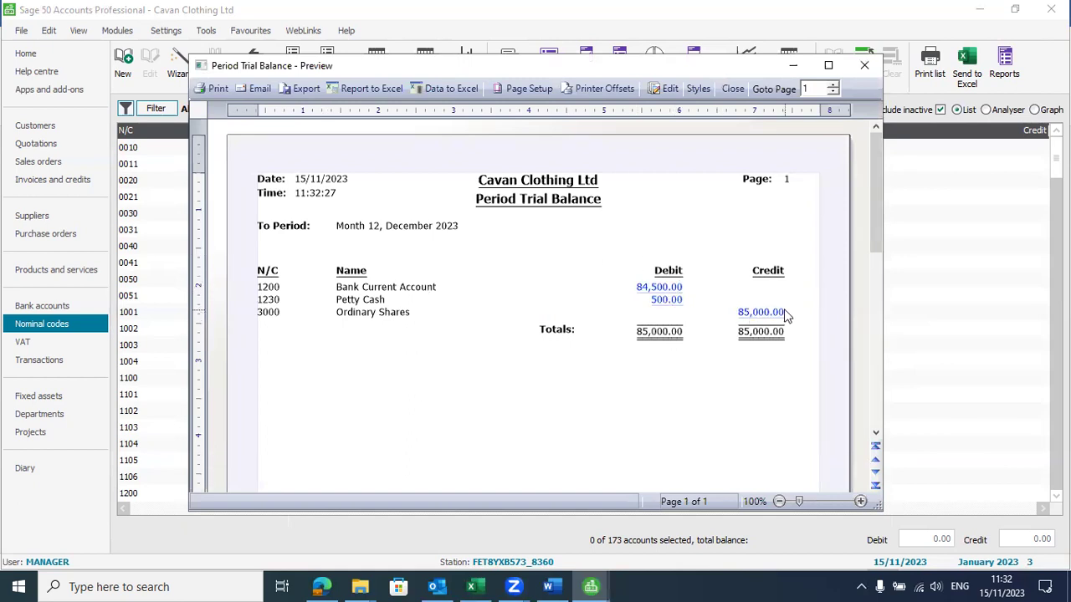
pyautogui.click(865, 66)
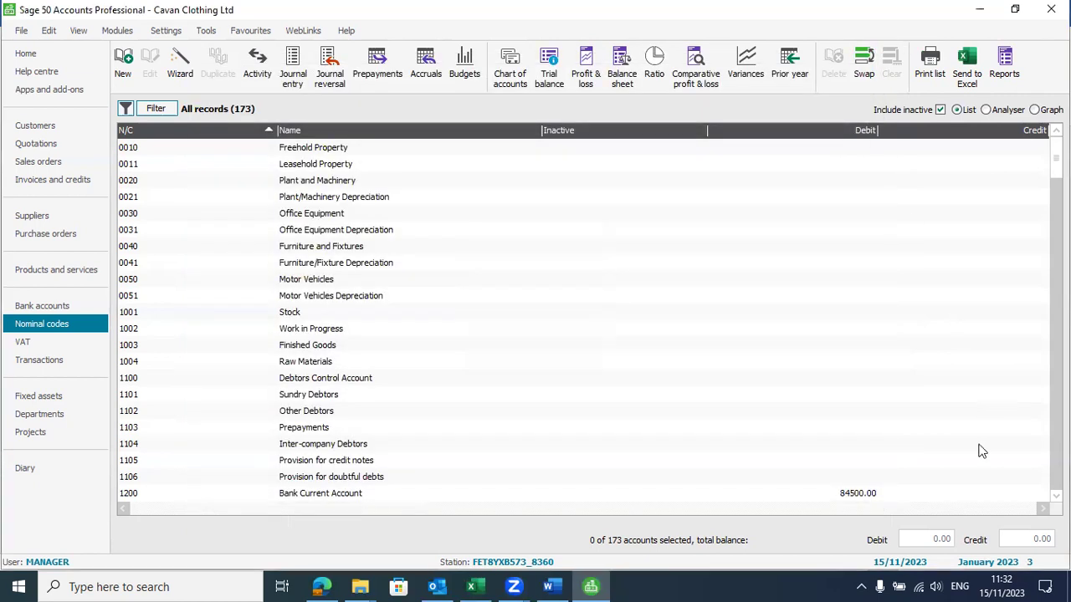
# Step: Review the nominal codes list balances for Bank, Petty Cash and Ordinary Shares
pyautogui.scroll(-7, 870, 292)
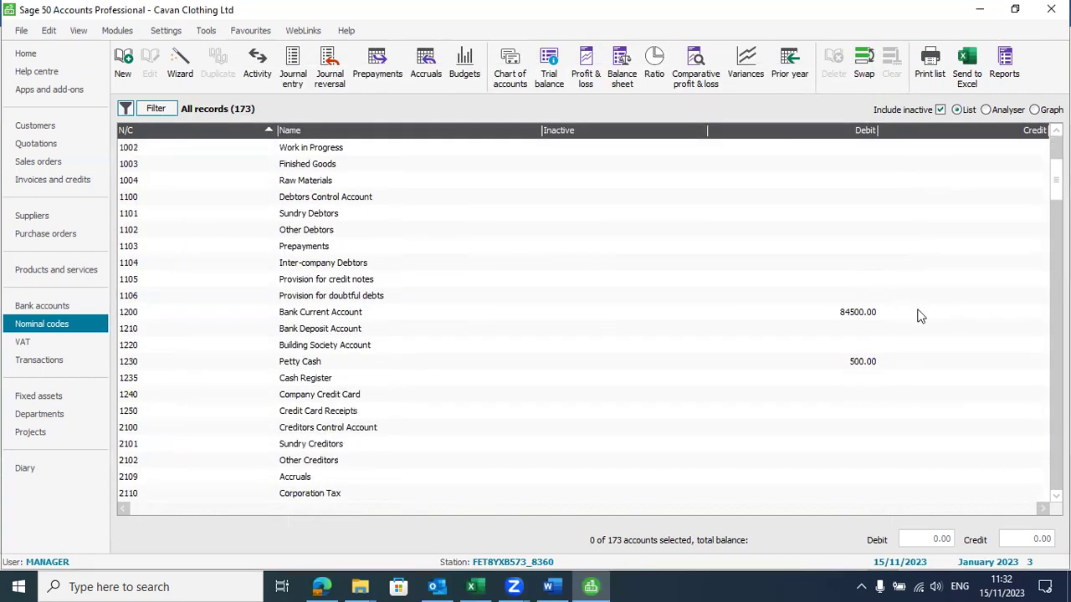
pyautogui.scroll(-6, 916, 310)
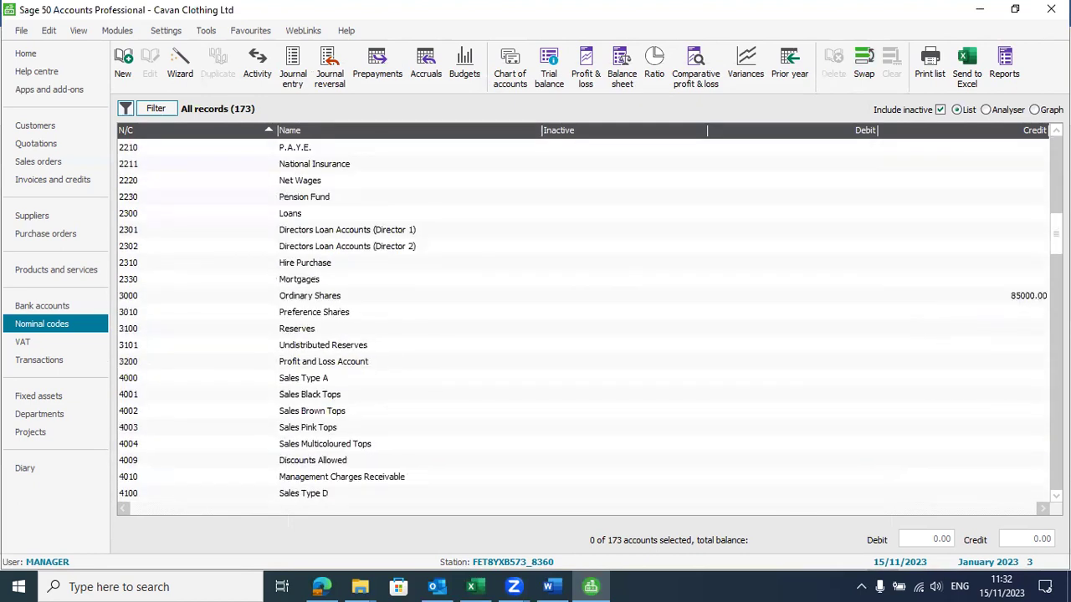
pyautogui.scroll(3, 720, 343)
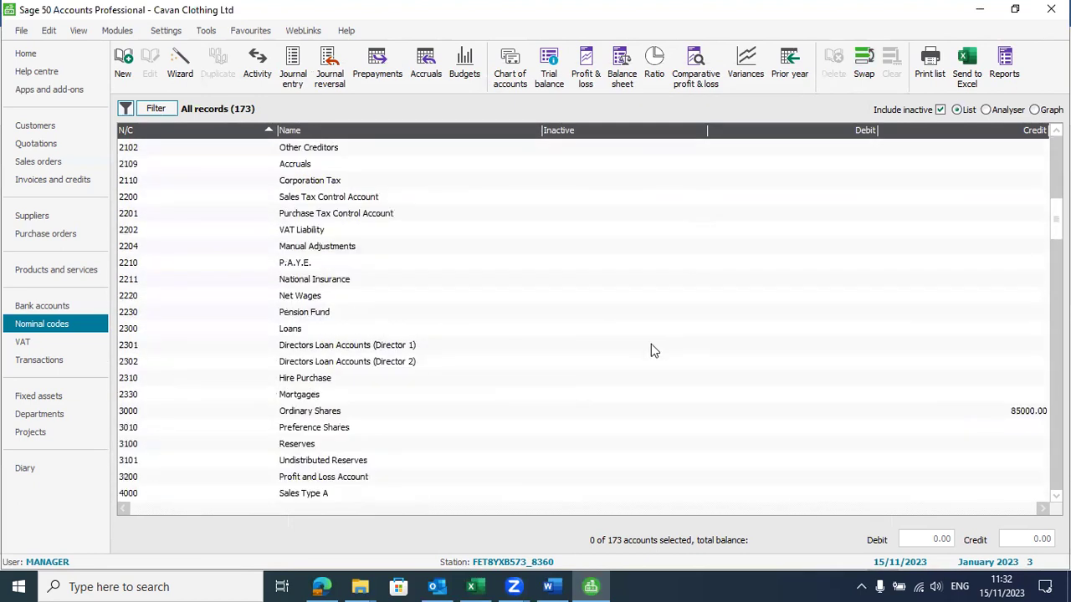
pyautogui.hotkey('alt', 'Tab')
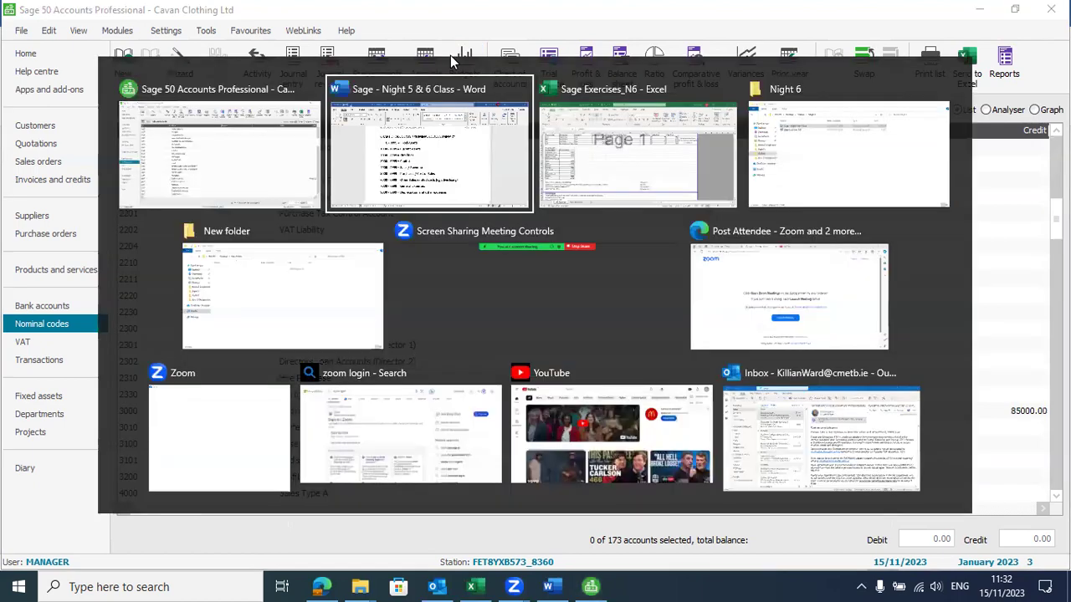
pyautogui.hotkey('alt', 'Tab')
pyautogui.scroll(-10, 144, 401)
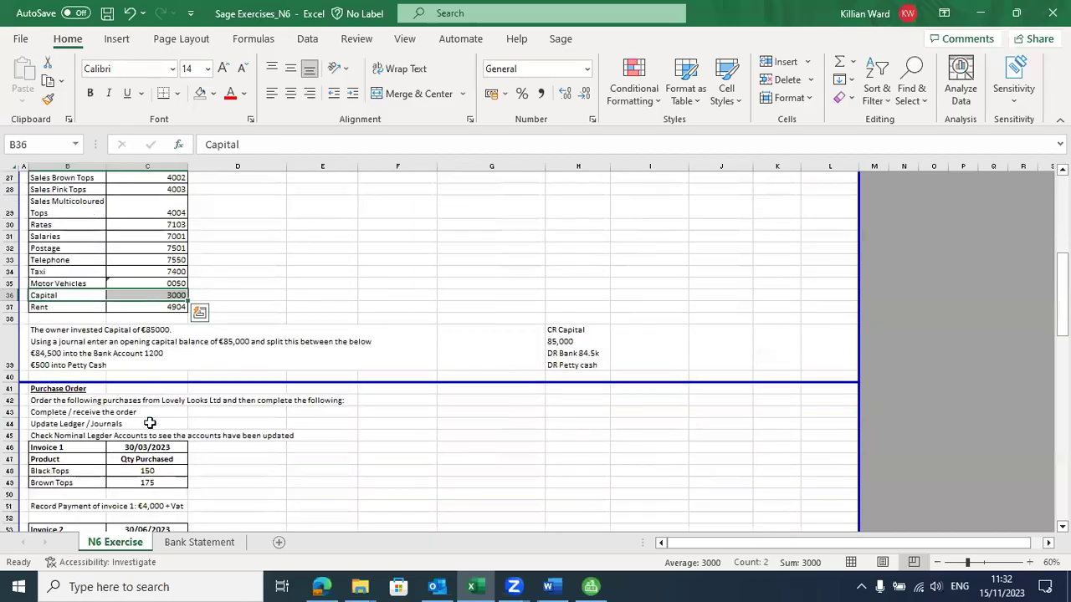
pyautogui.scroll(-2, 144, 402)
pyautogui.click(55, 224)
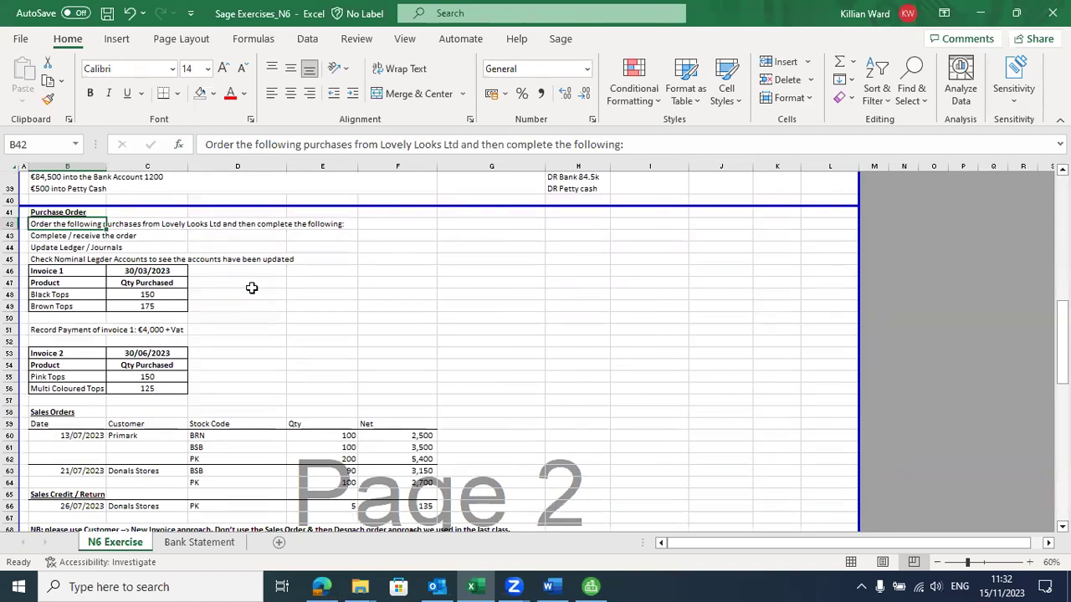
pyautogui.press('Down')
pyautogui.press('Down')
pyautogui.press('Down')
pyautogui.press('Down')
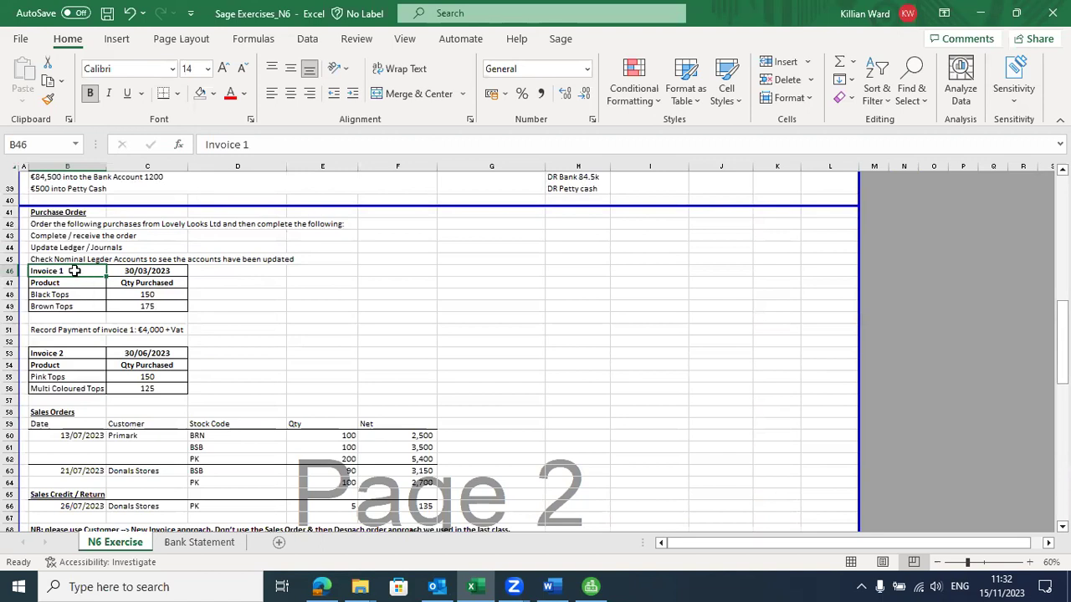
pyautogui.moveTo(75, 270); pyautogui.dragTo(148, 306)
pyautogui.moveTo(52, 355); pyautogui.dragTo(162, 396)
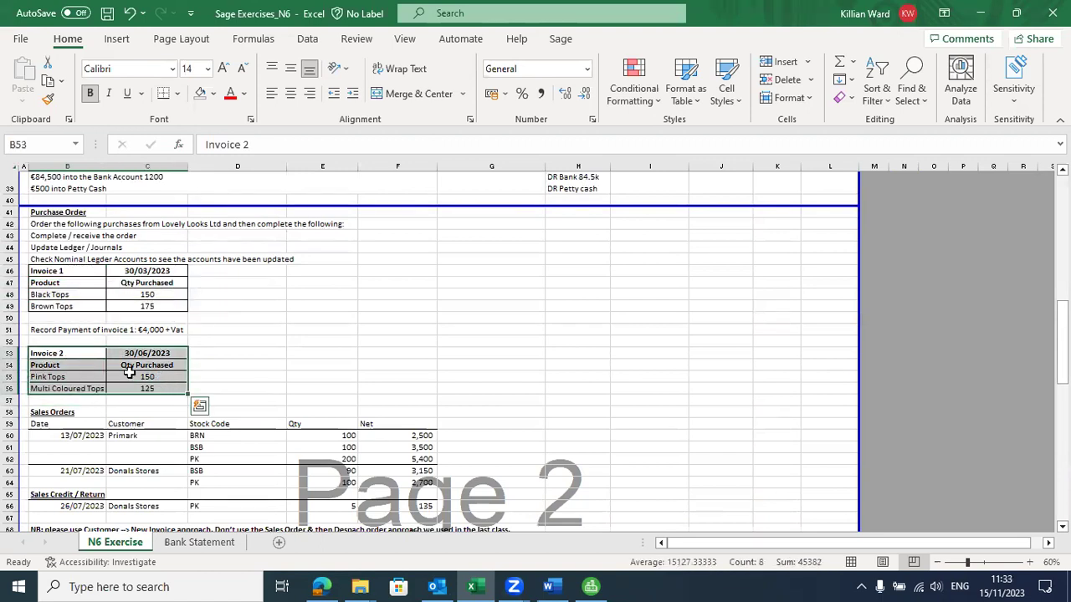
pyautogui.click(81, 267)
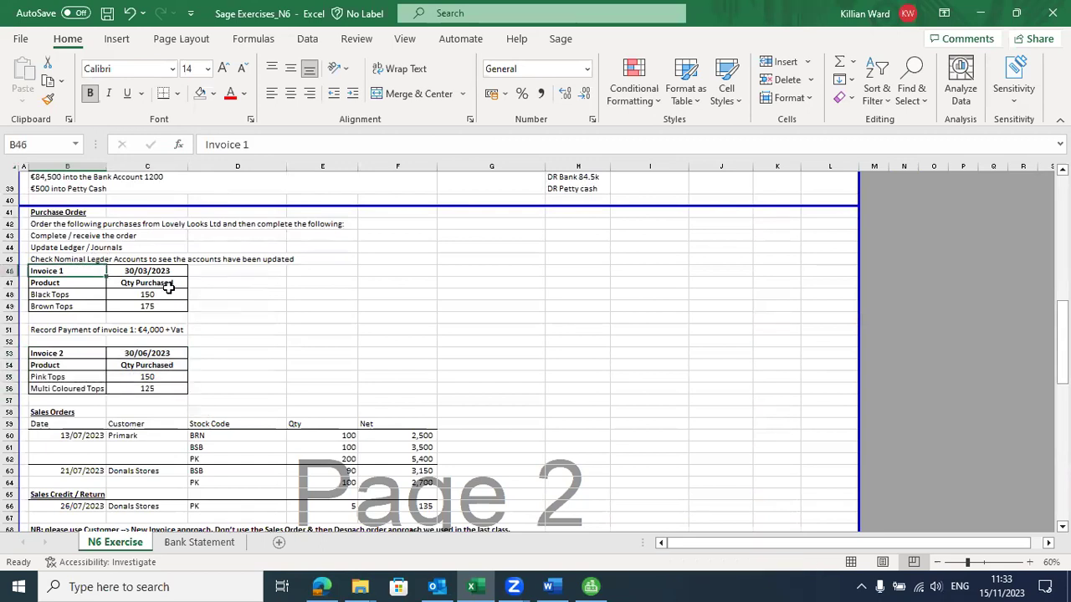
pyautogui.hotkey('alt', 'Tab')
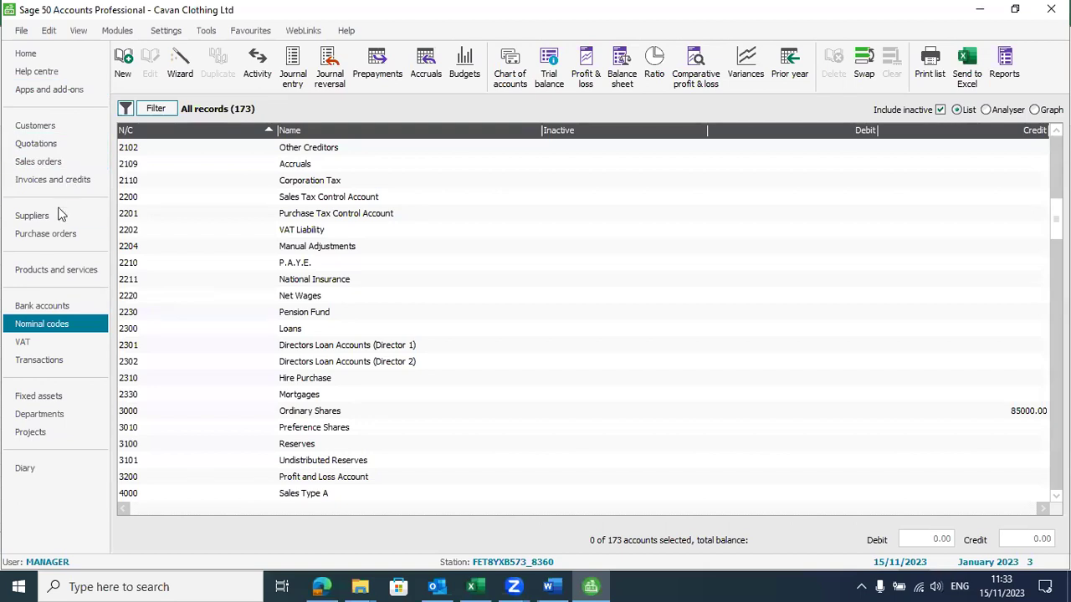
# Step: Open Lovely Looks Ltd's supplier record and start a new purchase order, dismissing the warnings
pyautogui.click(52, 216)
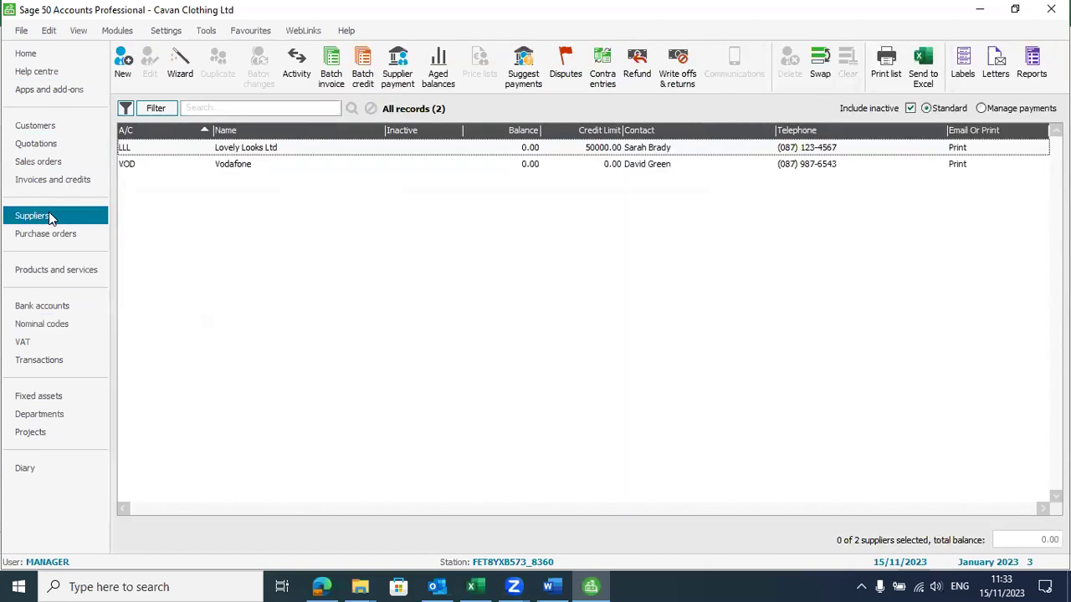
pyautogui.click(265, 151)
pyautogui.doubleClick(261, 147)
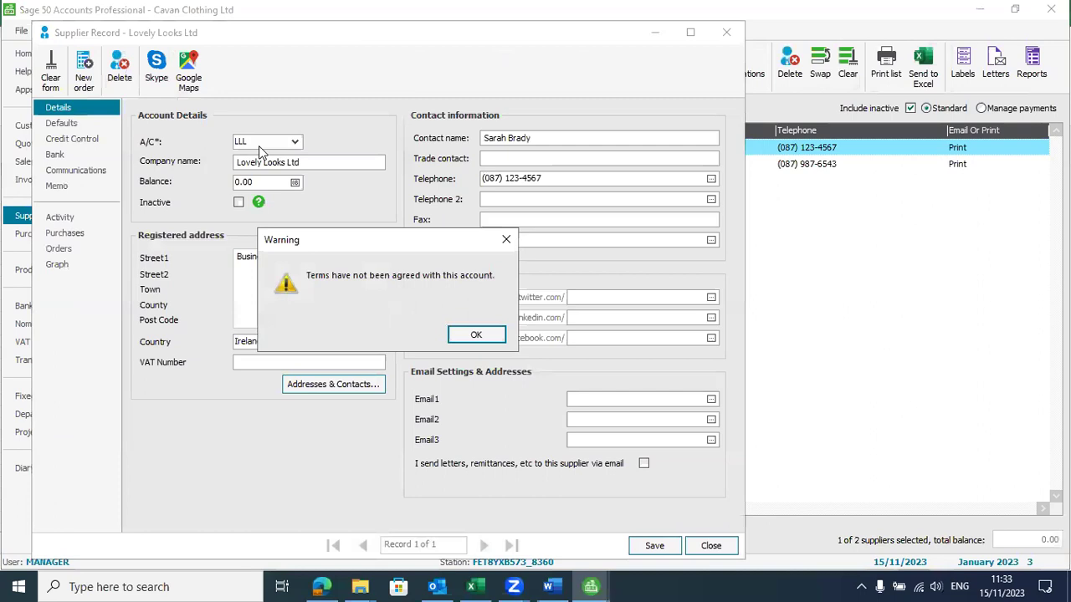
pyautogui.click(476, 334)
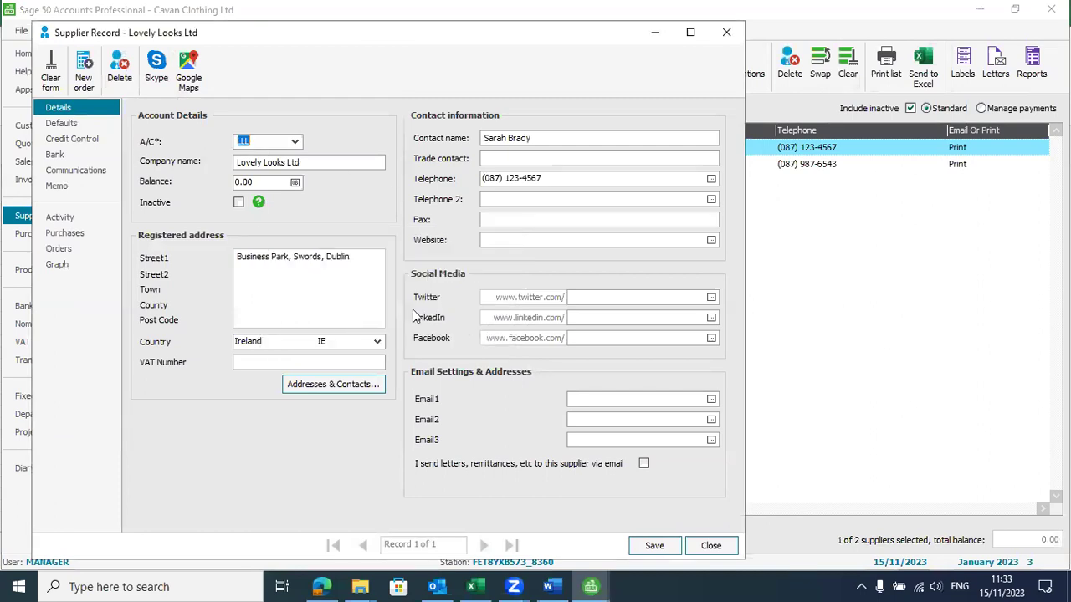
pyautogui.click(85, 76)
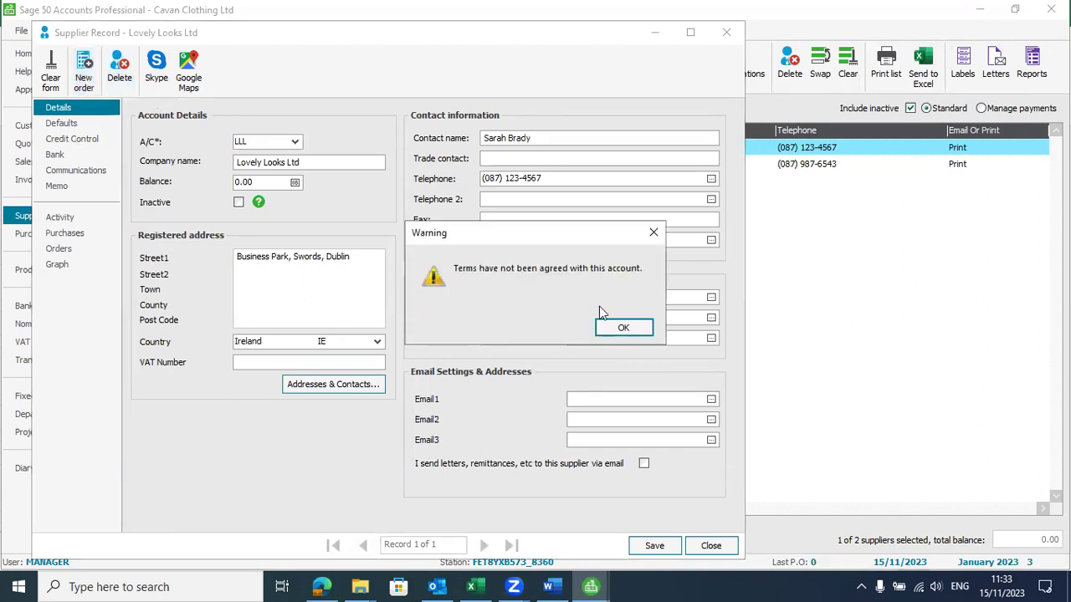
pyautogui.click(624, 329)
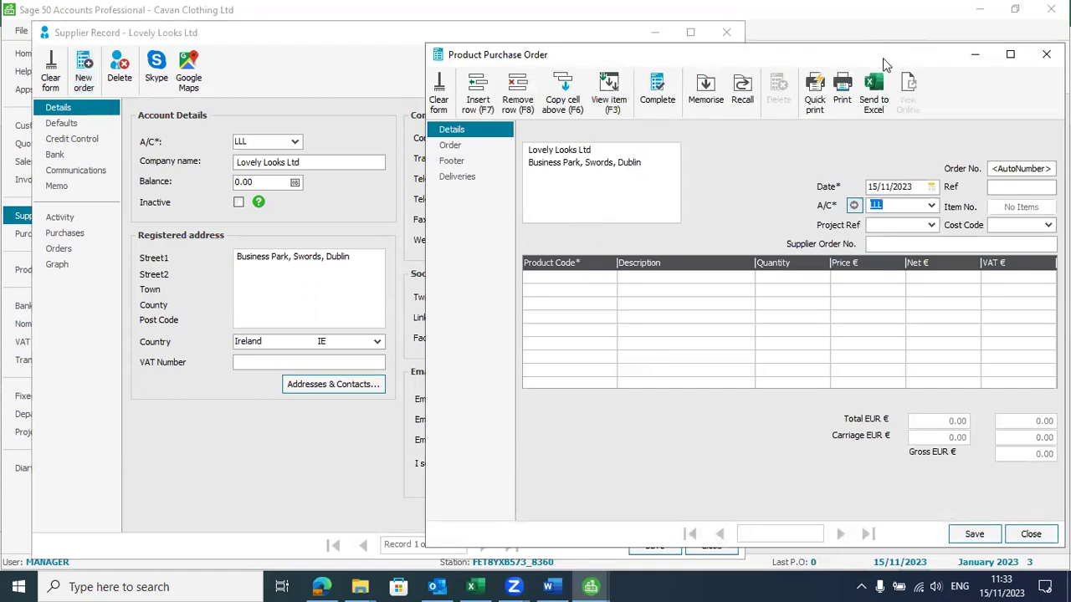
pyautogui.moveTo(883, 57); pyautogui.dragTo(642, 66)
# Step: Check the Black Tops order quantity of 150 in the Excel exercise sheet
pyautogui.hotkey('alt', 'Tab')
pyautogui.press('Tab')
pyautogui.press('Tab')
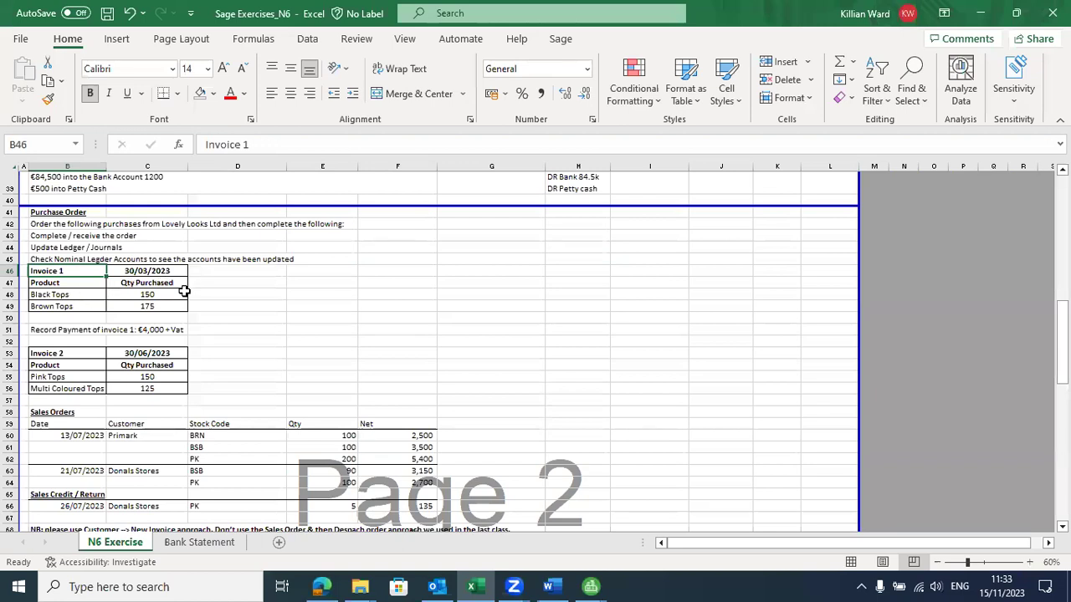
pyautogui.click(182, 293)
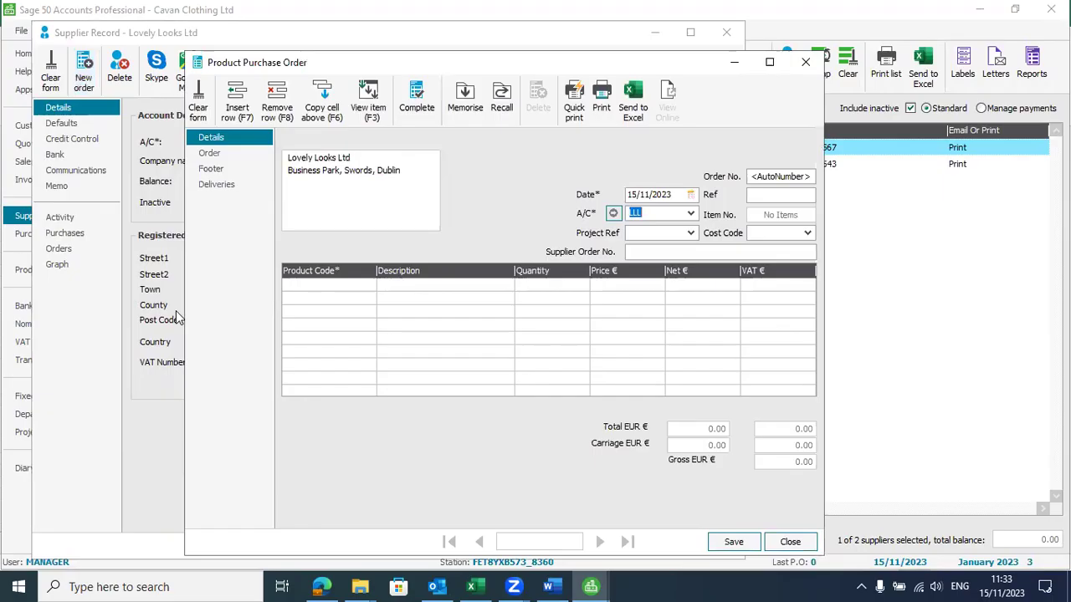
pyautogui.hotkey('alt', 'Tab')
# Step: Add order line one: Black Tops (BSB), quantity 150
pyautogui.click(370, 284)
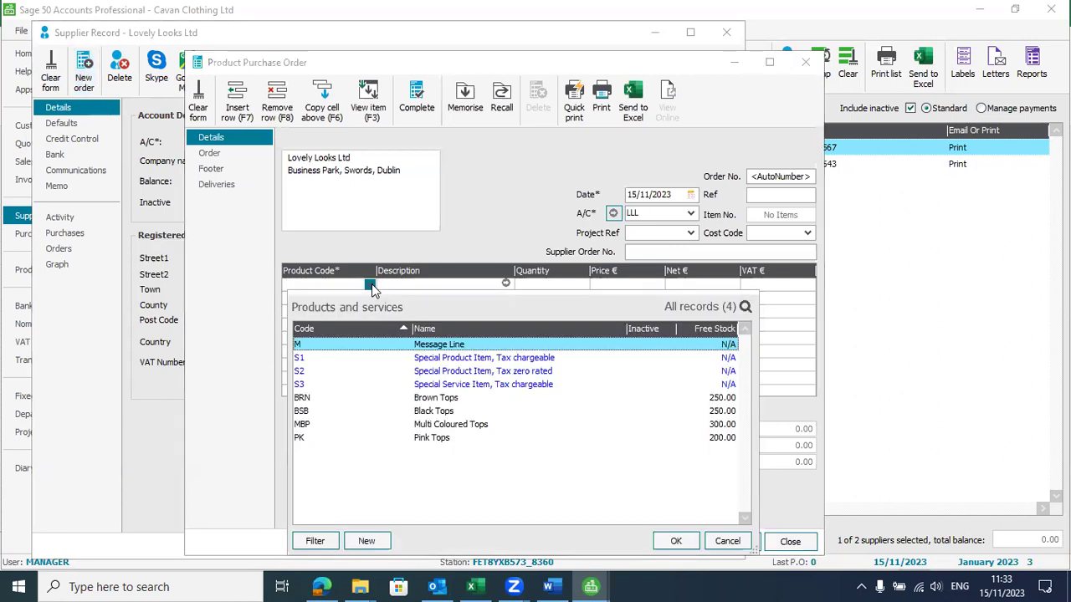
pyautogui.click(443, 413)
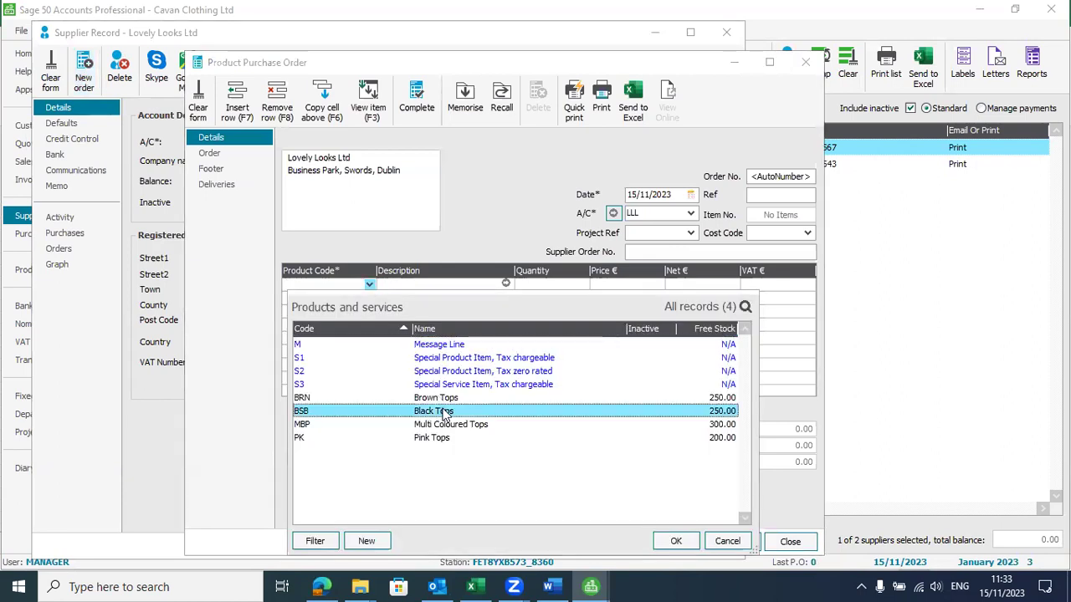
pyautogui.click(676, 541)
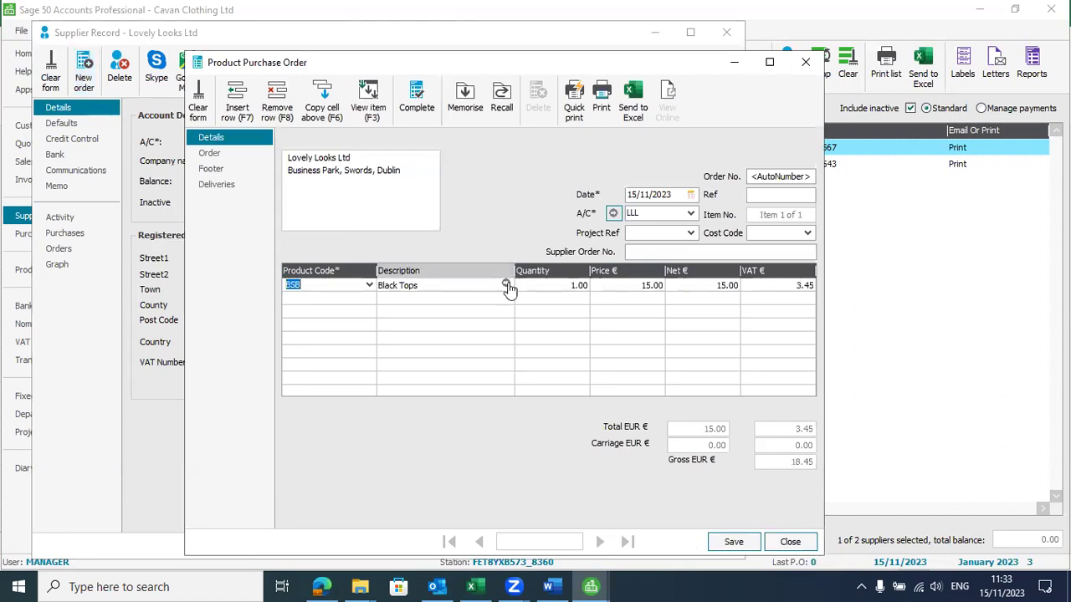
pyautogui.click(572, 289)
pyautogui.write('150')
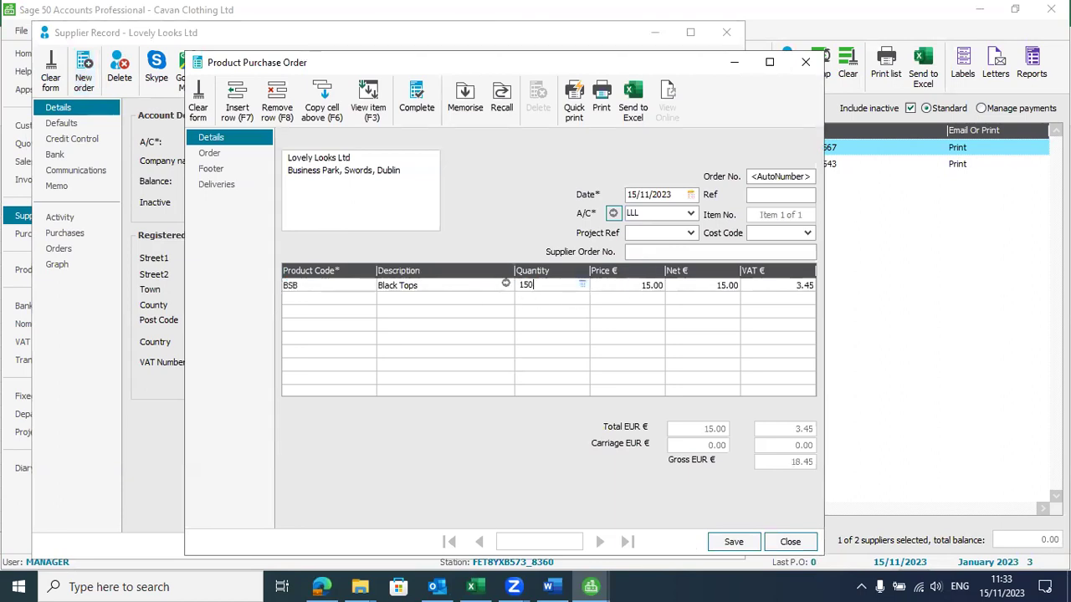
pyautogui.click(370, 301)
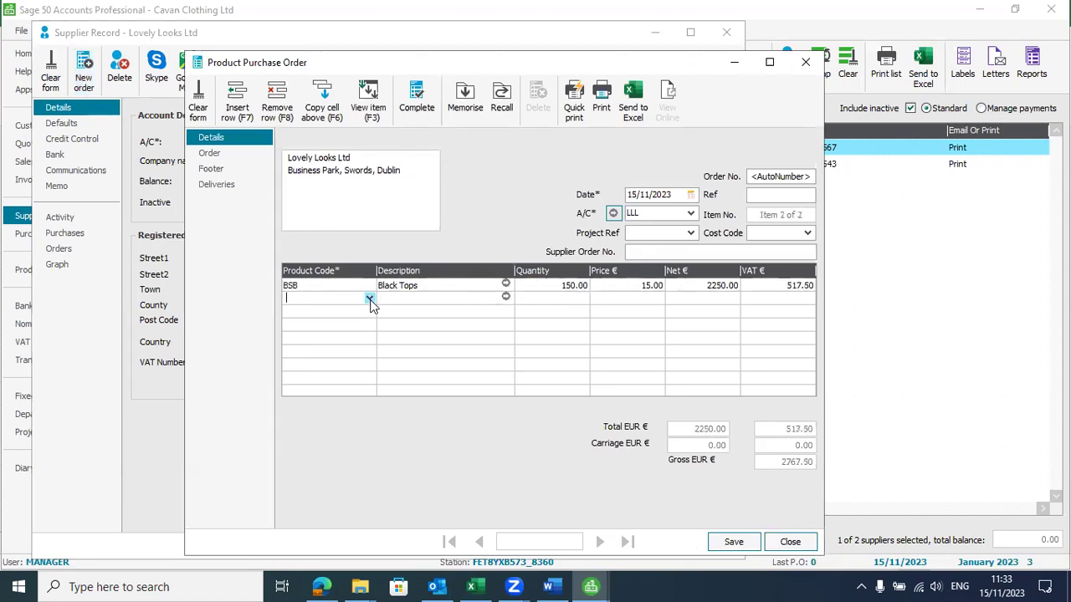
# Step: Add order line two: Brown Tops (BRN), quantity 175
pyautogui.click(369, 297)
pyautogui.click(452, 130)
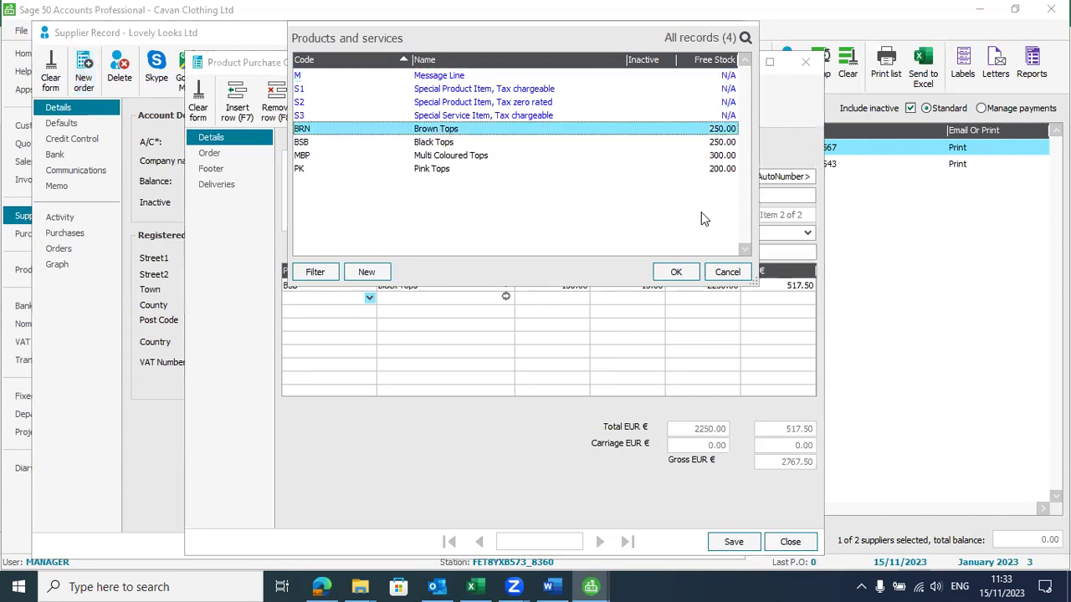
pyautogui.click(676, 272)
pyautogui.press('Tab')
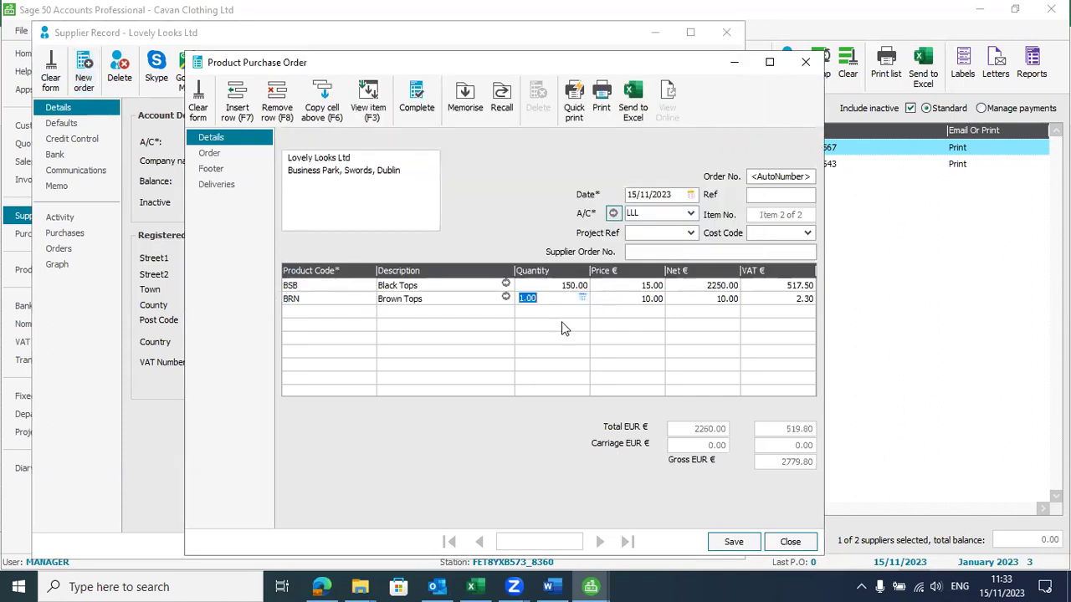
pyautogui.hotkey('alt', 'Tab')
pyautogui.press('Tab')
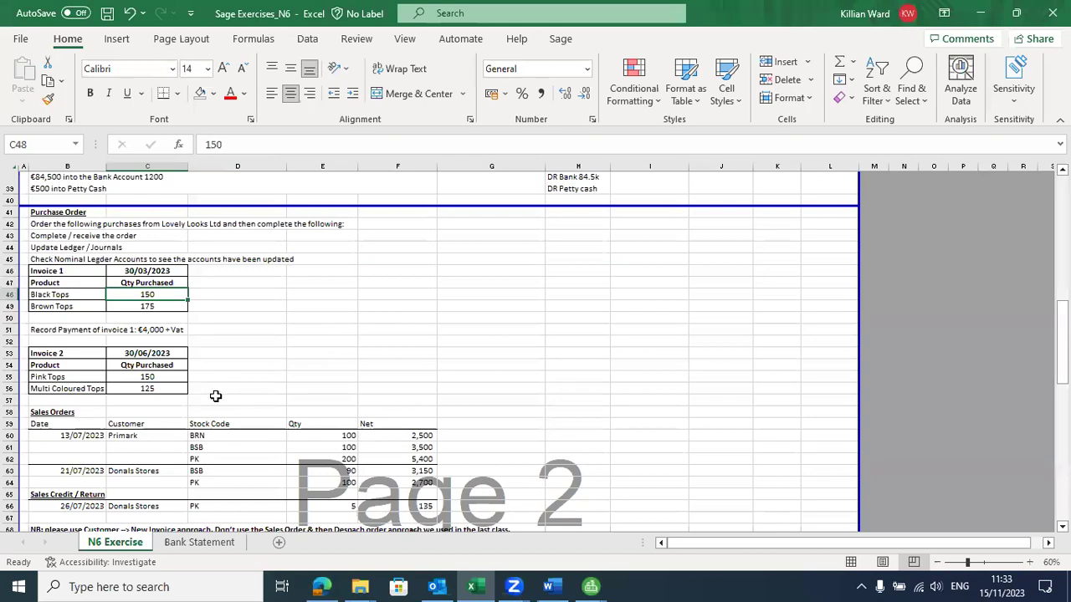
pyautogui.hotkey('alt', 'Tab')
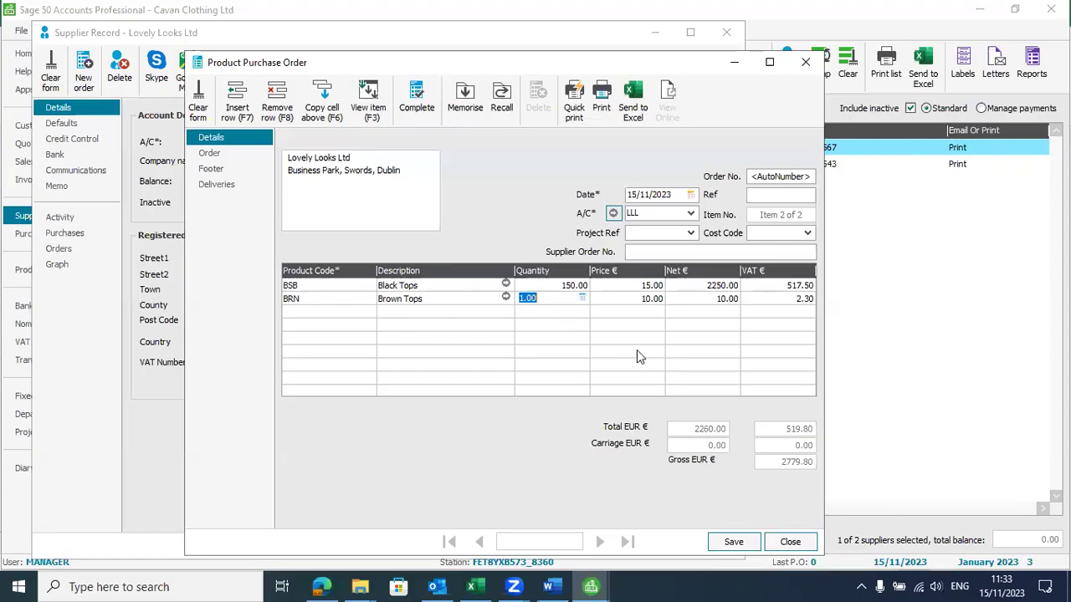
pyautogui.write('175')
pyautogui.press('Tab')
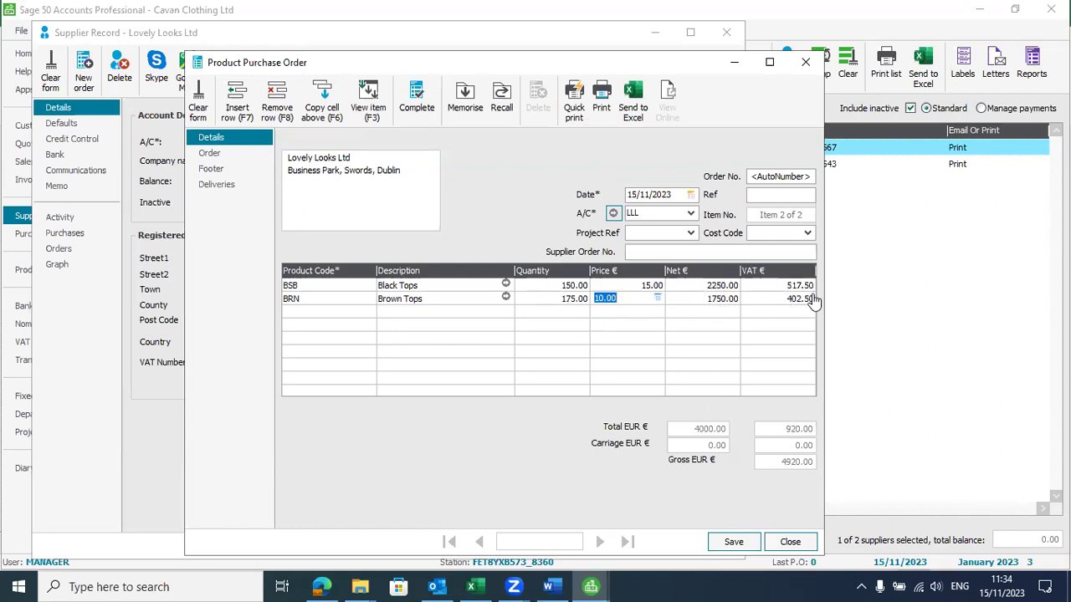
# Step: Save purchase order 1 as Order Now without printing, and view the purchase orders list
pyautogui.click(740, 542)
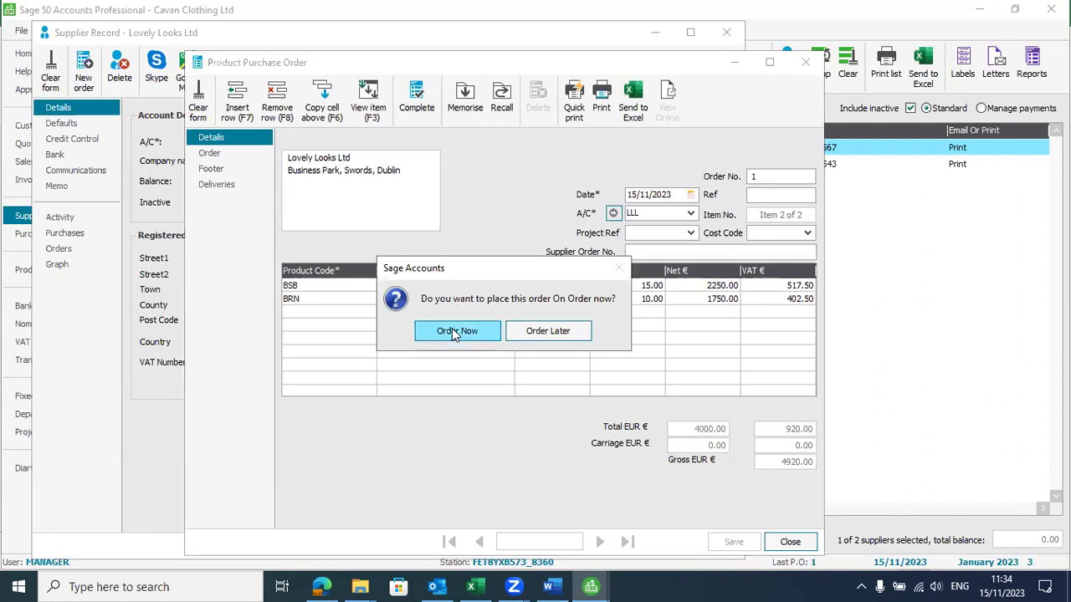
pyautogui.click(455, 332)
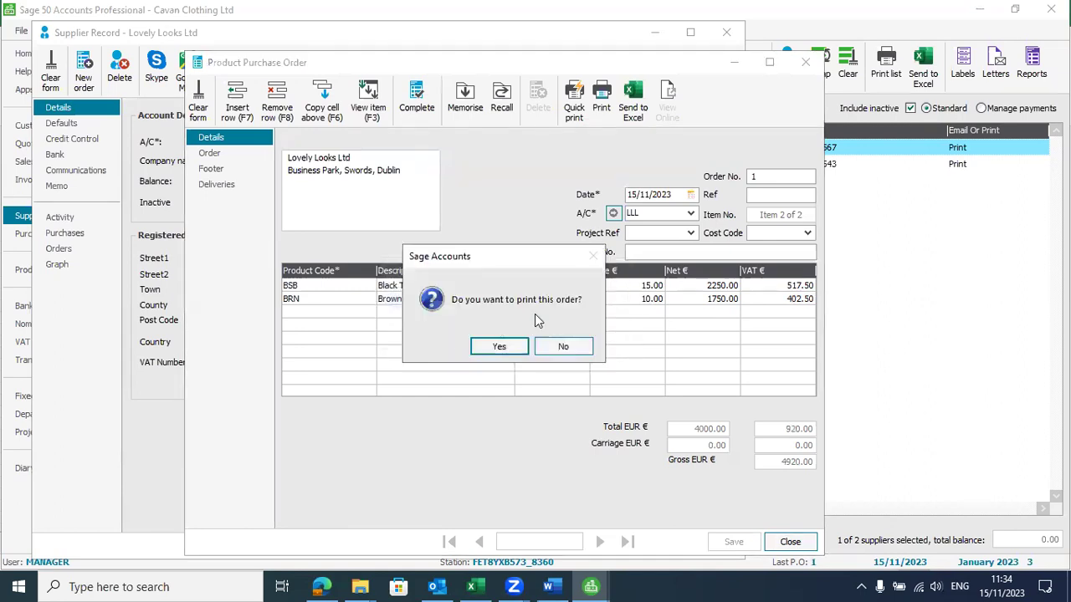
pyautogui.click(576, 350)
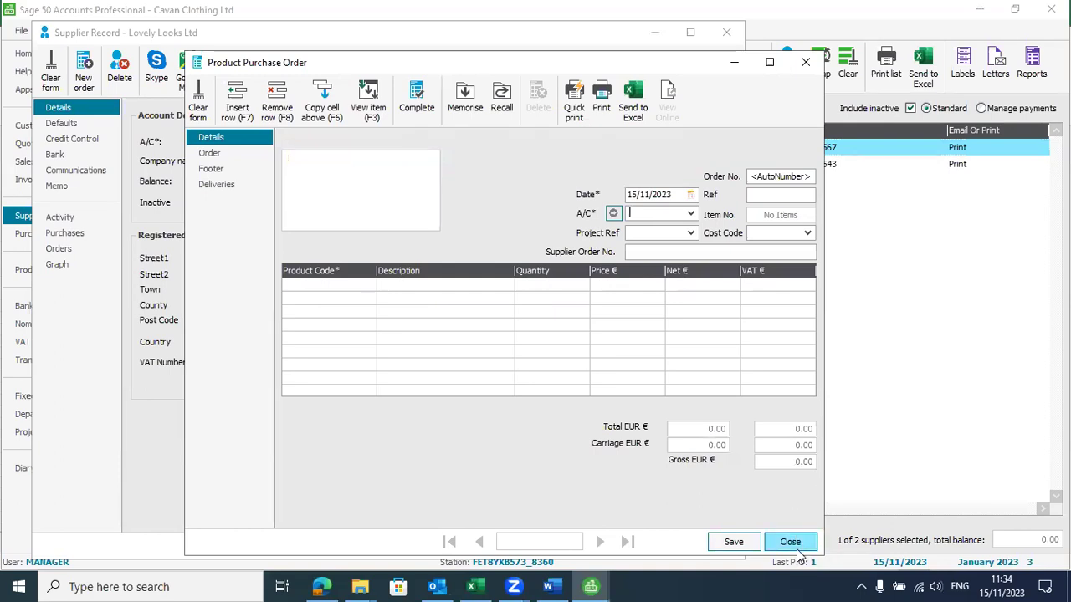
pyautogui.click(793, 542)
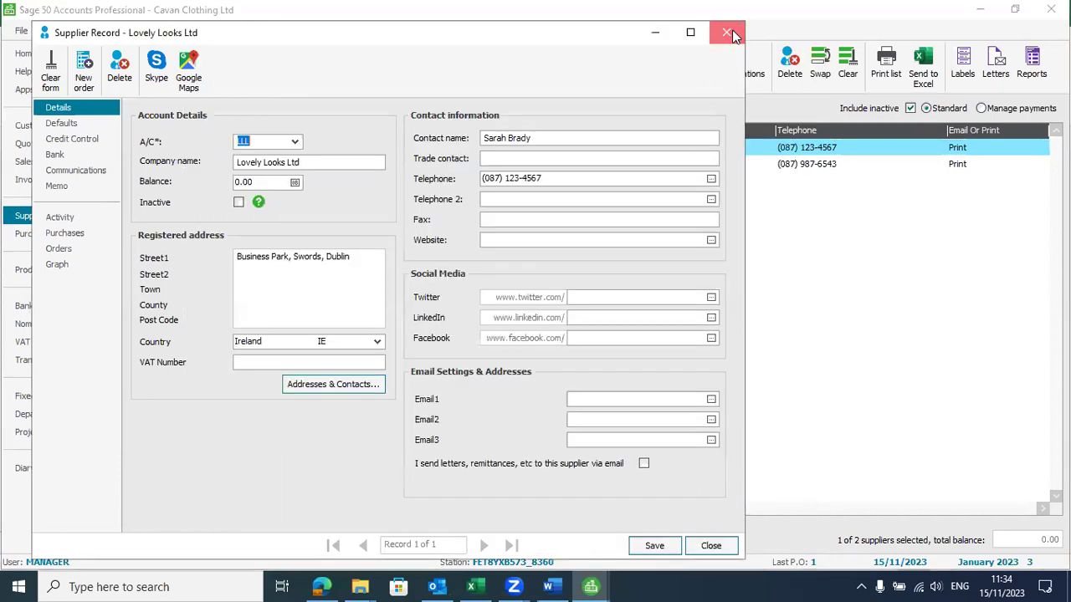
pyautogui.click(727, 32)
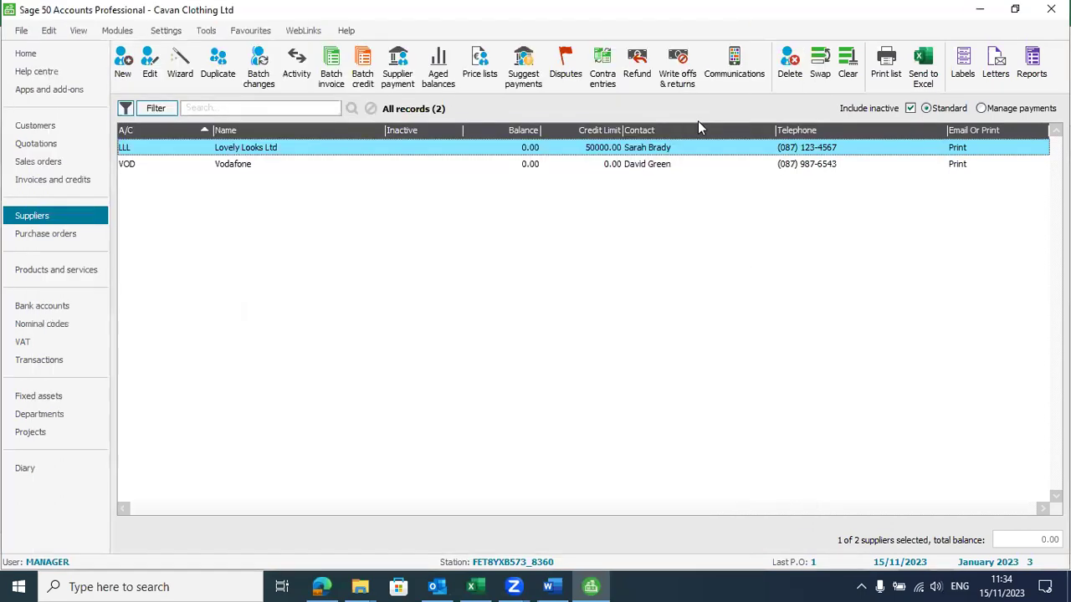
pyautogui.click(53, 232)
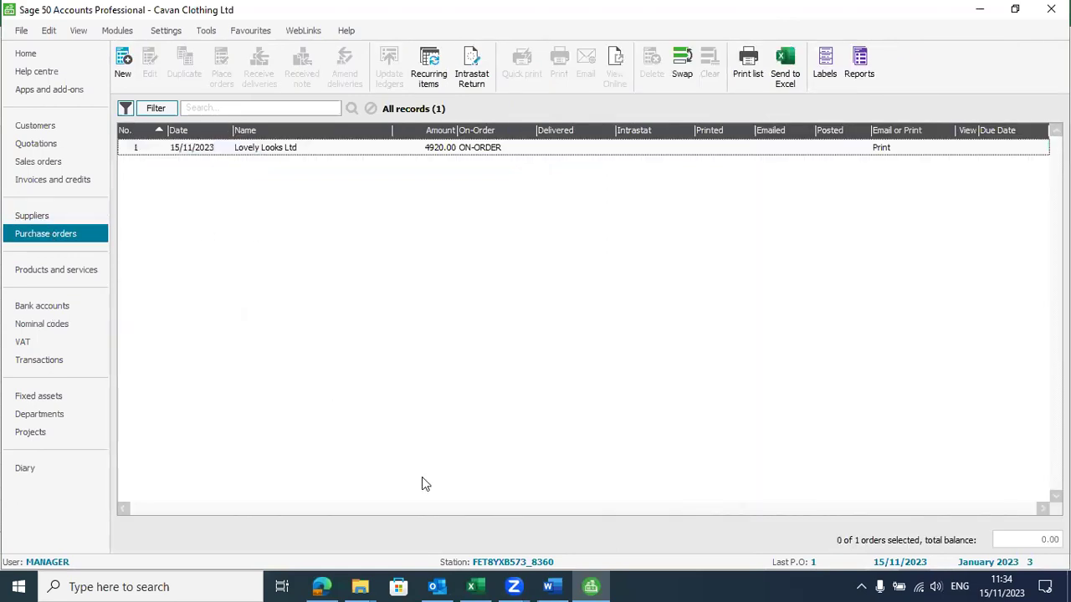
pyautogui.click(549, 586)
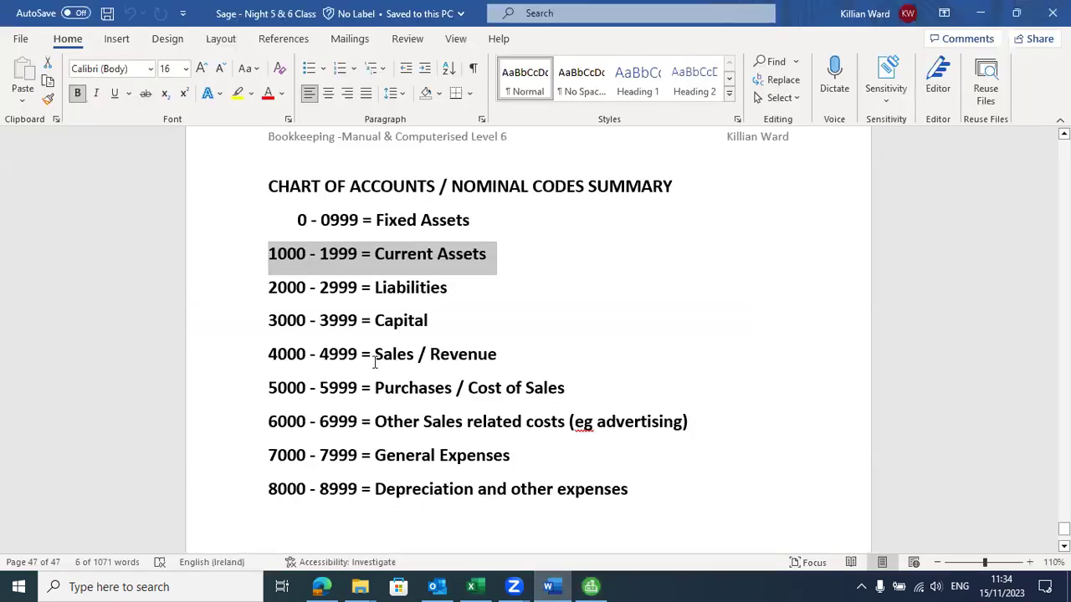
# Step: Find the Black Tops and Brown Tops purchase order in the Word notes' Ordering from suppliers section, then return to Sage
pyautogui.hotkey('ctrl', 'Home')
pyautogui.scroll(-5, 382, 320)
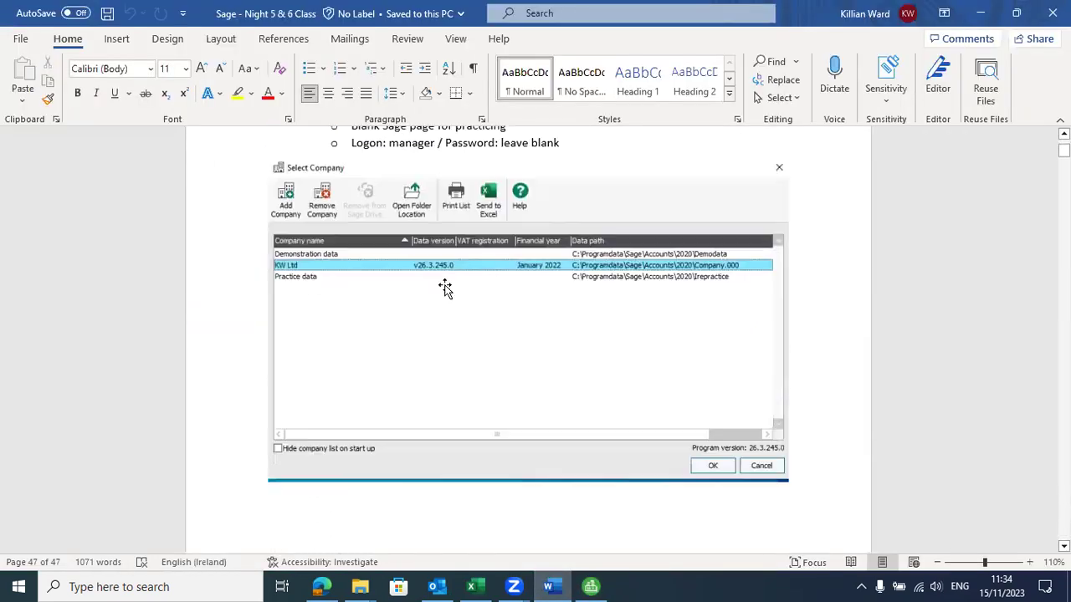
pyautogui.scroll(-15, 445, 288)
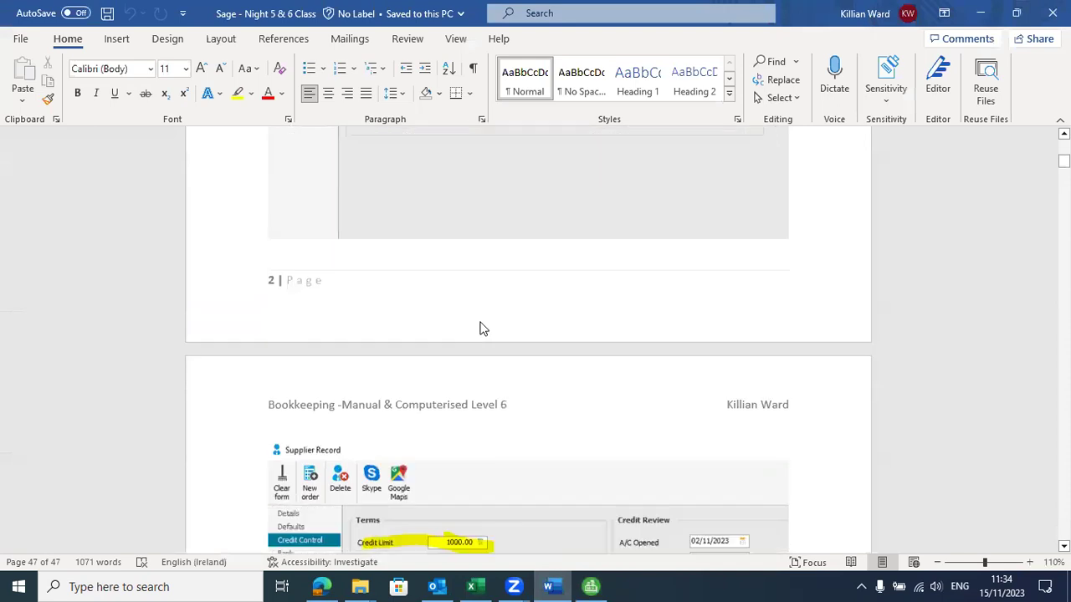
pyautogui.scroll(-15, 481, 329)
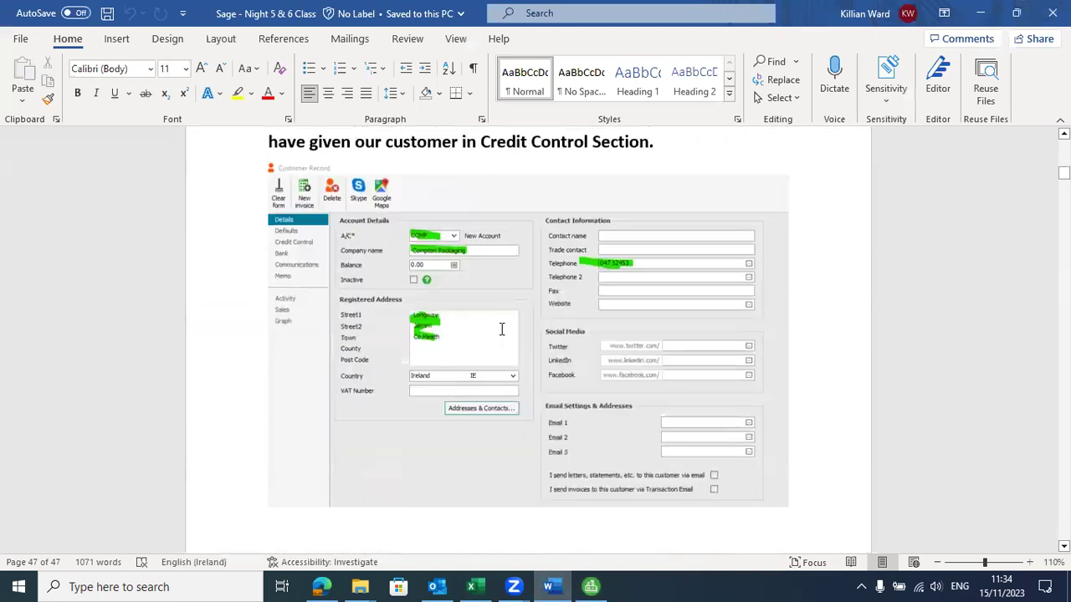
pyautogui.scroll(-12, 502, 328)
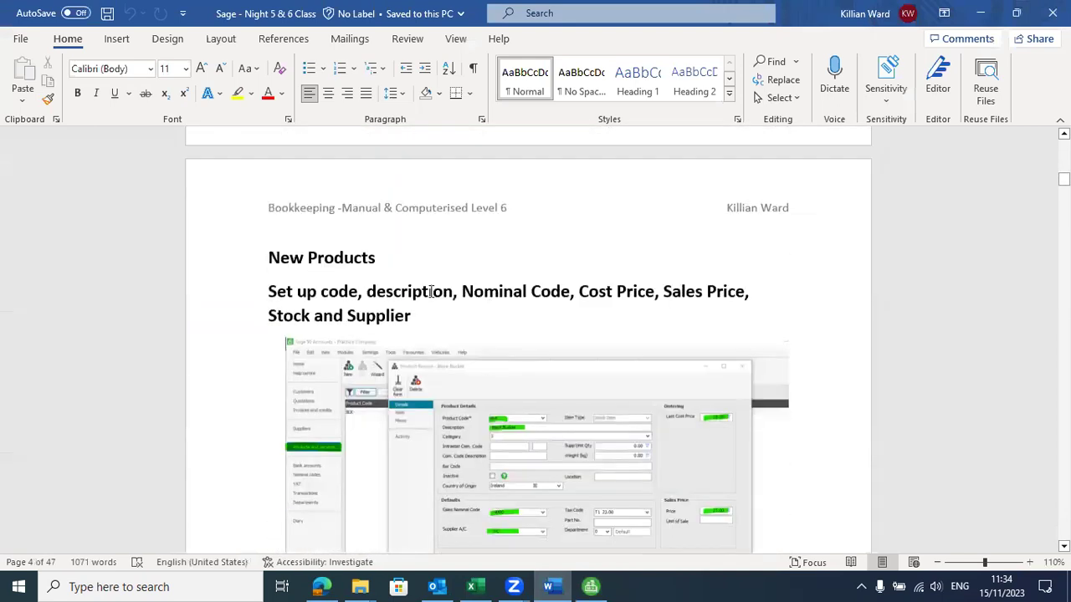
pyautogui.scroll(-10, 577, 251)
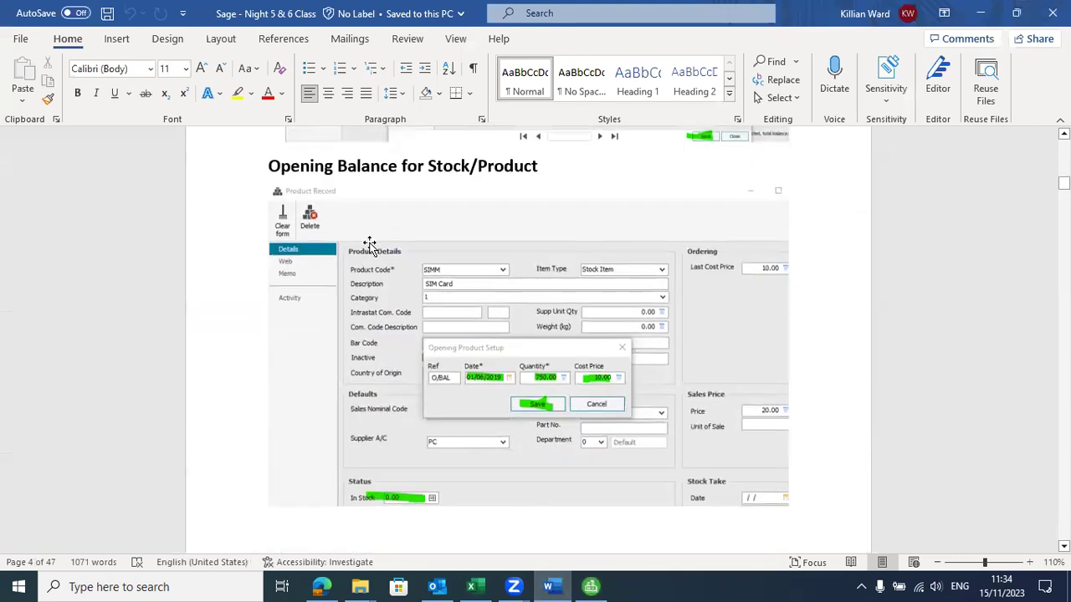
pyautogui.scroll(-12, 427, 334)
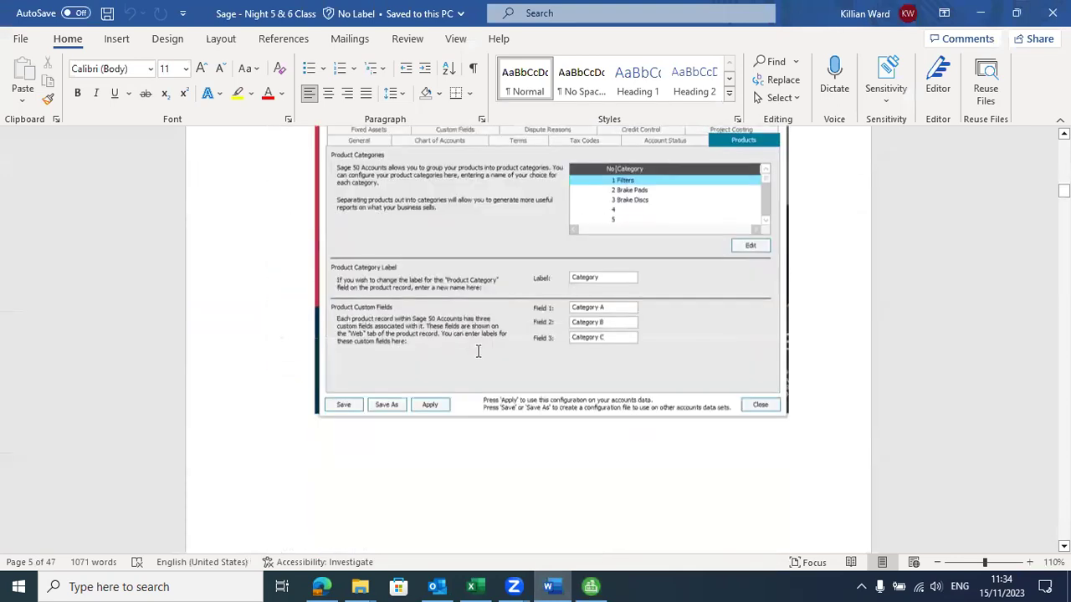
pyautogui.scroll(-12, 469, 365)
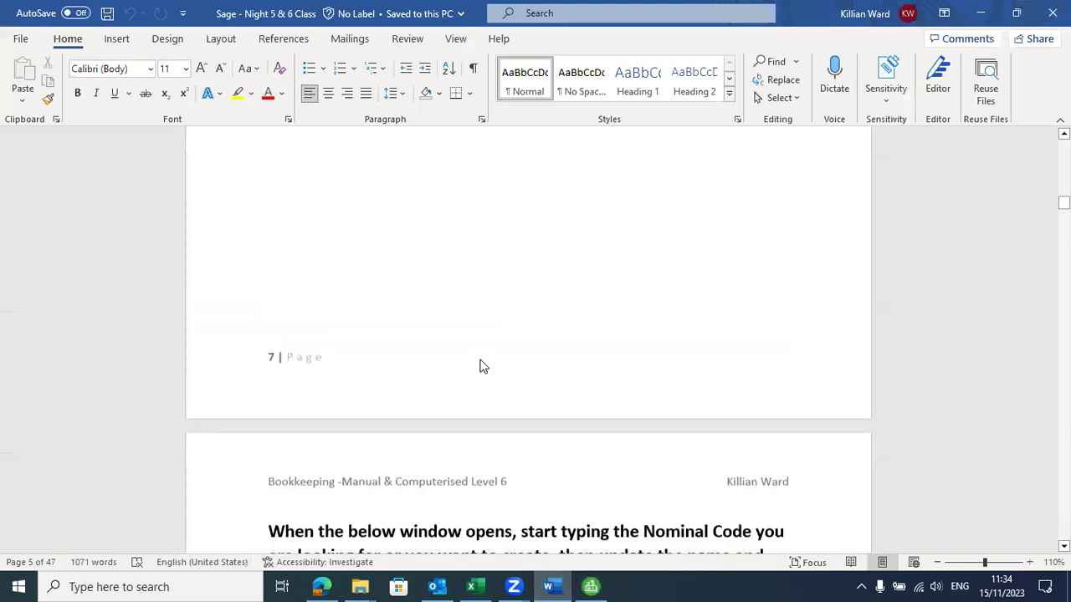
pyautogui.scroll(-12, 478, 365)
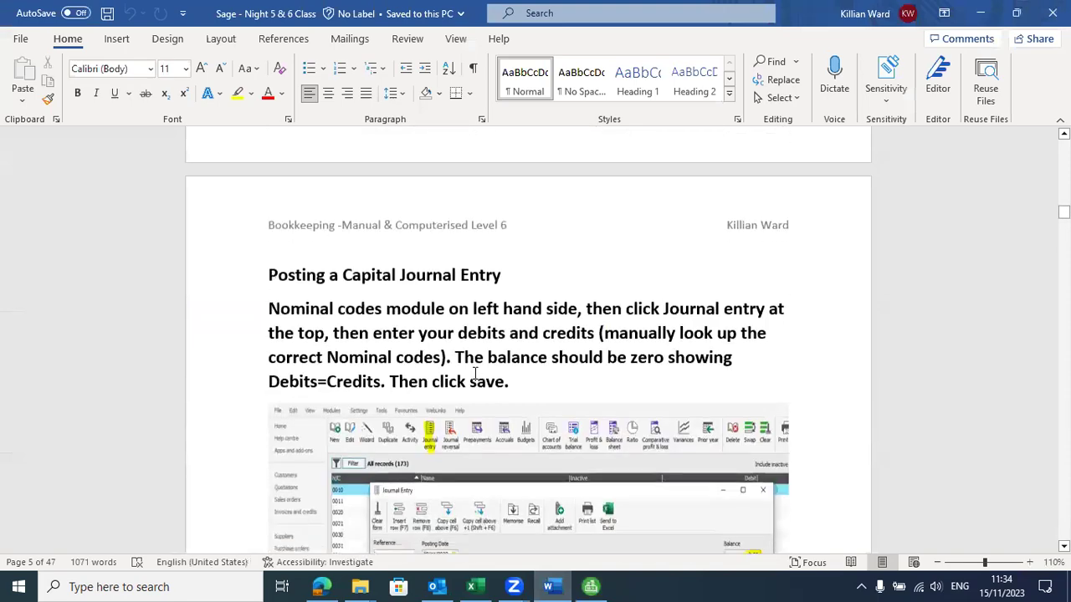
pyautogui.scroll(-12, 471, 365)
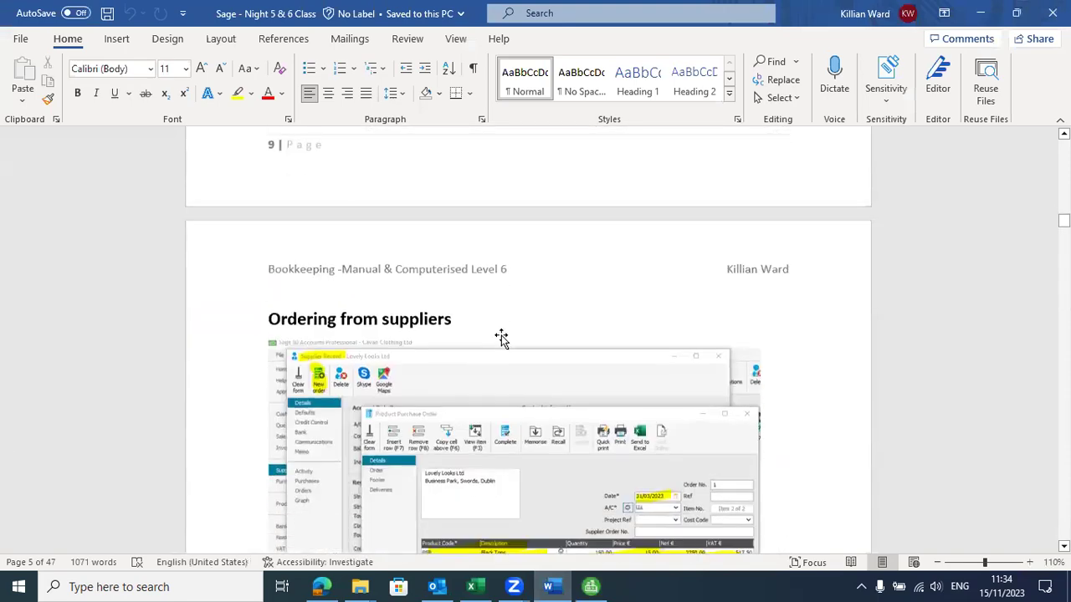
pyautogui.scroll(1, 403, 314)
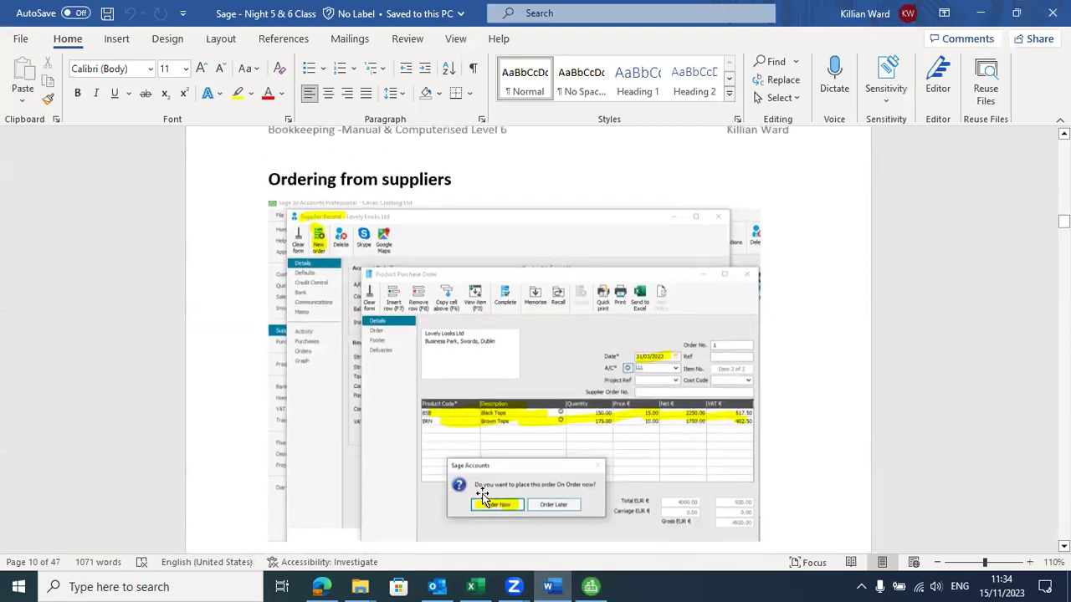
pyautogui.hotkey('alt', 'Tab')
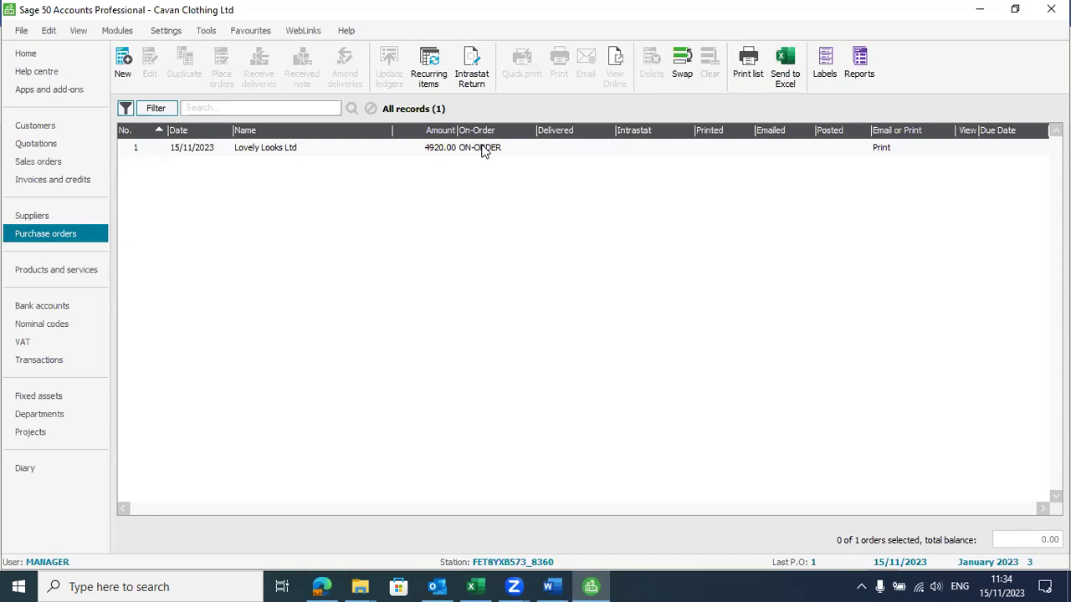
# Step: Receive delivery of the Lovely Looks Ltd 4920.00 order, printing the goods received note later
pyautogui.click(300, 147)
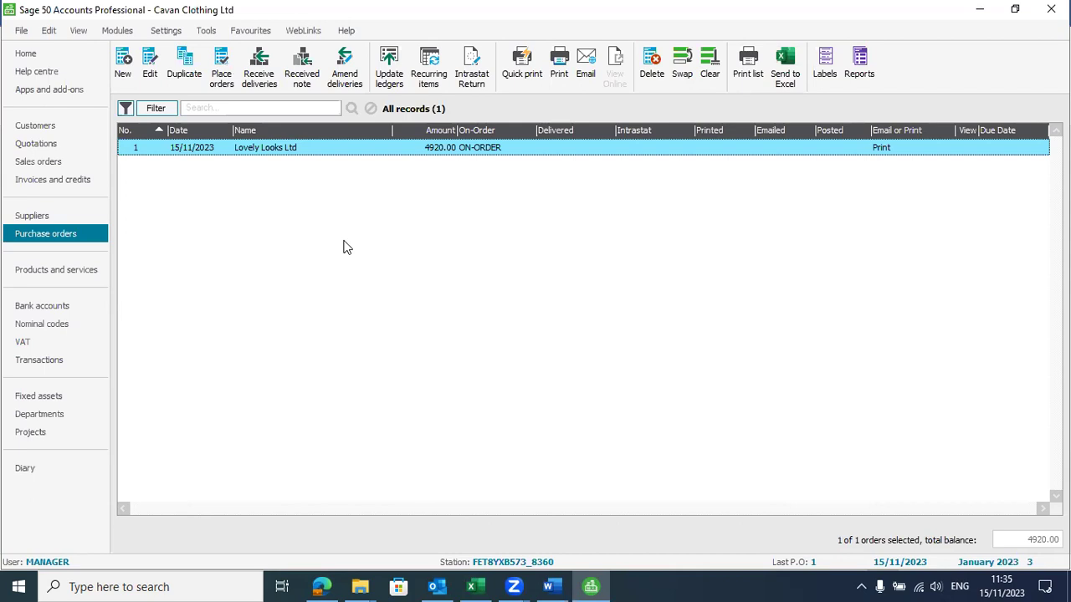
pyautogui.click(261, 76)
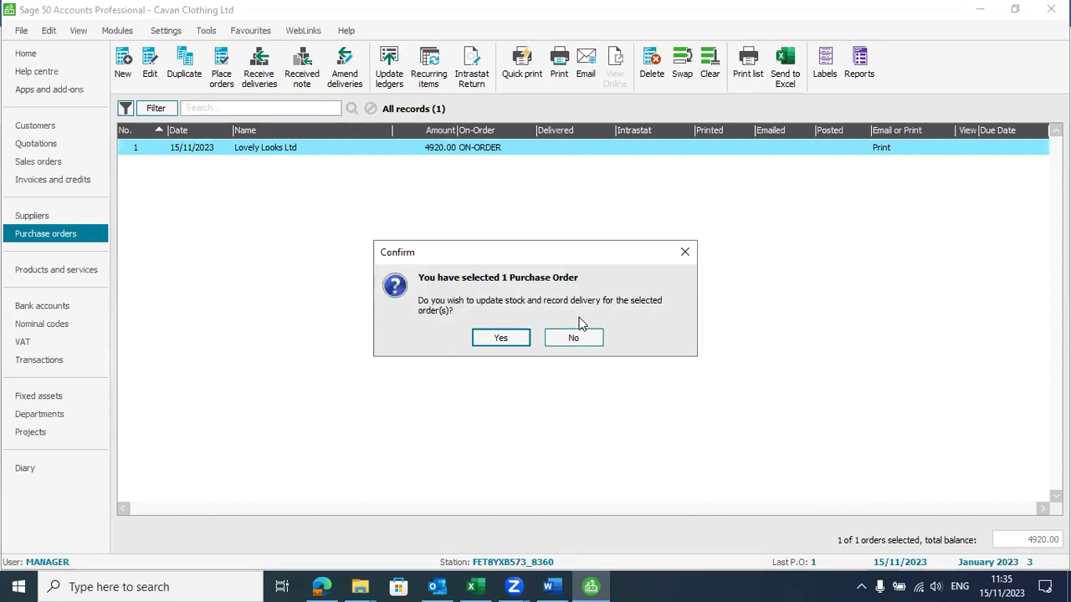
pyautogui.click(507, 338)
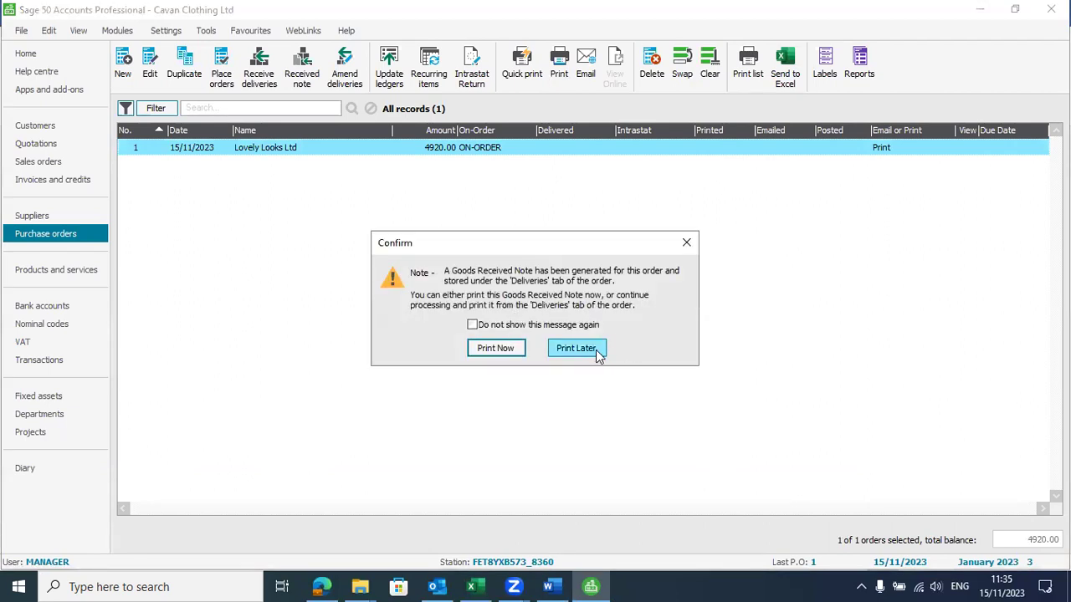
pyautogui.click(594, 348)
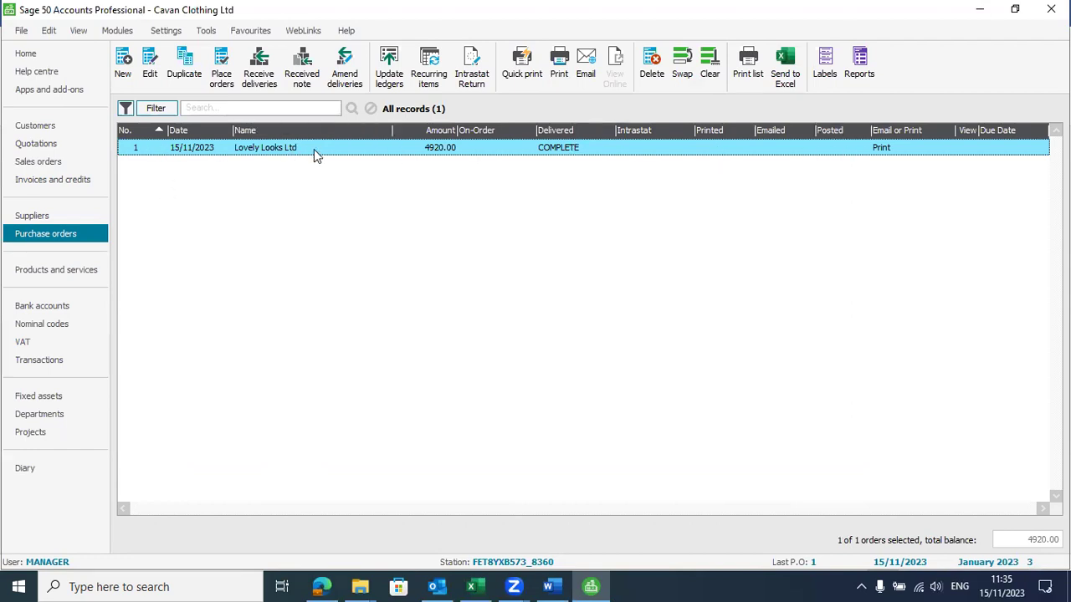
# Step: Post order 1 to the supplier ledger as a saved 4920.00 batch supplier invoice, accepting both warnings
pyautogui.click(390, 74)
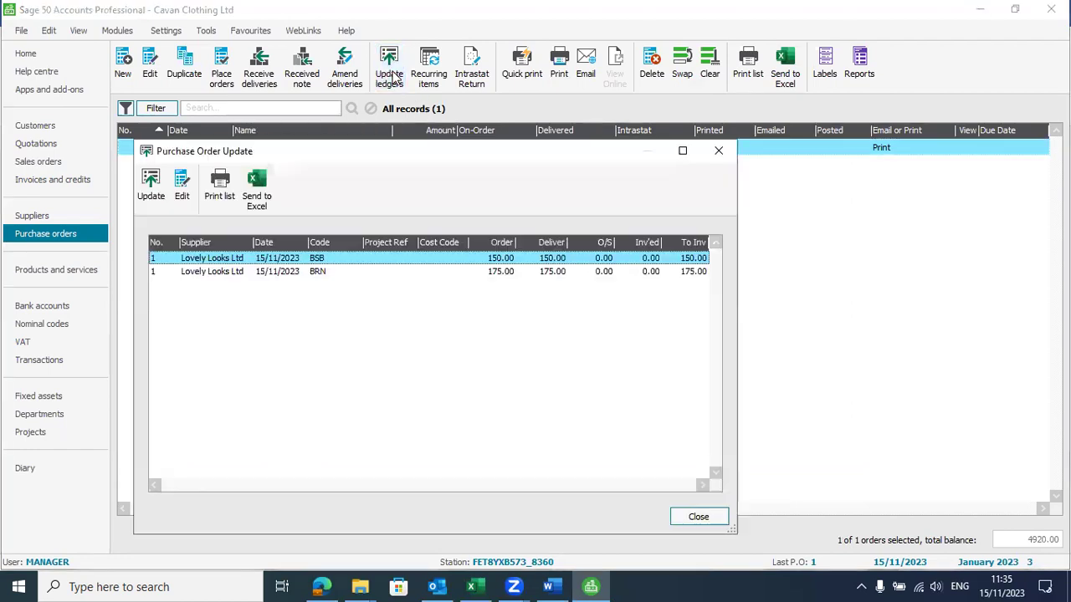
pyautogui.click(150, 194)
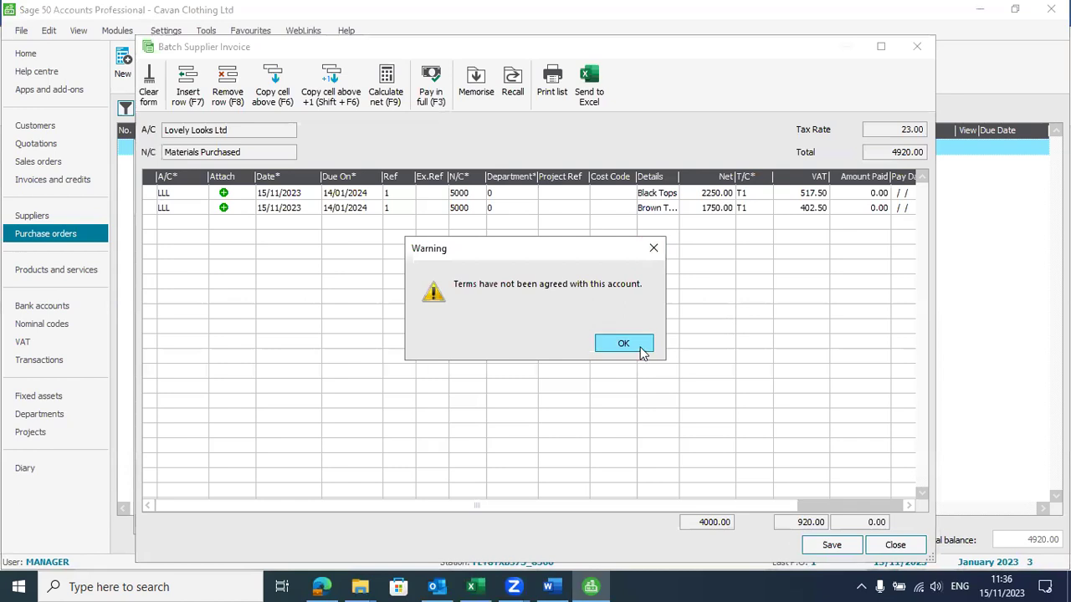
pyautogui.click(634, 348)
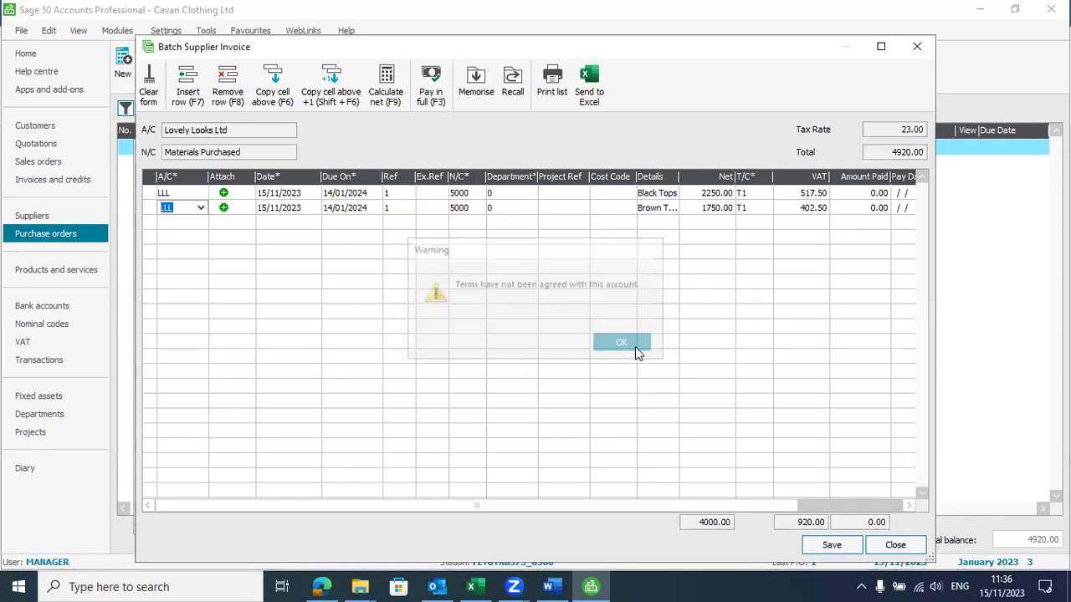
pyautogui.click(838, 547)
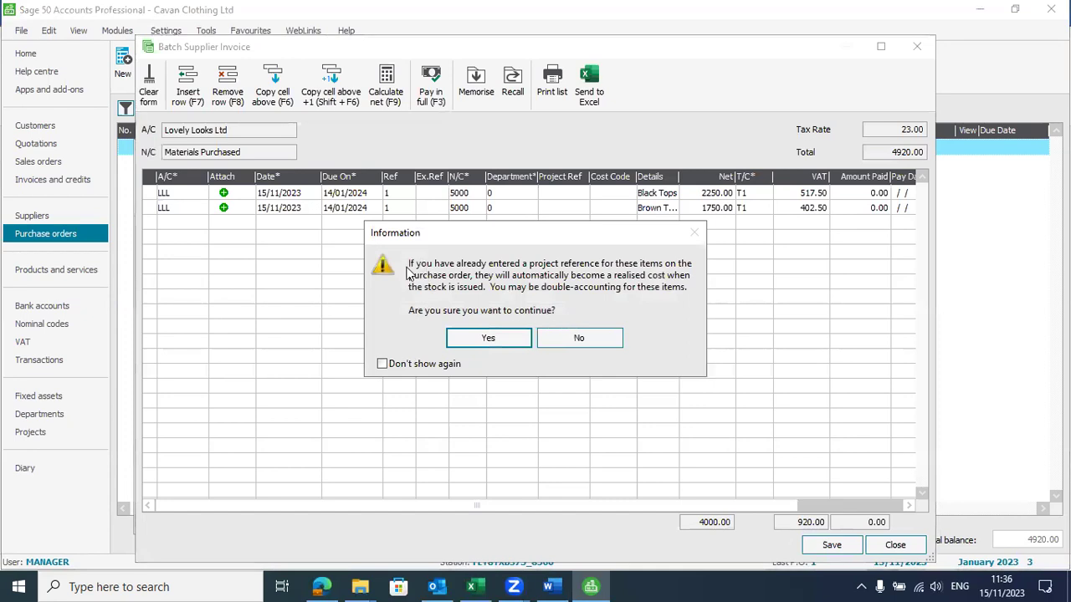
pyautogui.click(506, 340)
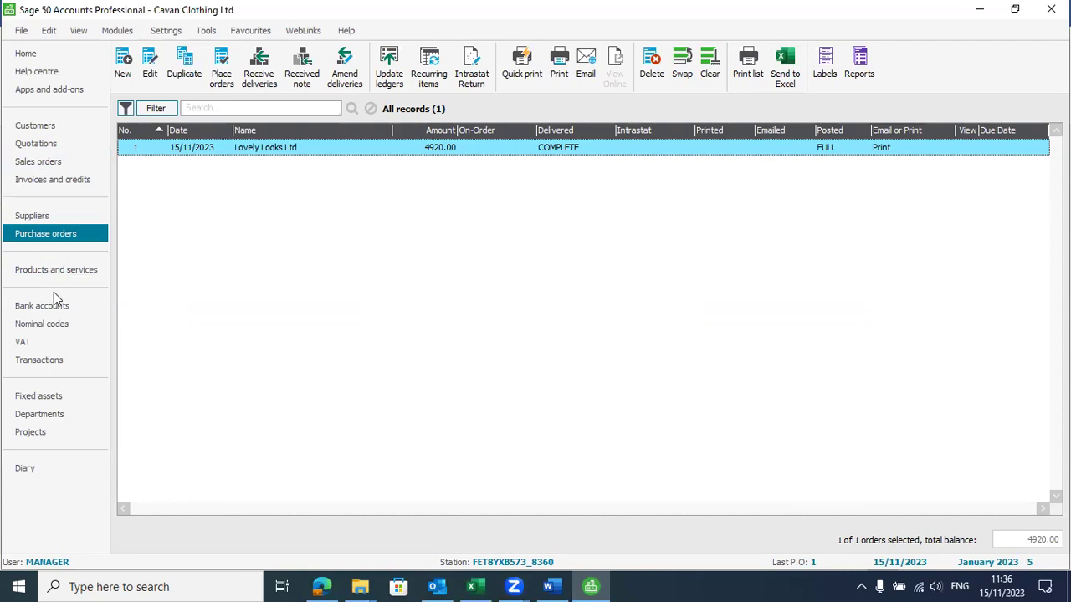
# Step: Open the nominal codes list and scroll through the account balances
pyautogui.click(48, 332)
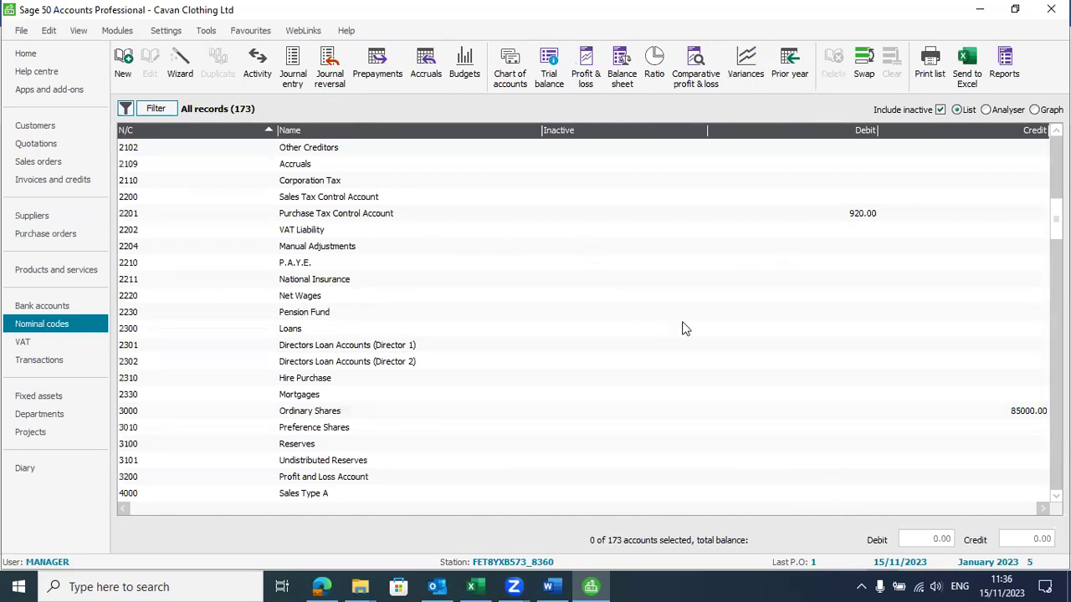
pyautogui.scroll(3, 699, 305)
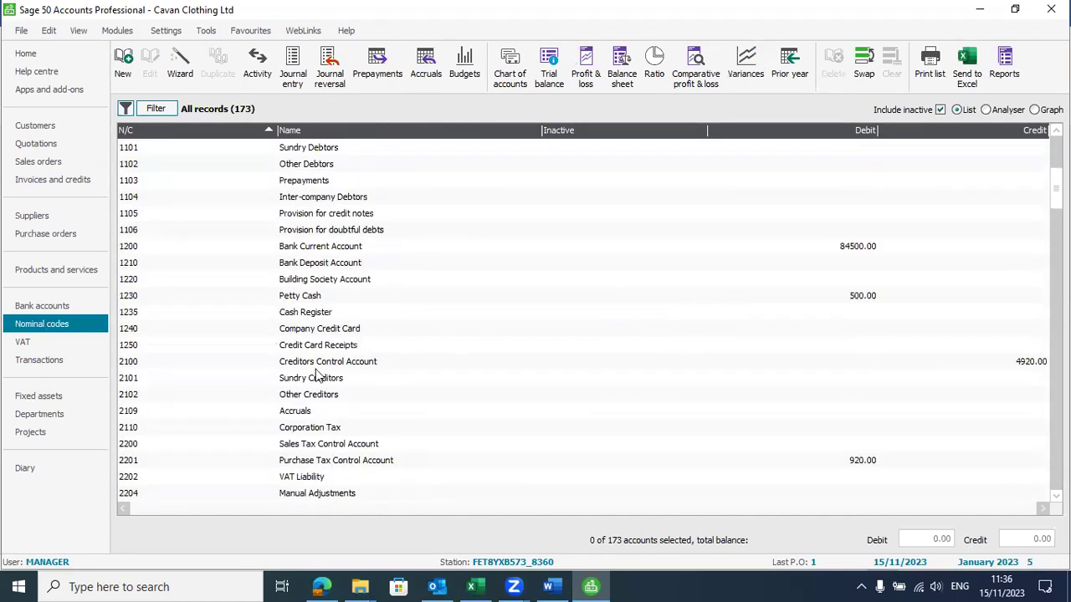
pyautogui.scroll(2, 493, 304)
pyautogui.scroll(-2, 480, 312)
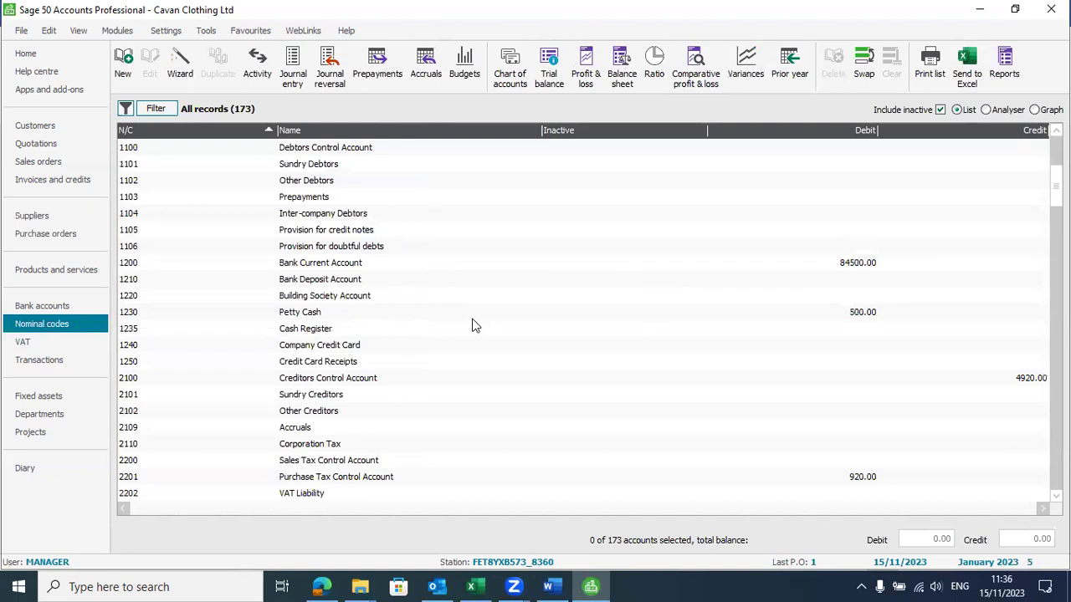
pyautogui.scroll(-5, 846, 343)
pyautogui.scroll(-11, 845, 334)
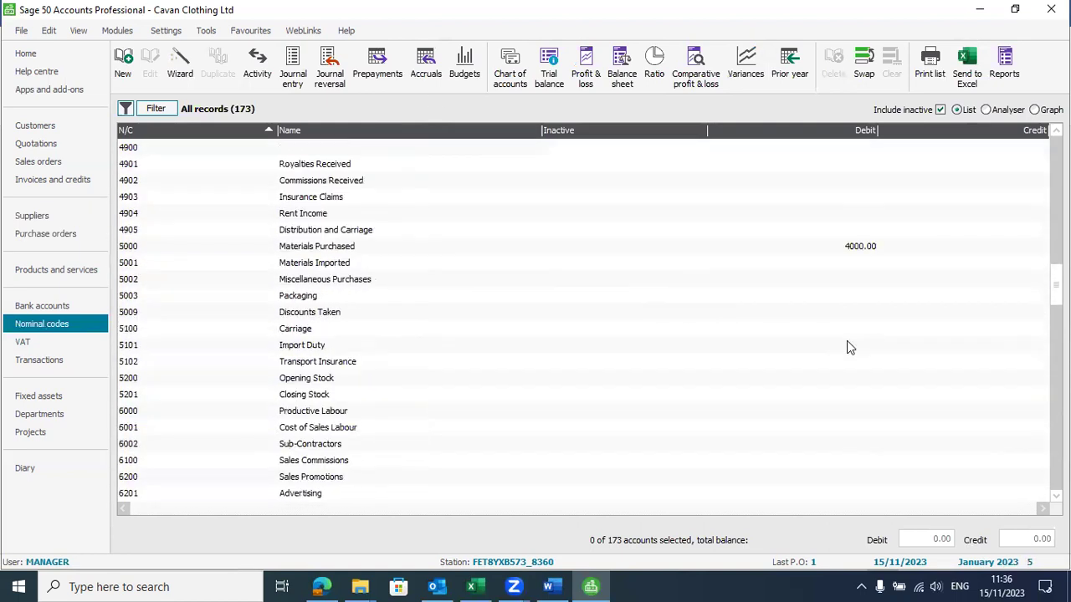
pyautogui.scroll(-1, 846, 347)
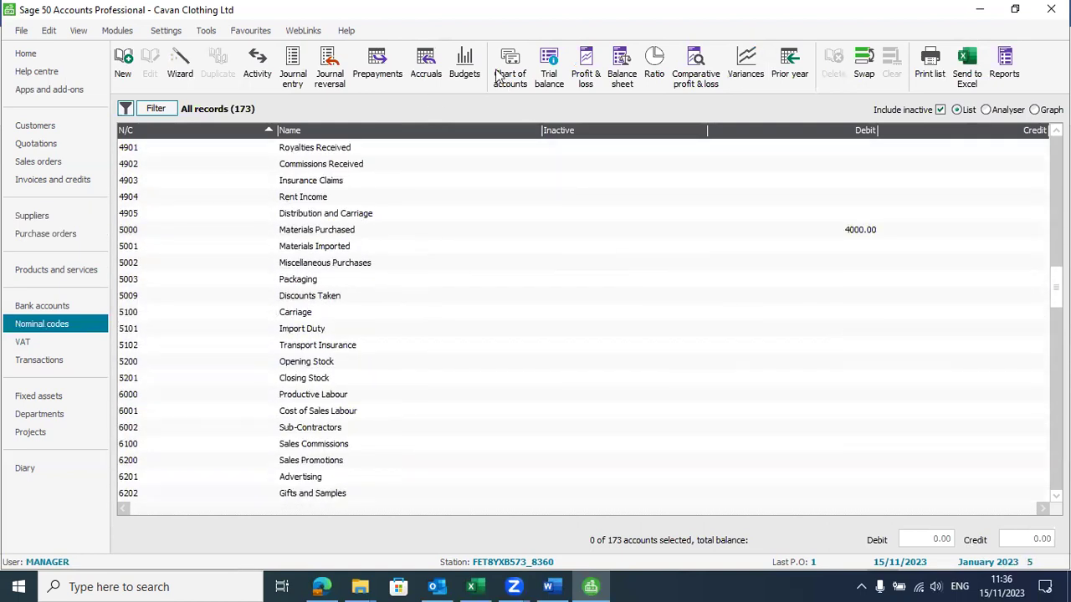
# Step: Preview the trial balance and confirm it balances at 89,920.00 debit and credit
pyautogui.click(550, 75)
pyautogui.click(509, 365)
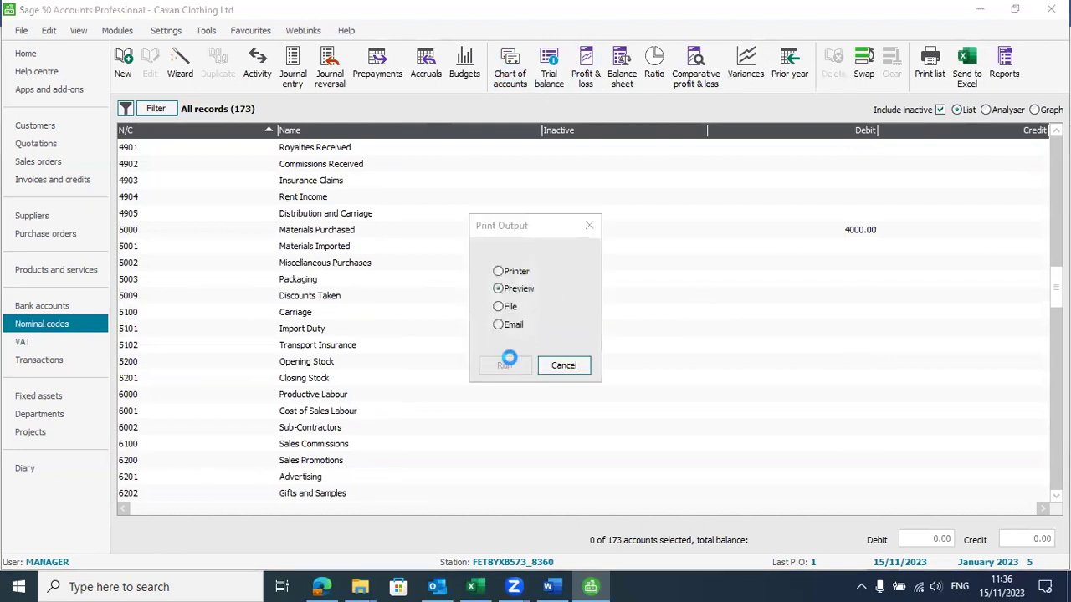
pyautogui.click(661, 352)
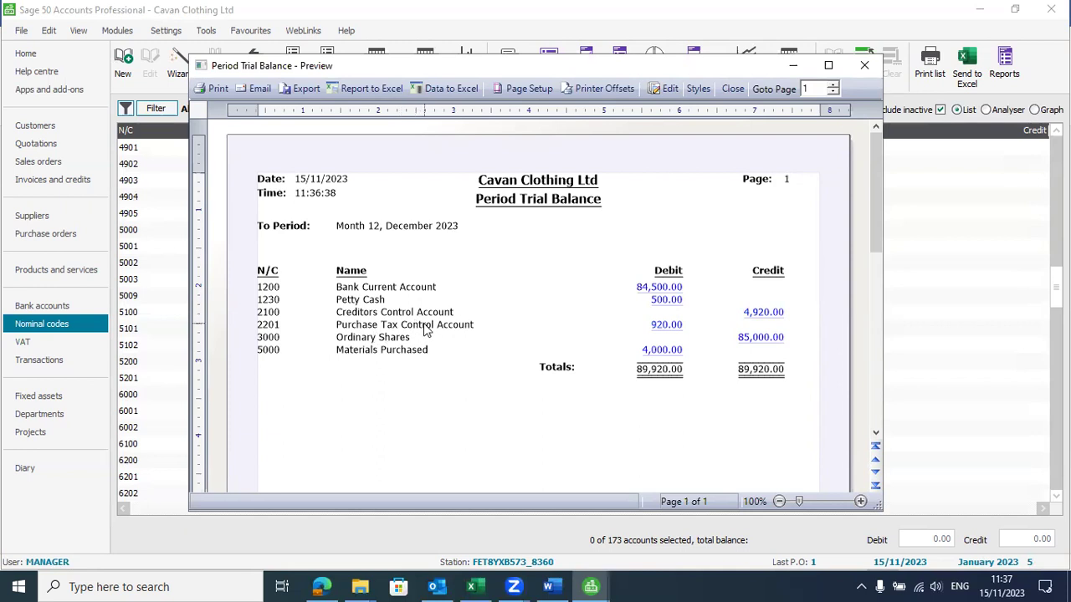
pyautogui.click(864, 66)
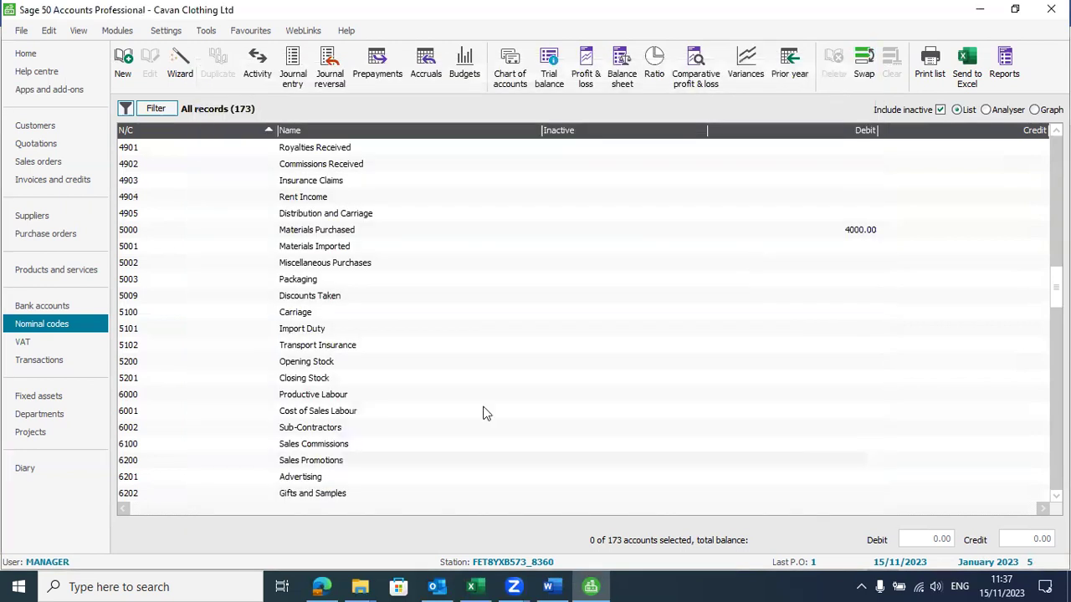